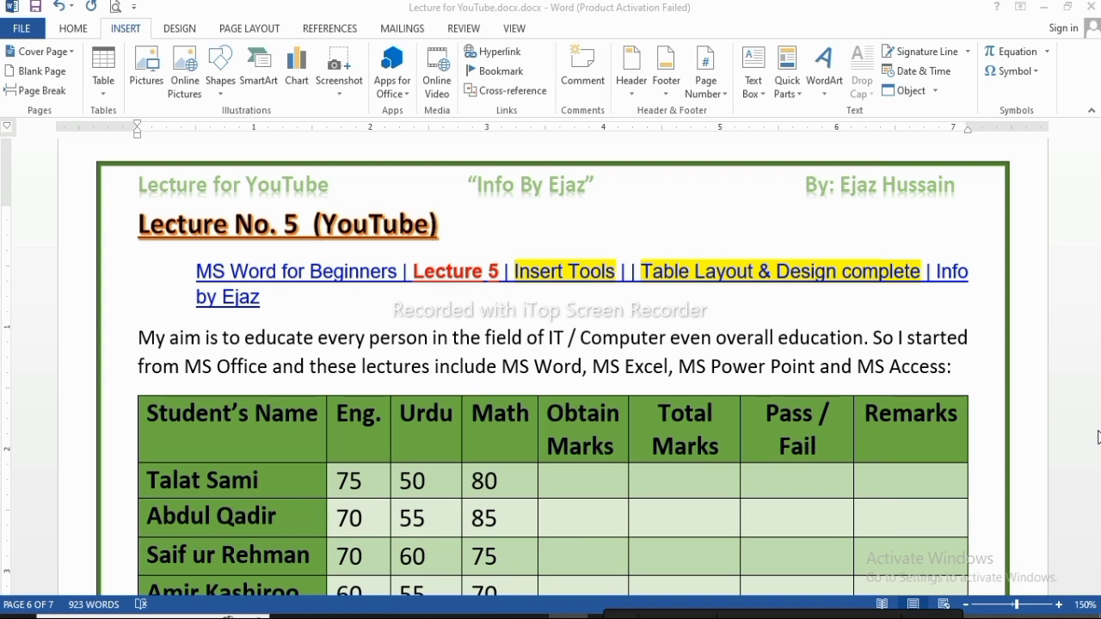
- Place the insertion point on the empty line below the student marks table
click(628, 30)
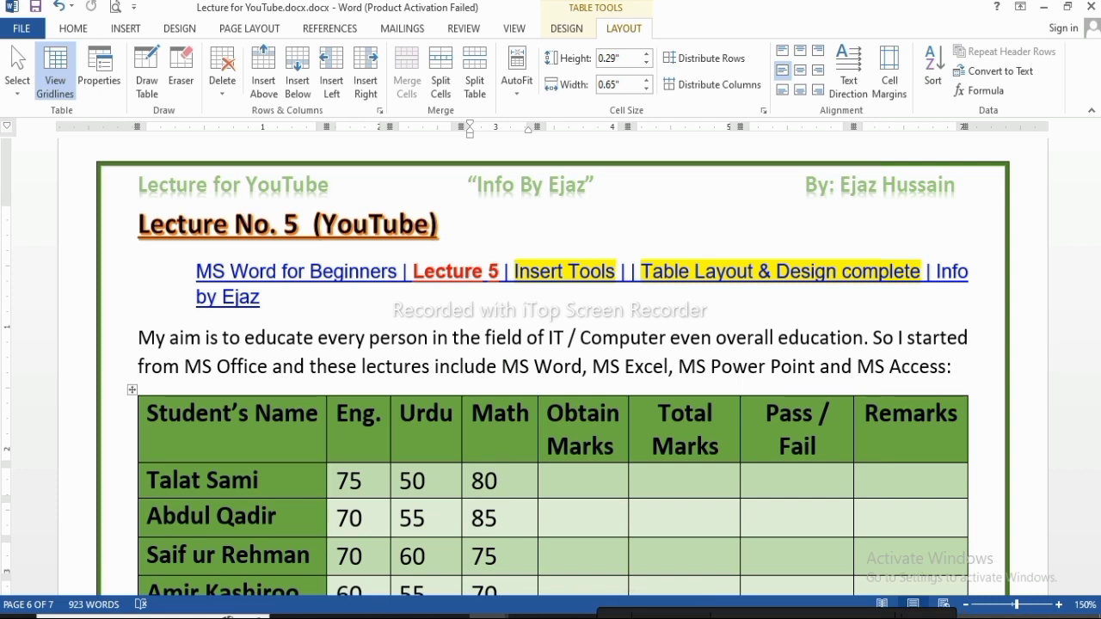
click(595, 483)
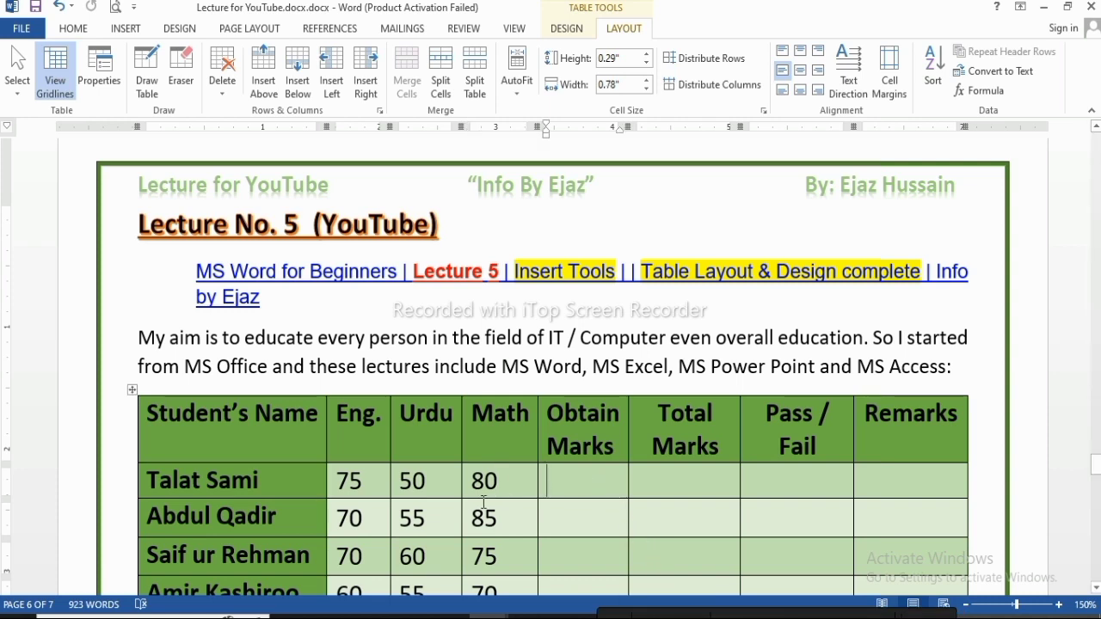
scroll(473, 502, down, 5)
scroll(472, 503, down, 1)
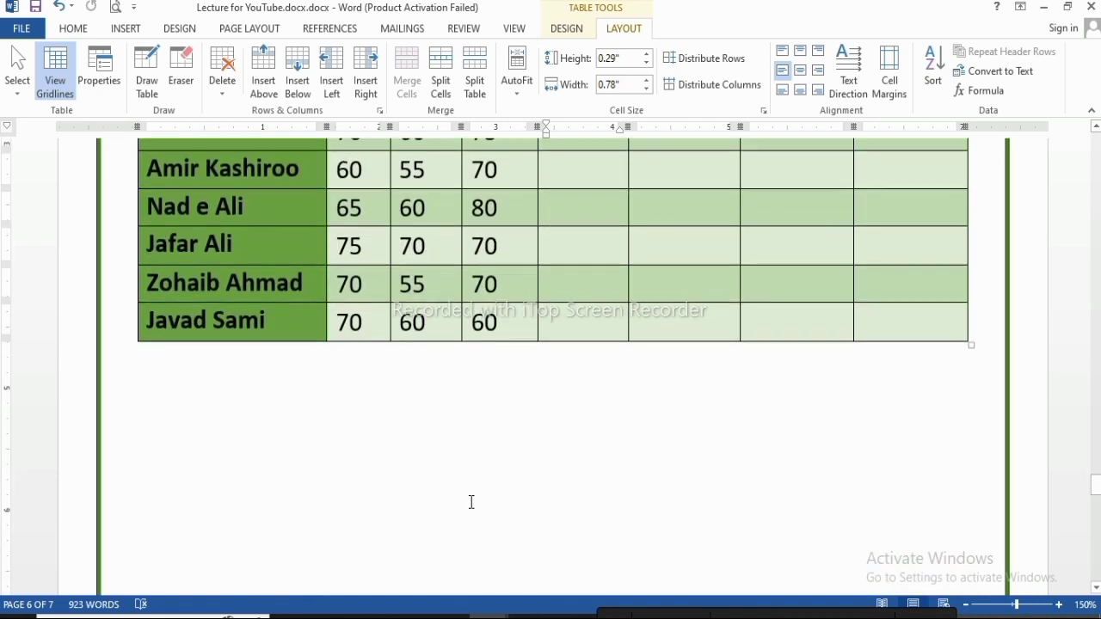
click(216, 386)
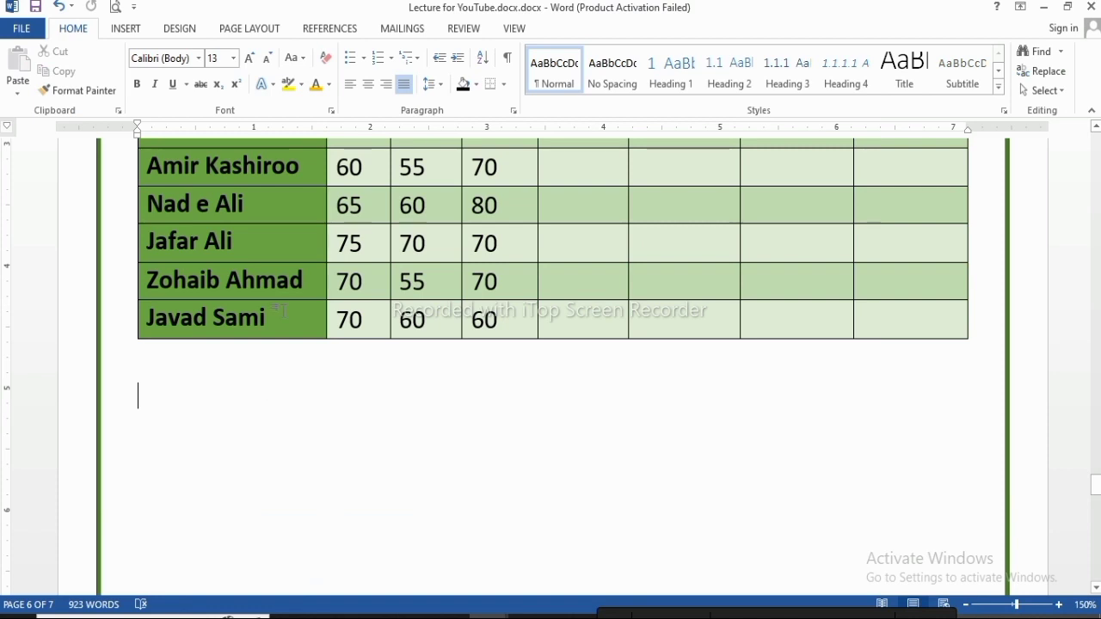
- Examine the options for inserting a table, including the built-in Quick Tables gallery
click(126, 29)
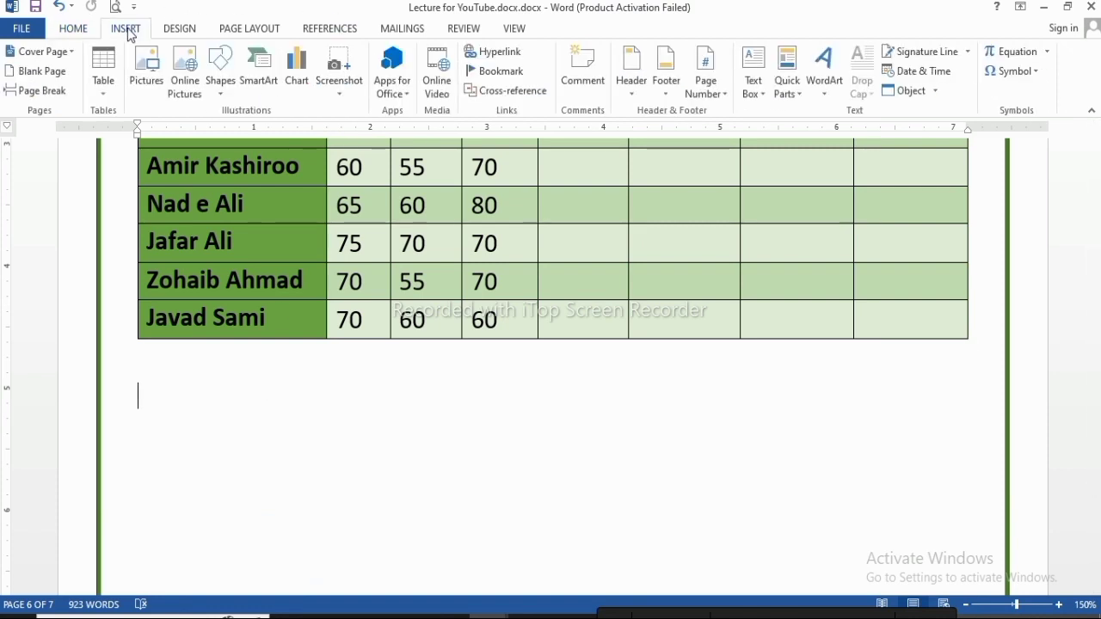
click(101, 89)
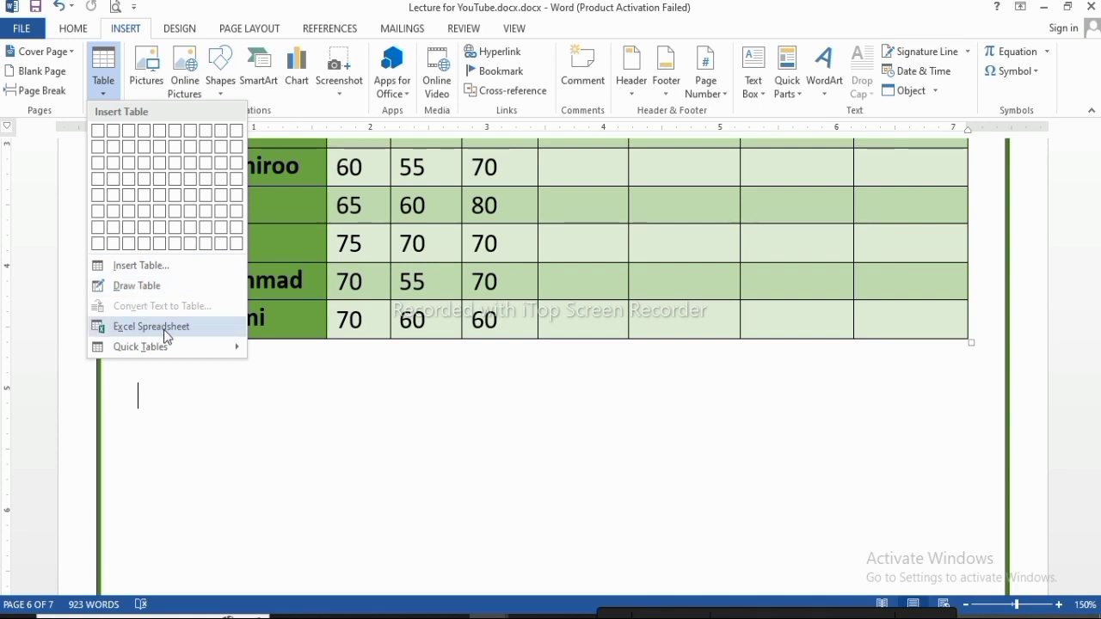
mouse_move(234, 348)
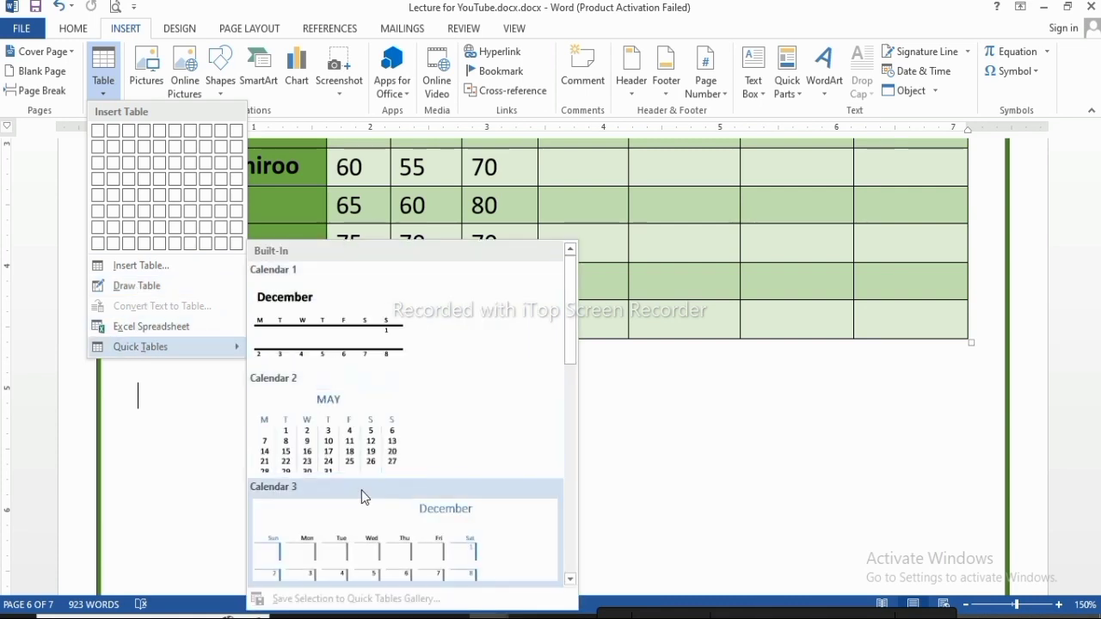
scroll(364, 398, down, 3)
scroll(364, 397, up, 3)
scroll(365, 396, down, 3)
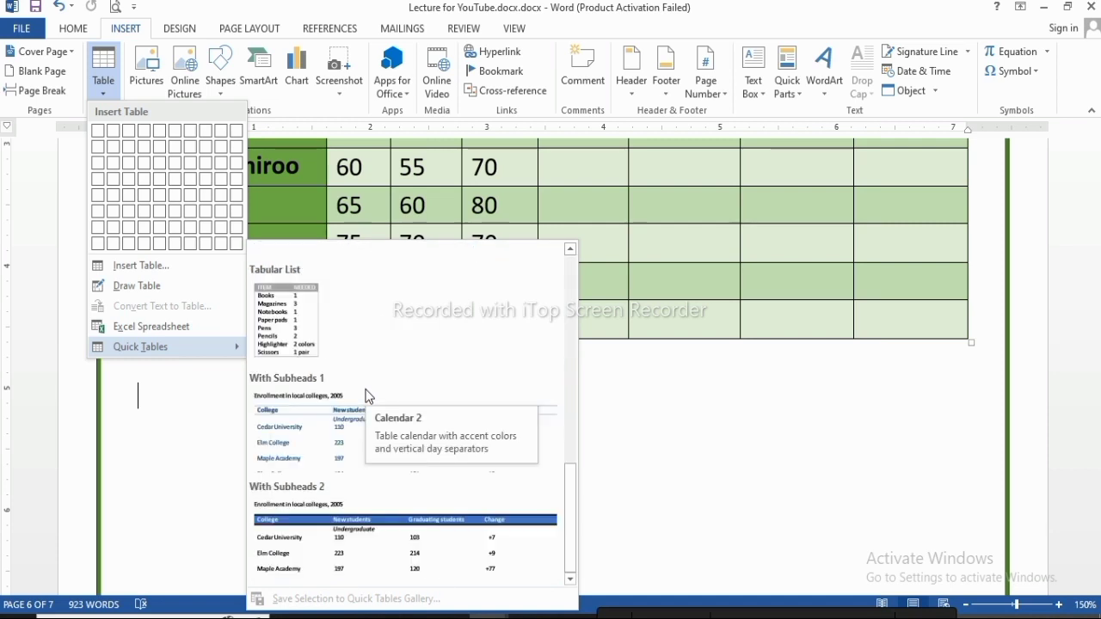
scroll(366, 396, up, 3)
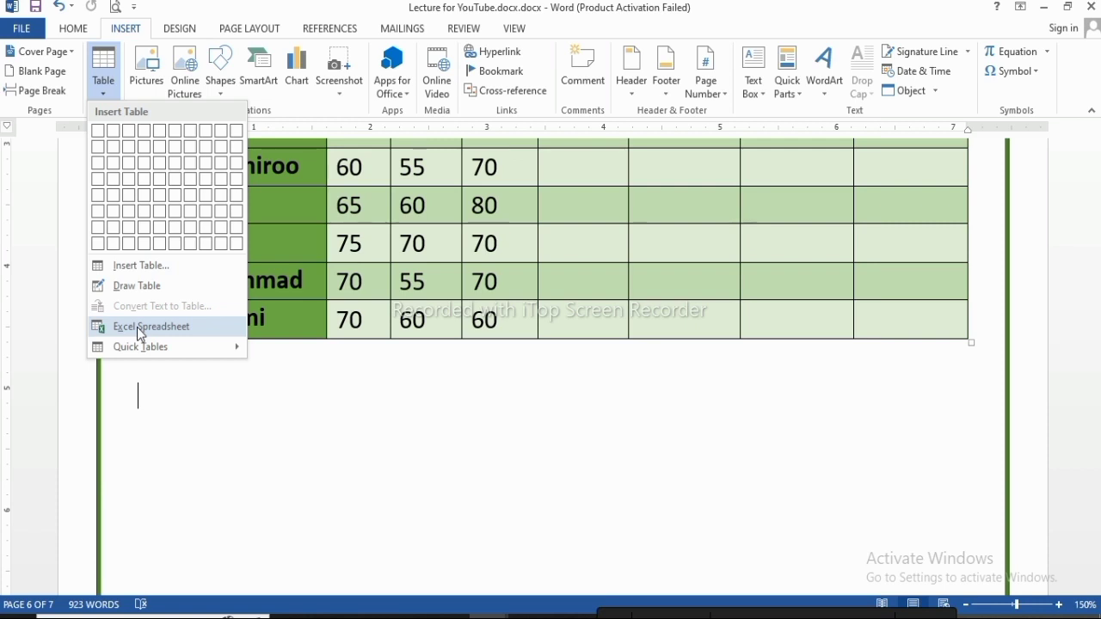
click(156, 374)
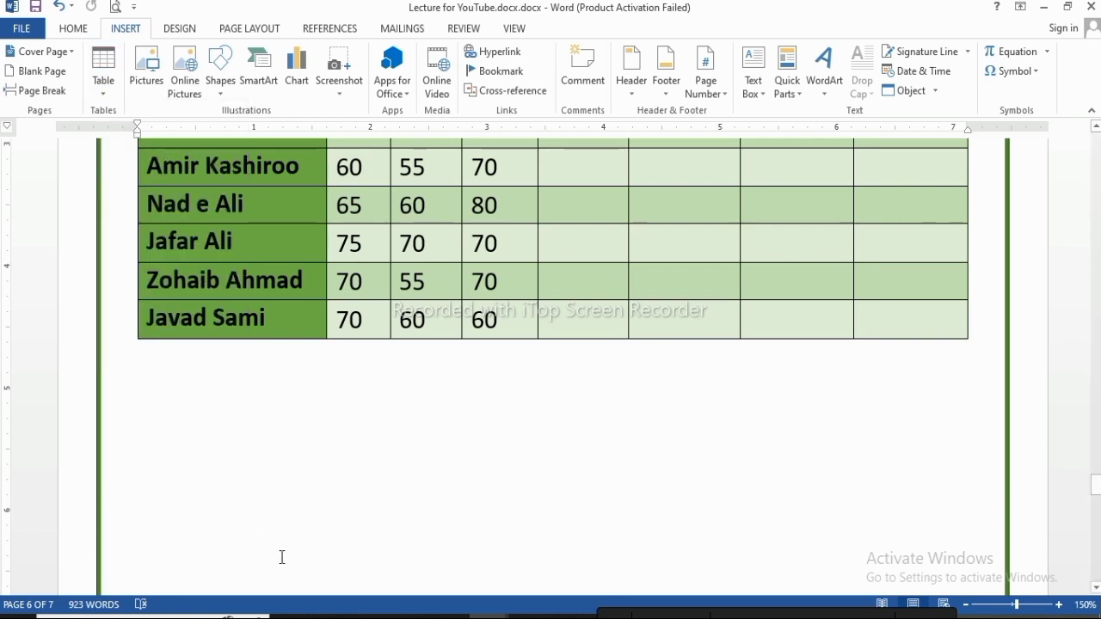
- Enter the line "Excel in Word:" below the student marks table and start a new line after it
text(Excel in)
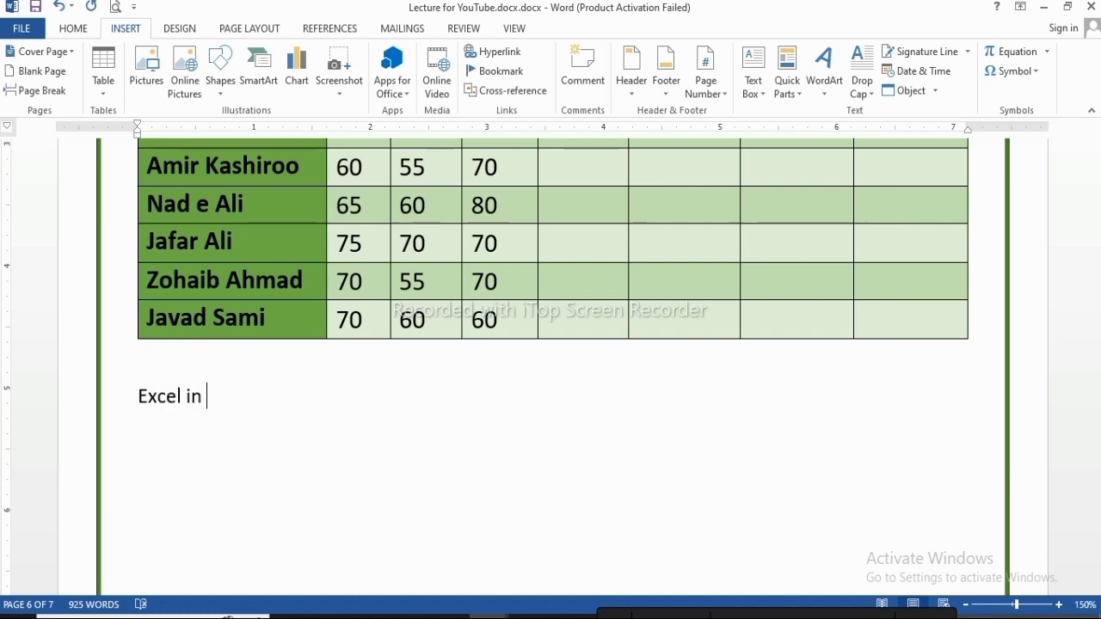
text( Word:)
key(Return)
- Insert an embedded Excel spreadsheet on the empty line below "Excel in Word:"
scroll(220, 479, down, 3)
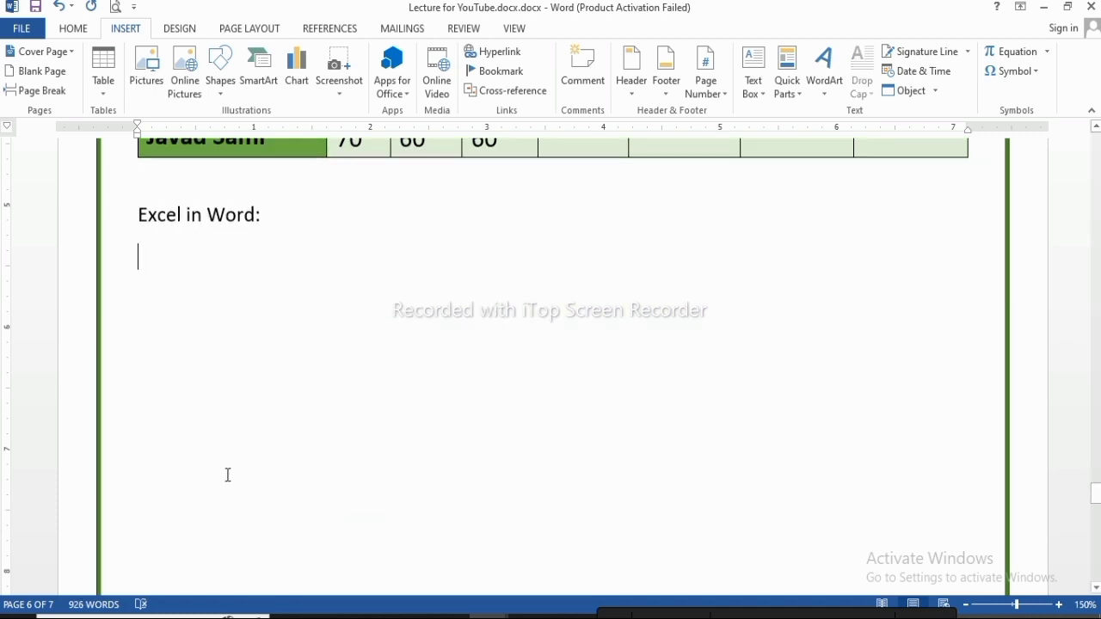
click(103, 94)
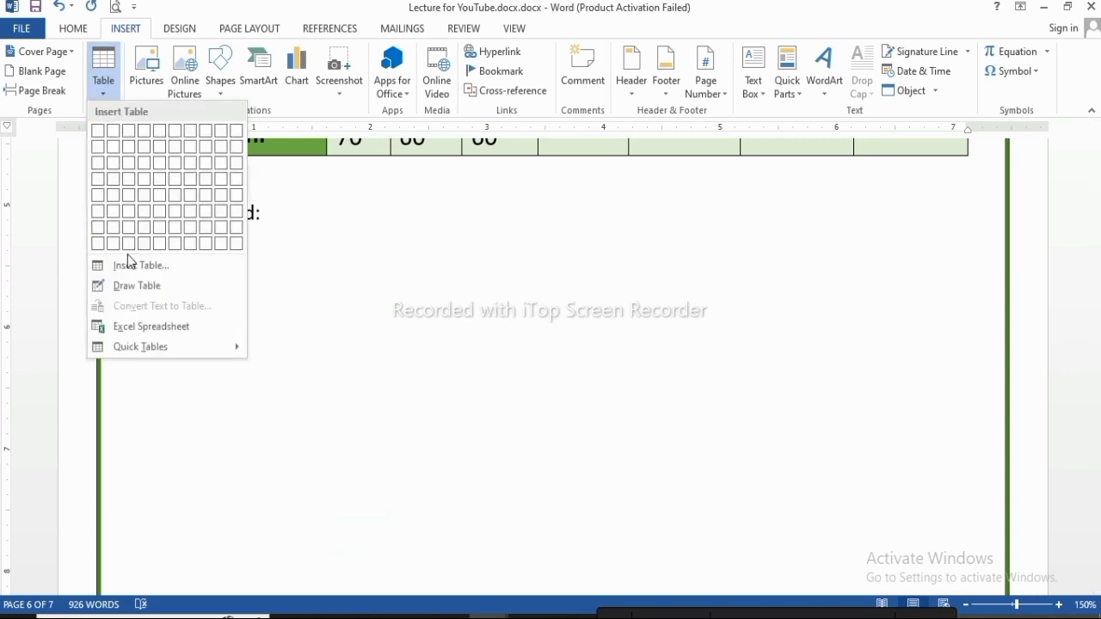
click(148, 336)
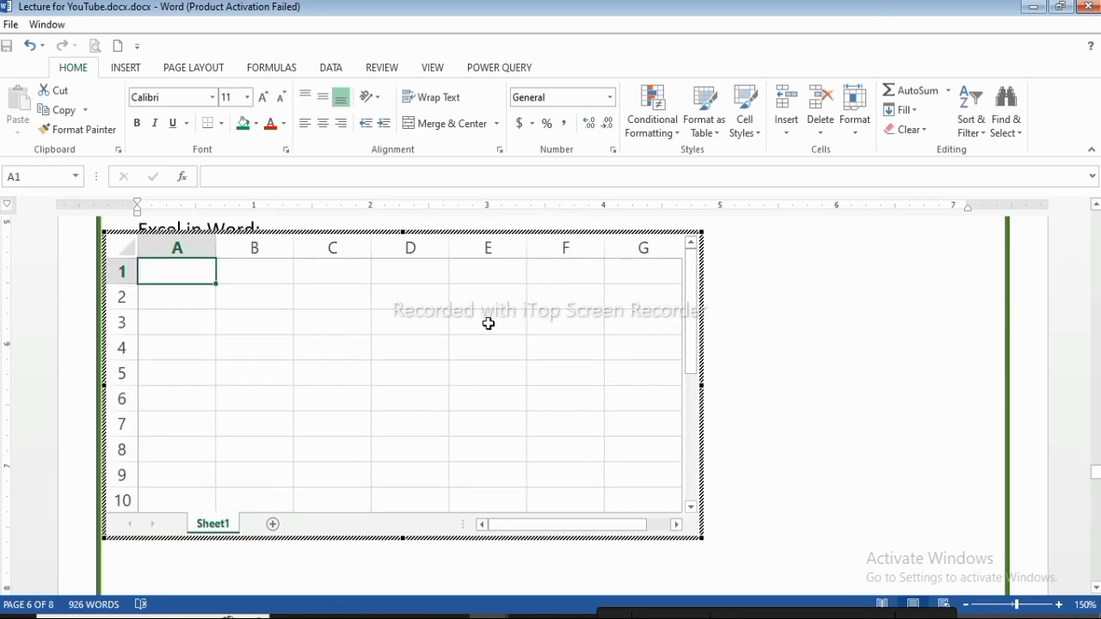
- Examine the formula, view and Power Query commands offered for the embedded spreadsheet and its placement below the marks table
click(272, 69)
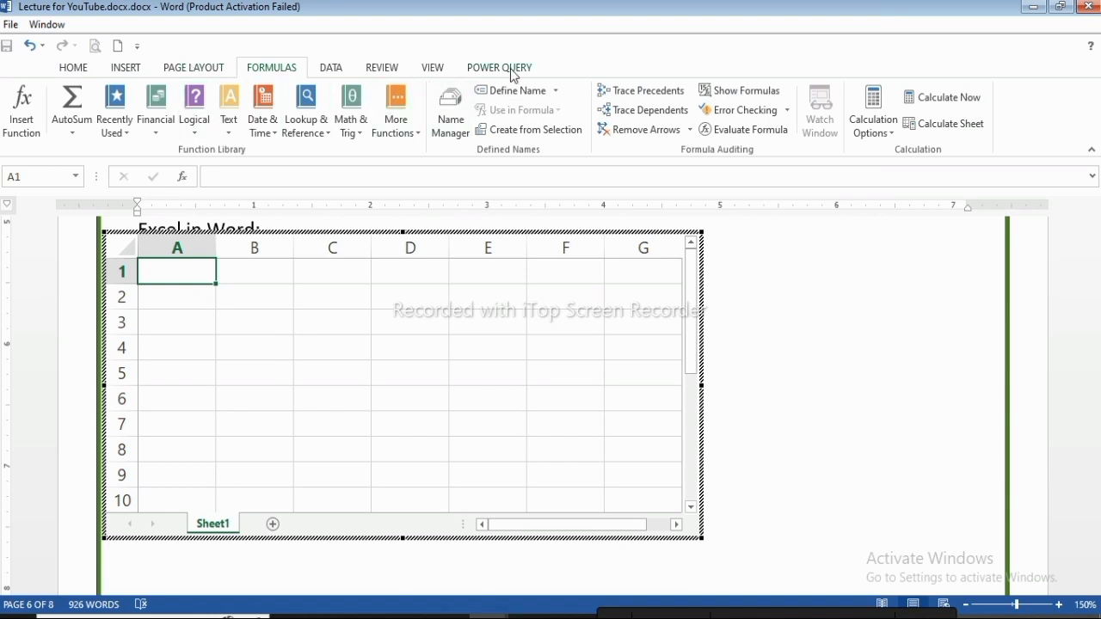
click(432, 69)
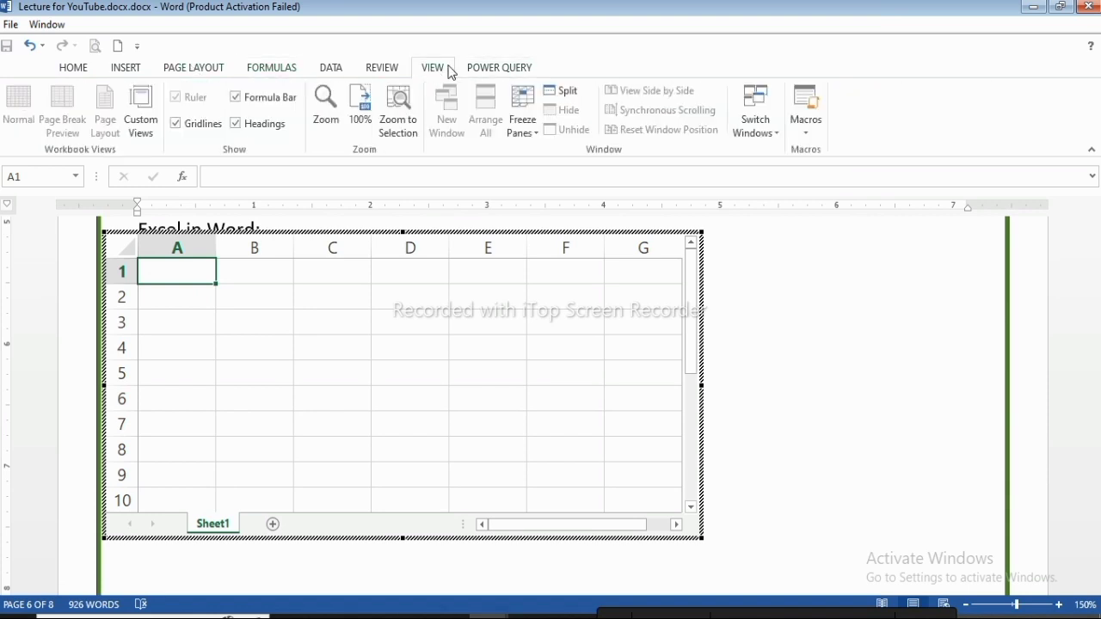
click(488, 69)
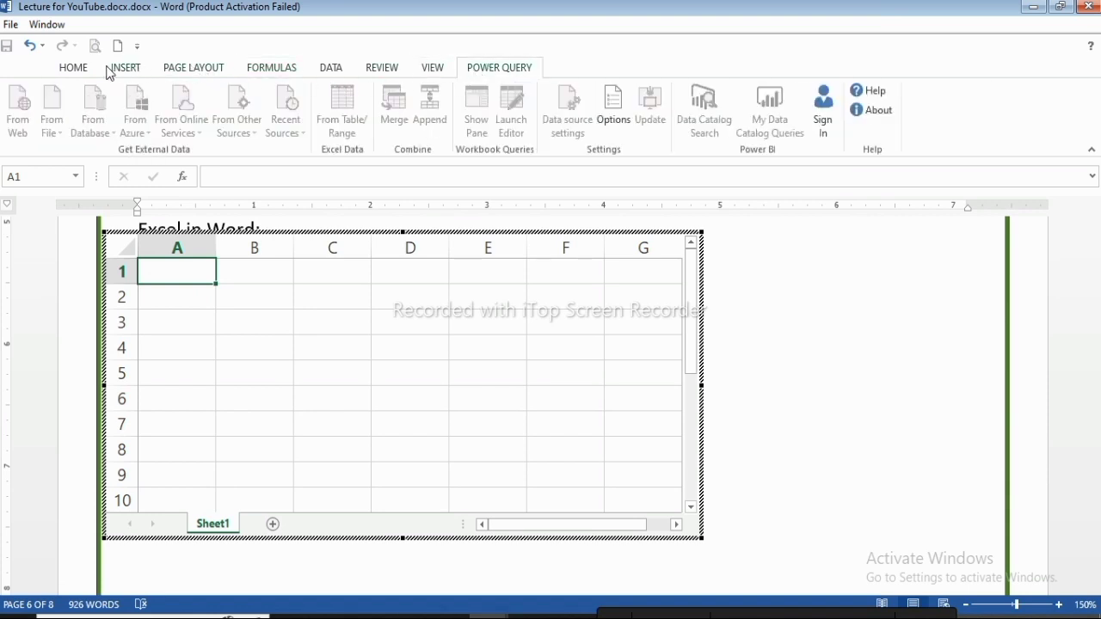
click(74, 69)
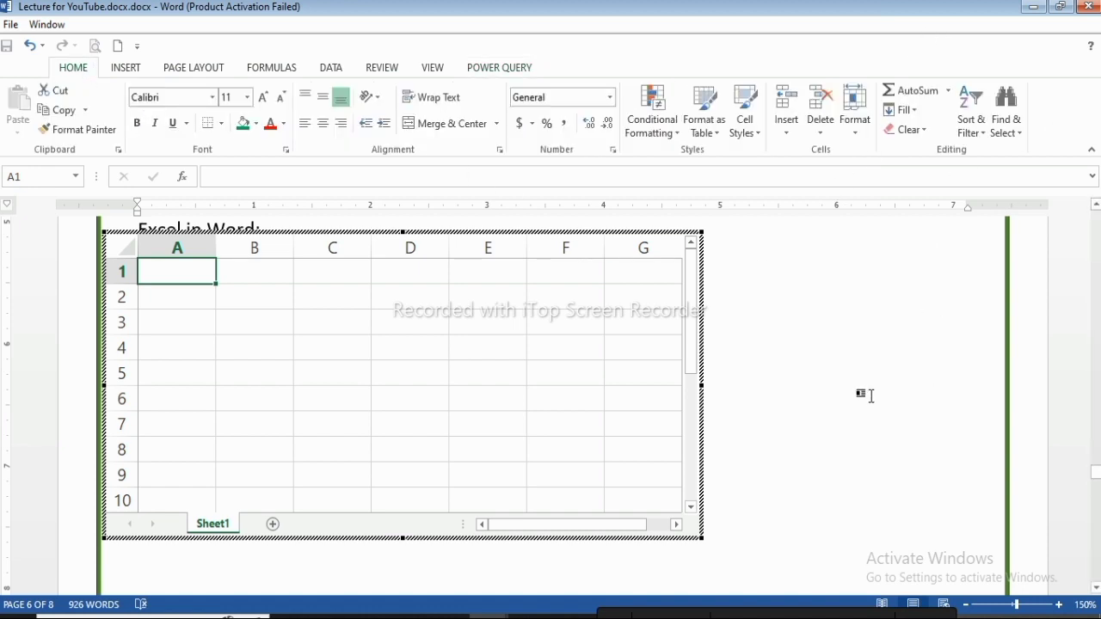
scroll(848, 366, up, 3)
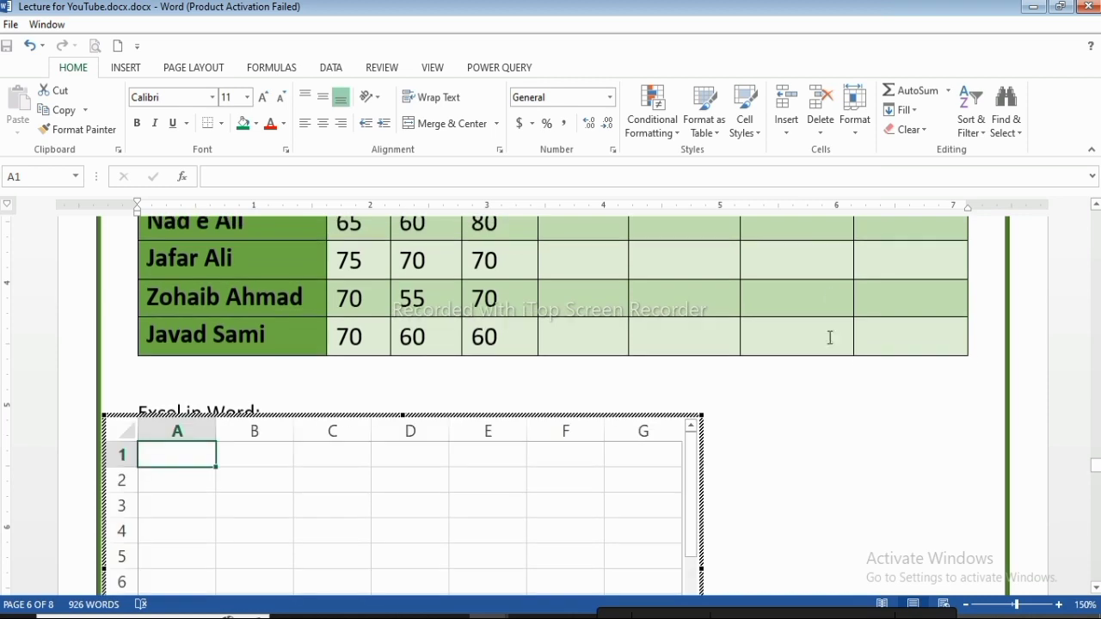
scroll(852, 432, down, 3)
scroll(826, 413, up, 3)
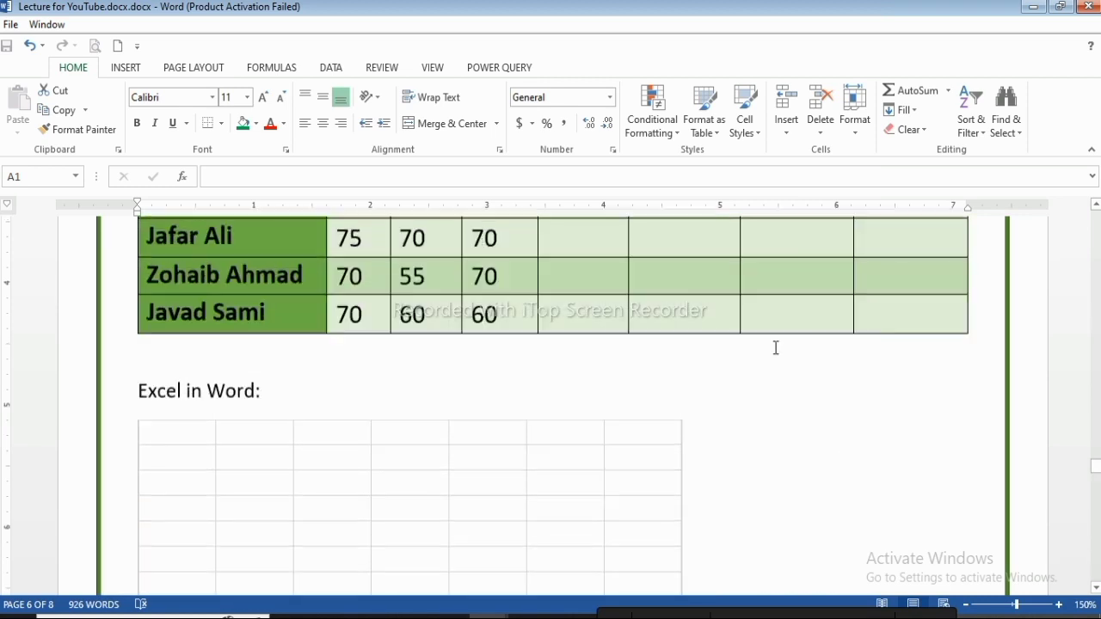
scroll(760, 448, down, 3)
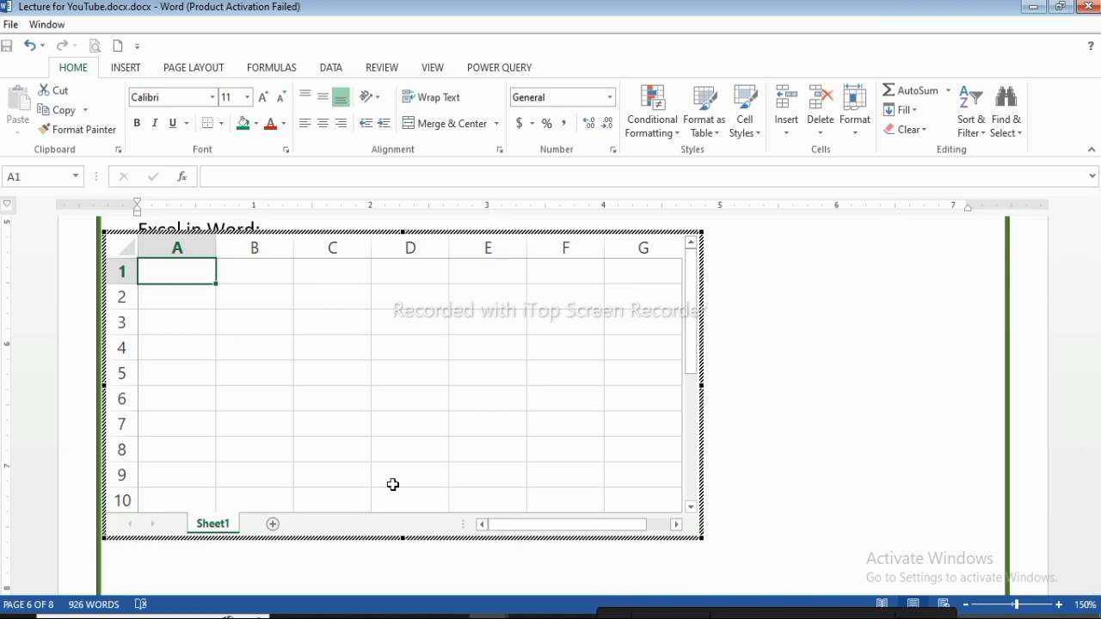
- Switch to the Assignment#14.xls workbook in Excel and copy the employee sales table in I12:L17, including its header row
click(528, 617)
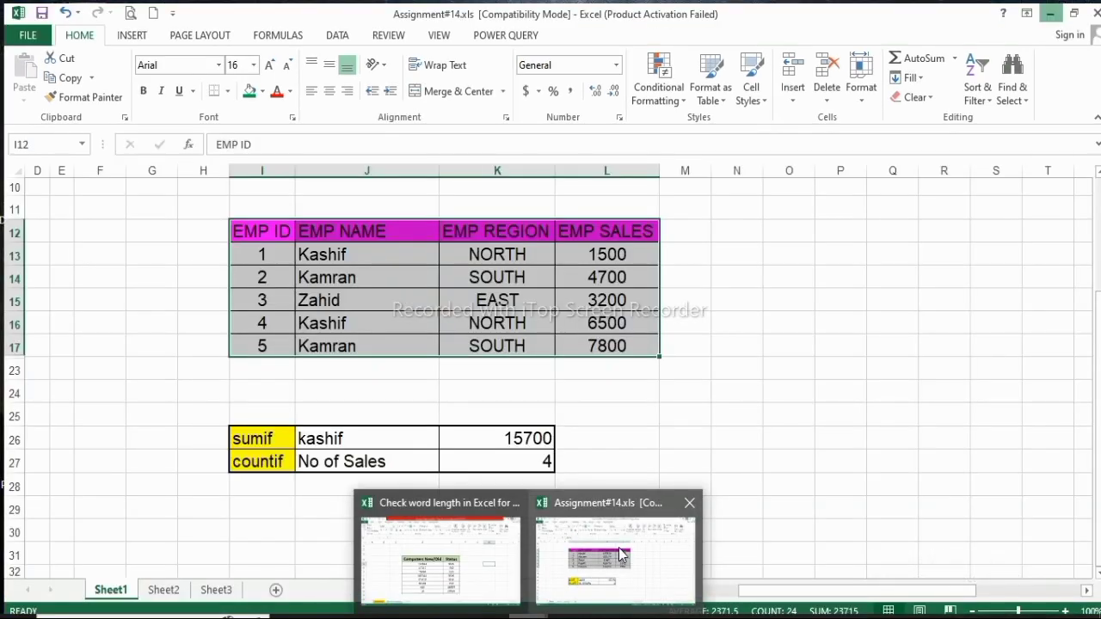
click(621, 555)
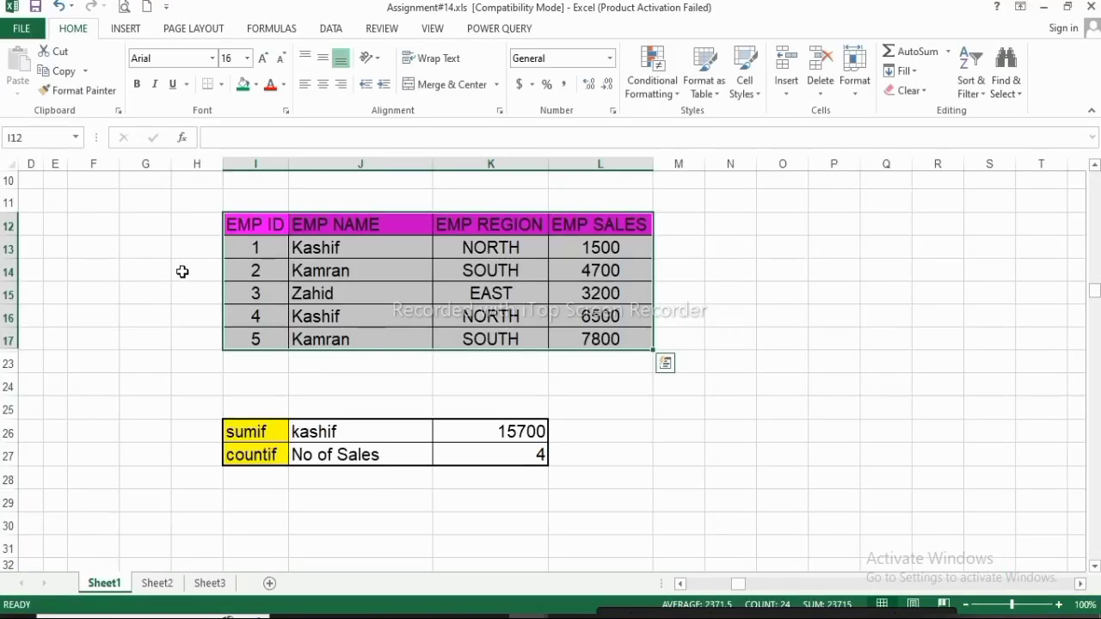
drag(258, 222, 637, 343)
key(ctrl+c)
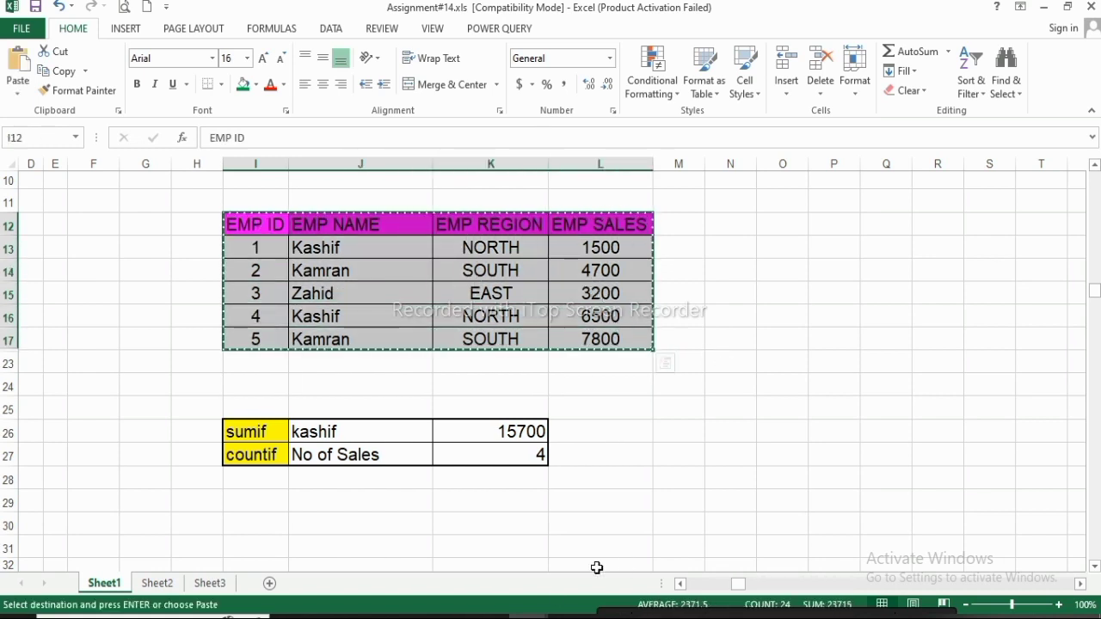
- Return to the Lecture for YouTube document in Word and paste the copied employee table at cell A1 of the embedded spreadsheet
mouse_move(521, 617)
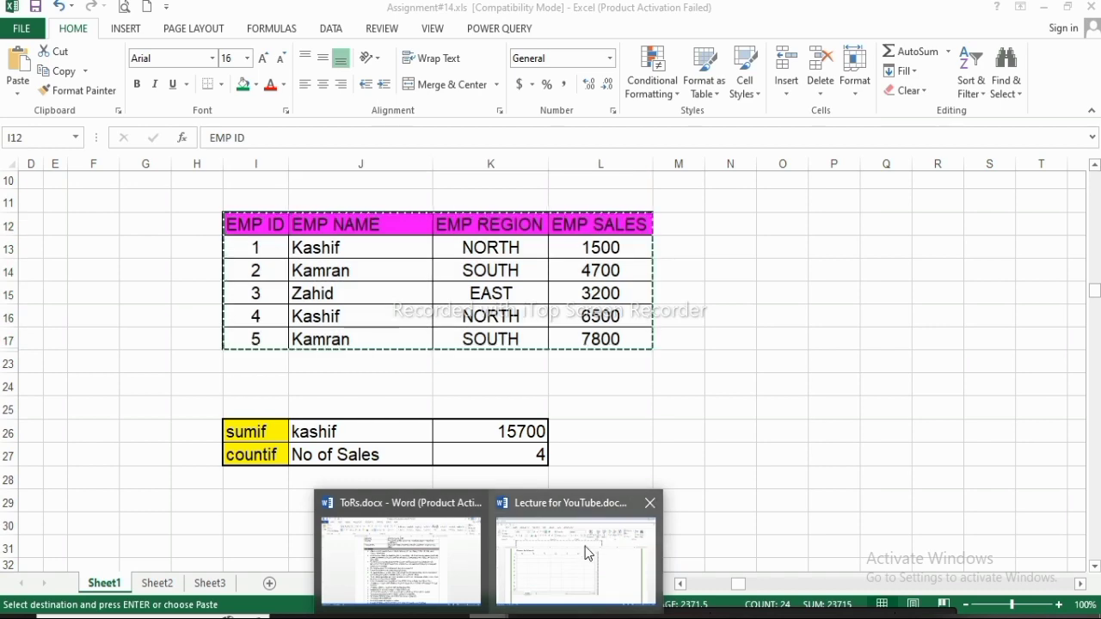
click(578, 555)
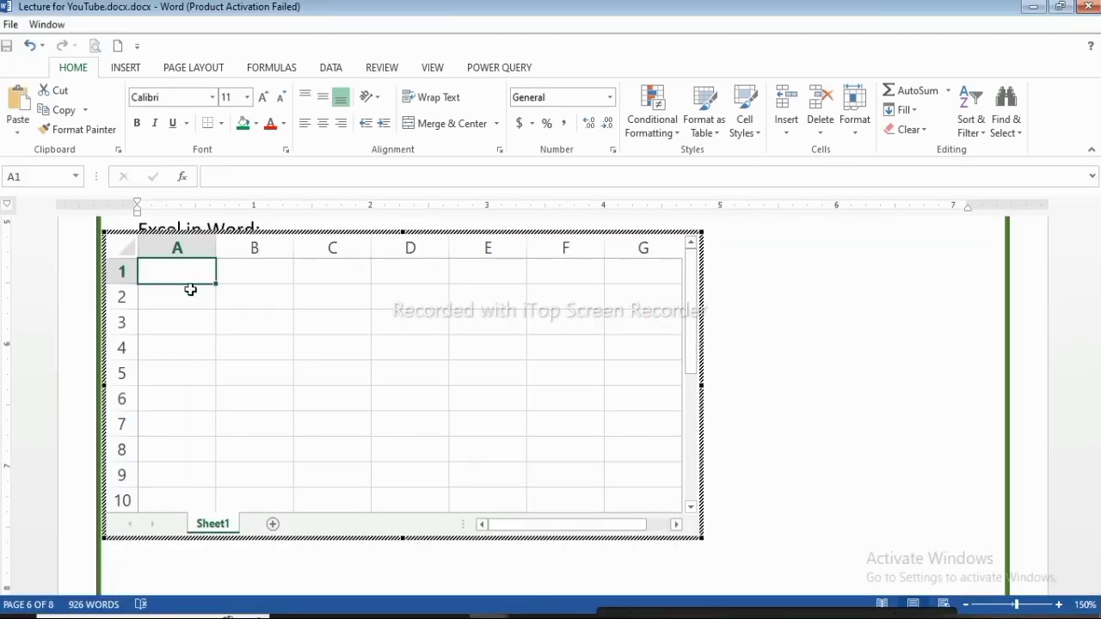
key(ctrl+v)
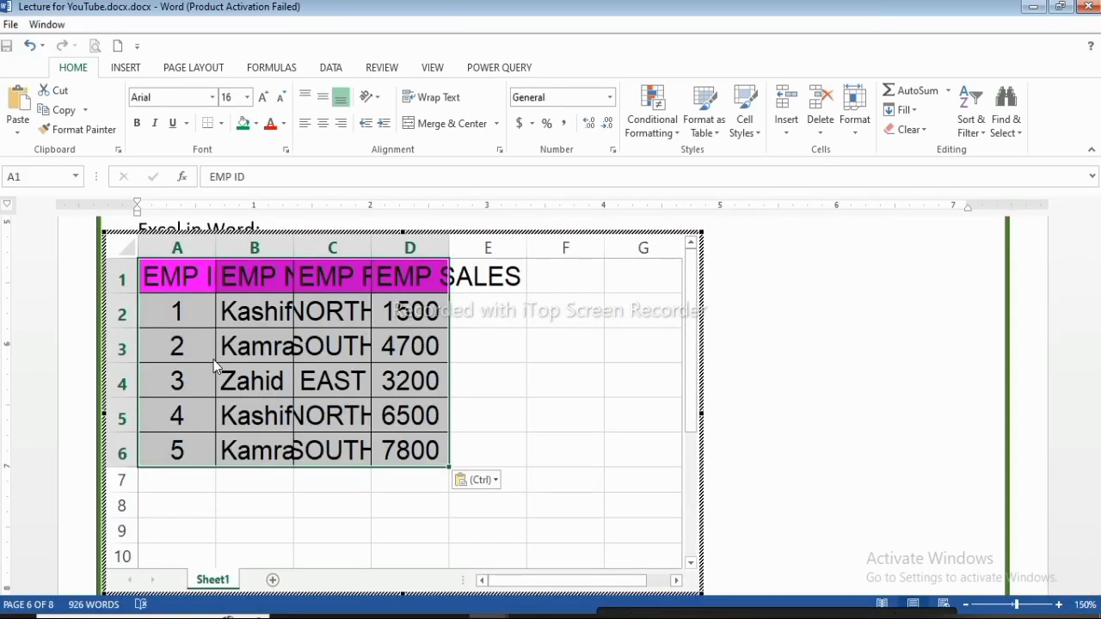
- Autofit the widths of columns A to D in the embedded spreadsheet to their contents
double_click(449, 243)
double_click(372, 243)
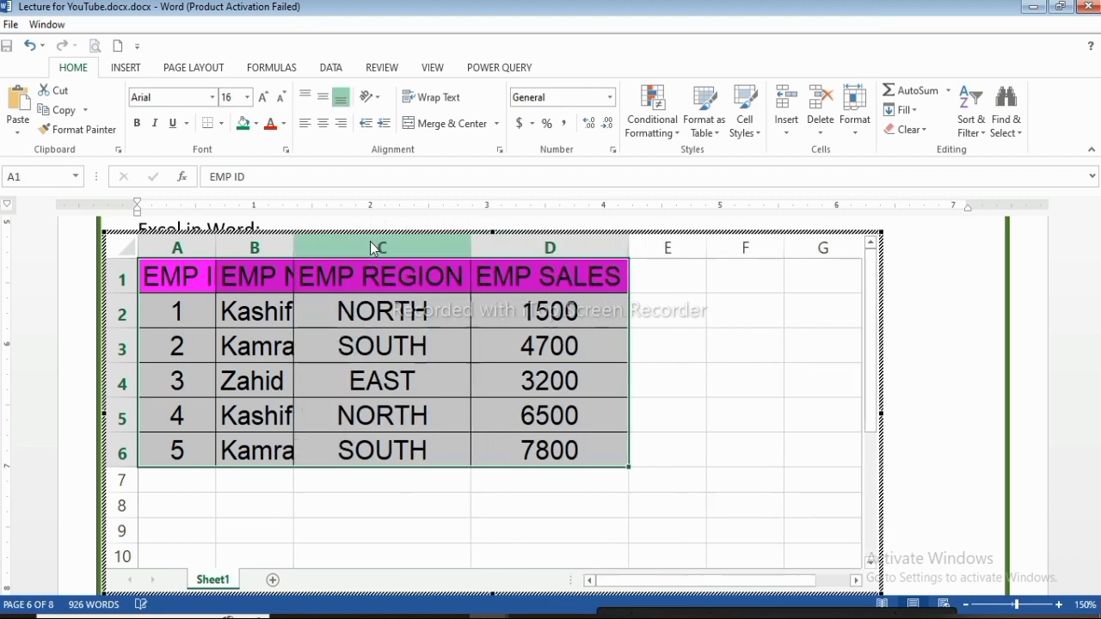
double_click(294, 242)
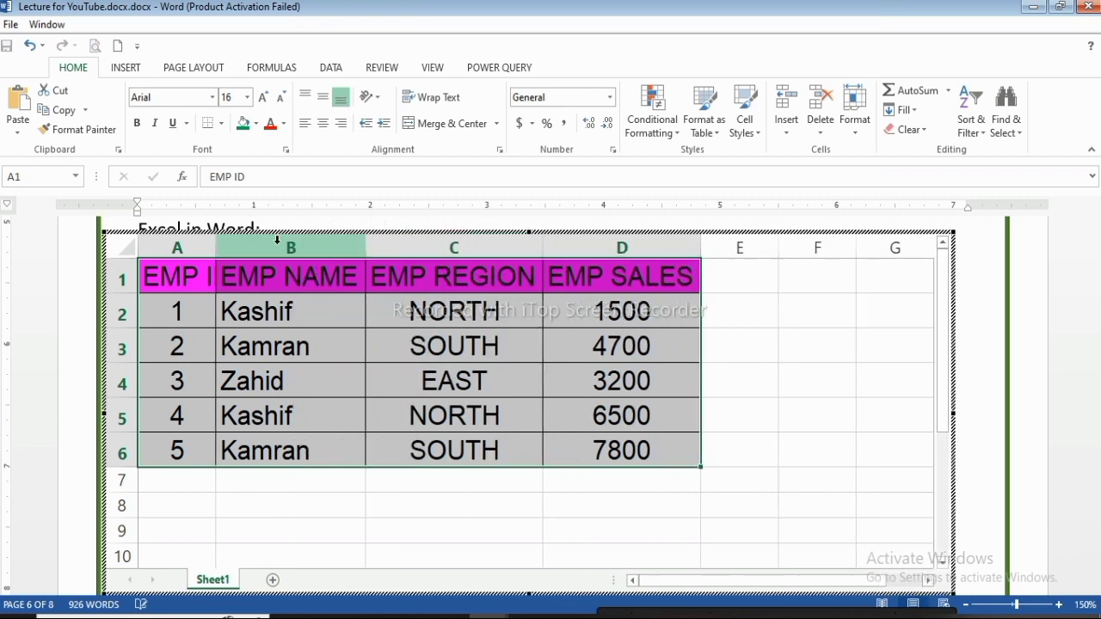
double_click(216, 246)
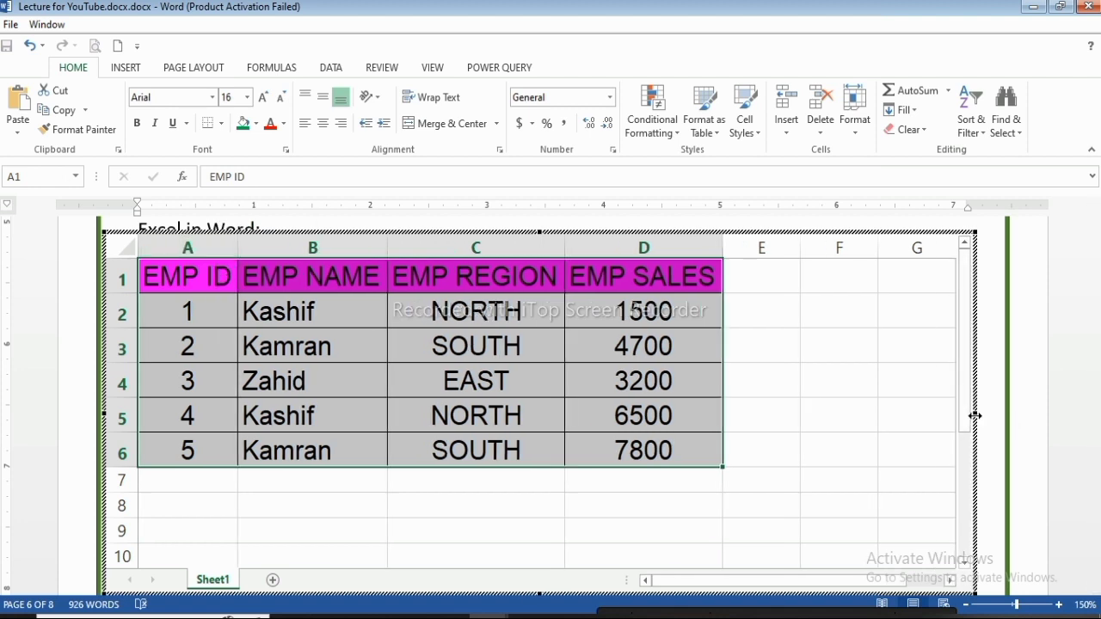
- Shrink the embedded spreadsheet's frame so that it spans columns A to D and ends at about row 7
drag(974, 415, 908, 406)
drag(727, 412, 729, 417)
click(899, 412)
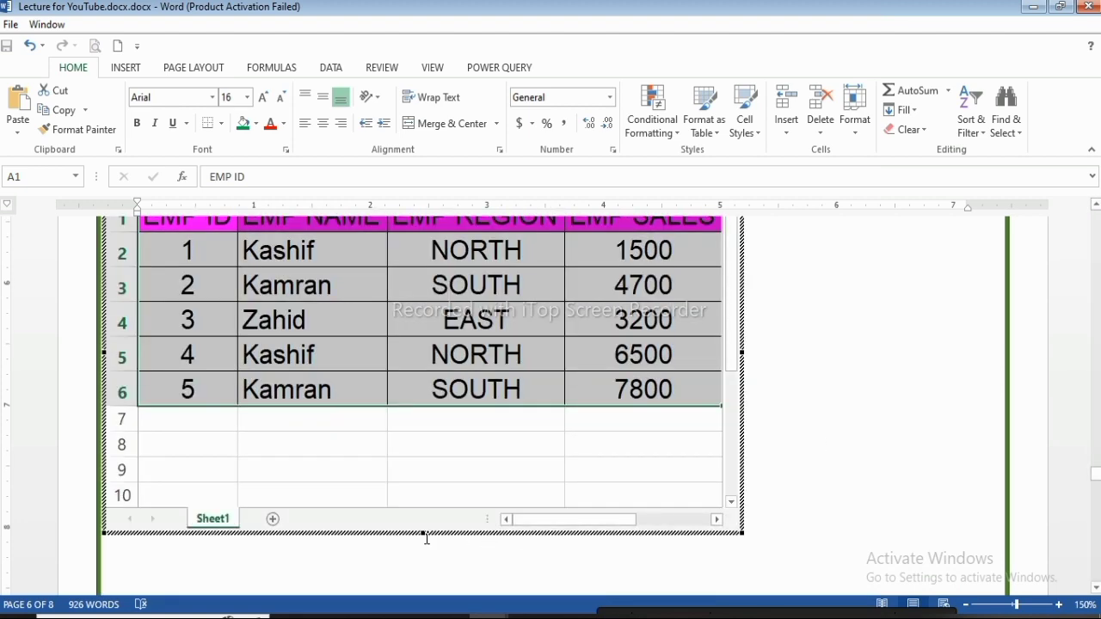
drag(420, 533, 421, 477)
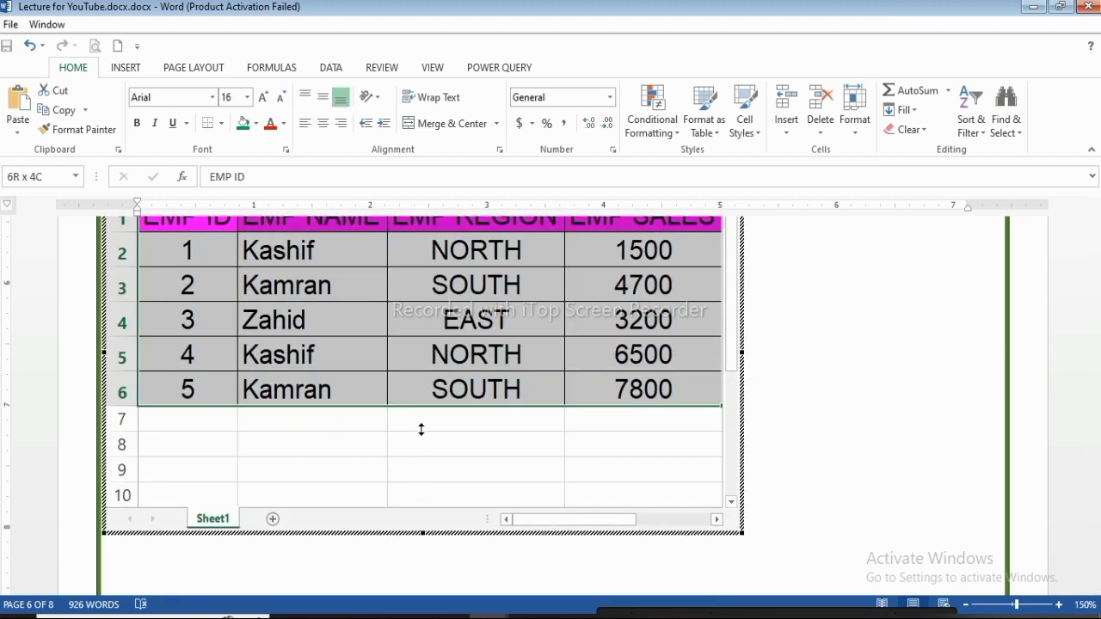
drag(422, 430, 421, 431)
scroll(817, 437, up, 2)
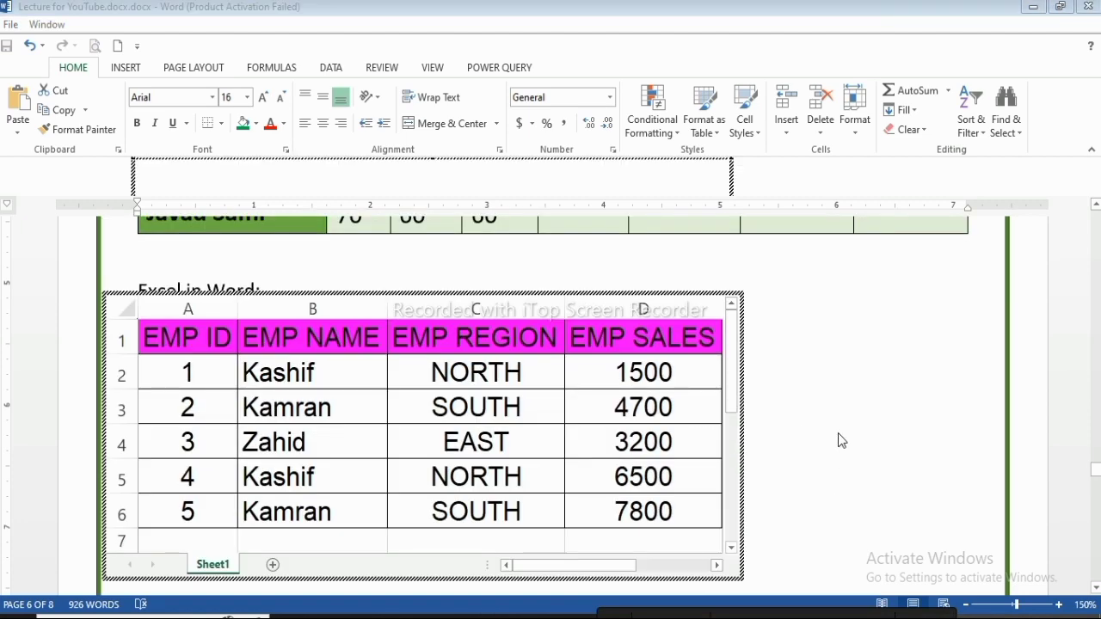
scroll(868, 401, down, 1)
scroll(868, 401, up, 4)
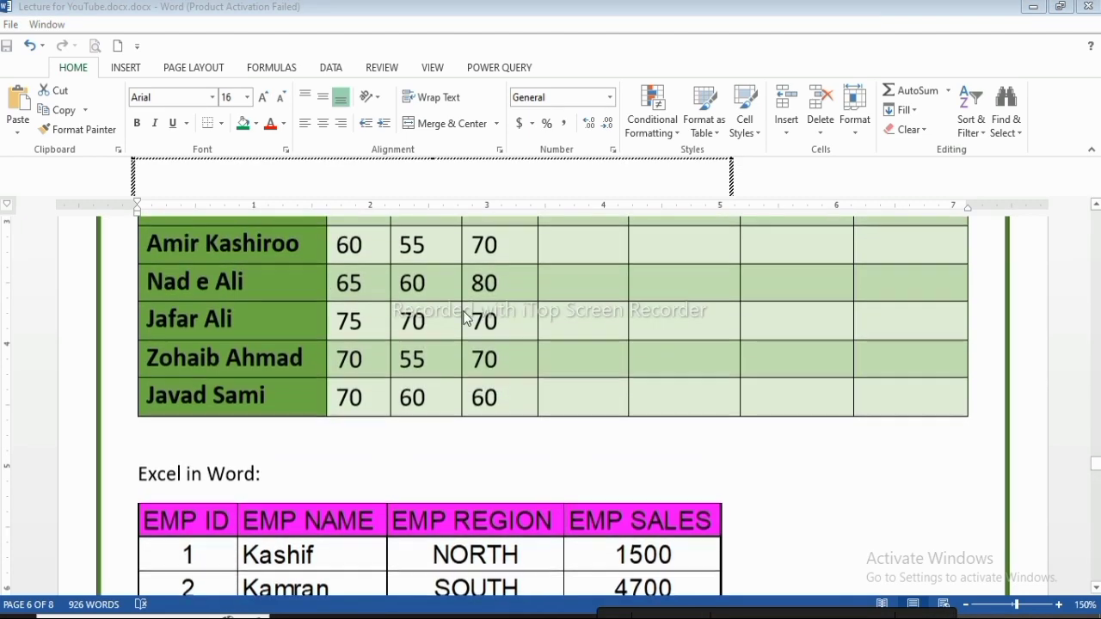
scroll(809, 442, down, 3)
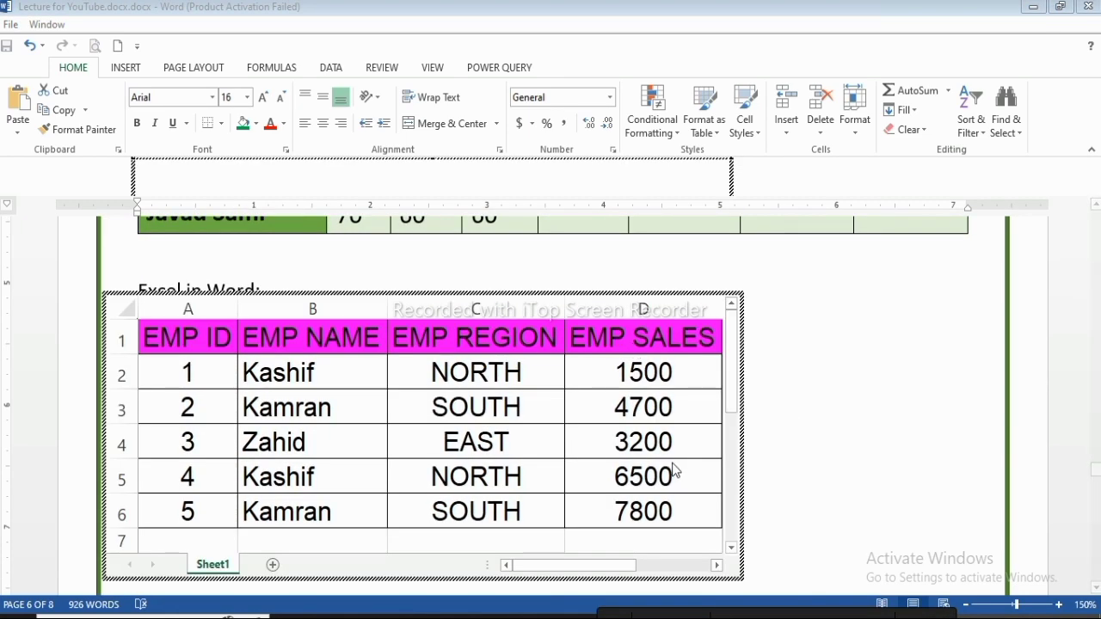
- Total the EMP SALES values D2:D6 in cell D7 of the embedded spreadsheet with the SUM function
scroll(790, 480, down, 1)
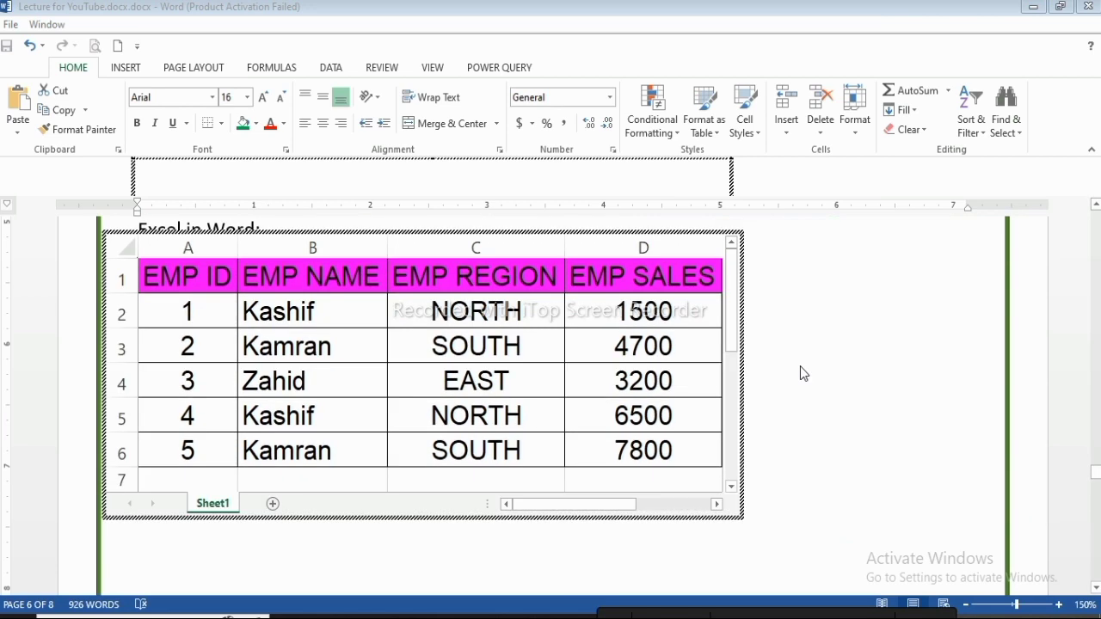
click(644, 480)
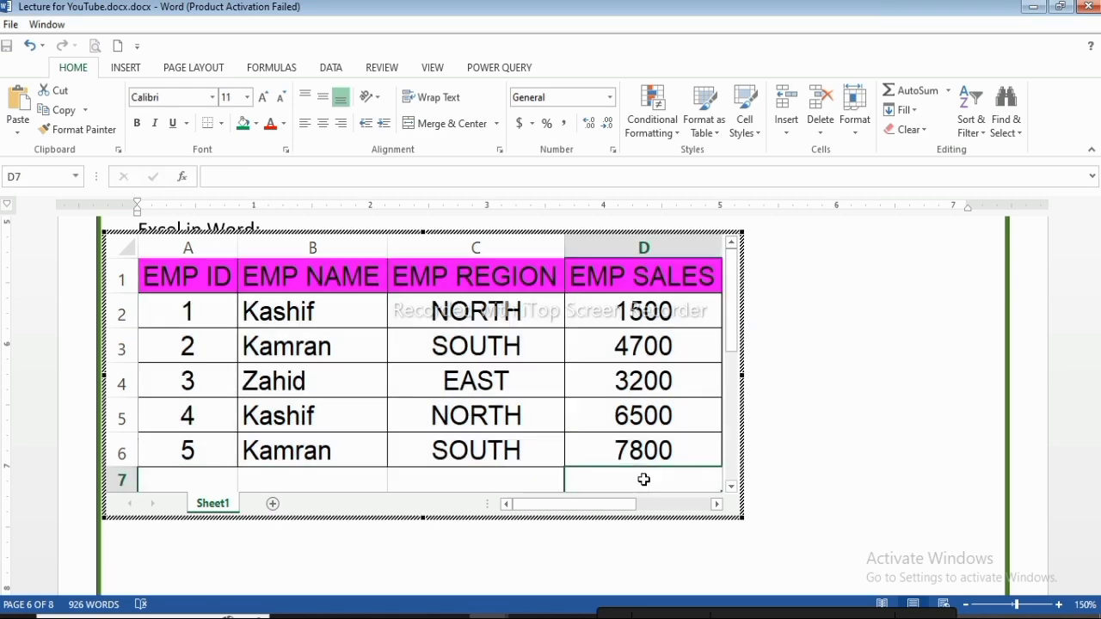
click(644, 463)
click(634, 482)
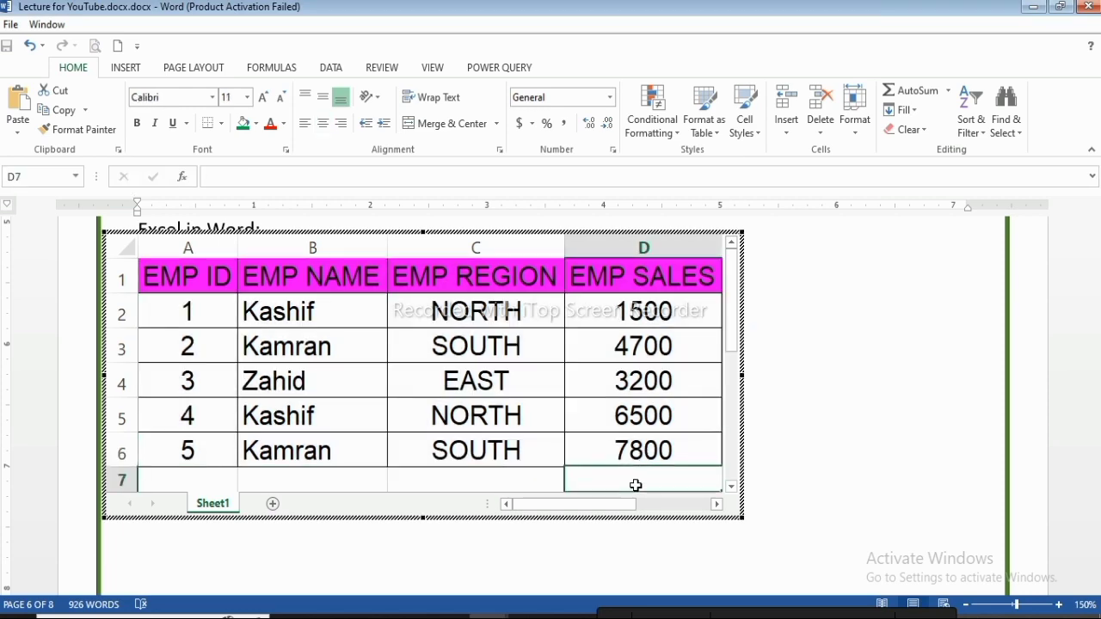
key(alt+equal)
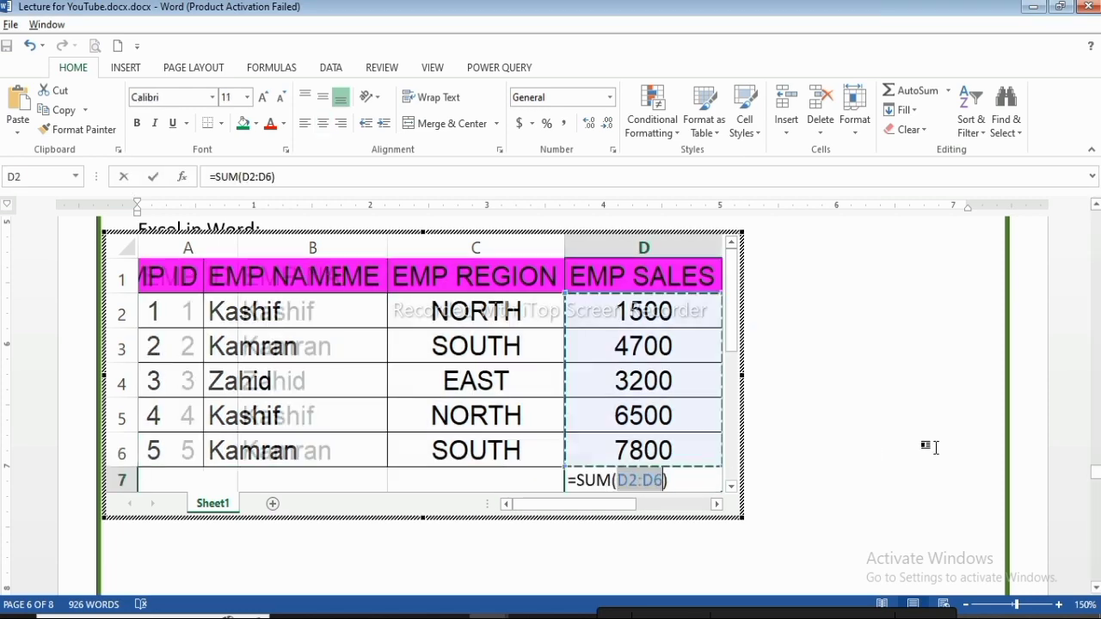
key(Return)
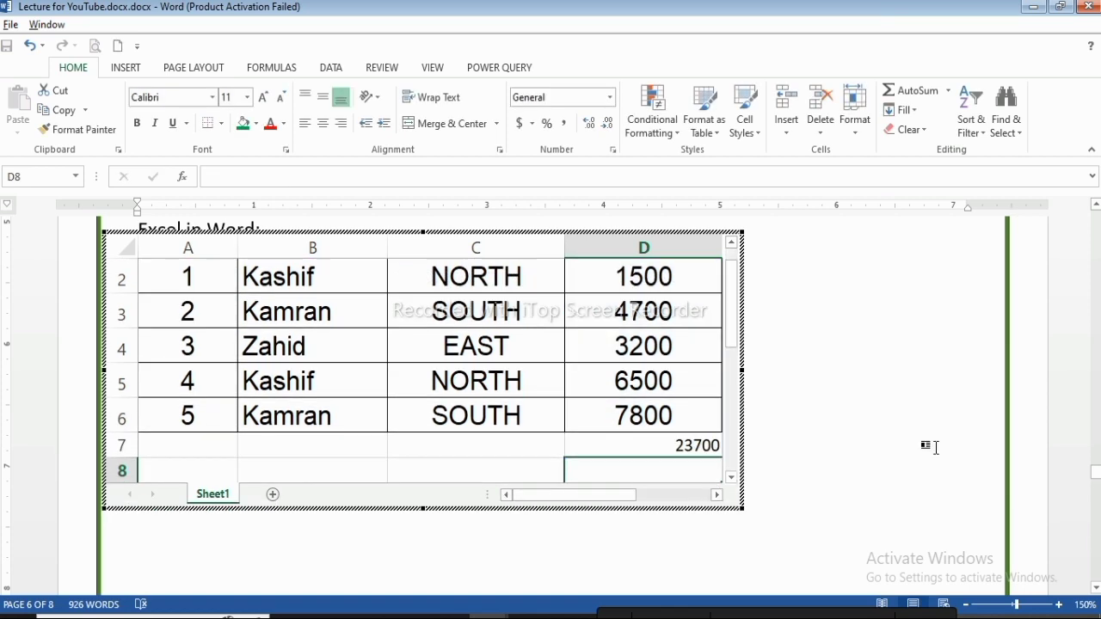
- Center the sales total in cell D7 and fill the cell with the standard orange color
click(626, 451)
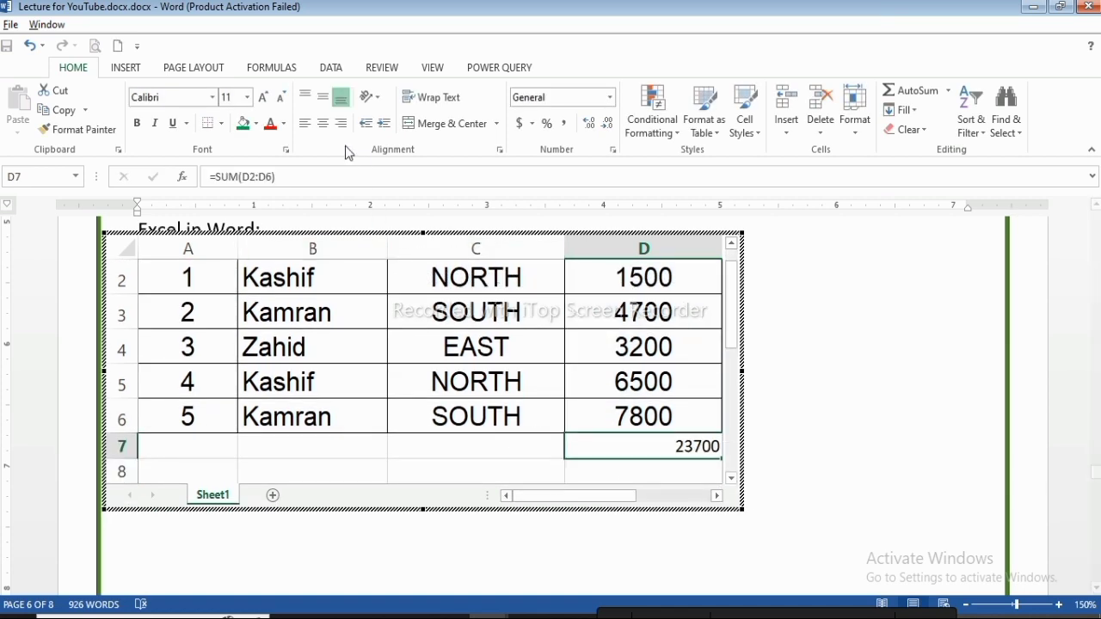
click(323, 123)
click(257, 123)
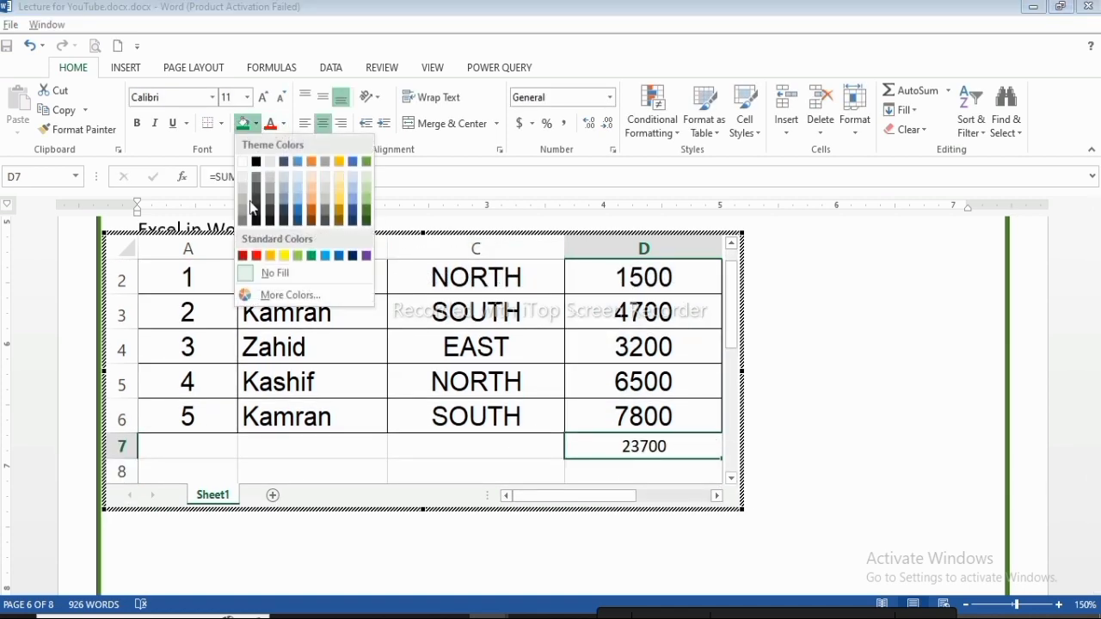
click(270, 257)
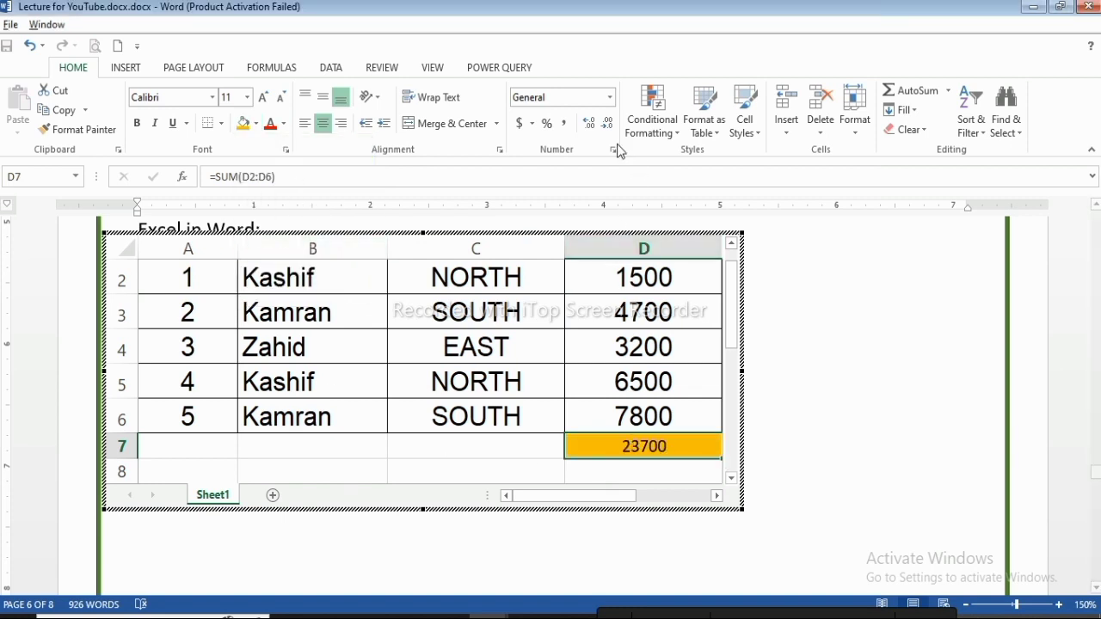
- Format the sales total in D7 with a thousands separator and no decimal places
click(567, 124)
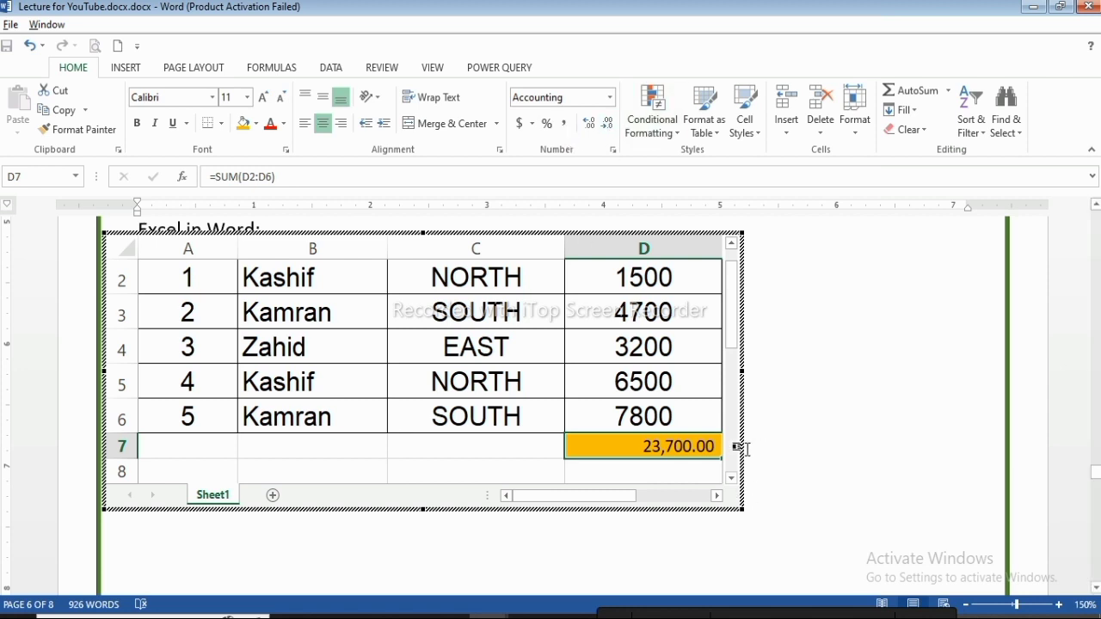
click(608, 124)
click(607, 124)
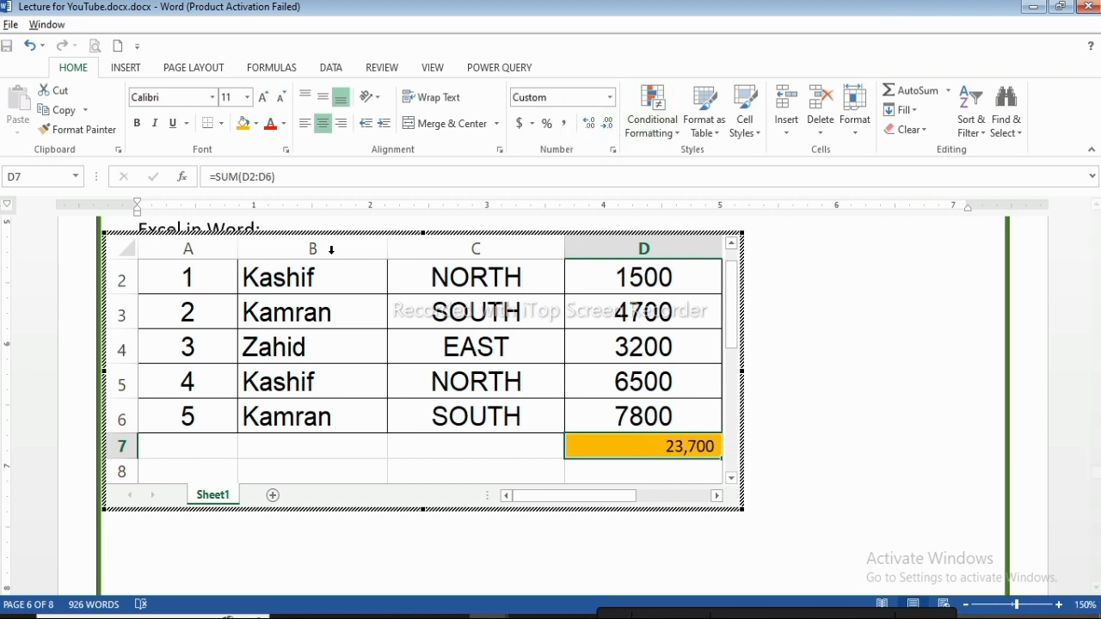
- Enlarge the font of the total in D7 by three size steps and exit the embedded spreadsheet
click(262, 98)
click(261, 98)
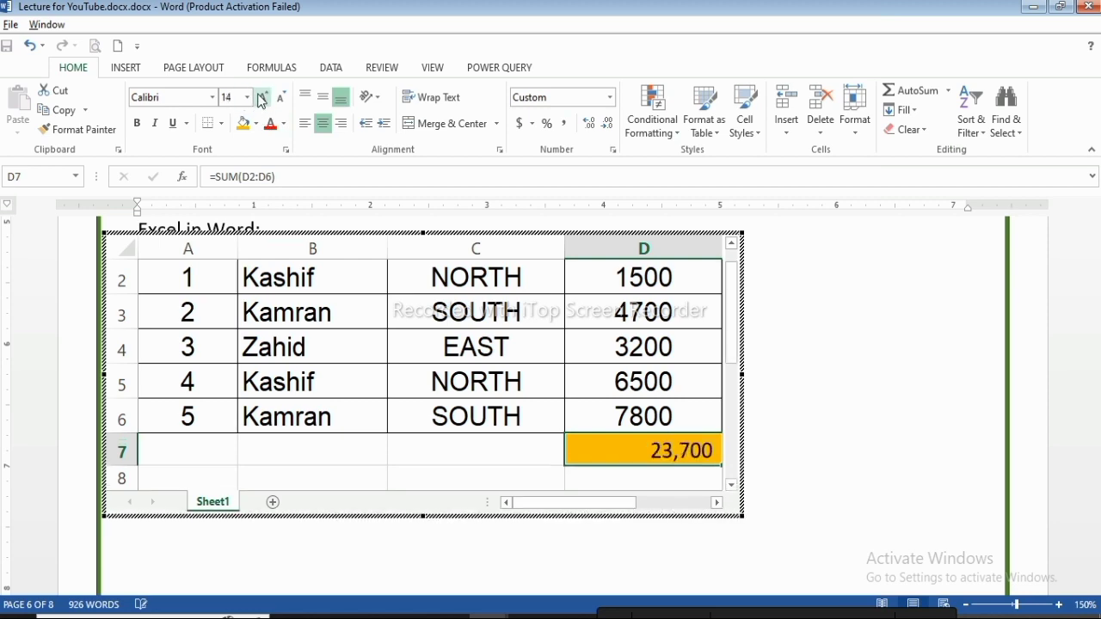
click(262, 98)
click(866, 450)
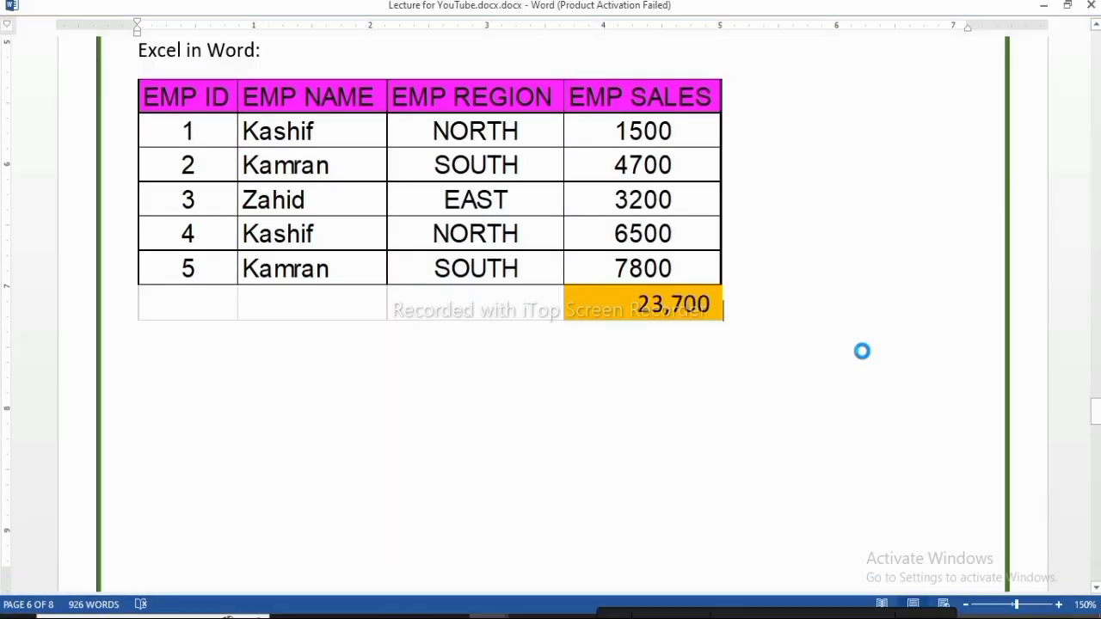
- Place the cursor in the first Obtain Marks cell of the student marks table and review the table design and layout tools
scroll(900, 356, up, 1)
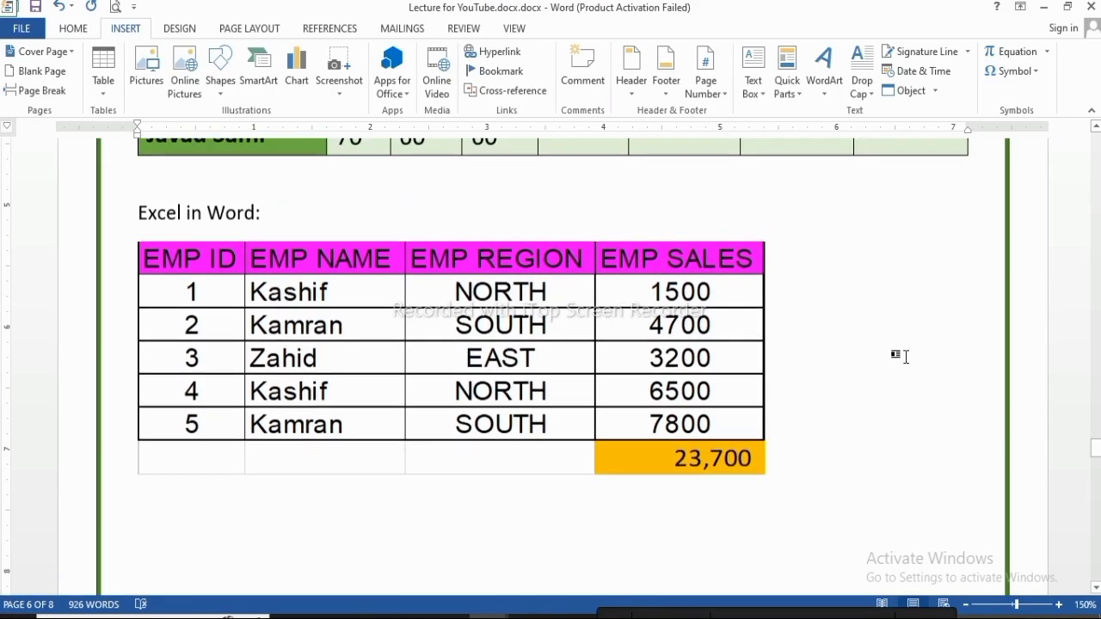
scroll(880, 376, up, 2)
scroll(886, 376, down, 2)
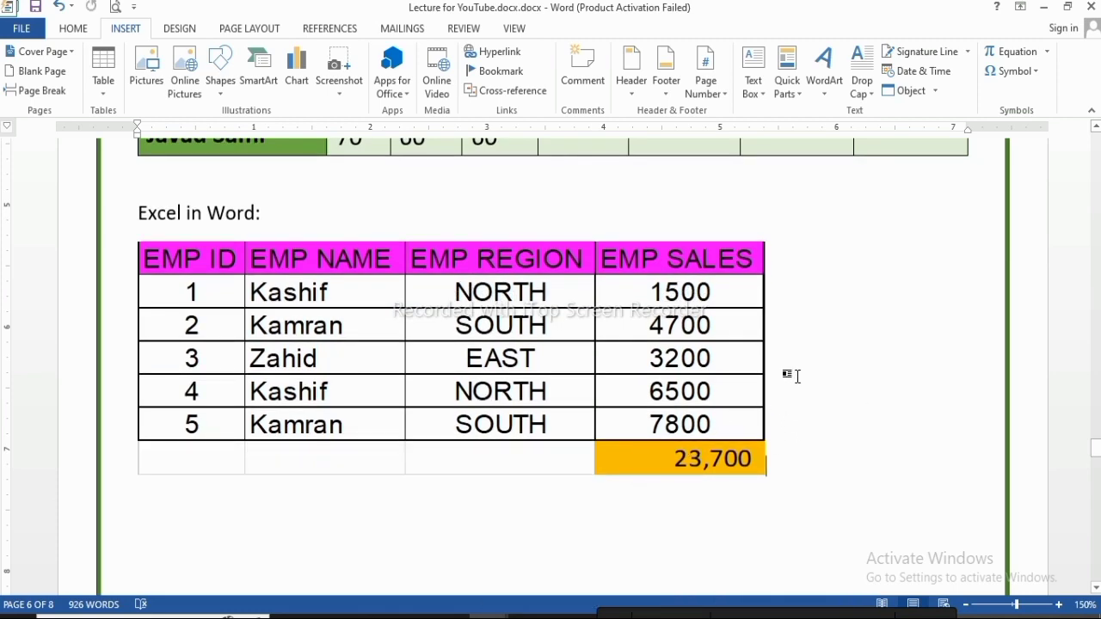
scroll(800, 383, up, 5)
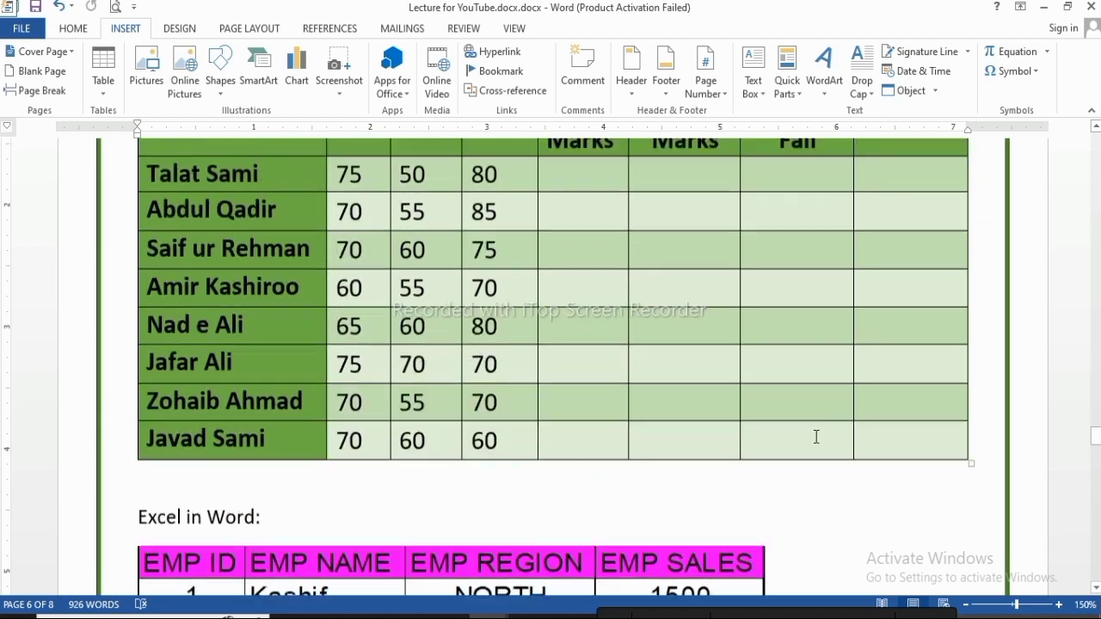
scroll(817, 437, up, 4)
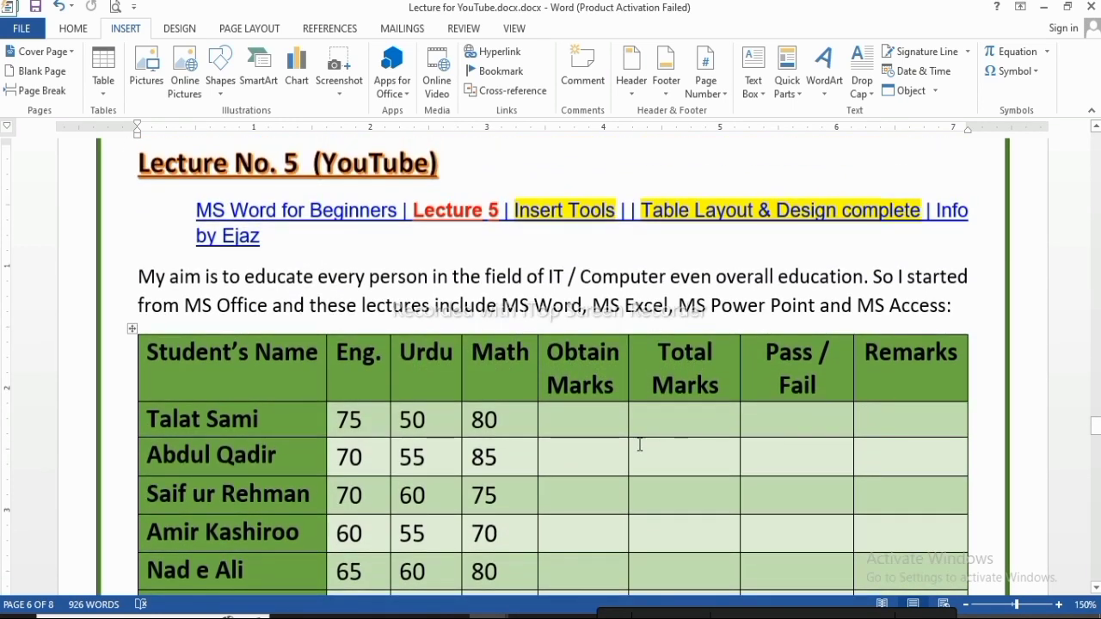
click(580, 435)
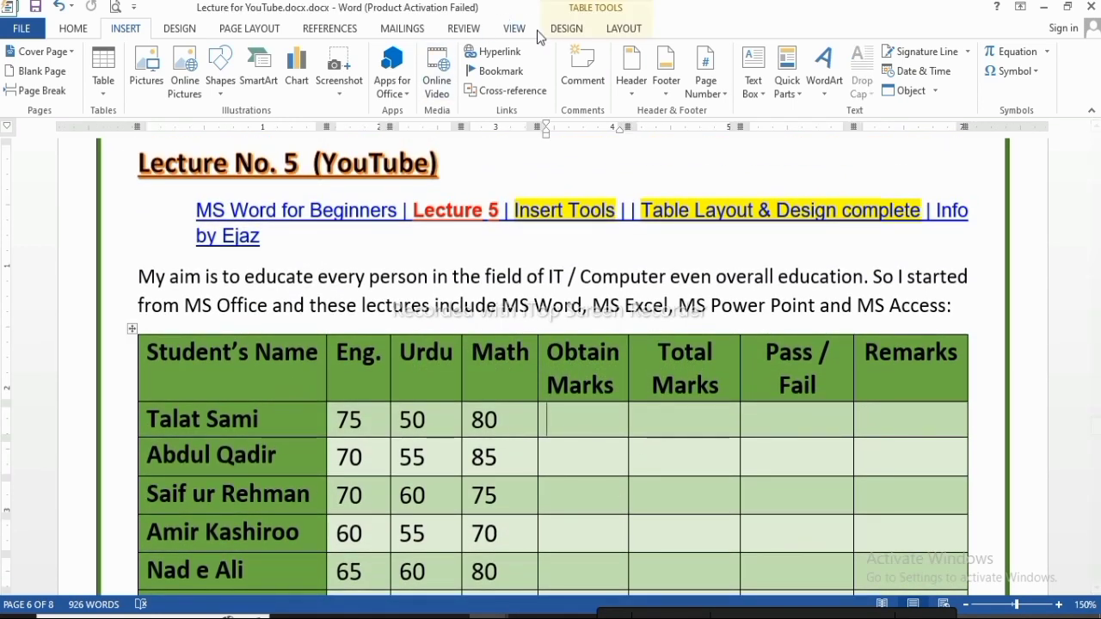
click(582, 31)
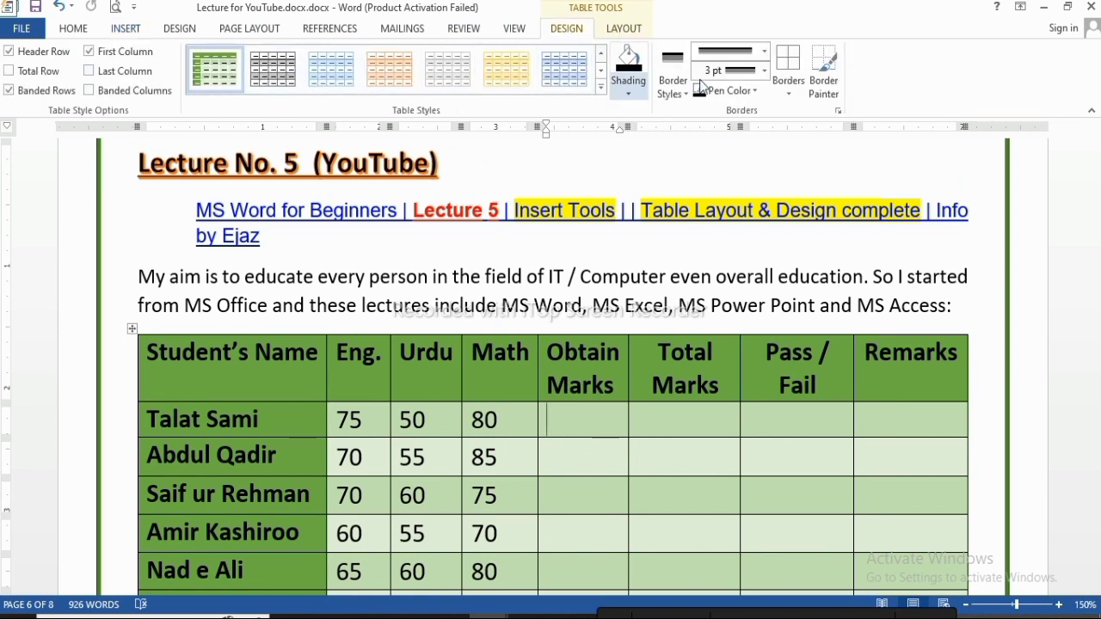
click(634, 31)
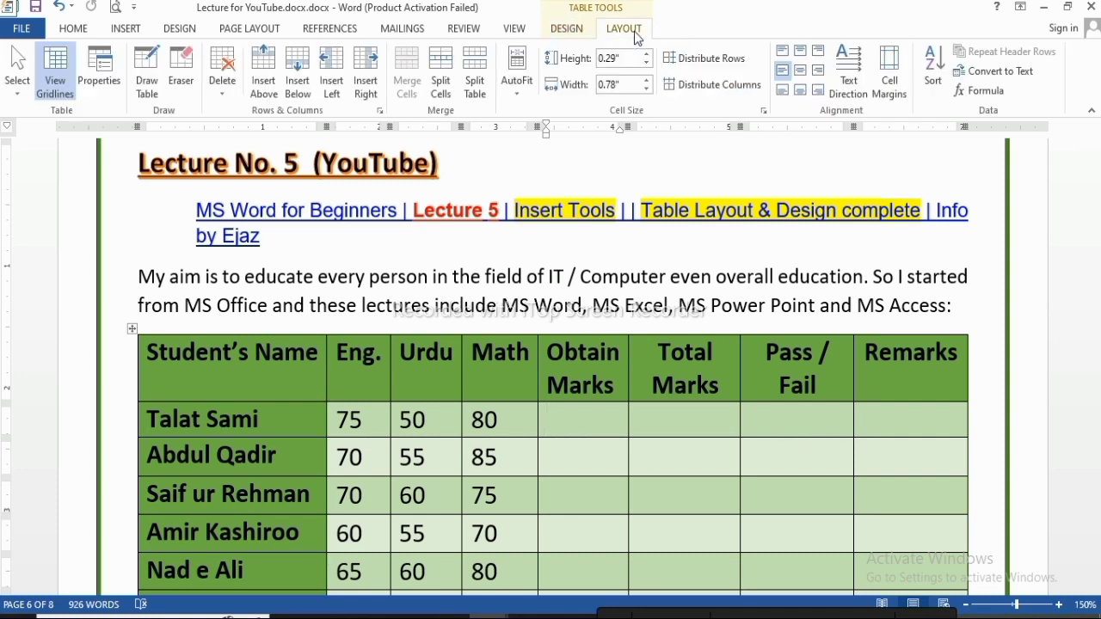
click(567, 30)
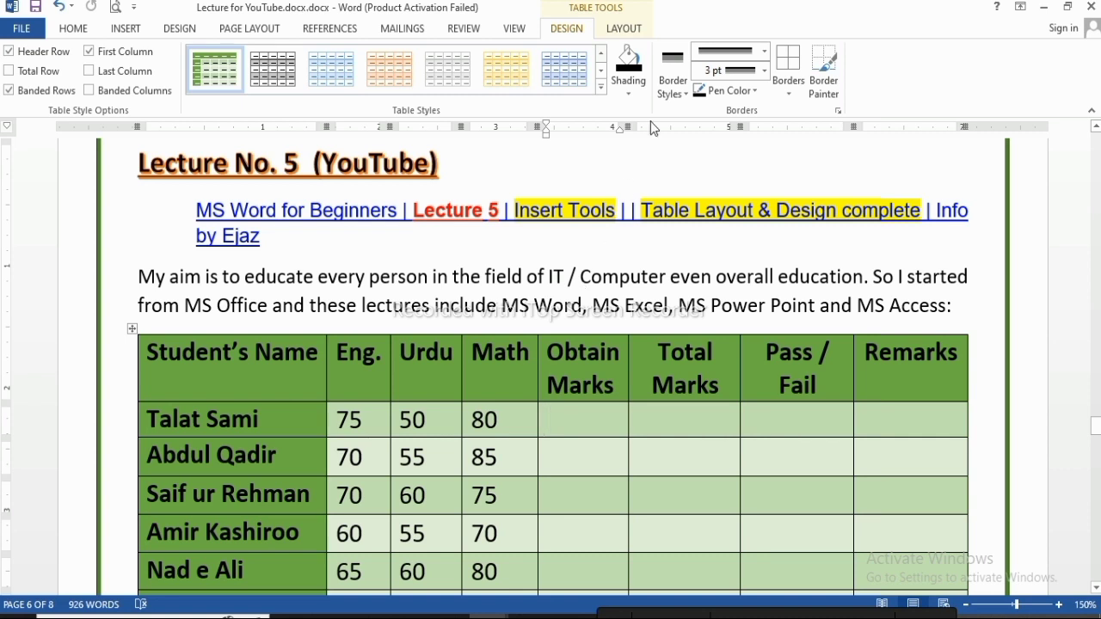
click(632, 33)
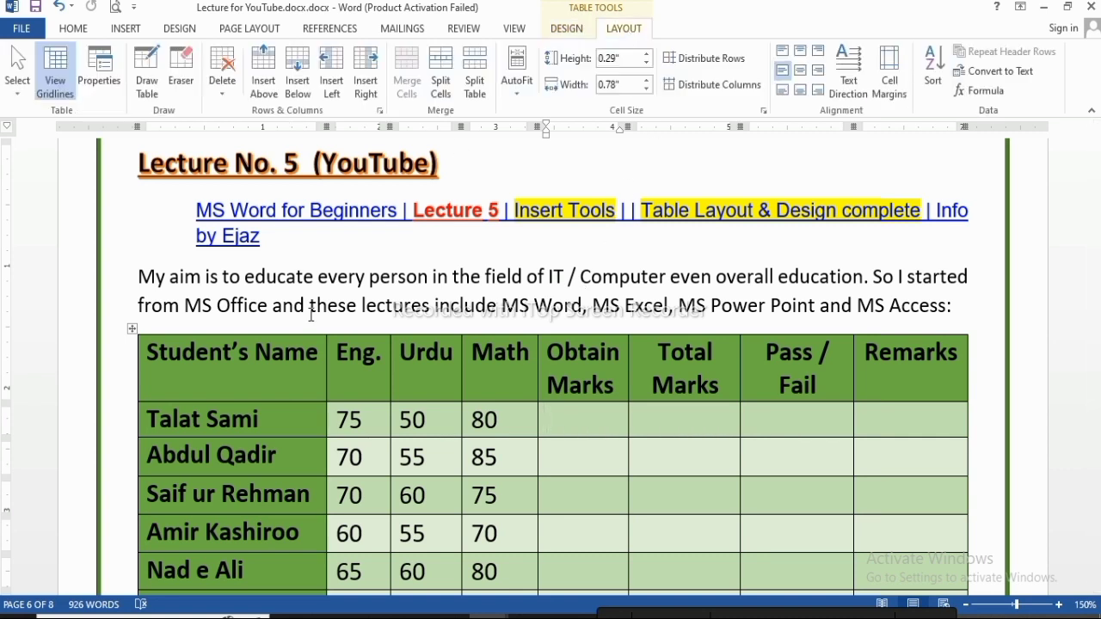
- Select the Math cell in the first student row using the table's Select Cell command
click(18, 93)
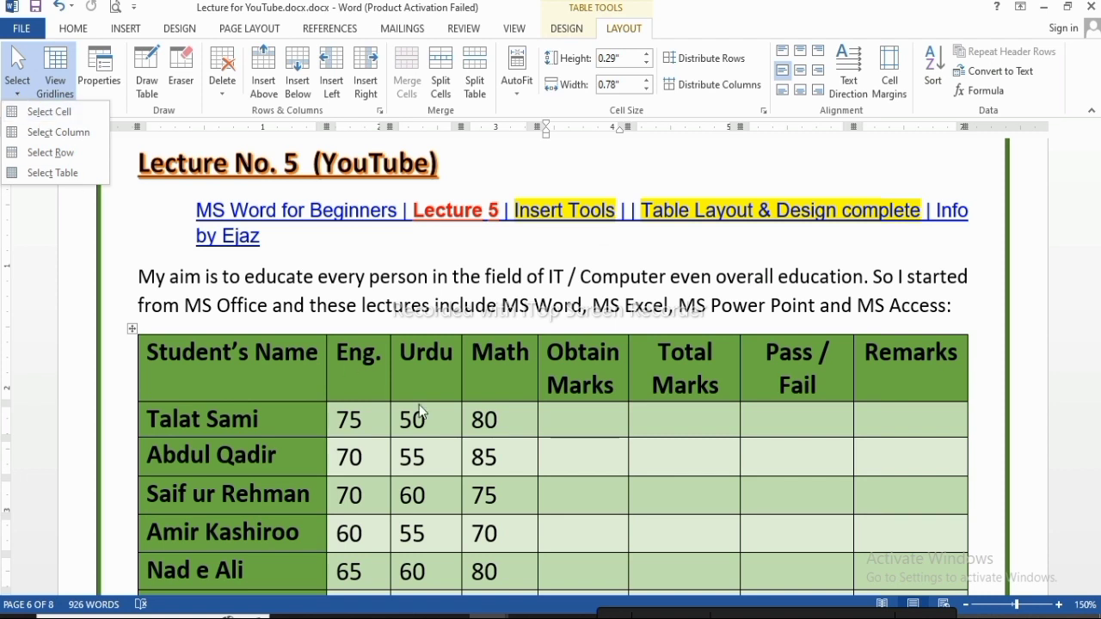
click(496, 419)
click(497, 420)
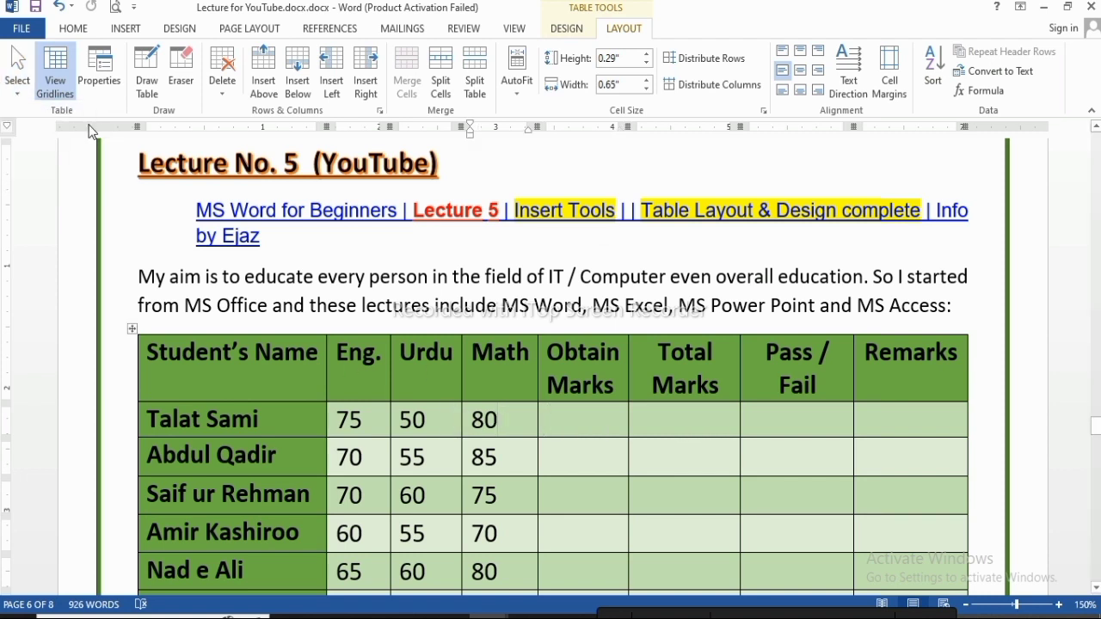
click(17, 96)
click(49, 111)
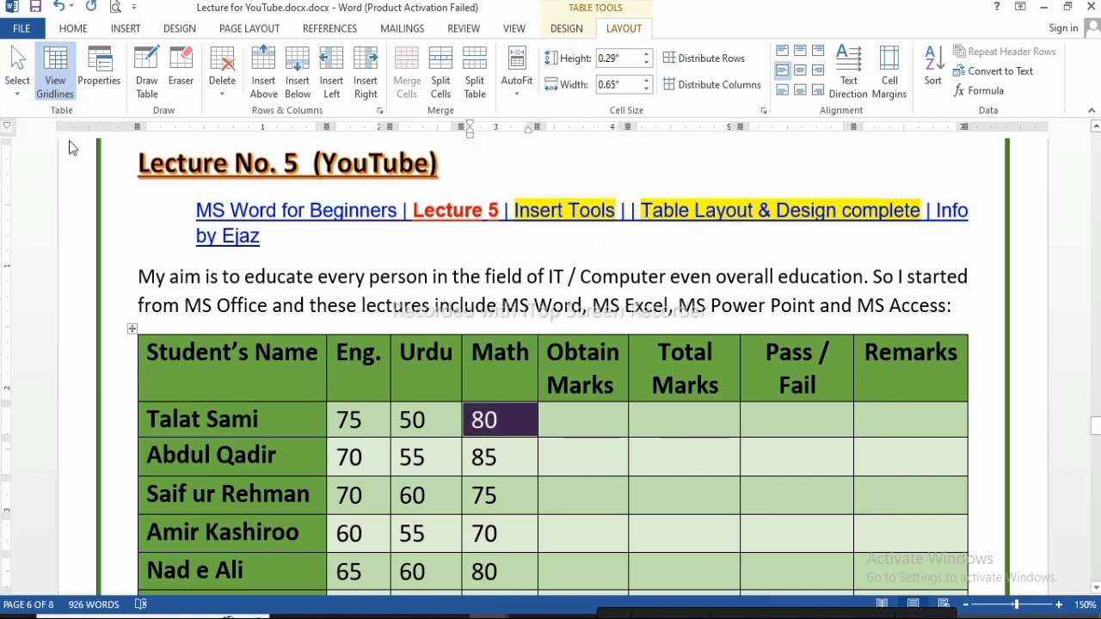
- Select the entire Math column from its second student row using the Select Column command
click(509, 453)
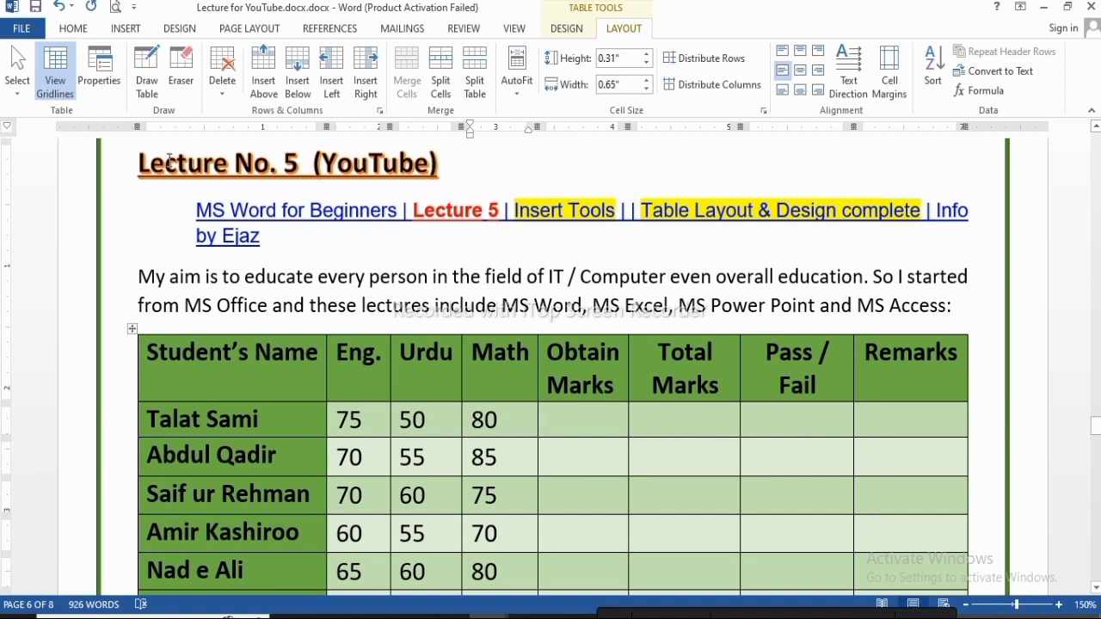
click(18, 95)
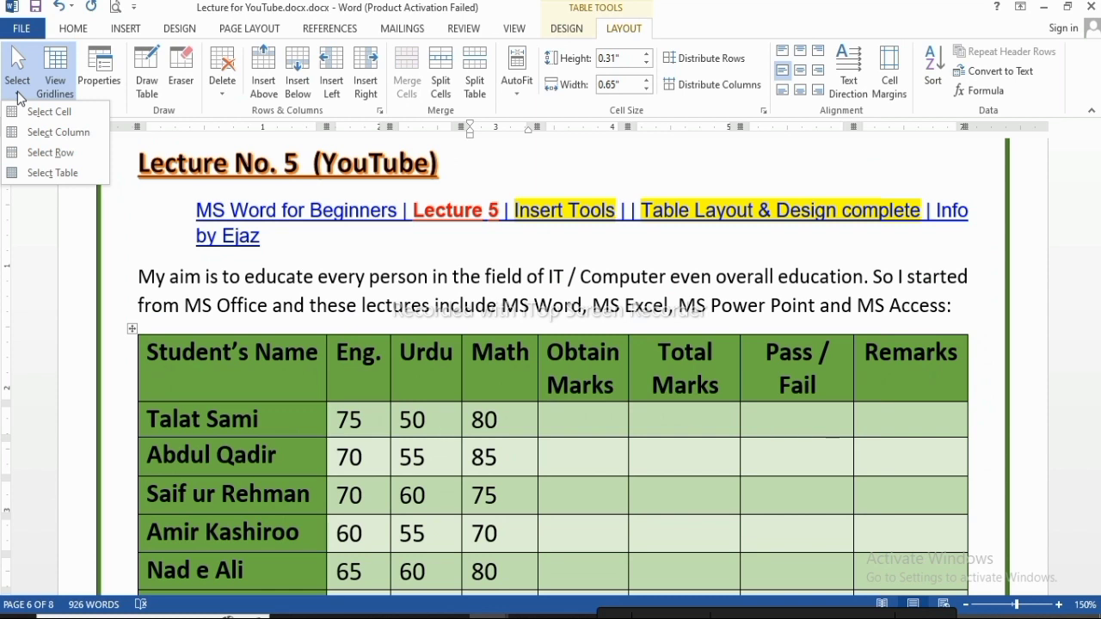
click(52, 132)
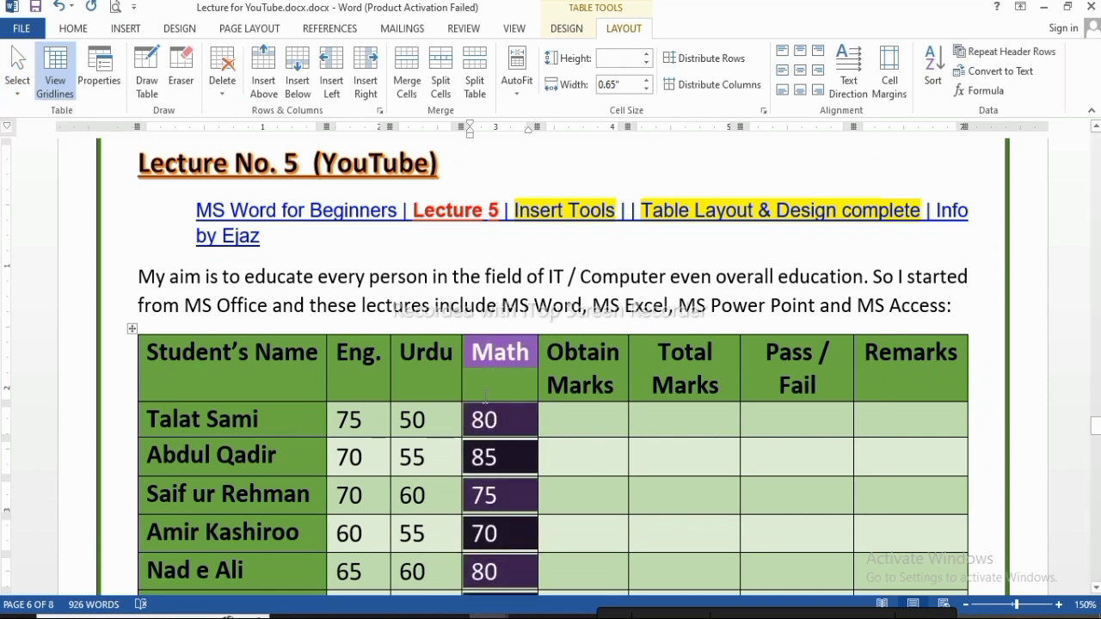
- Select the first student's Math cell and the whole Math column directly in the table, then clear the selection
click(510, 420)
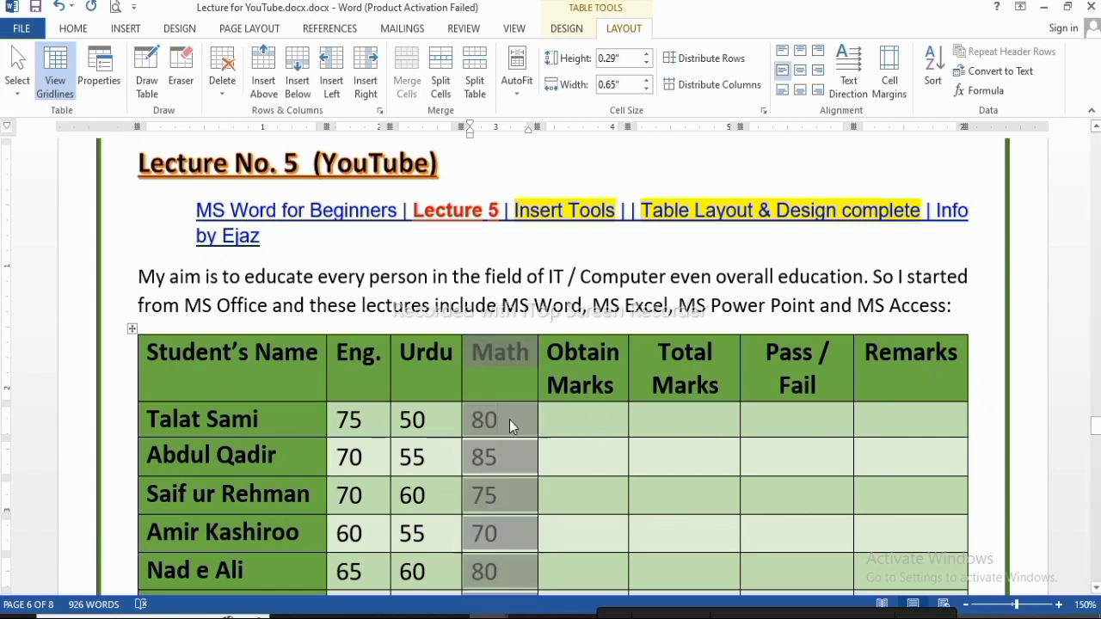
click(16, 95)
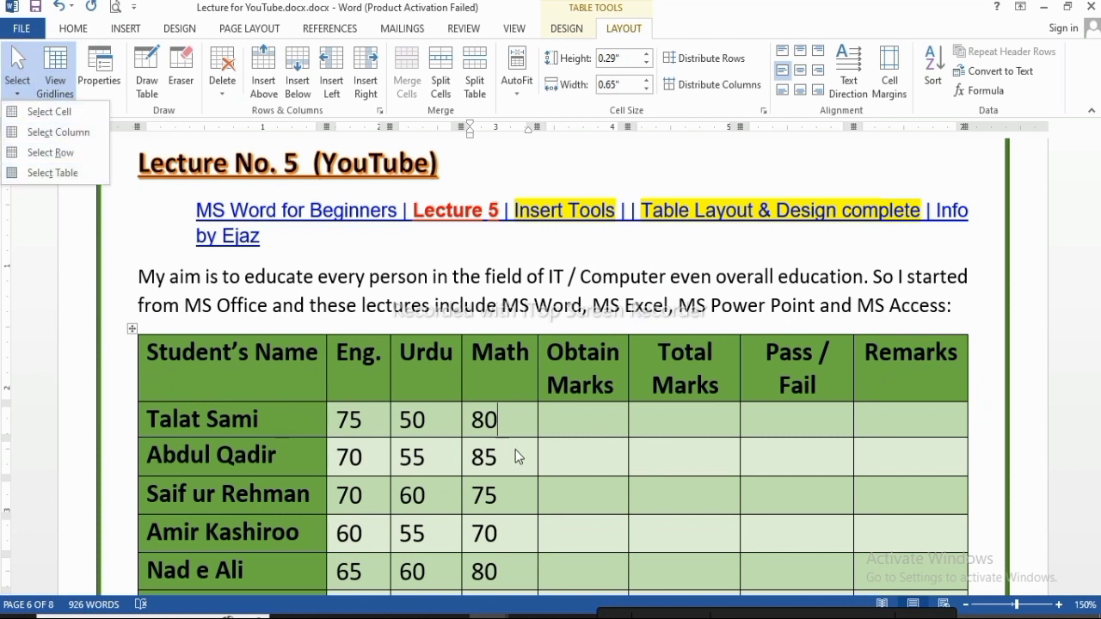
click(511, 427)
click(465, 419)
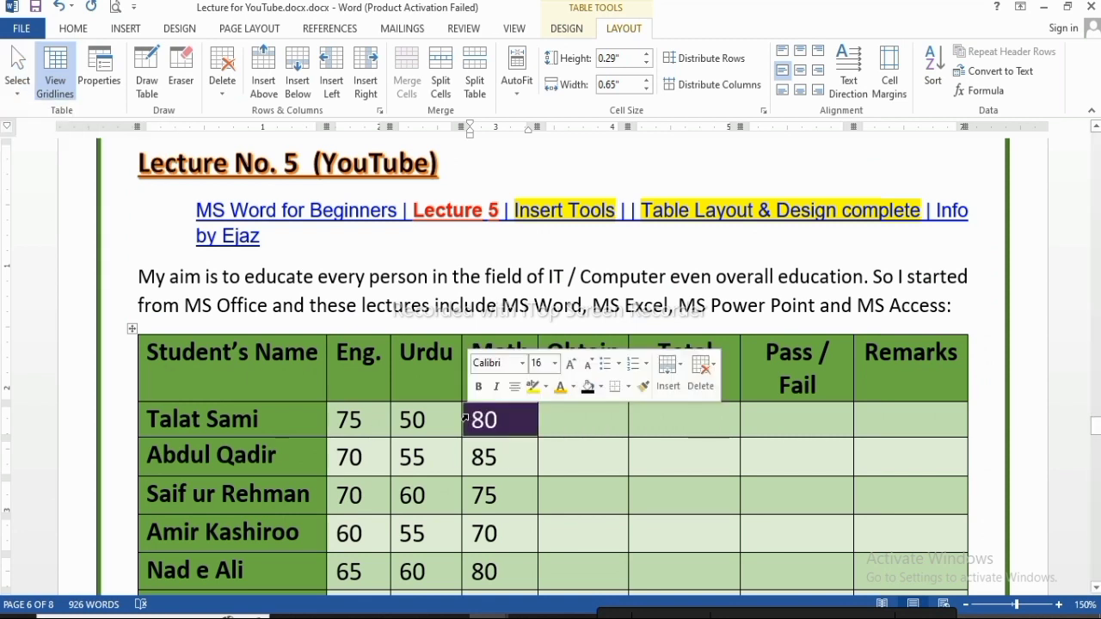
click(486, 332)
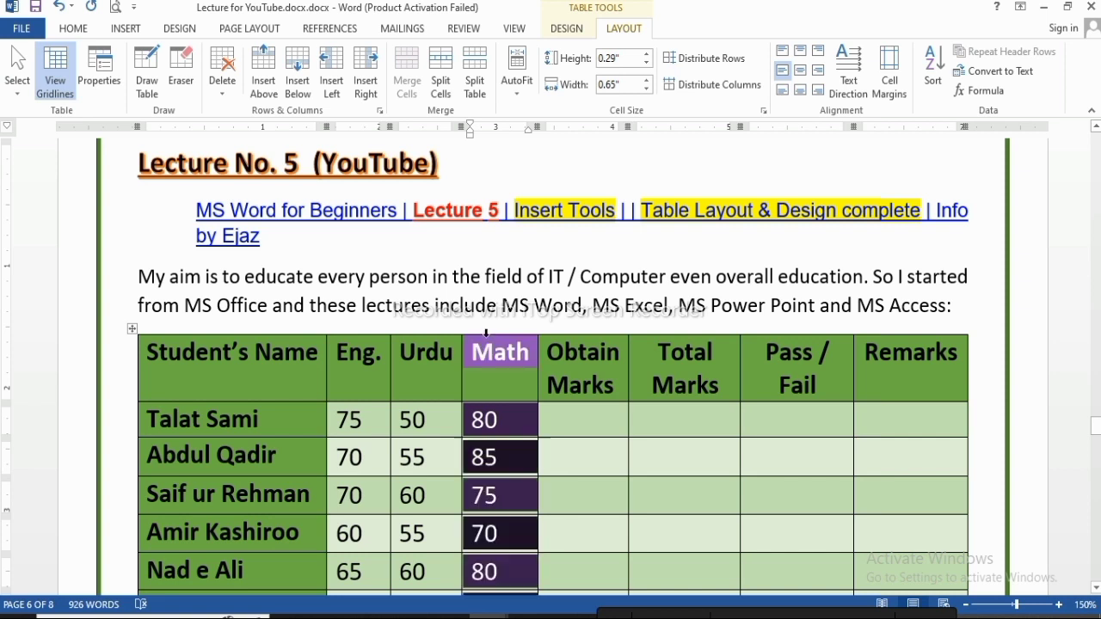
click(561, 426)
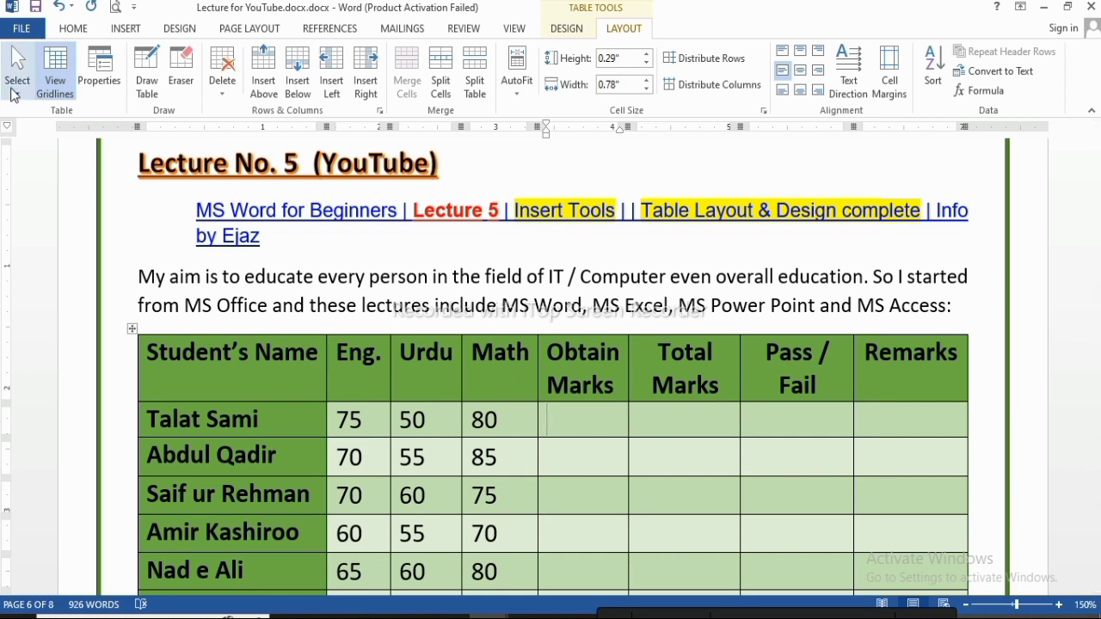
- Insert a 3x3 table on the empty line below the embedded sales table
click(56, 78)
scroll(462, 373, down, 5)
scroll(461, 372, down, 8)
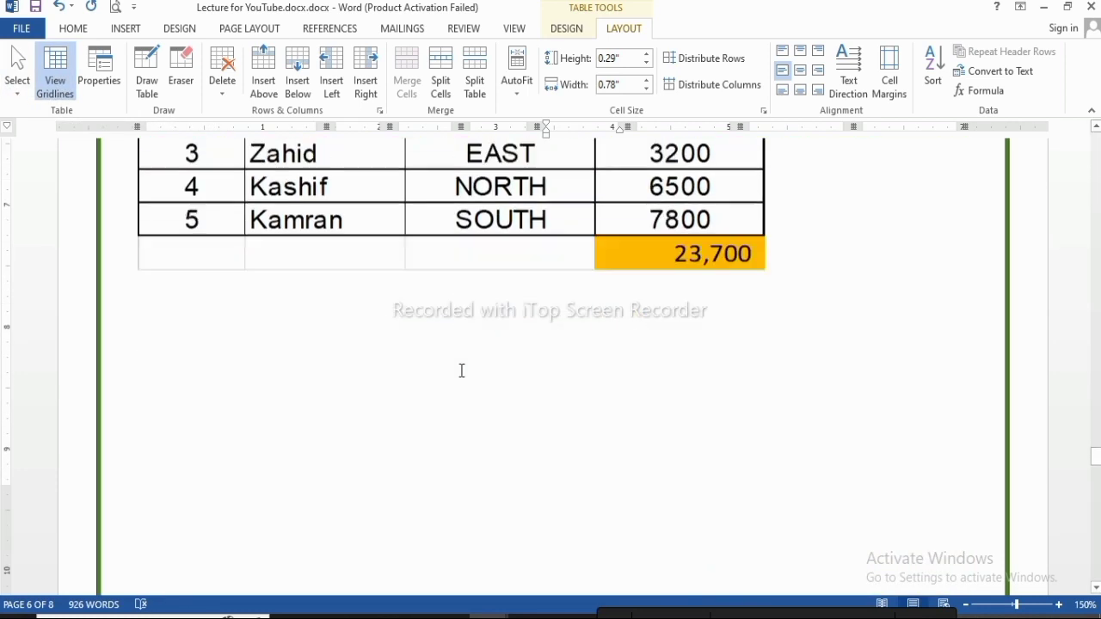
click(287, 256)
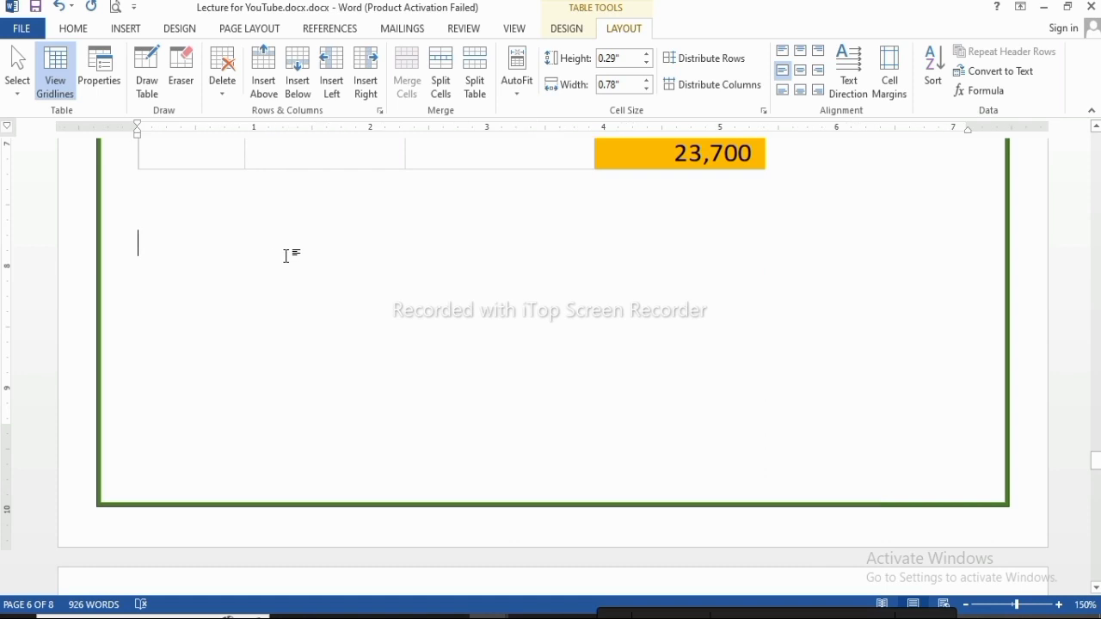
click(137, 28)
click(104, 86)
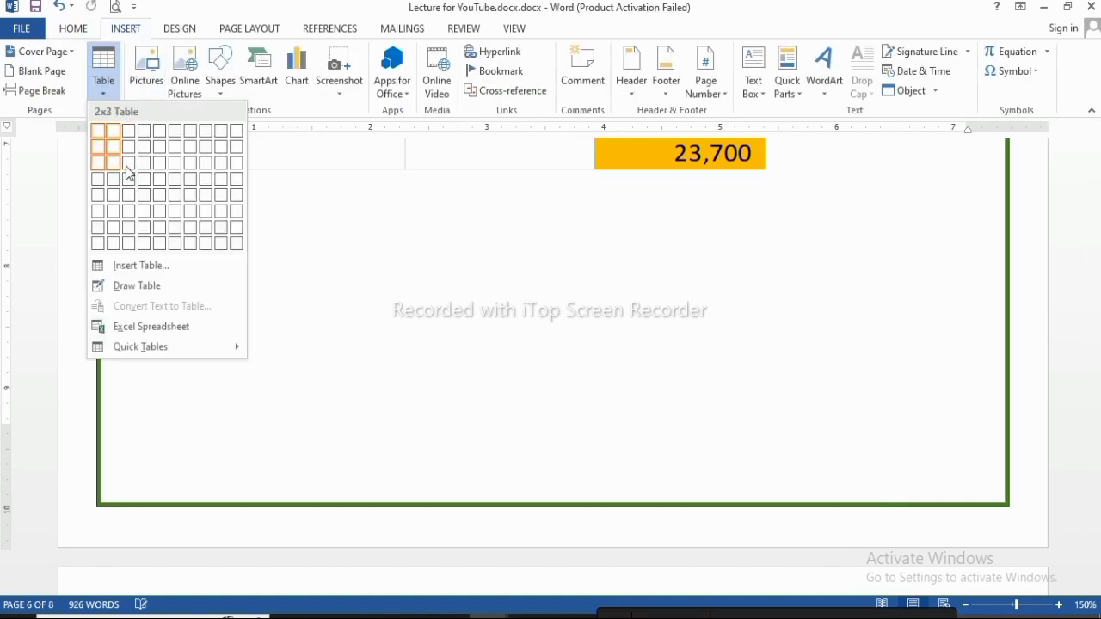
click(126, 171)
click(411, 393)
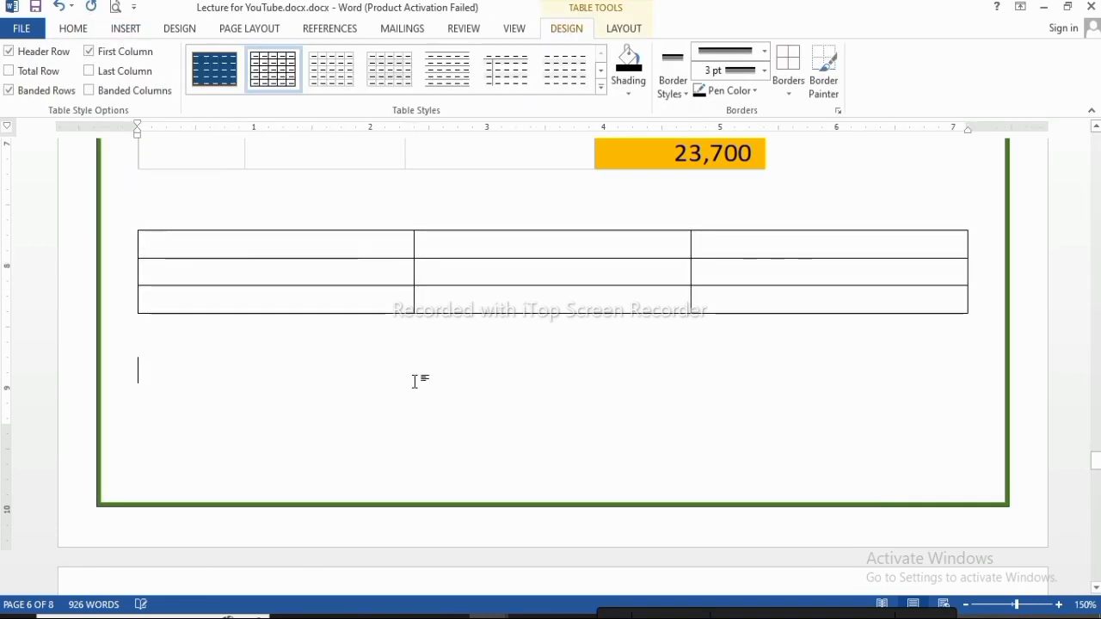
scroll(418, 382, up, 2)
scroll(214, 382, down, 1)
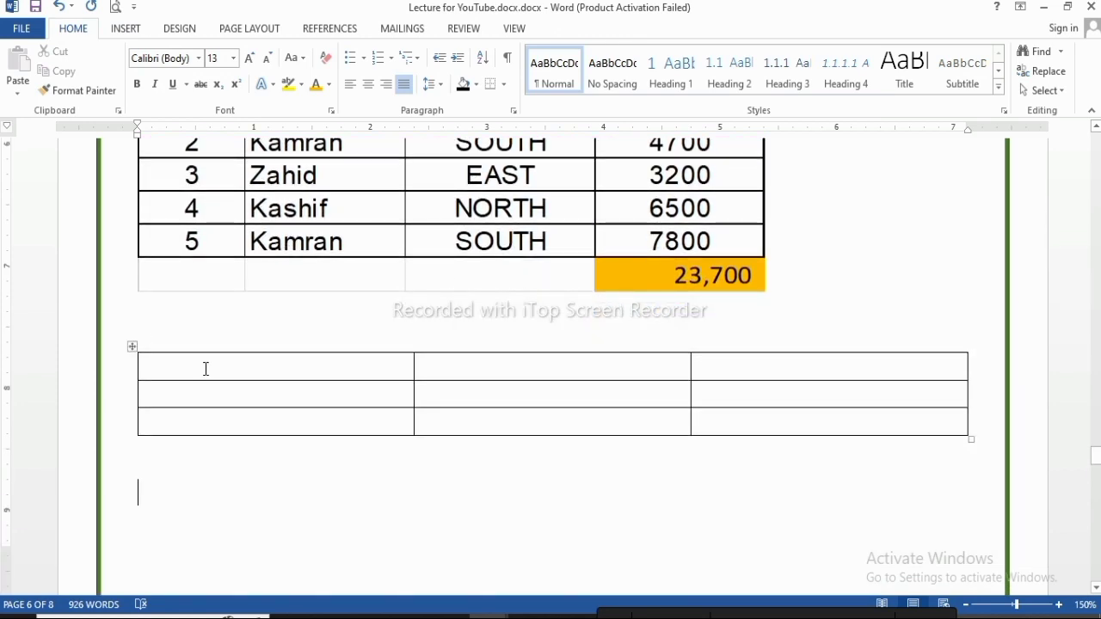
- Turn off View Gridlines with the cursor in the new 3x3 table's first cell, then leave the table
click(167, 366)
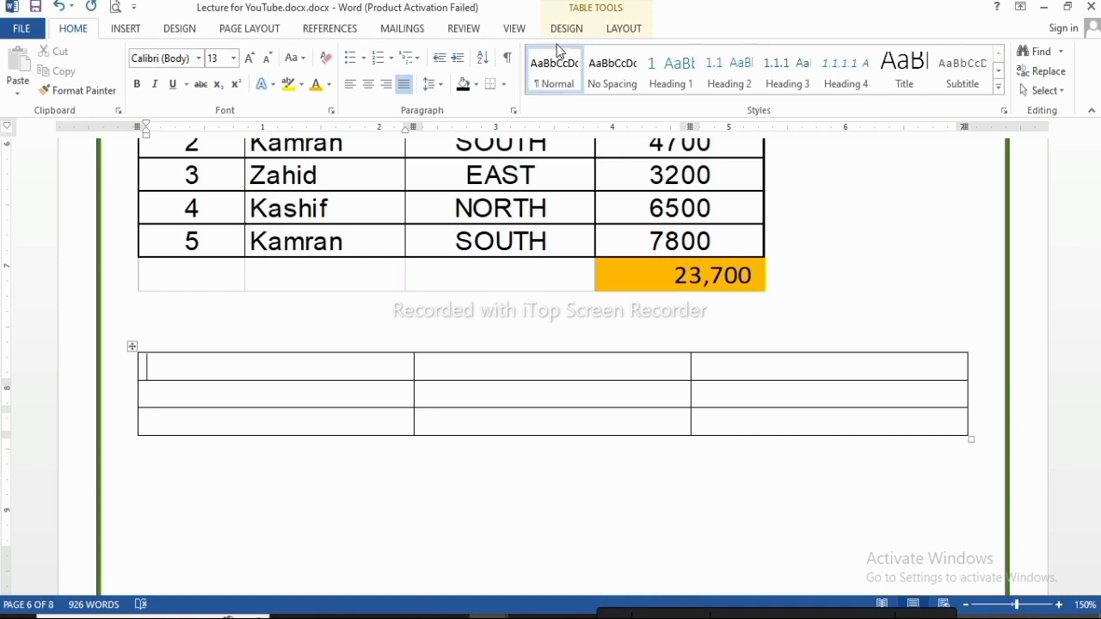
click(619, 29)
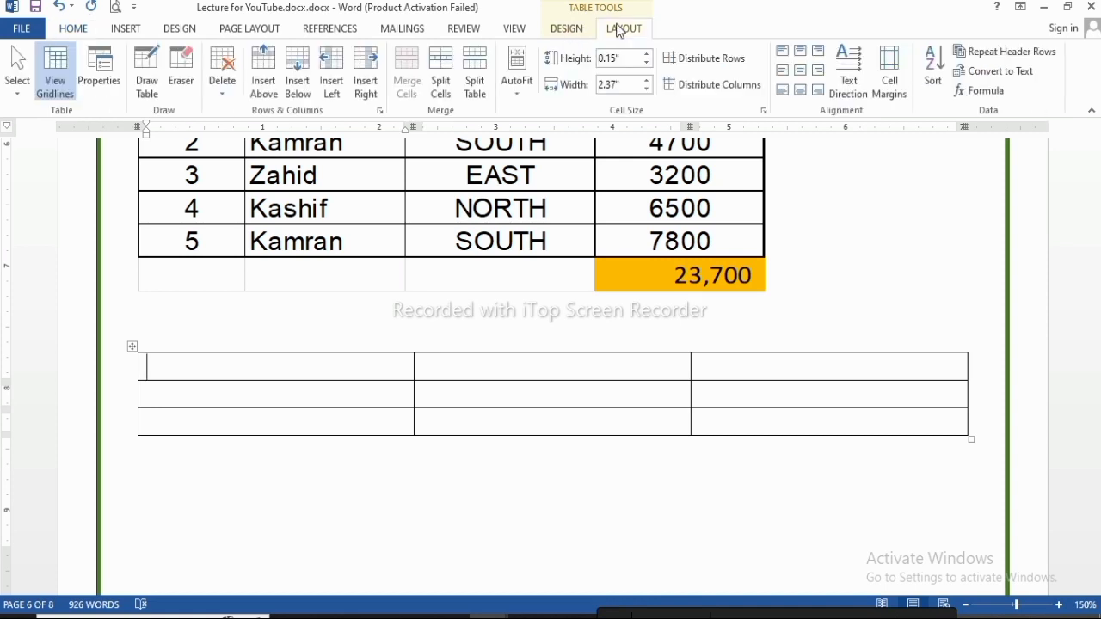
click(58, 83)
click(295, 473)
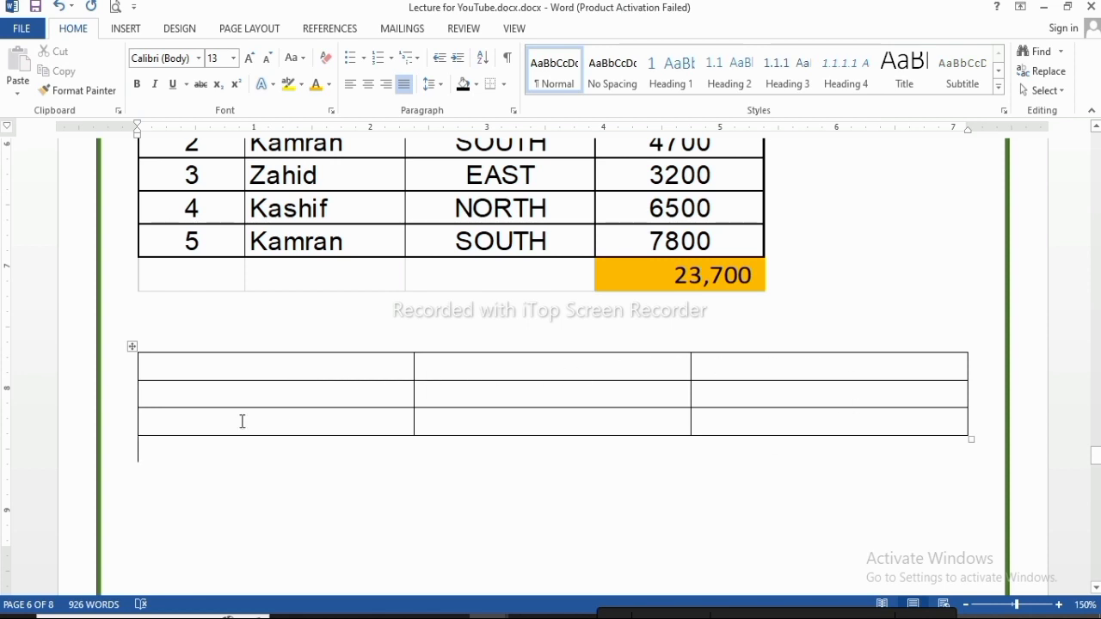
- Apply No Border to the whole 3x3 table, then select the borderless table again and clear the selection
click(132, 346)
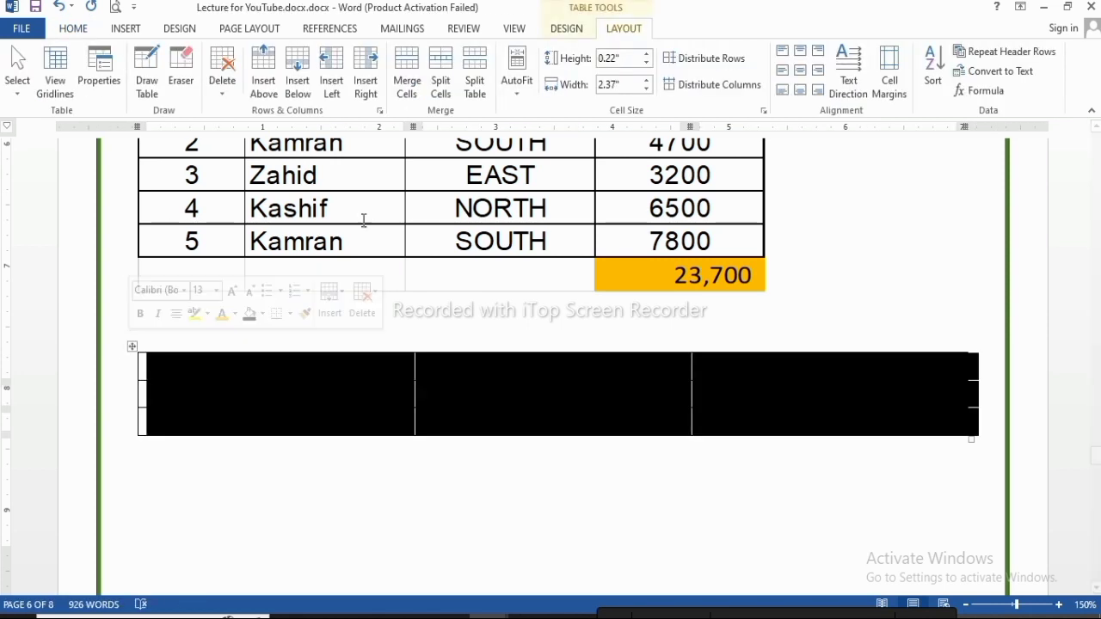
click(581, 28)
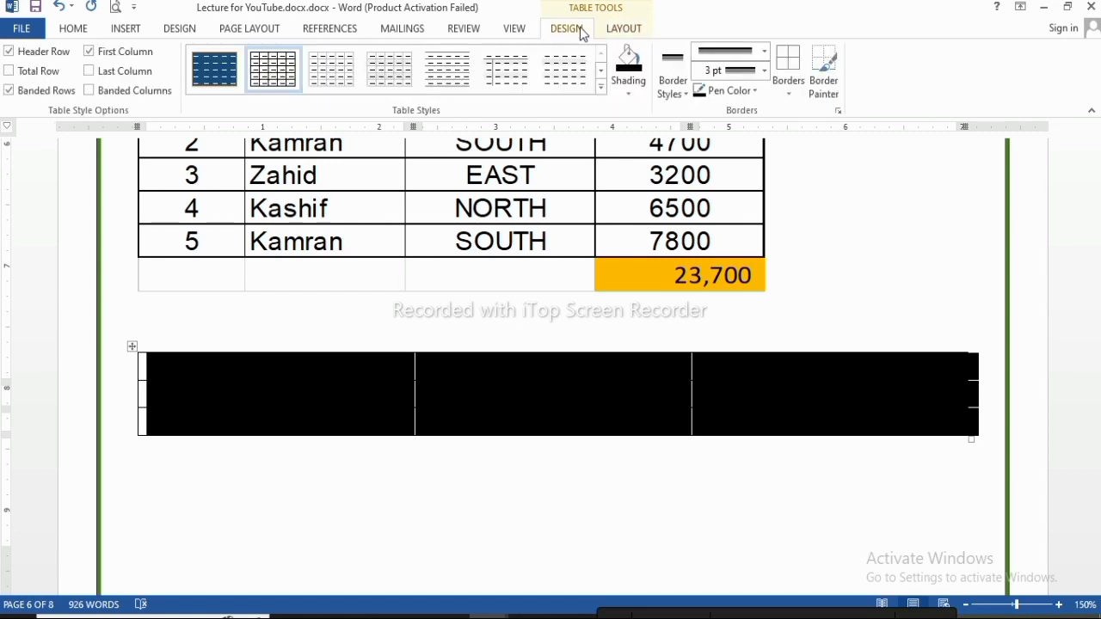
click(789, 96)
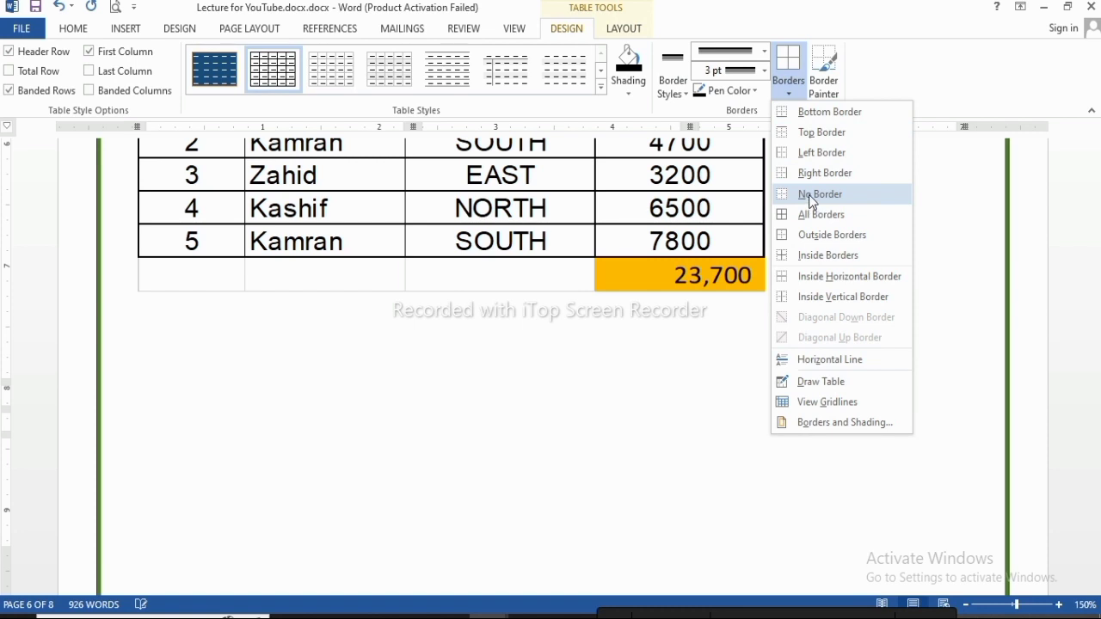
click(808, 194)
click(418, 508)
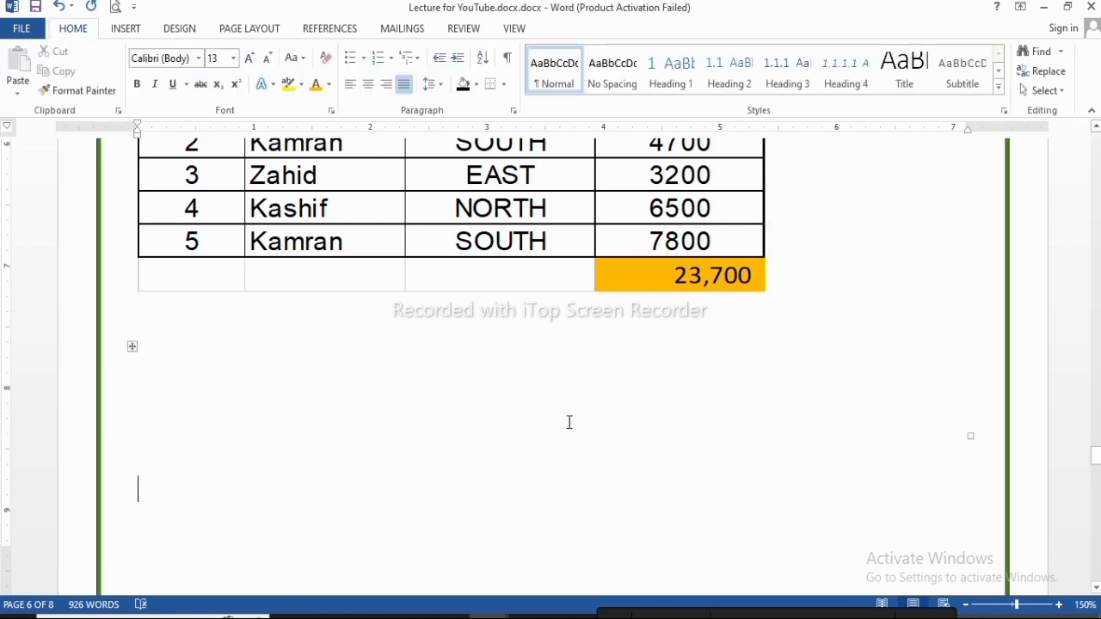
click(132, 346)
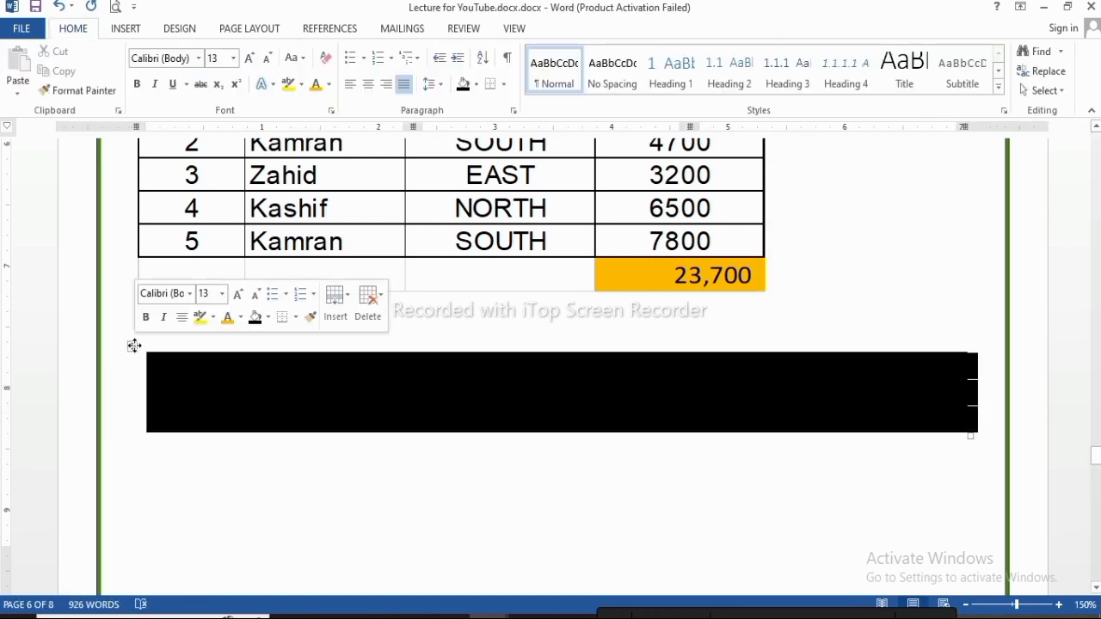
click(282, 487)
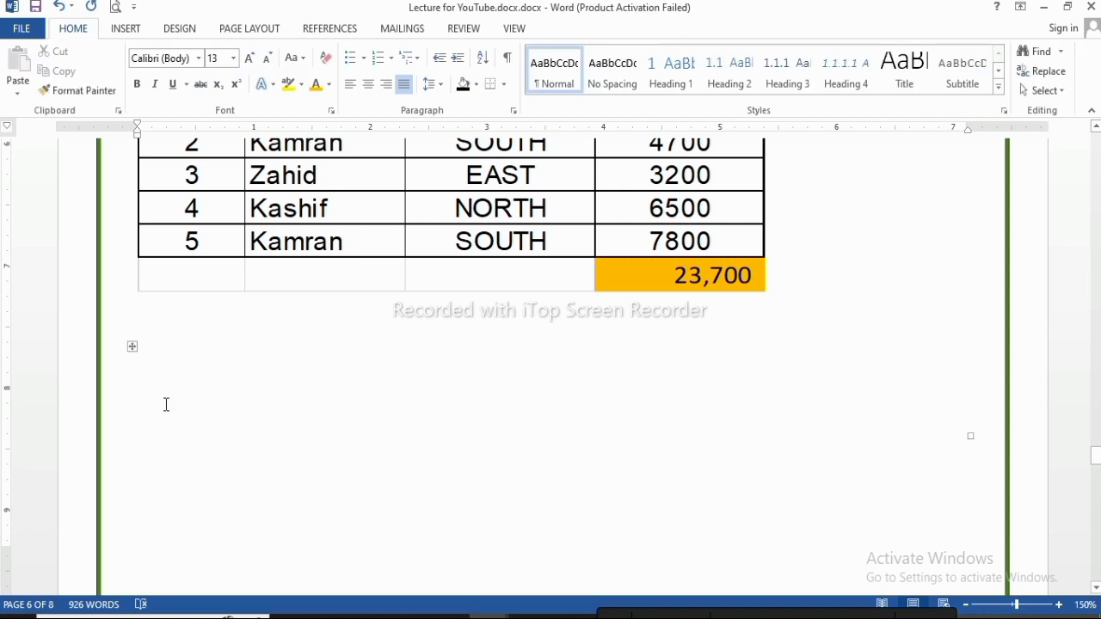
- Turn on View Gridlines for the borderless 3x3 table and place the cursor in each of its first-row cells
click(132, 347)
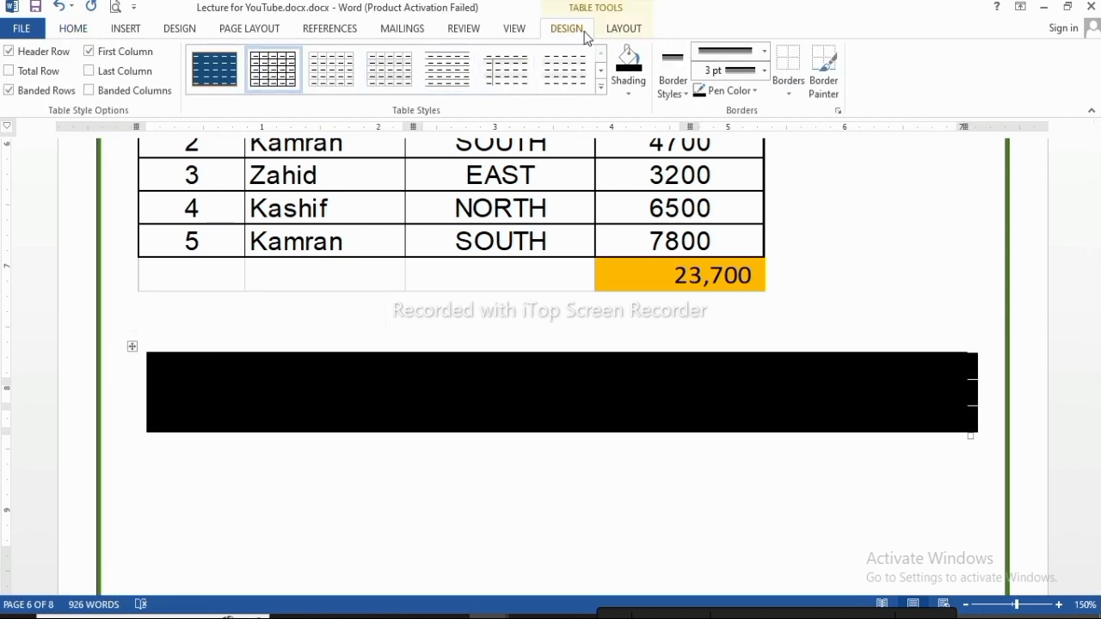
click(619, 31)
click(60, 87)
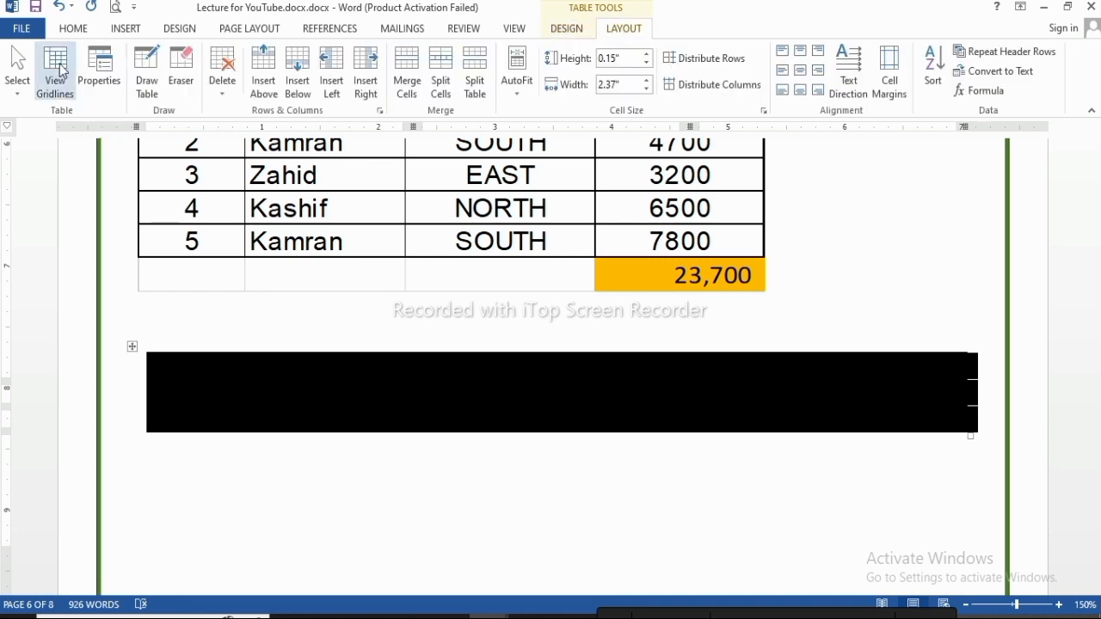
click(337, 467)
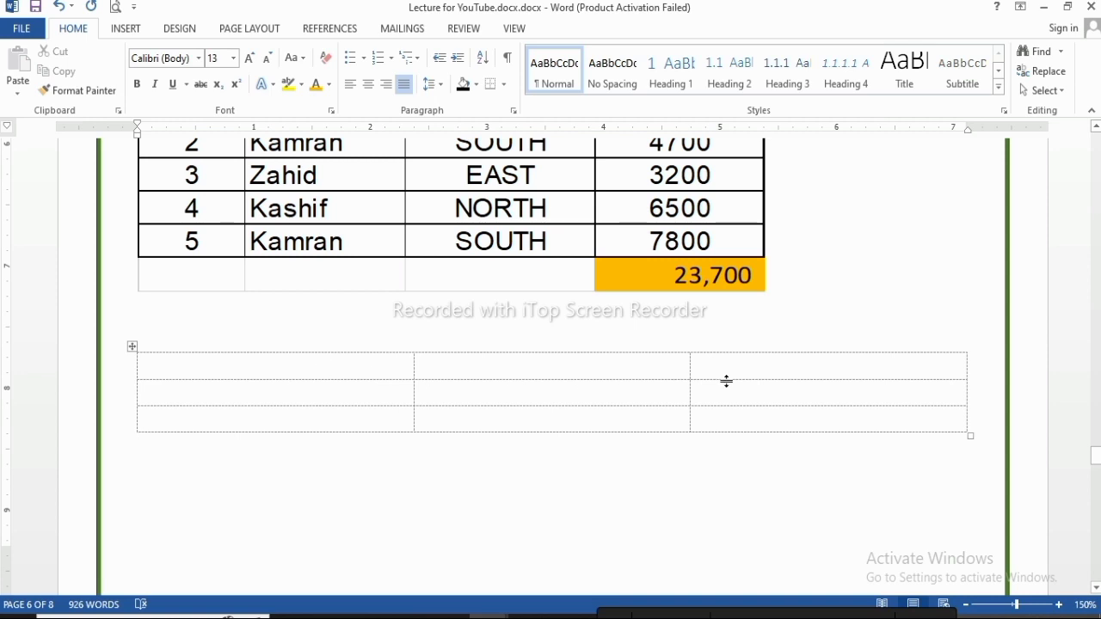
click(319, 363)
click(542, 367)
click(731, 363)
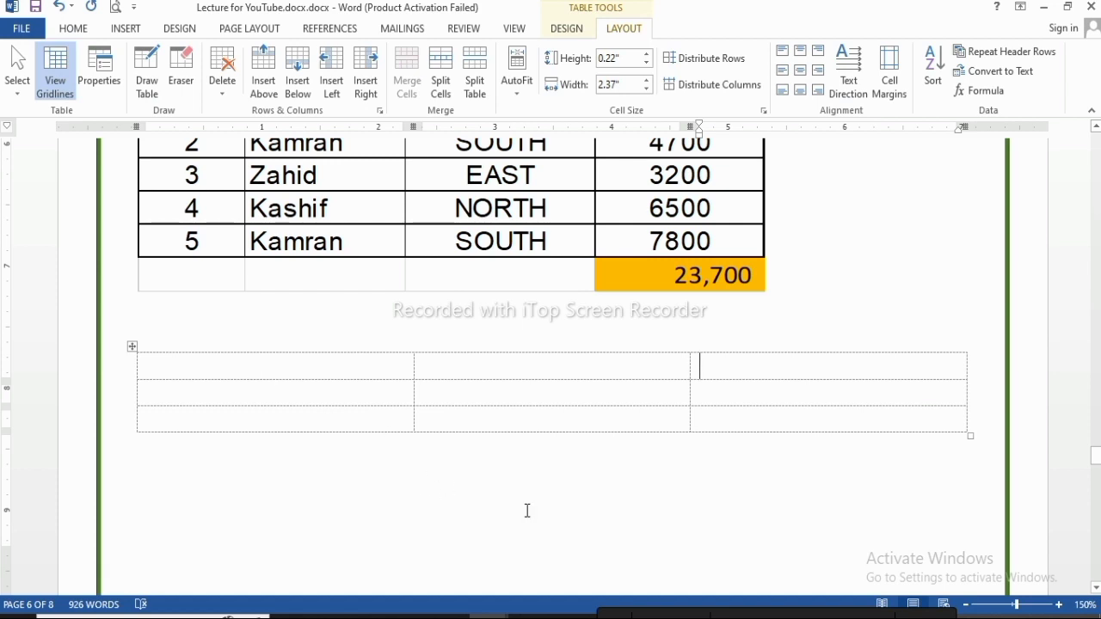
click(249, 469)
- Use Draw Table to draw a vertical line through the Obtain Marks cells of the first three students
scroll(233, 439, up, 13)
scroll(230, 427, down, 1)
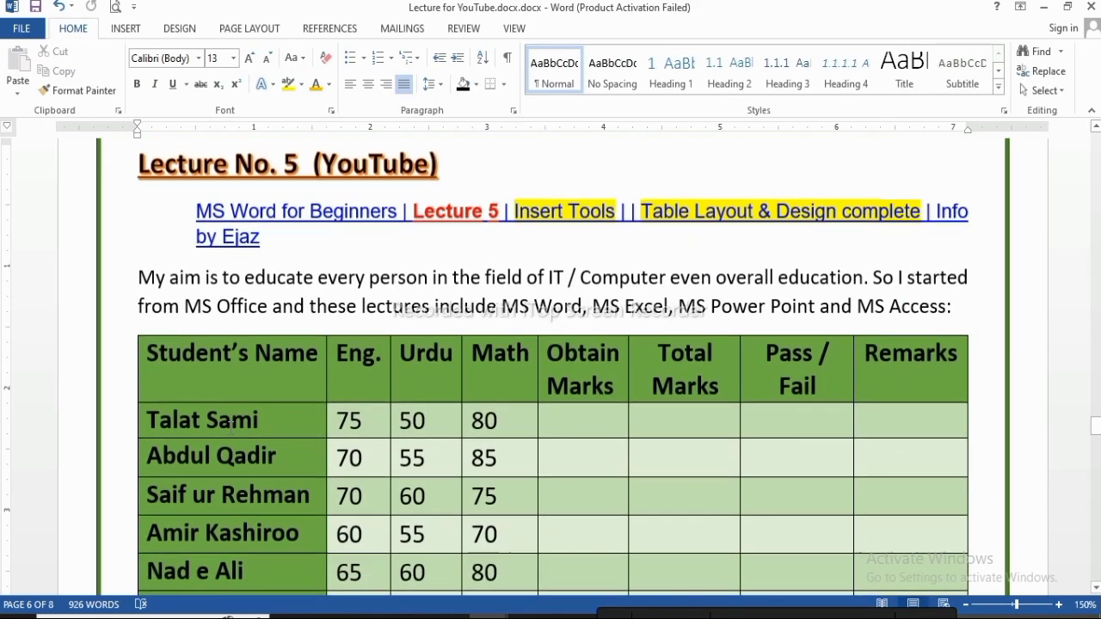
click(497, 422)
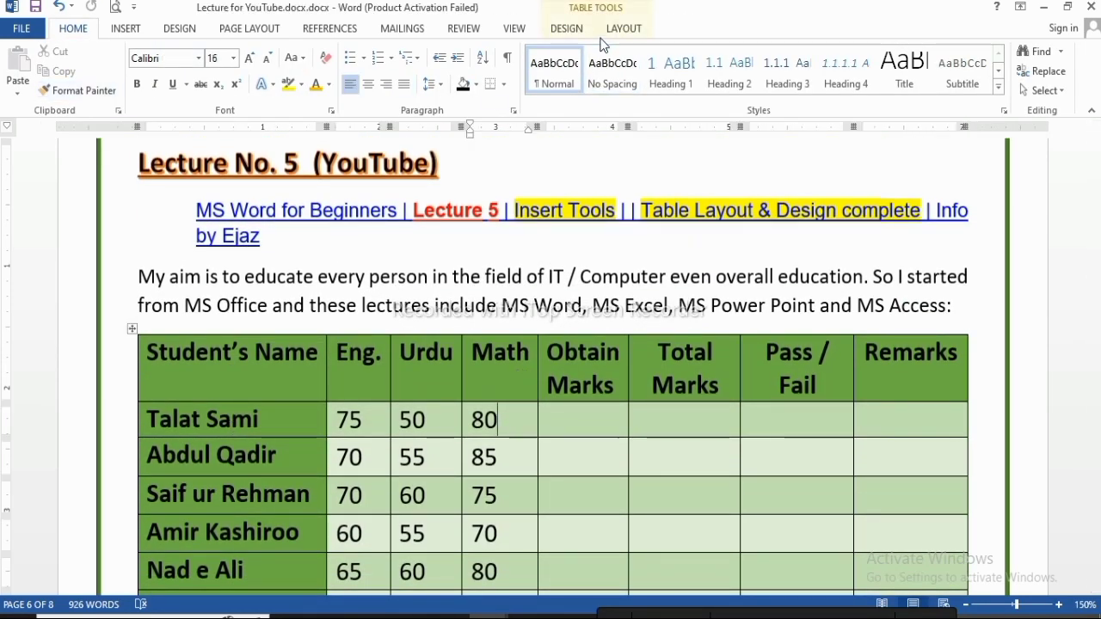
click(625, 29)
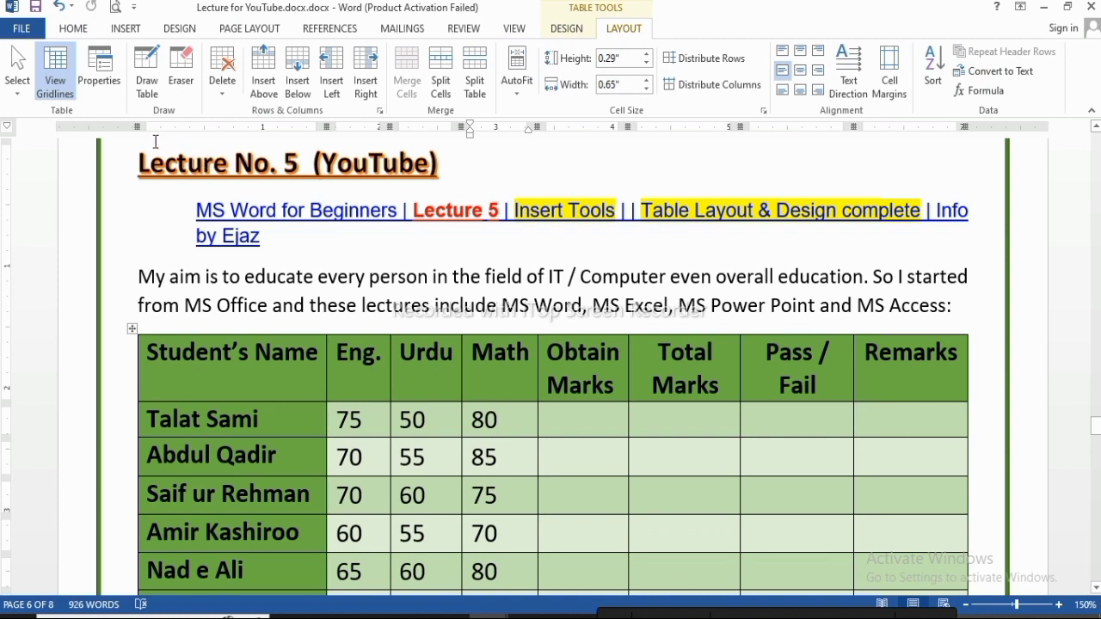
click(150, 82)
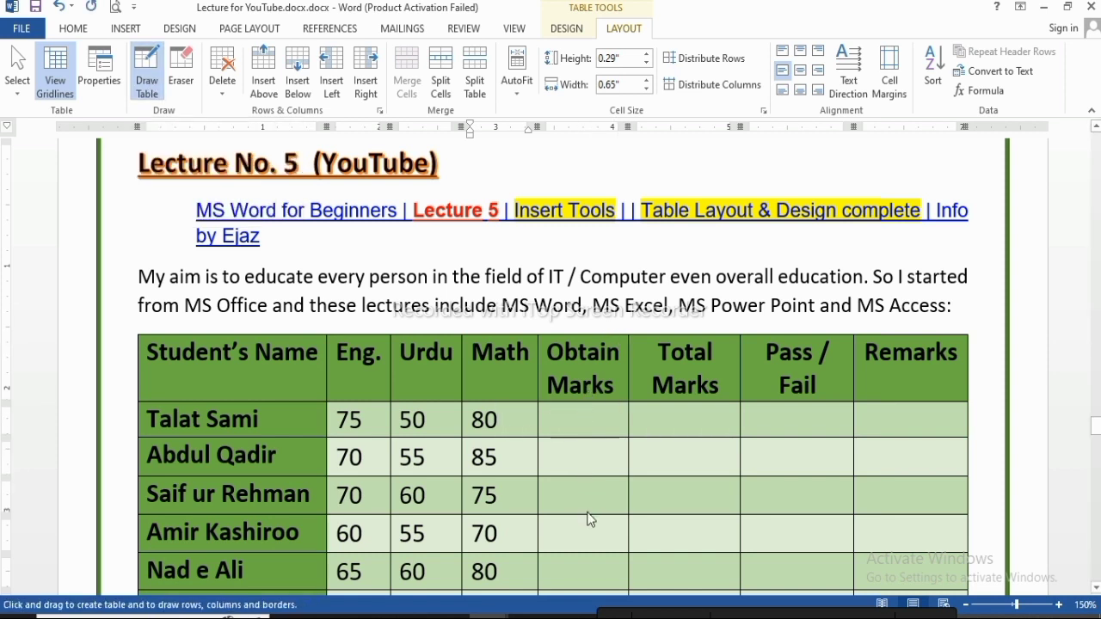
drag(588, 407, 587, 514)
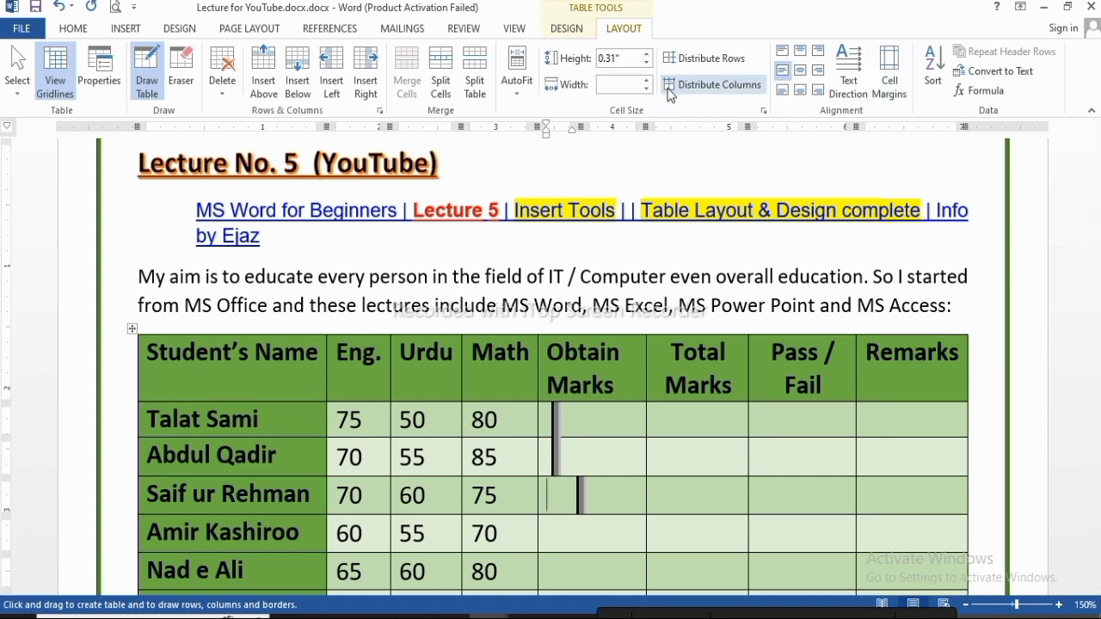
click(572, 29)
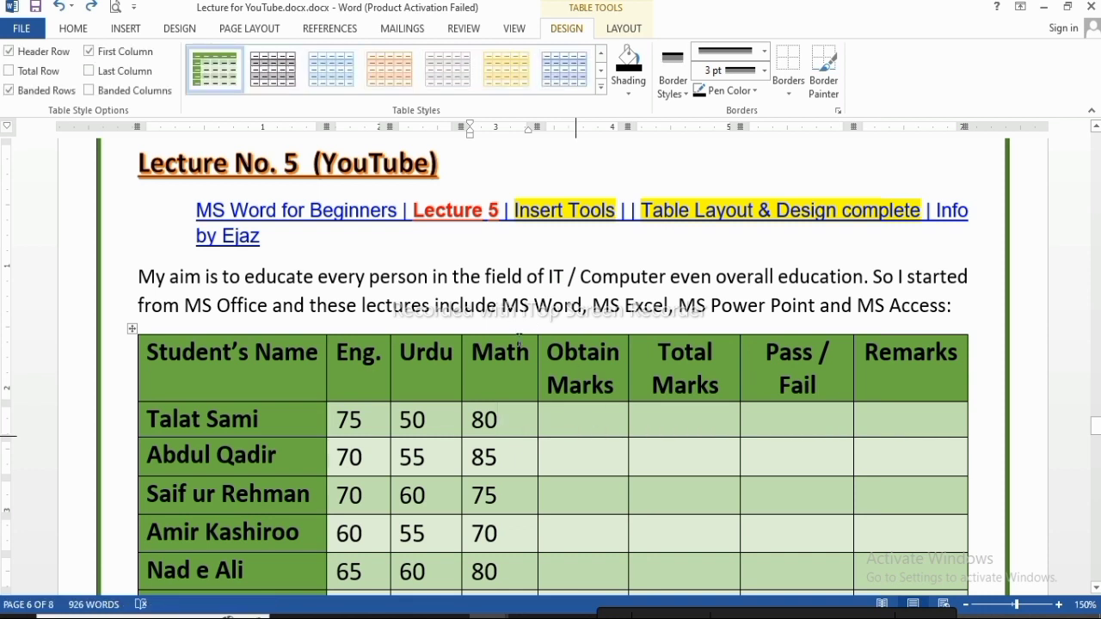
- Erase the border between the first student's Obtain Marks and Total Marks cells with the Eraser, then undo the erasure
click(626, 28)
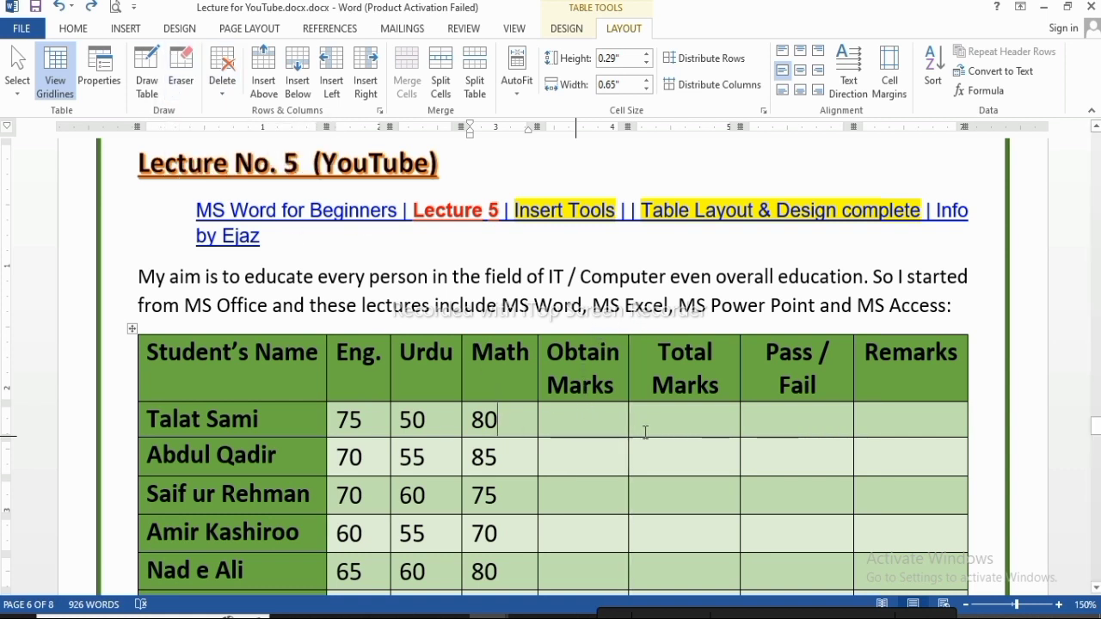
click(180, 80)
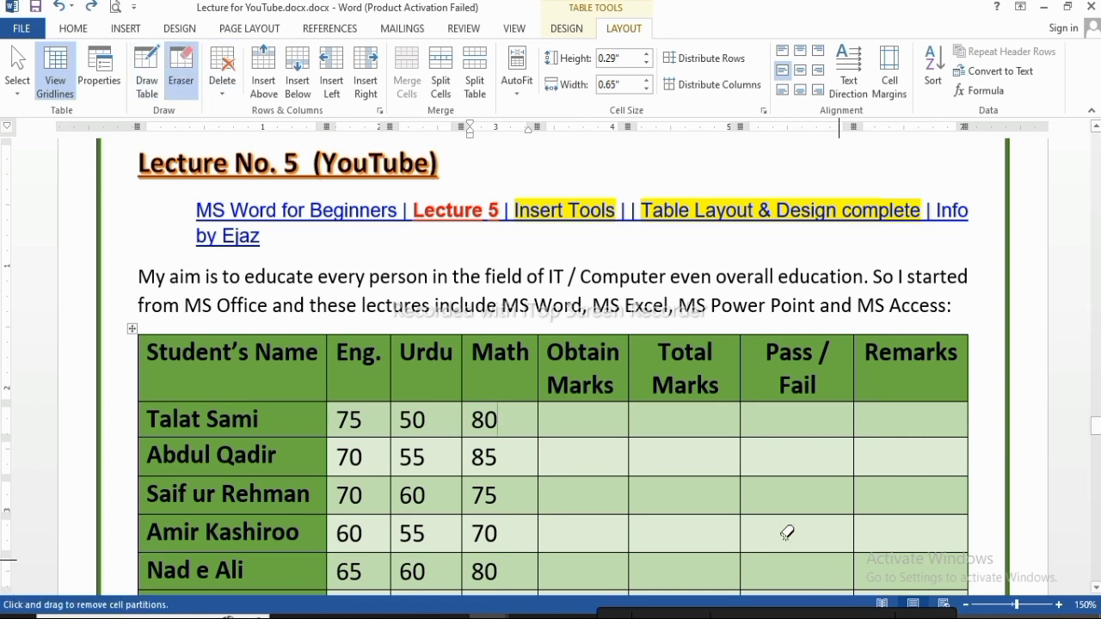
click(629, 413)
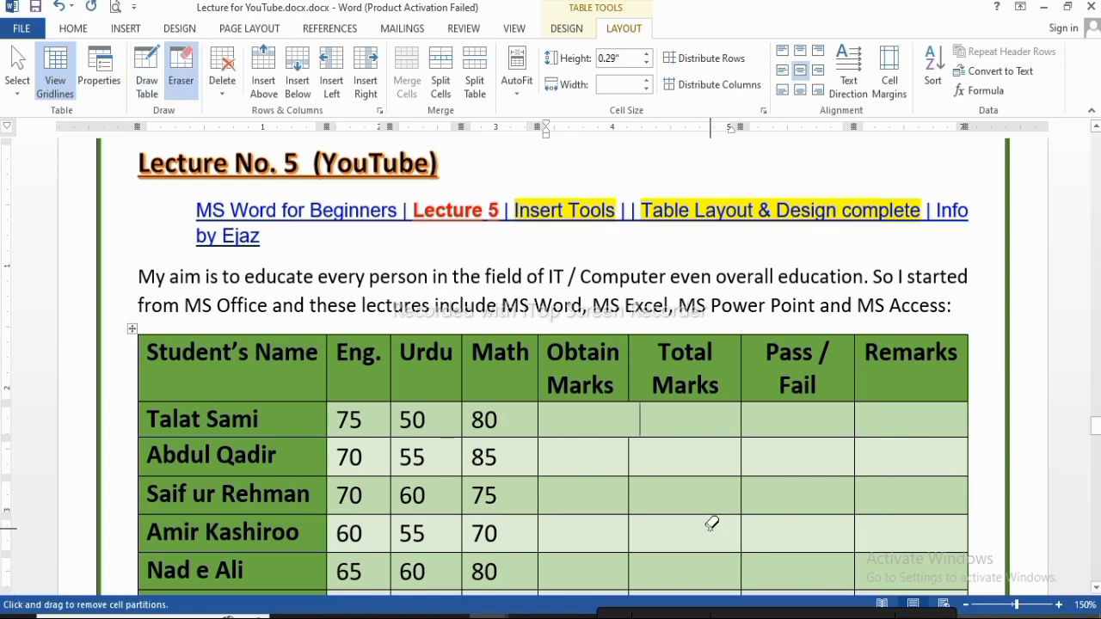
key(Escape)
click(609, 463)
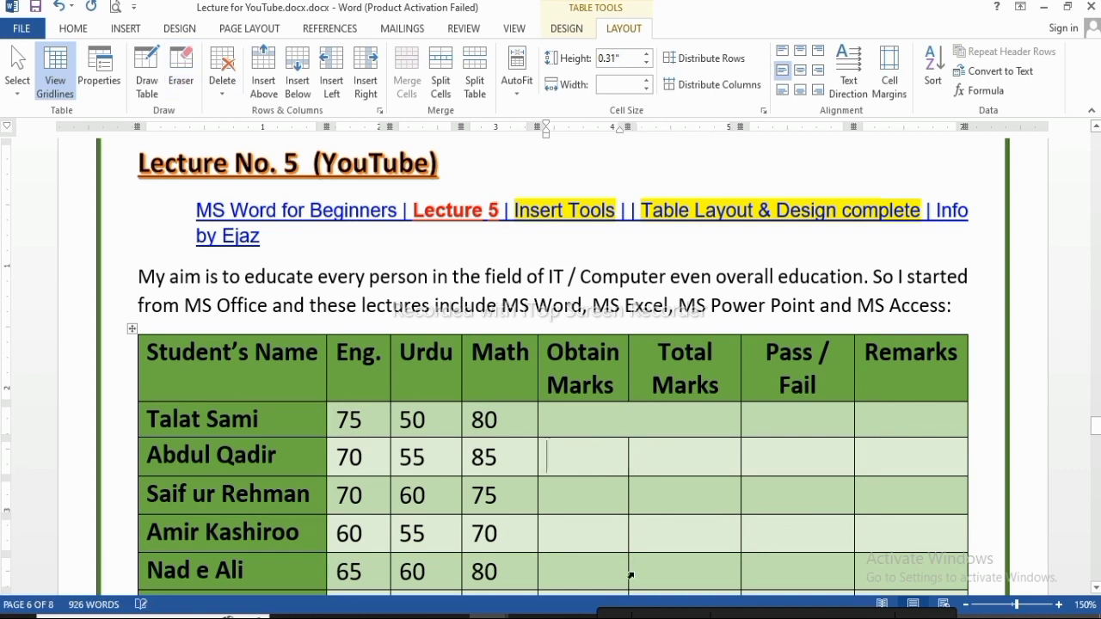
click(634, 419)
key(ctrl+z)
click(614, 426)
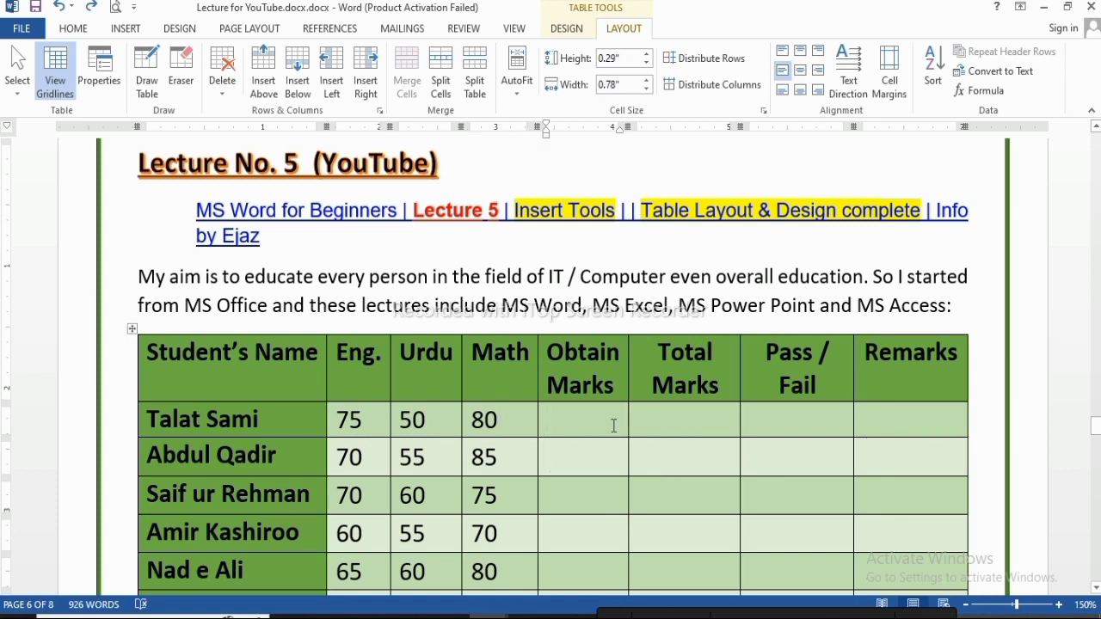
- Review the available table deletion options and select the whole student marks table
click(222, 95)
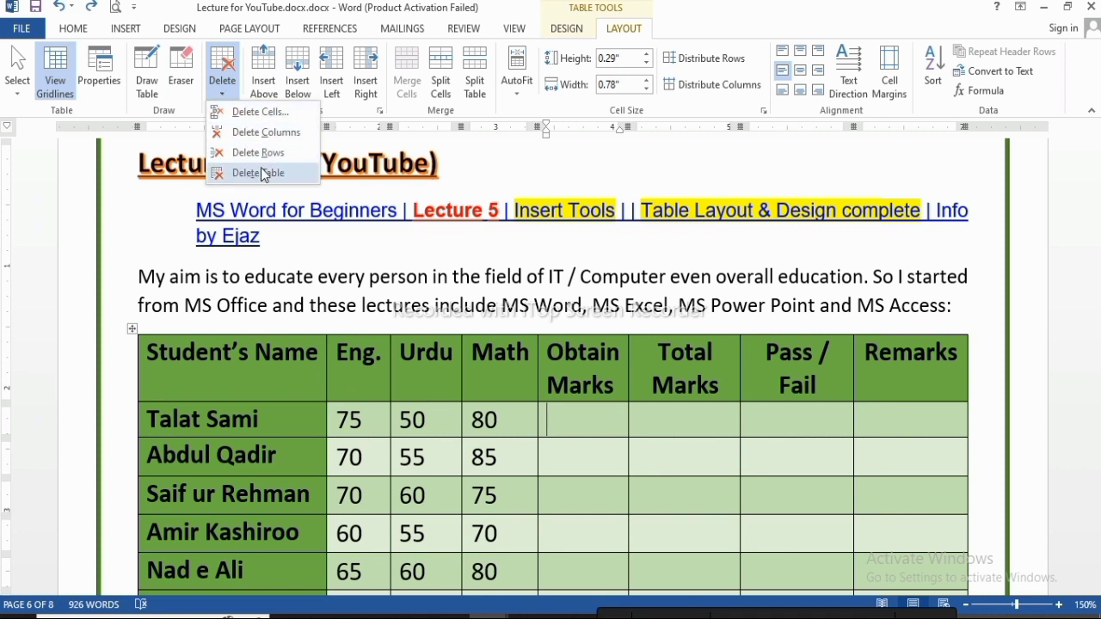
click(451, 418)
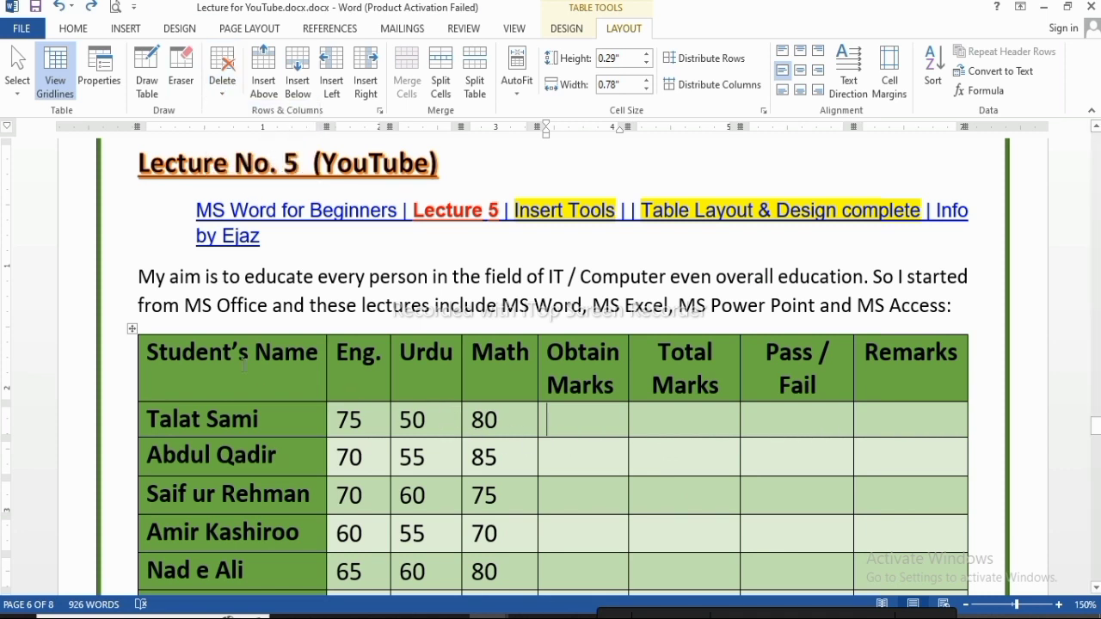
click(132, 328)
- Delete the Math column from the student marks table, then undo the deletion
click(509, 407)
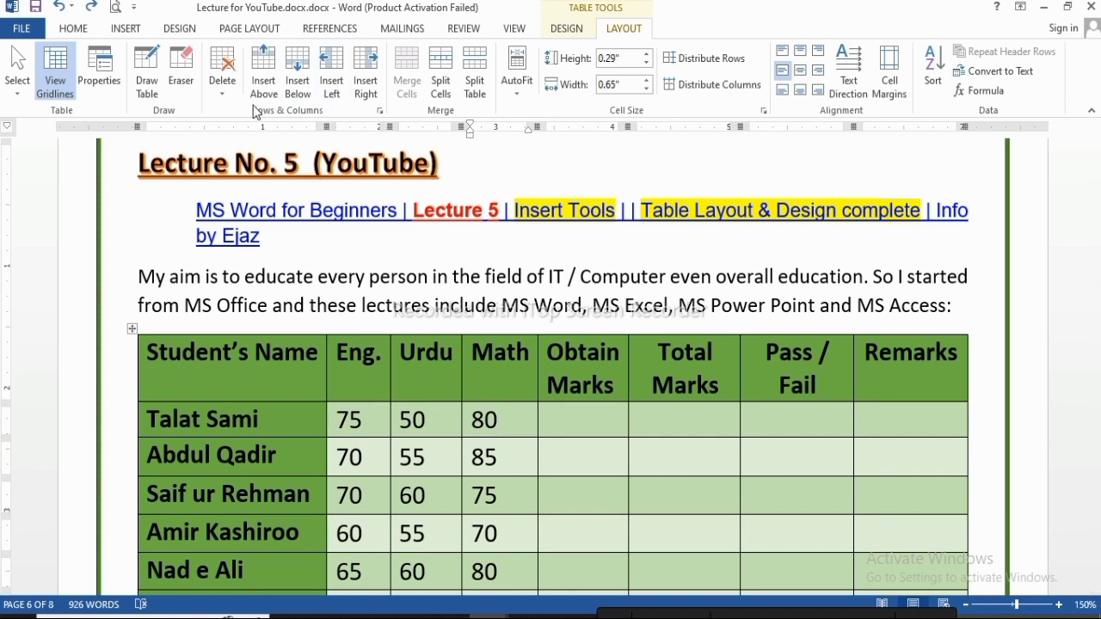
click(219, 93)
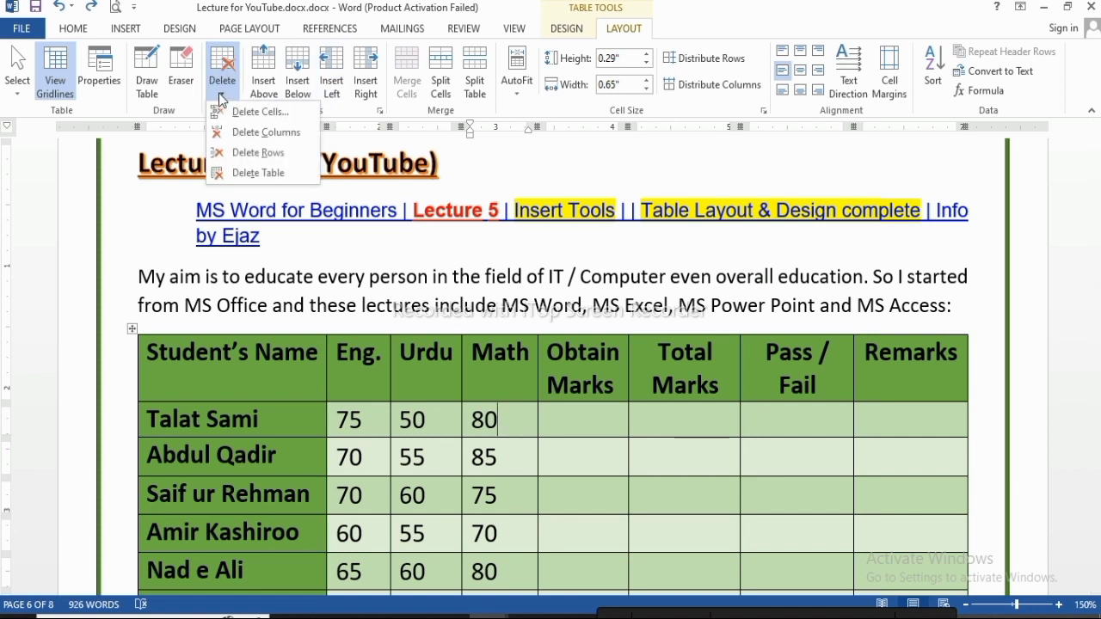
click(258, 133)
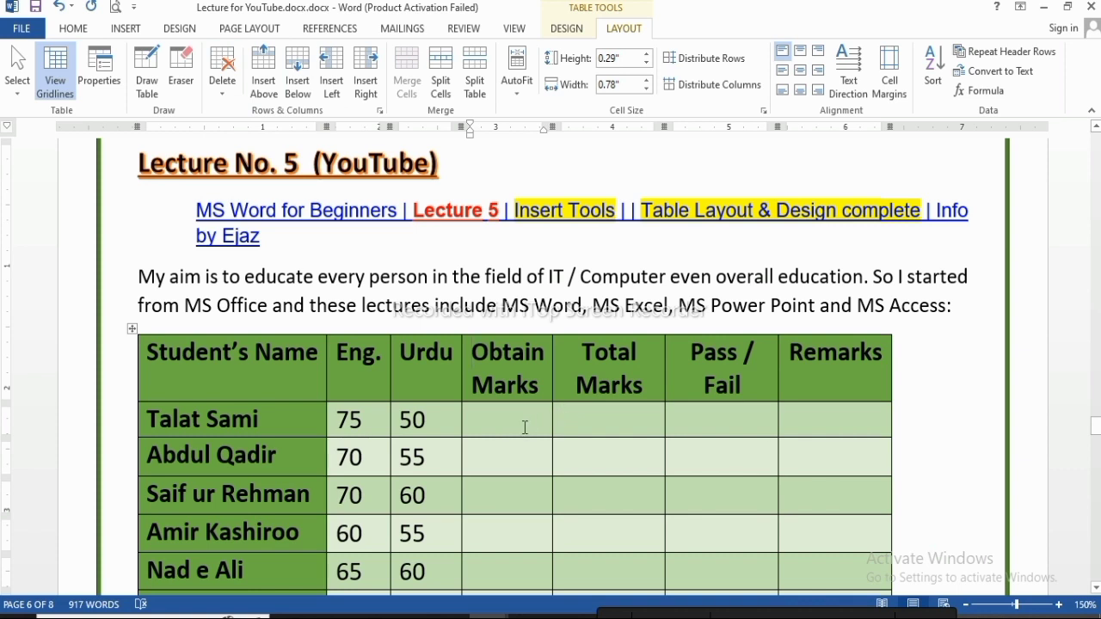
key(ctrl+z)
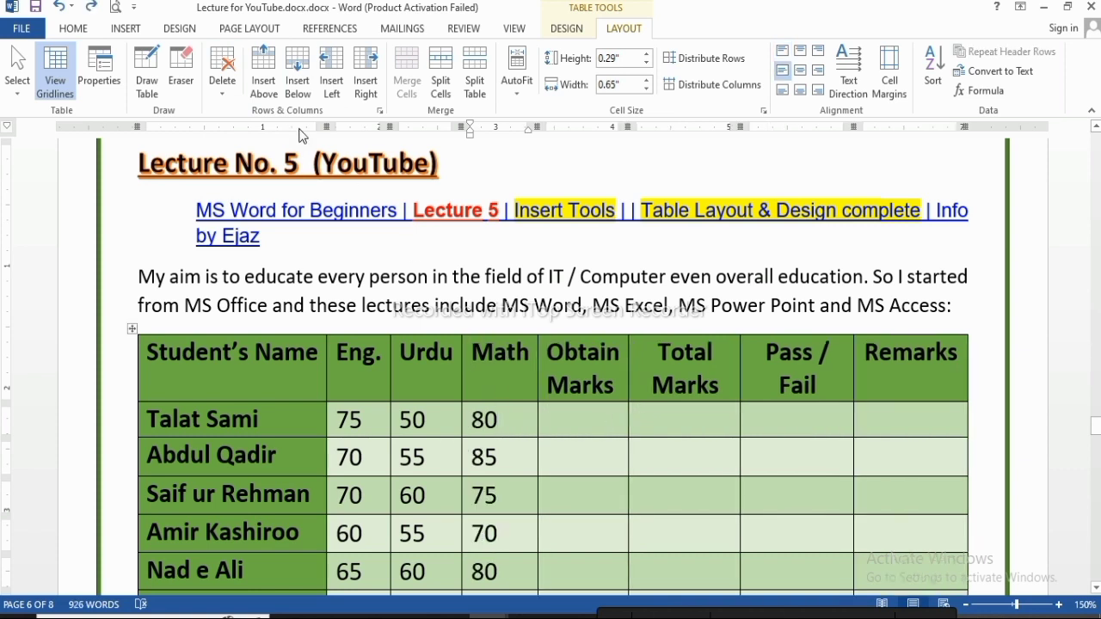
click(222, 79)
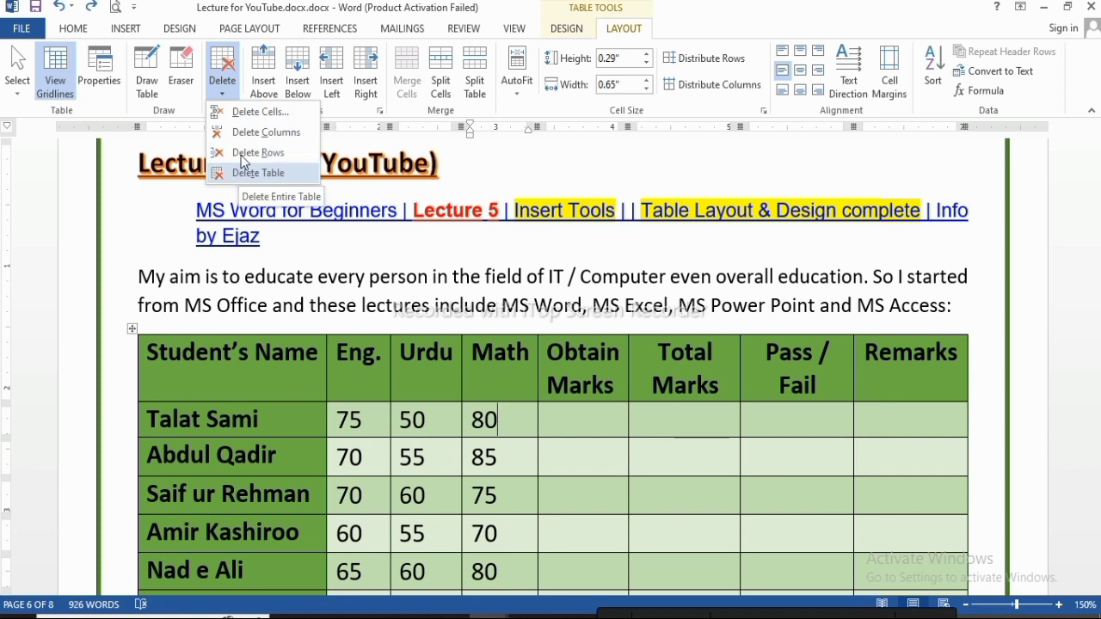
click(527, 419)
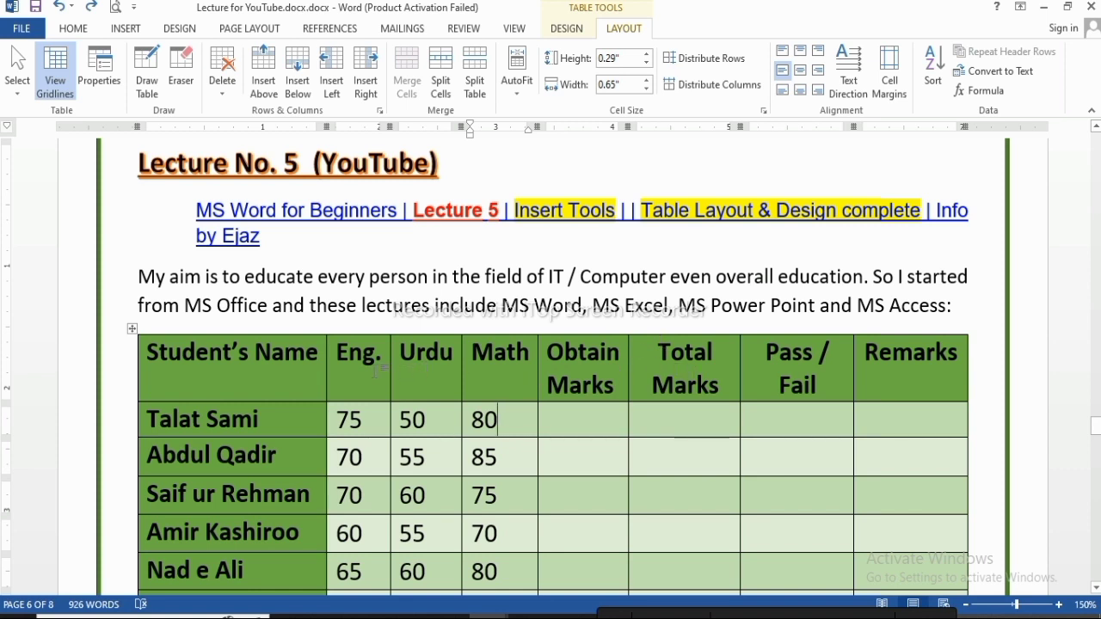
- Try a new row below the marks table's header row, undo it, and insert a blank row above the header row instead
click(229, 384)
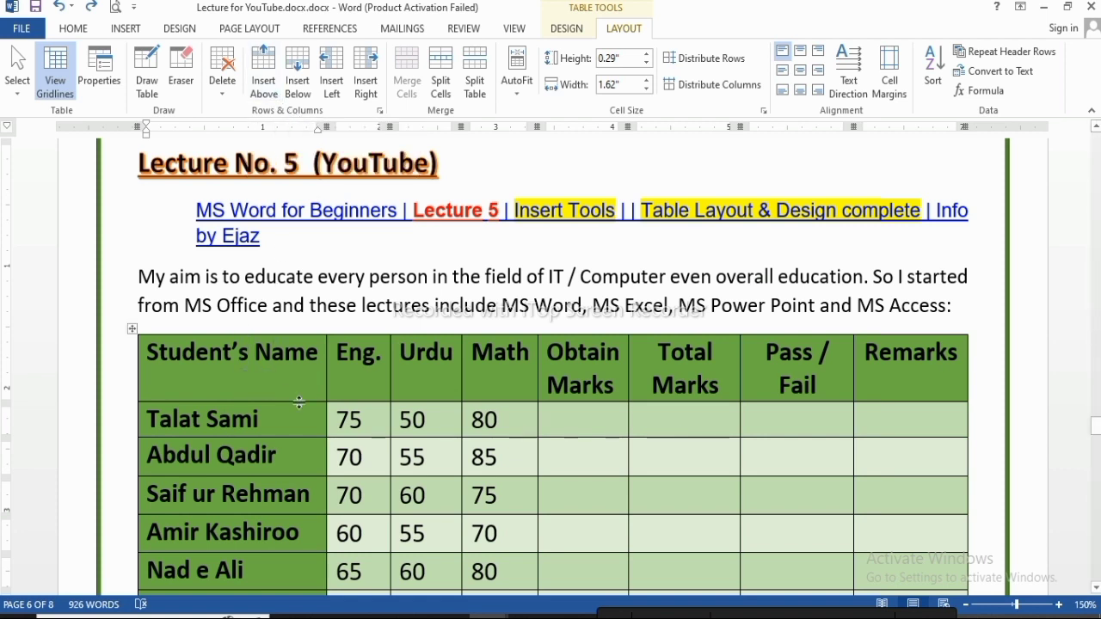
click(296, 81)
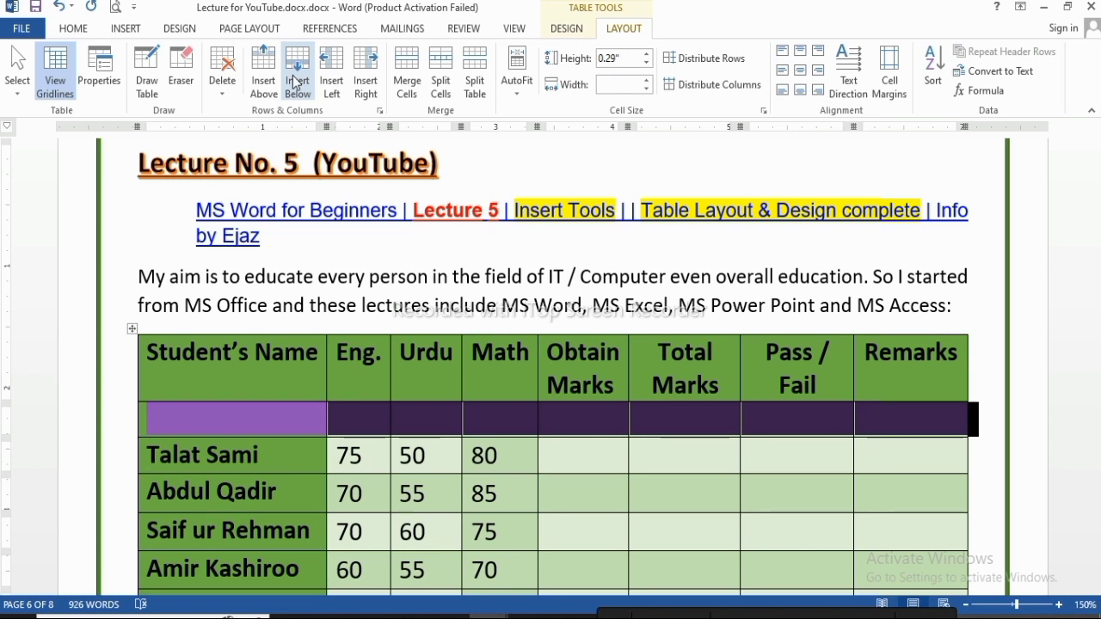
key(ctrl+z)
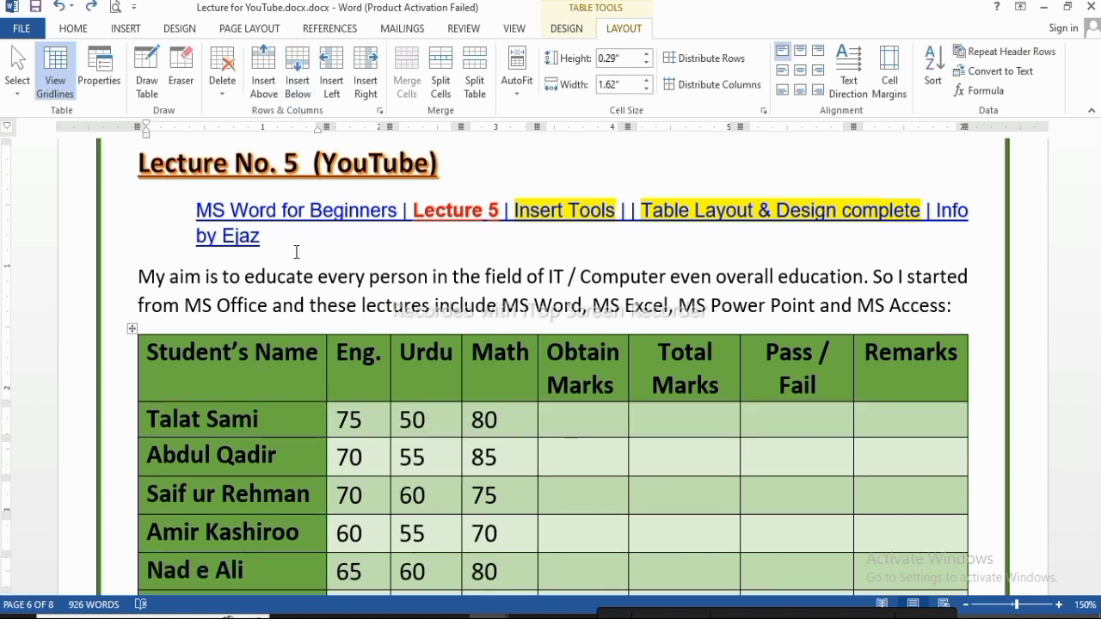
click(263, 79)
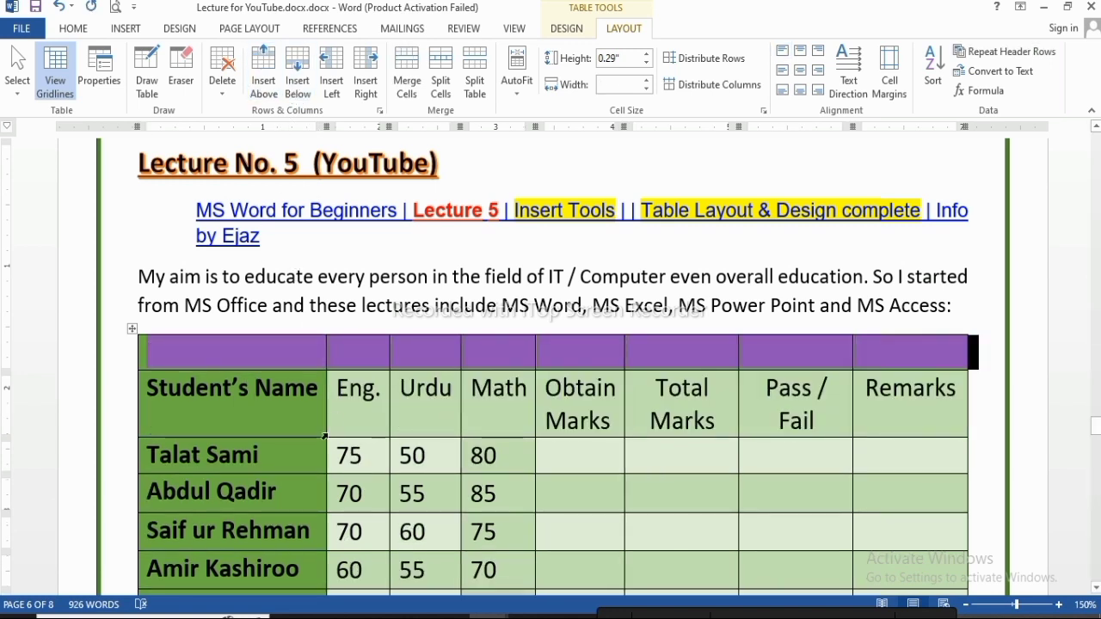
- Insert a blank column between the Urdu and Math columns, then undo the insertion
click(509, 472)
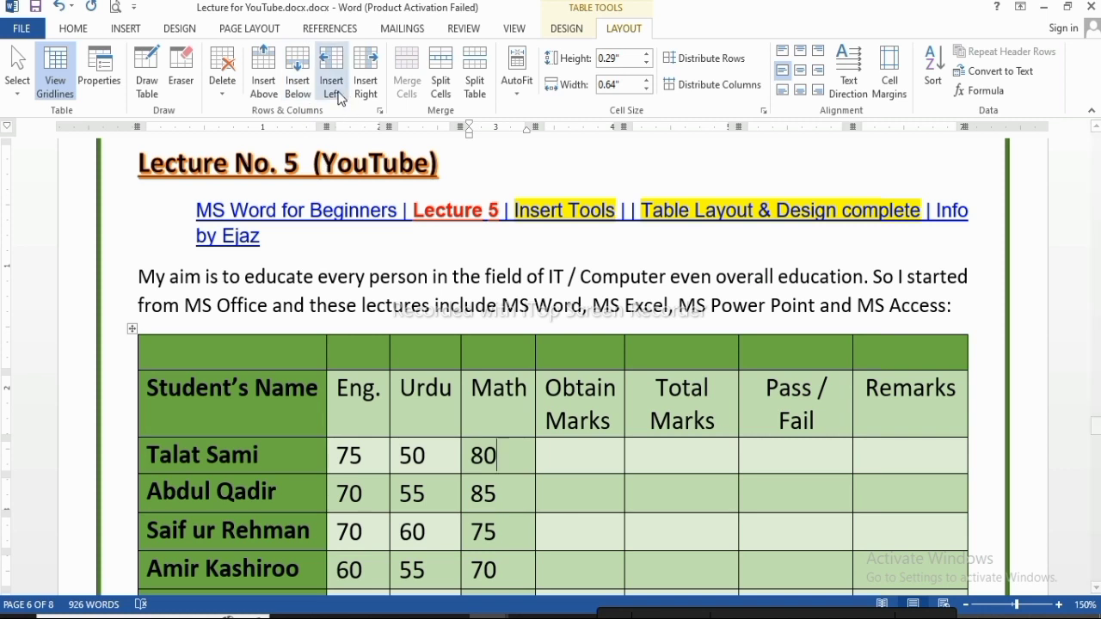
click(446, 379)
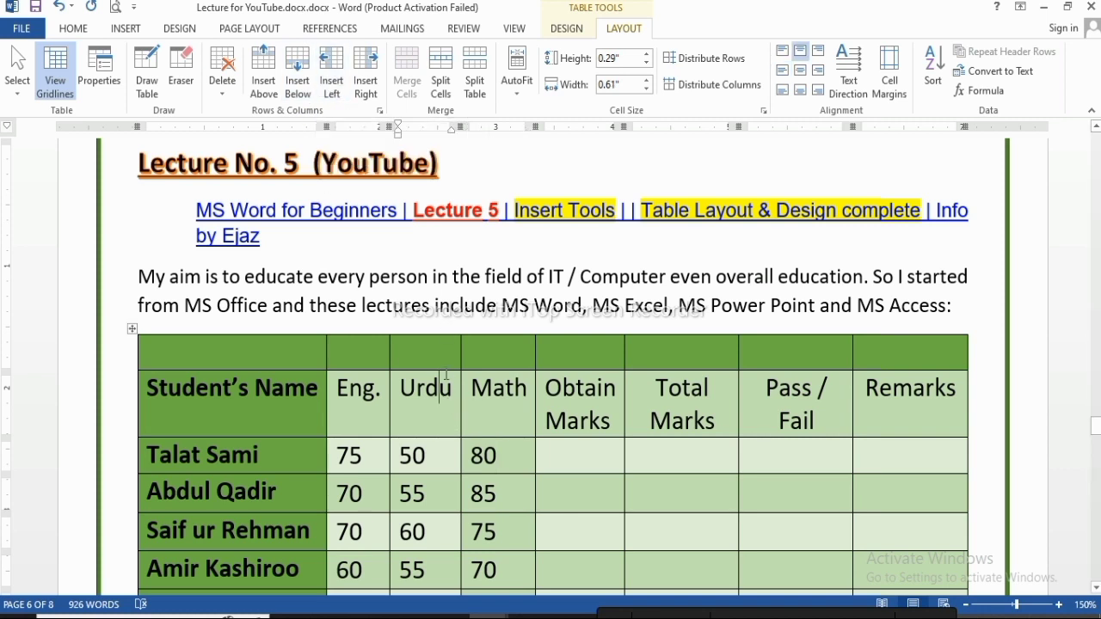
click(365, 82)
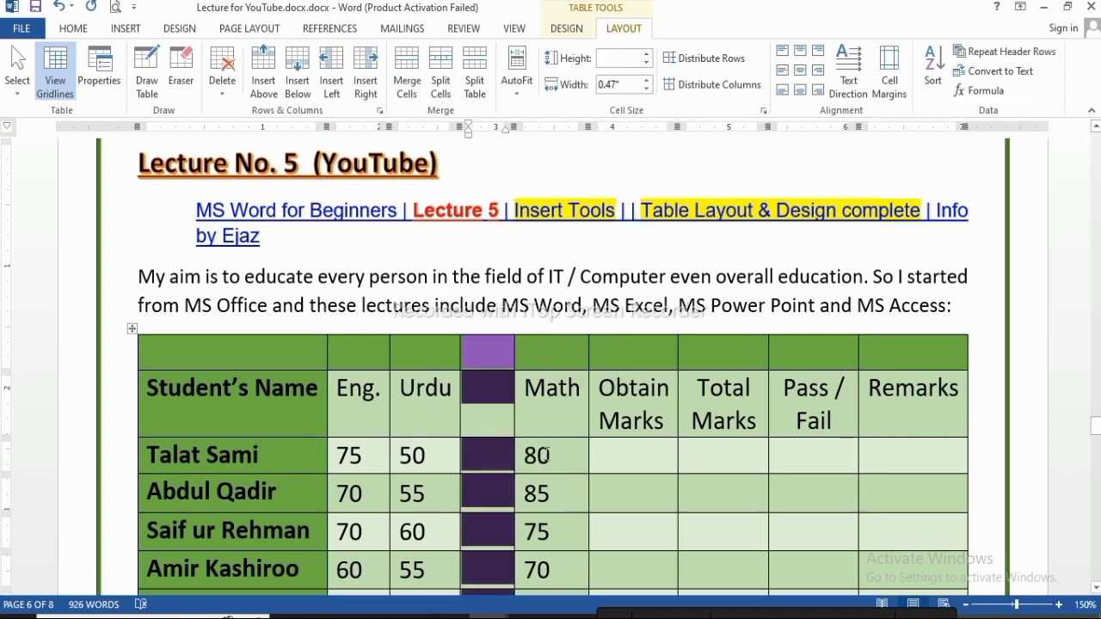
key(ctrl+z)
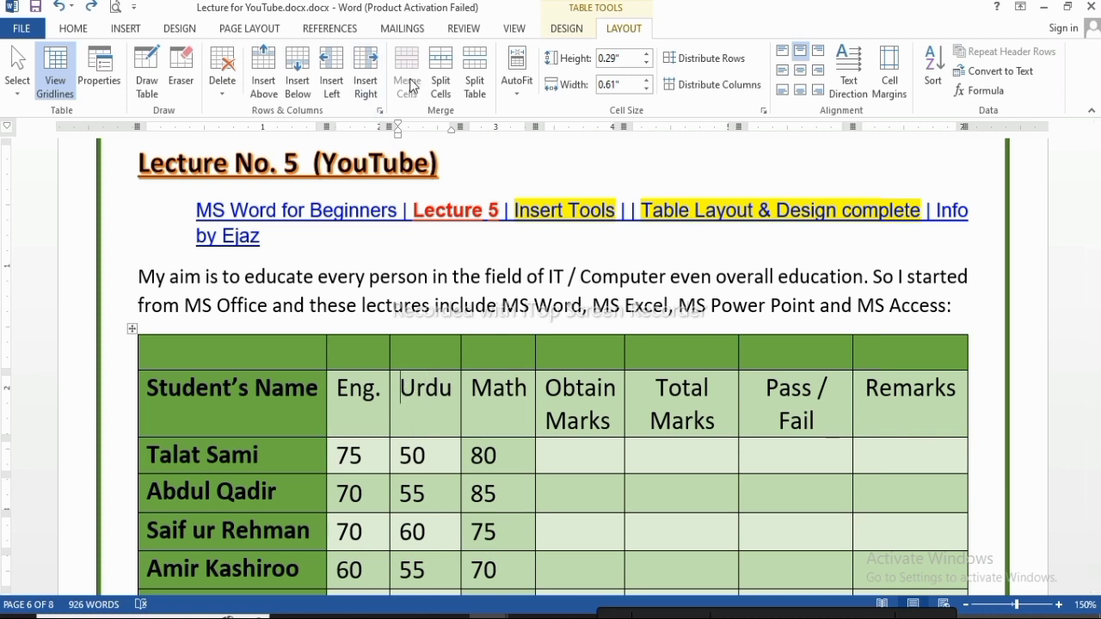
- Merge the three blank cells above the Eng., Urdu and Math headings into one cell
click(480, 396)
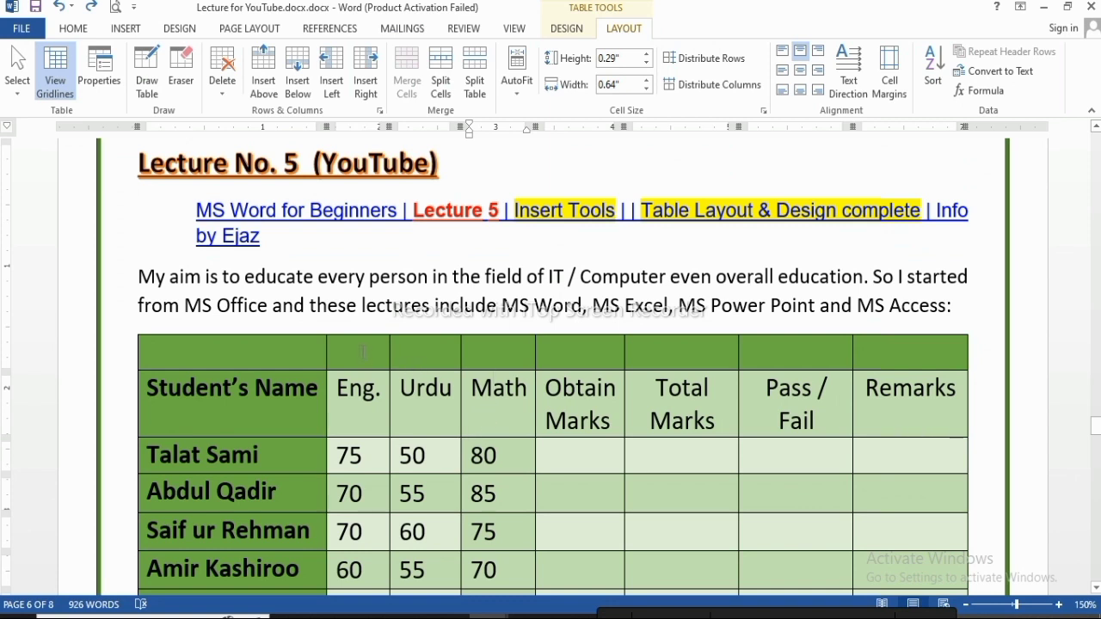
drag(363, 353, 490, 356)
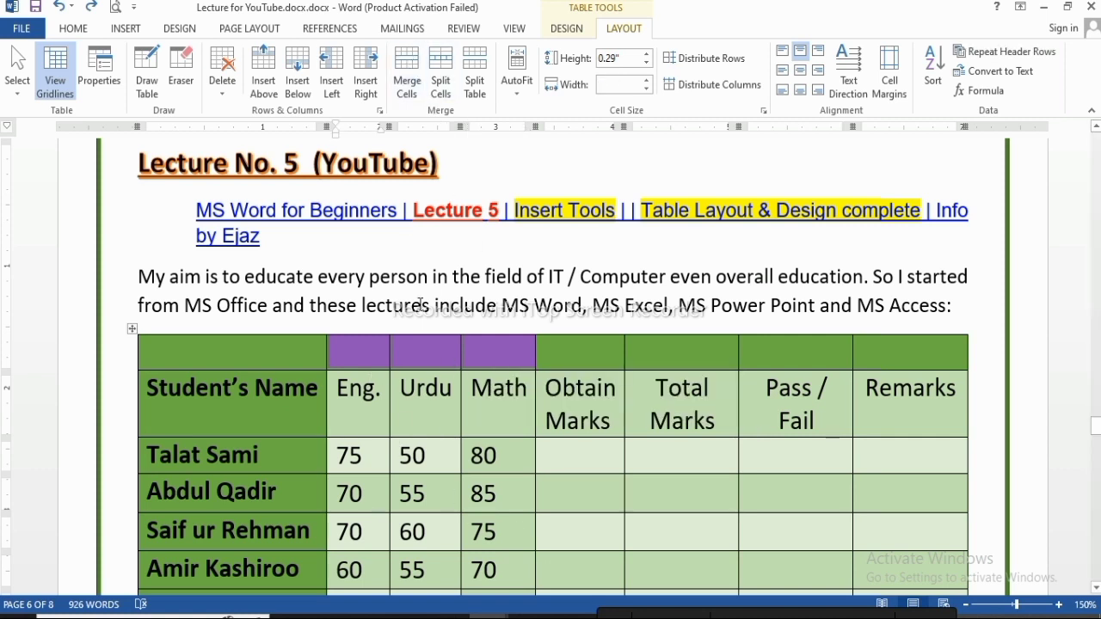
click(410, 66)
click(590, 485)
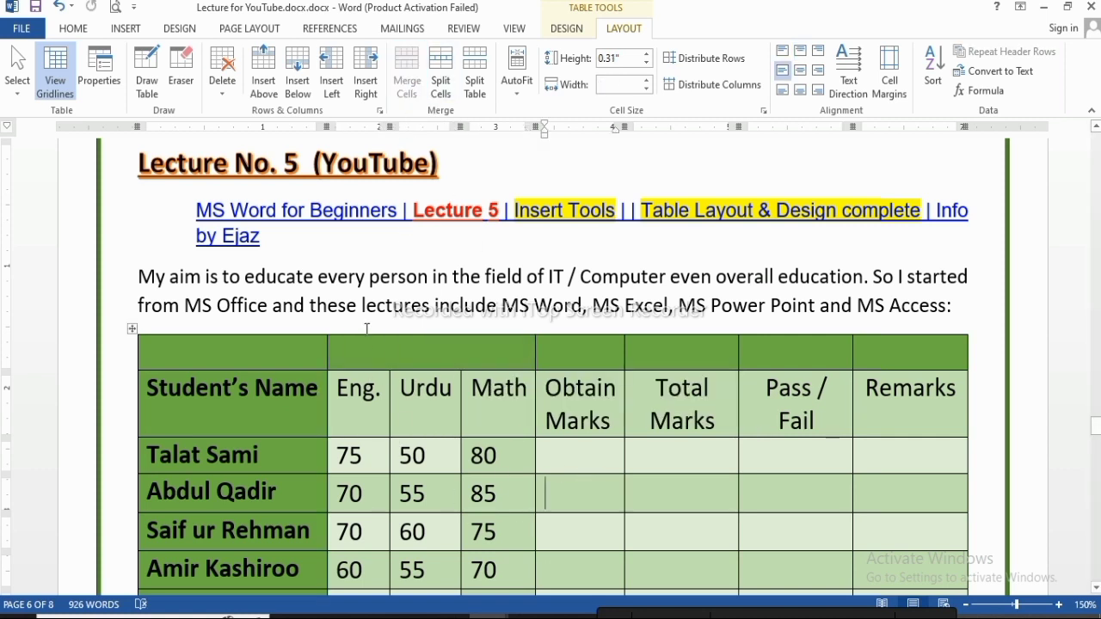
- Enter the heading "Subjects" on a single line in the merged cell above Eng., Urdu and Math
click(433, 353)
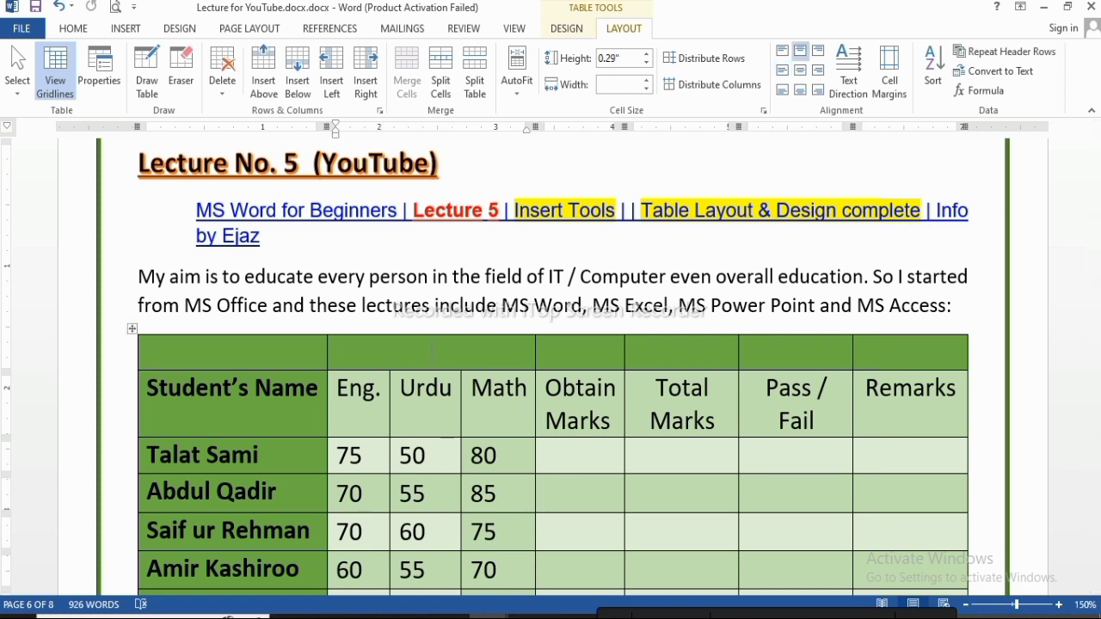
text(Subje)
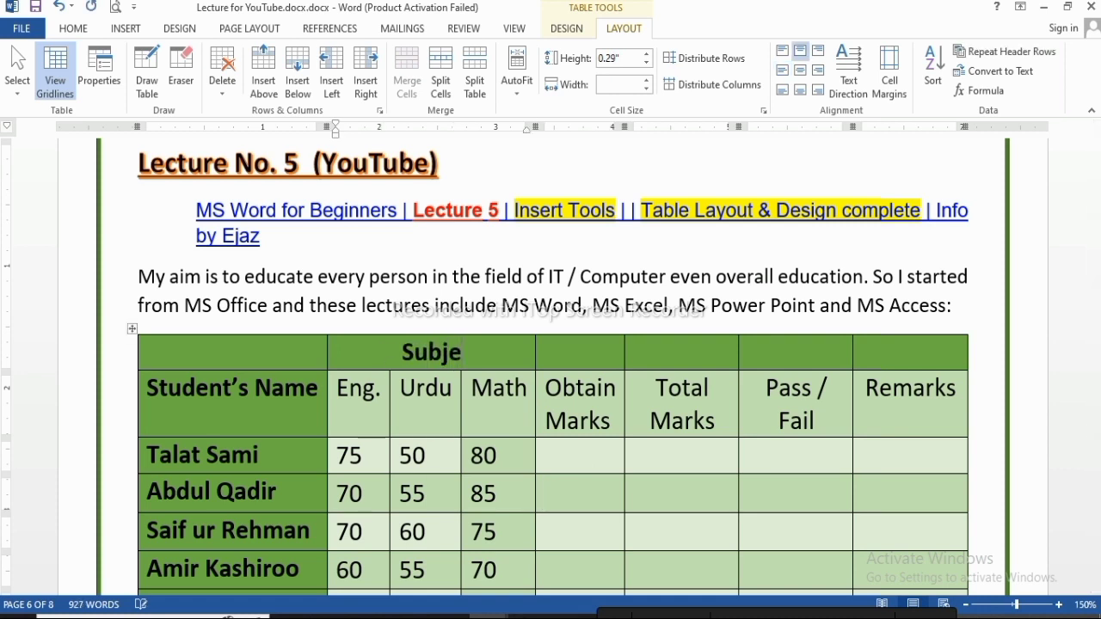
text(cts)
key(Return)
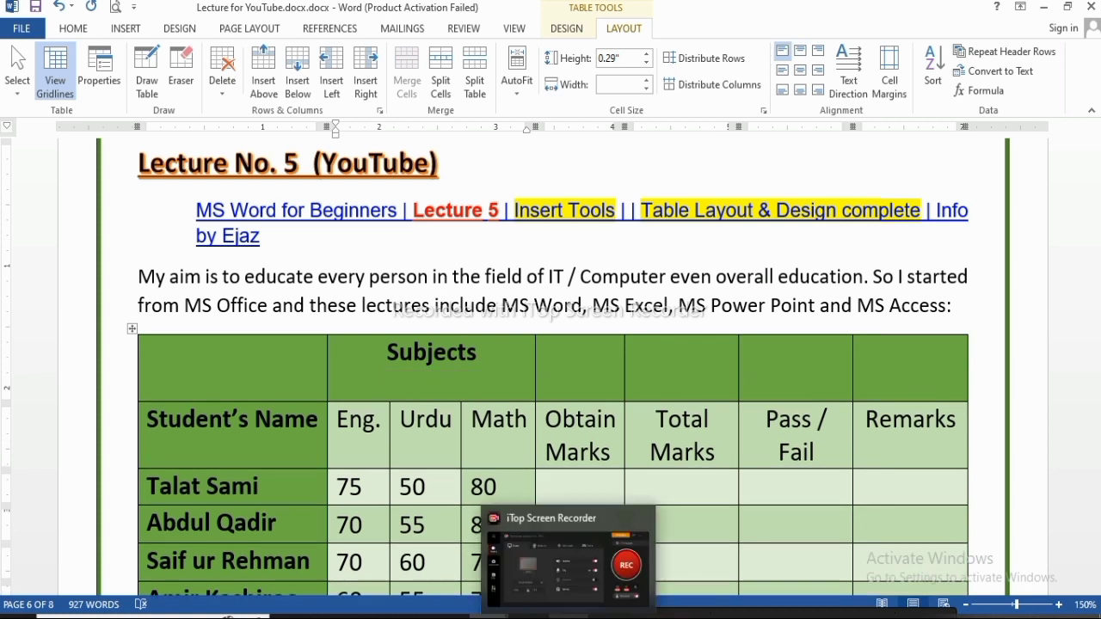
key(BackSpace)
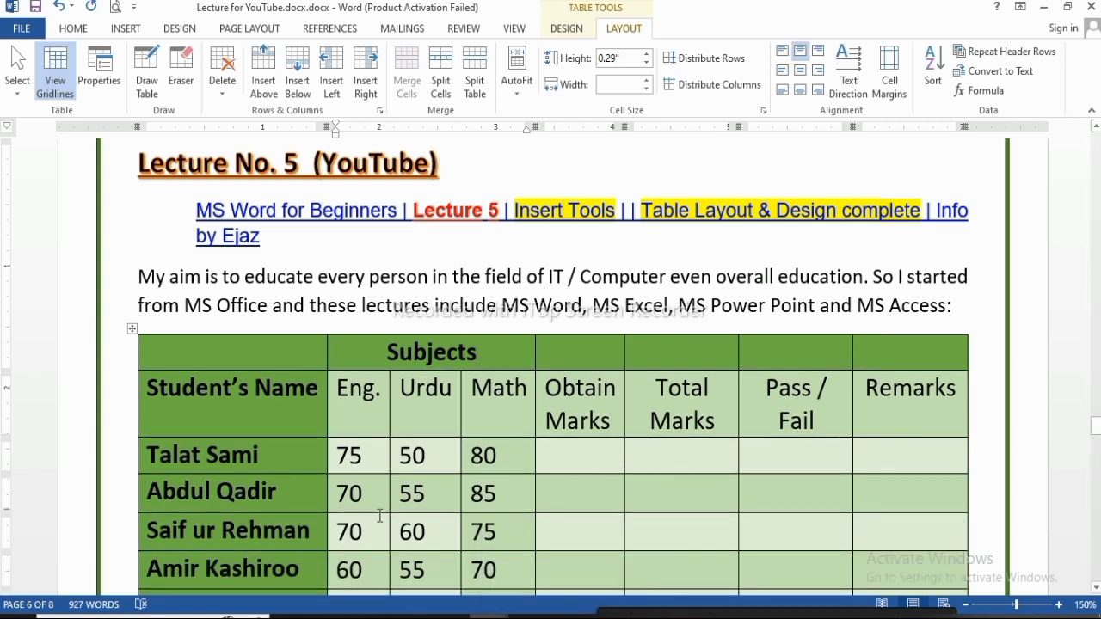
click(610, 618)
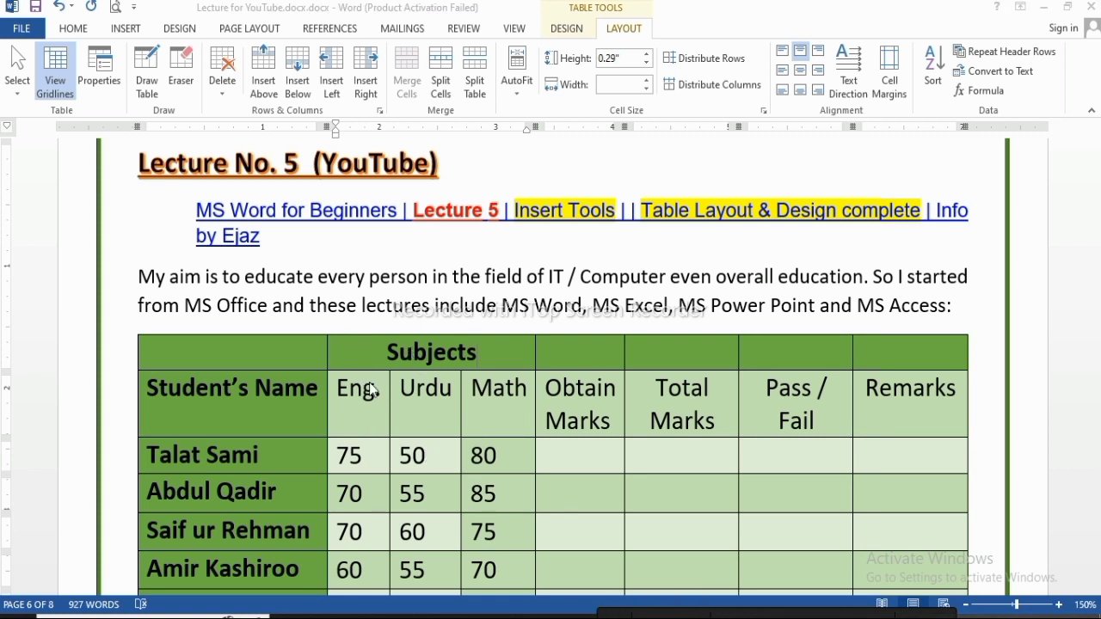
- Merge the Student's Name heading cell with the blank cell above it
click(230, 357)
drag(230, 357, 227, 371)
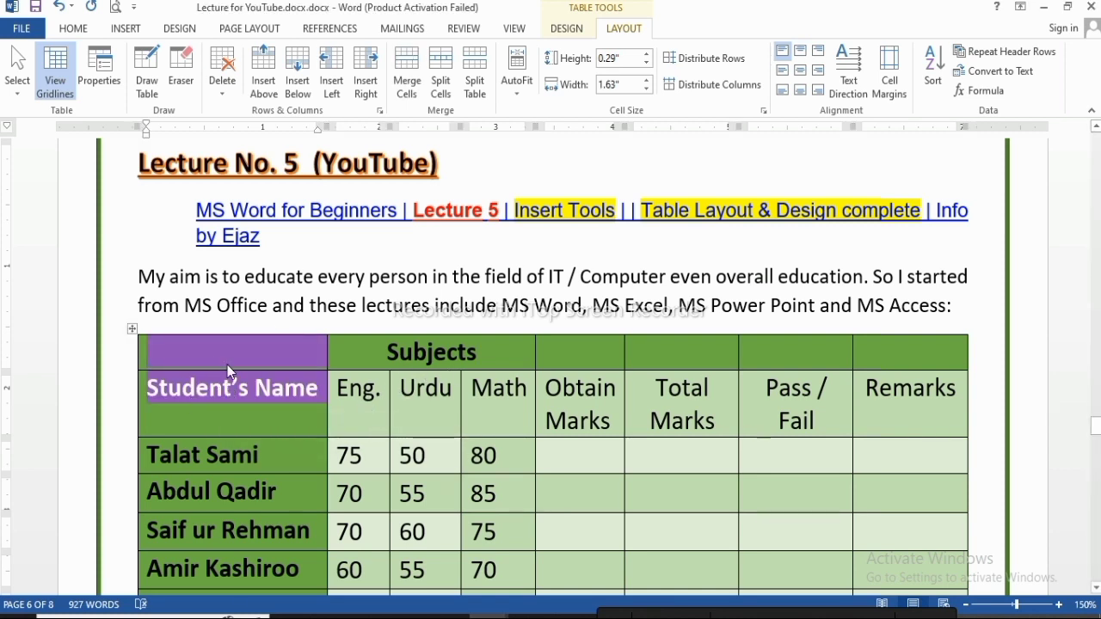
click(407, 66)
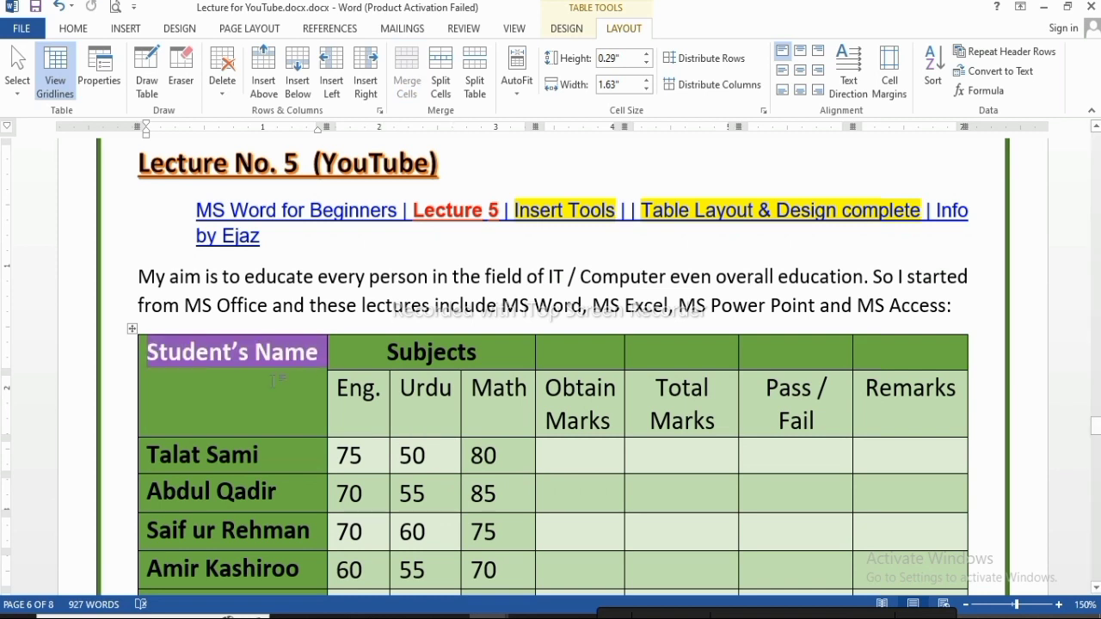
click(372, 422)
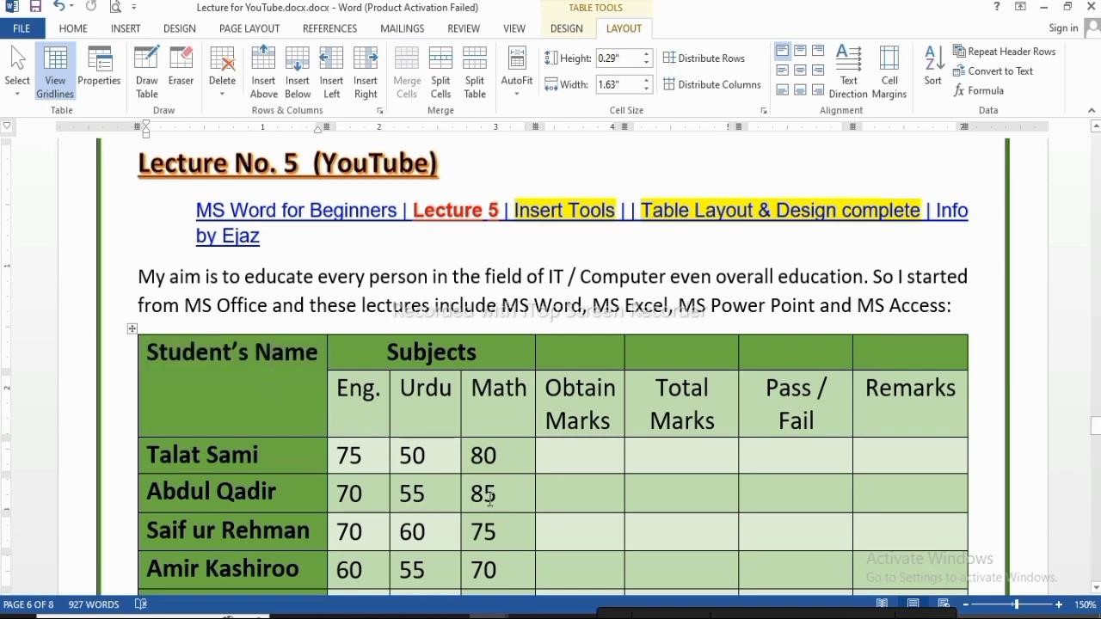
- Merge the two blank cells above Obtain Marks and Total Marks, and enter "Marks" in the merged cell
drag(602, 360, 688, 353)
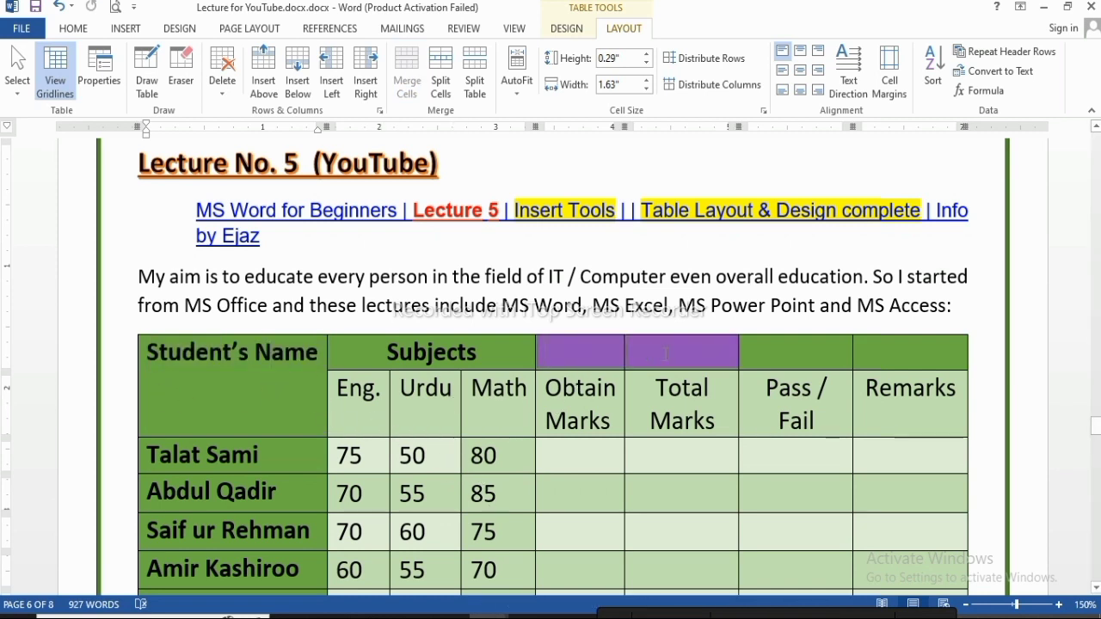
click(410, 65)
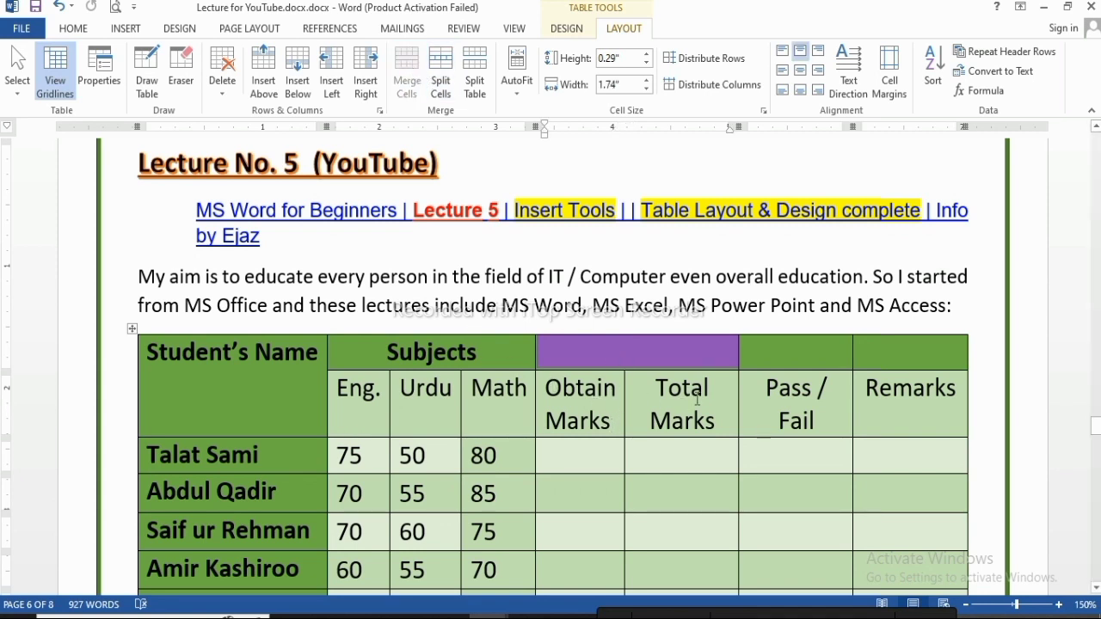
click(638, 354)
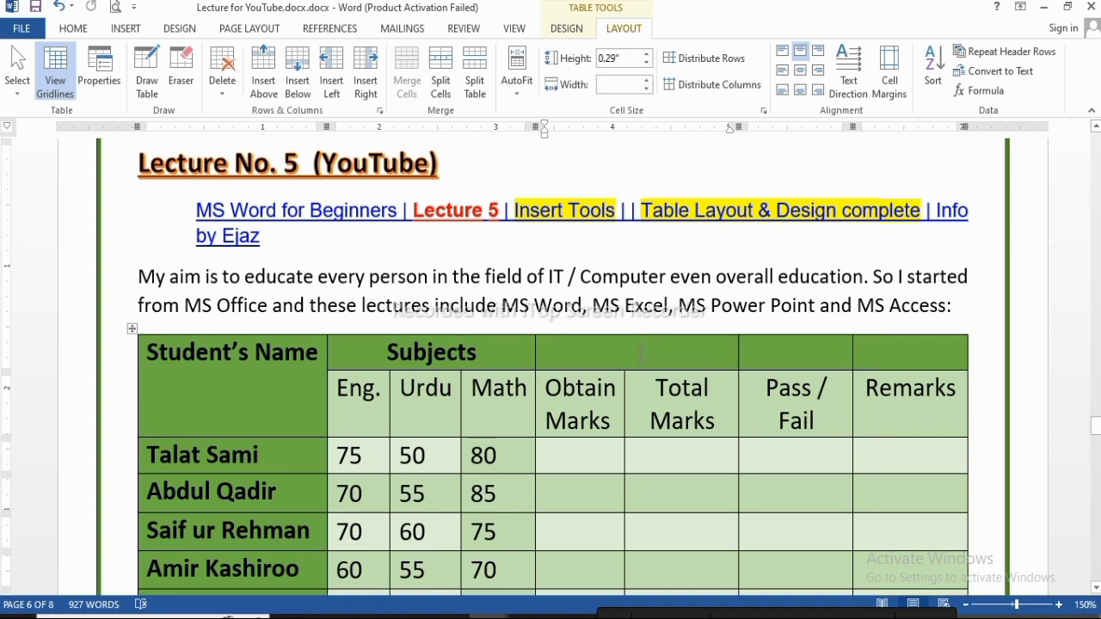
text(Marks)
- Shorten the Total Marks column heading to "Total"
key(Down)
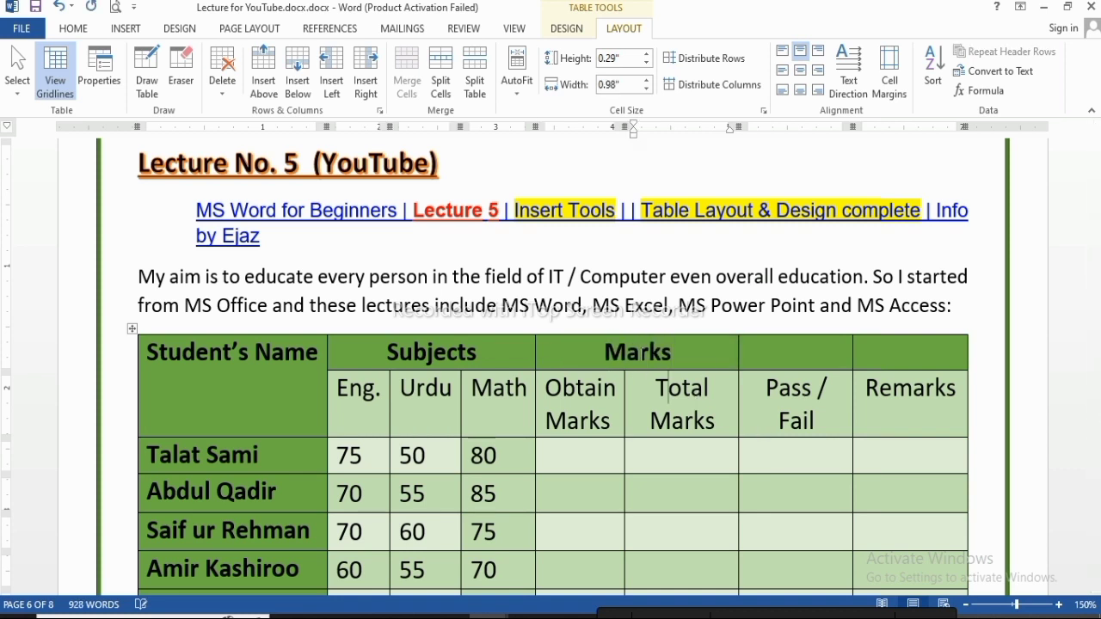
key(Right)
key(Right)
key(Right)
key(Right)
key(BackSpace)
key(BackSpace)
key(BackSpace)
key(BackSpace)
key(BackSpace)
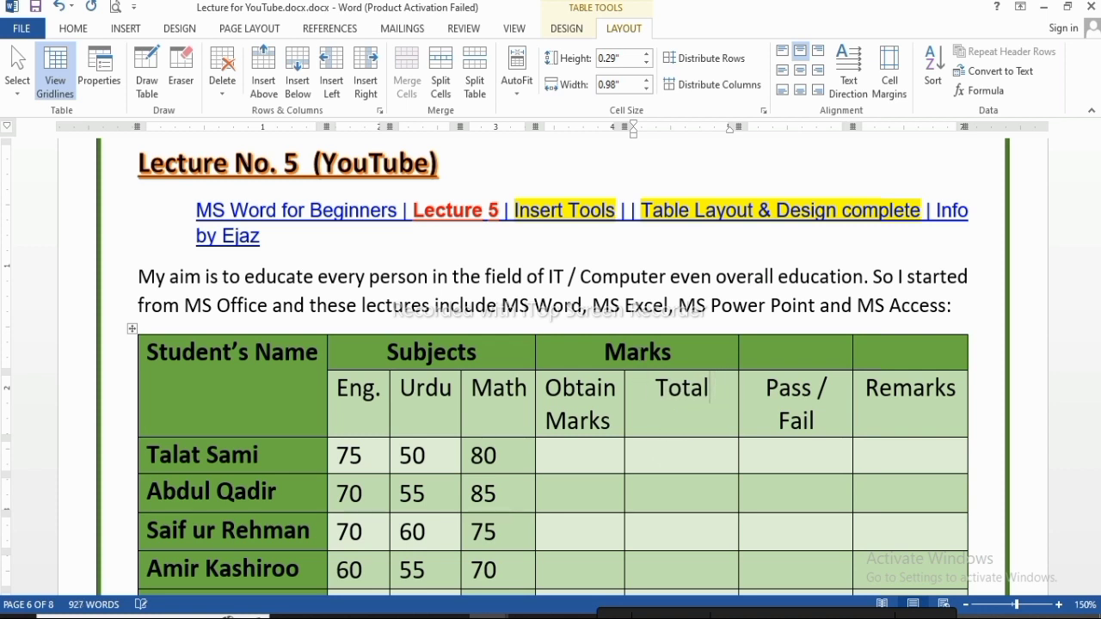
- Shorten the Obtain Marks column heading to "Obtain"
key(Down)
key(Left)
key(Up)
key(Right)
key(Right)
key(Right)
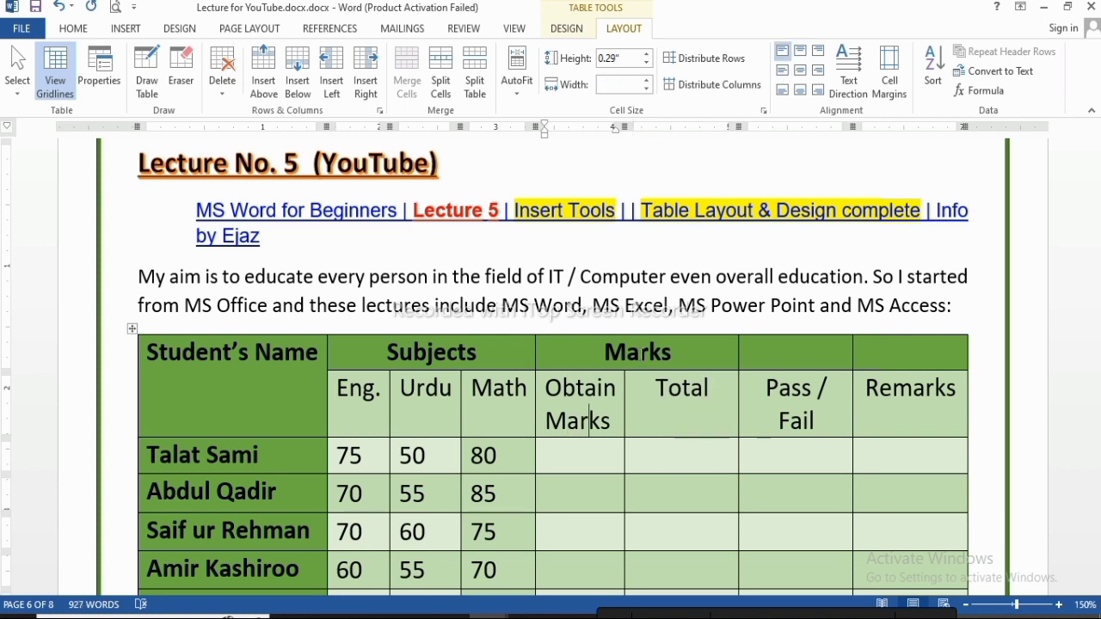
key(Right)
key(BackSpace)
key(BackSpace)
key(BackSpace)
key(BackSpace)
key(BackSpace)
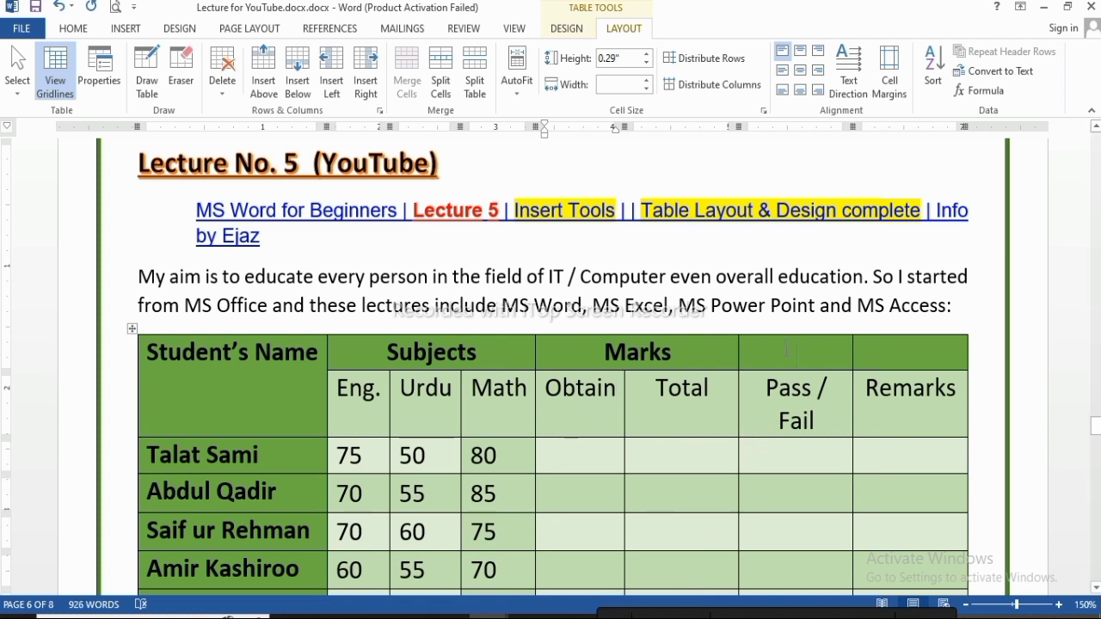
- Merge the Pass / Fail and Remarks heading cells each with the blank cell directly above them
drag(790, 349, 791, 408)
click(407, 73)
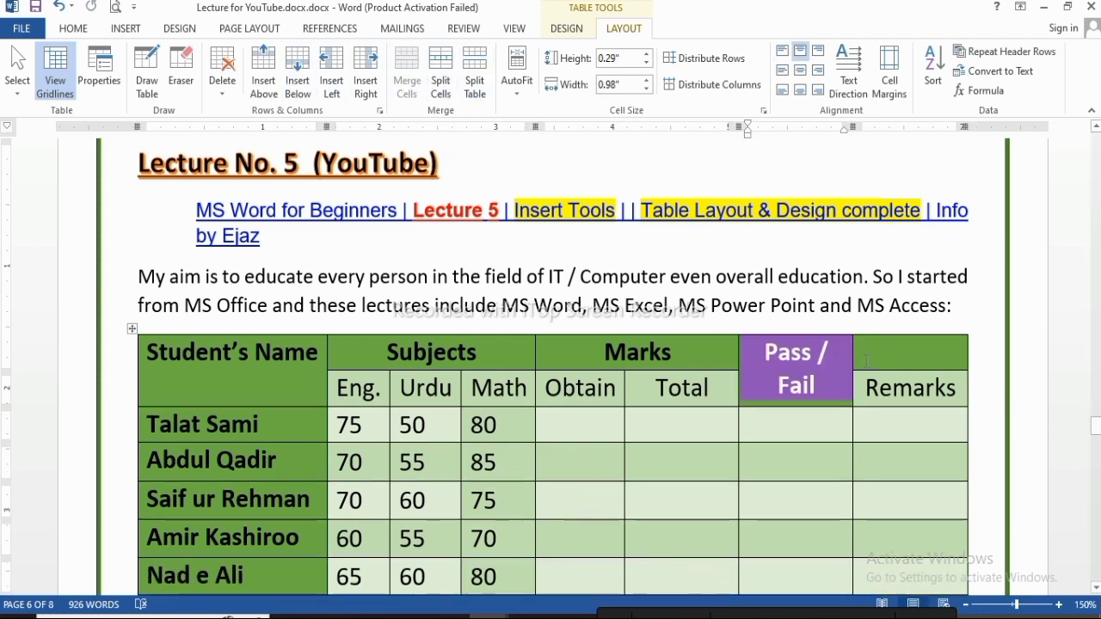
drag(867, 361, 899, 392)
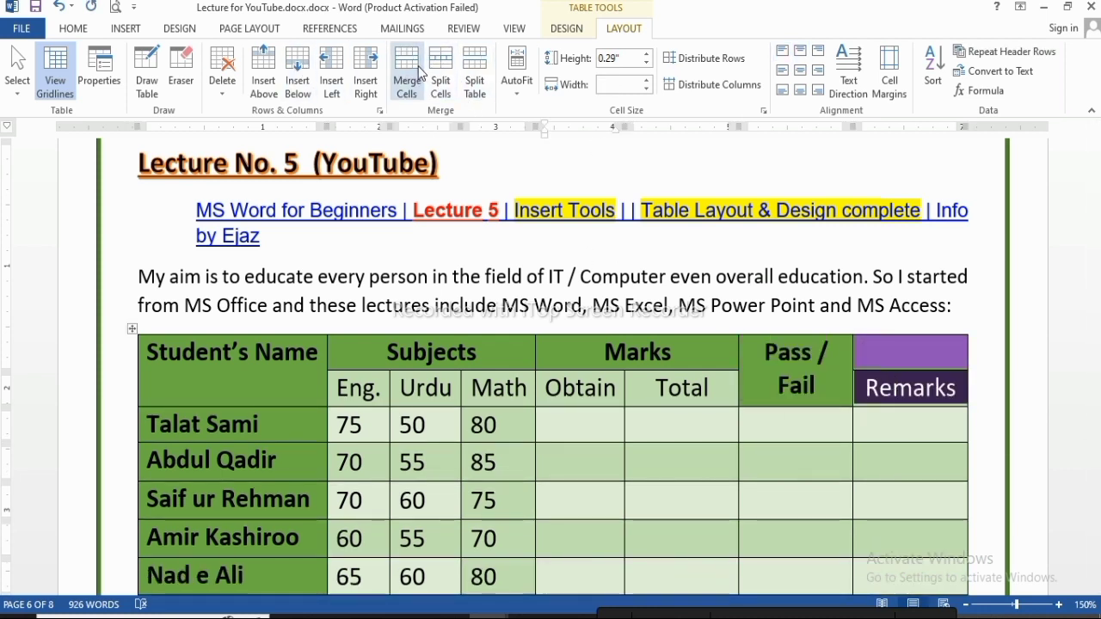
click(414, 63)
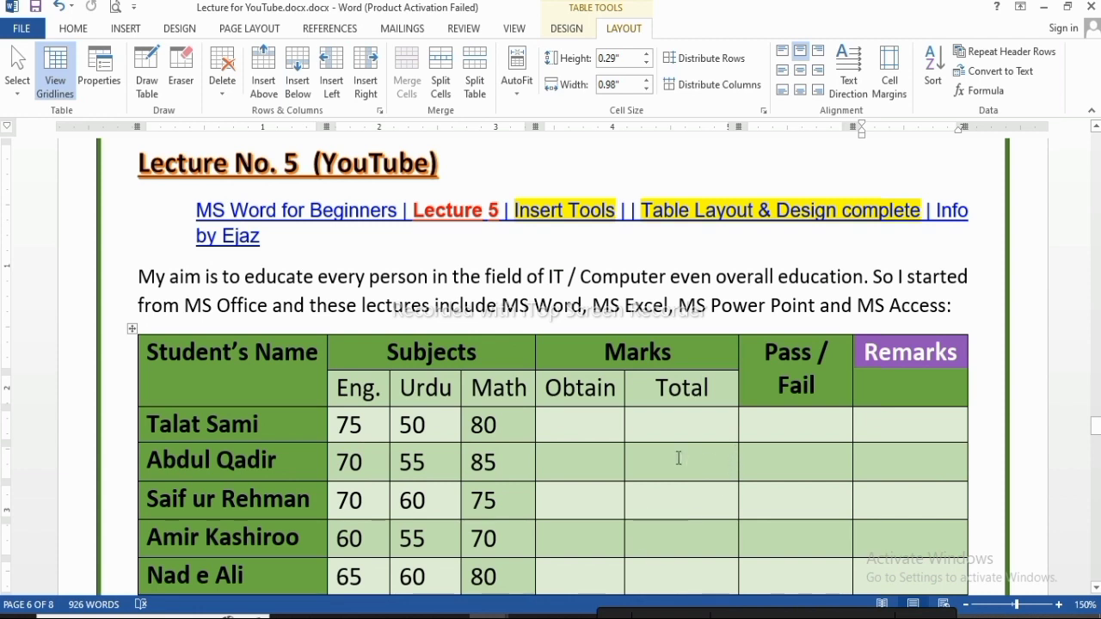
- Select the borderless blank table below the employee sales table and open its border options
click(580, 428)
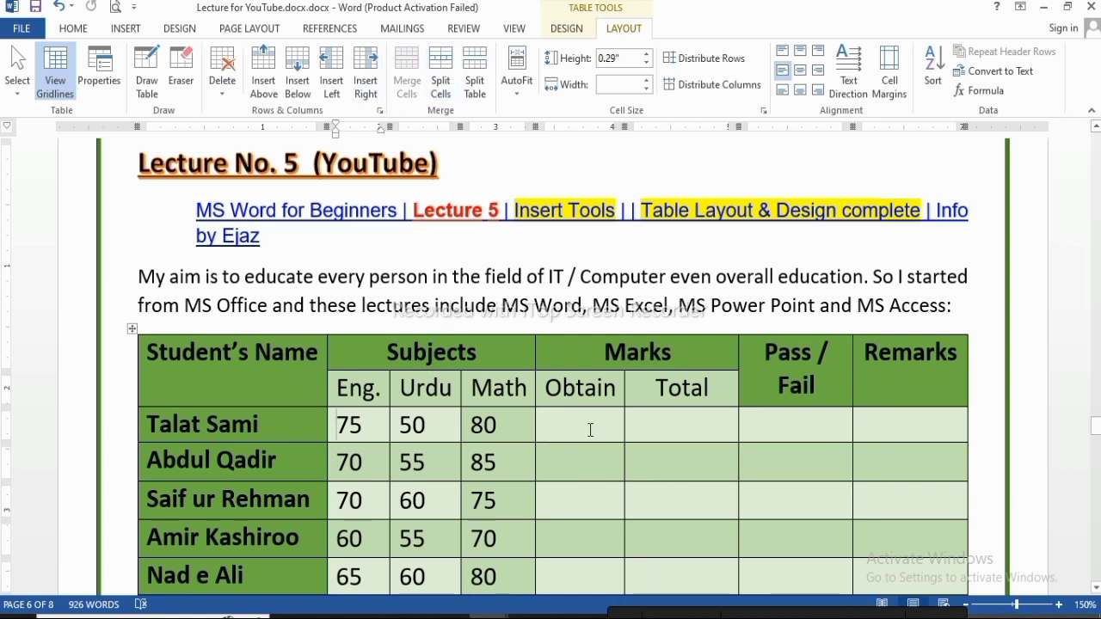
click(662, 425)
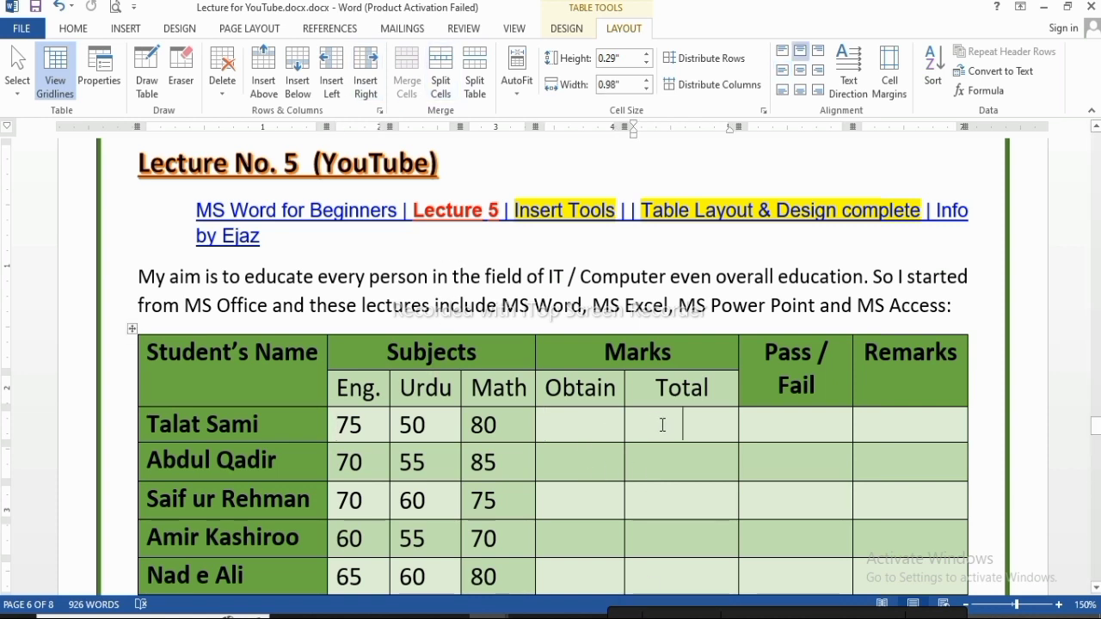
scroll(602, 439, down, 12)
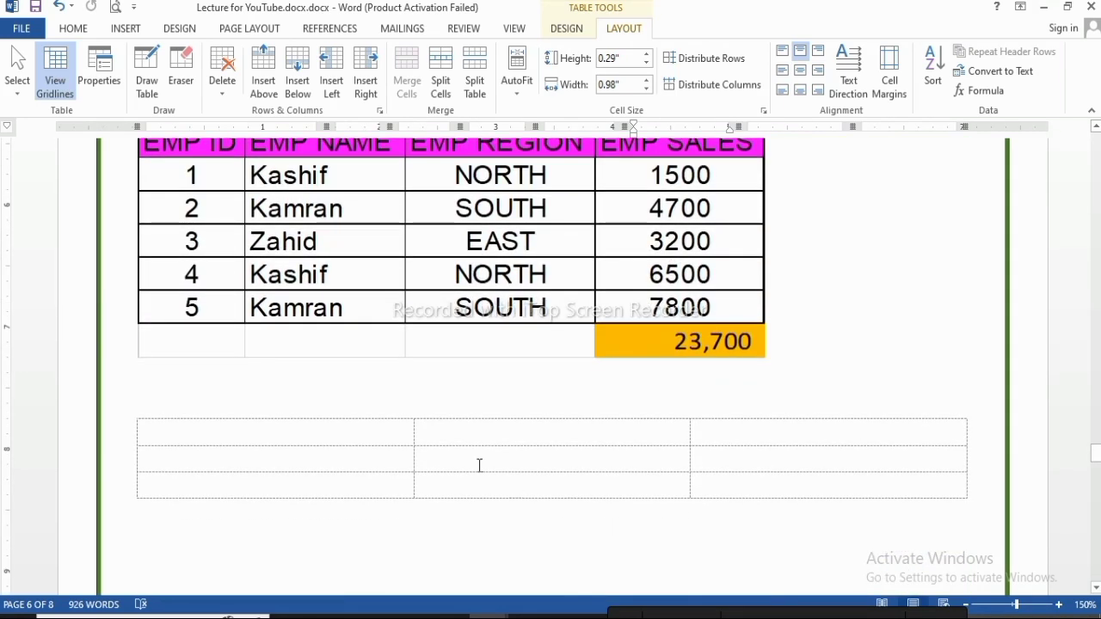
click(155, 430)
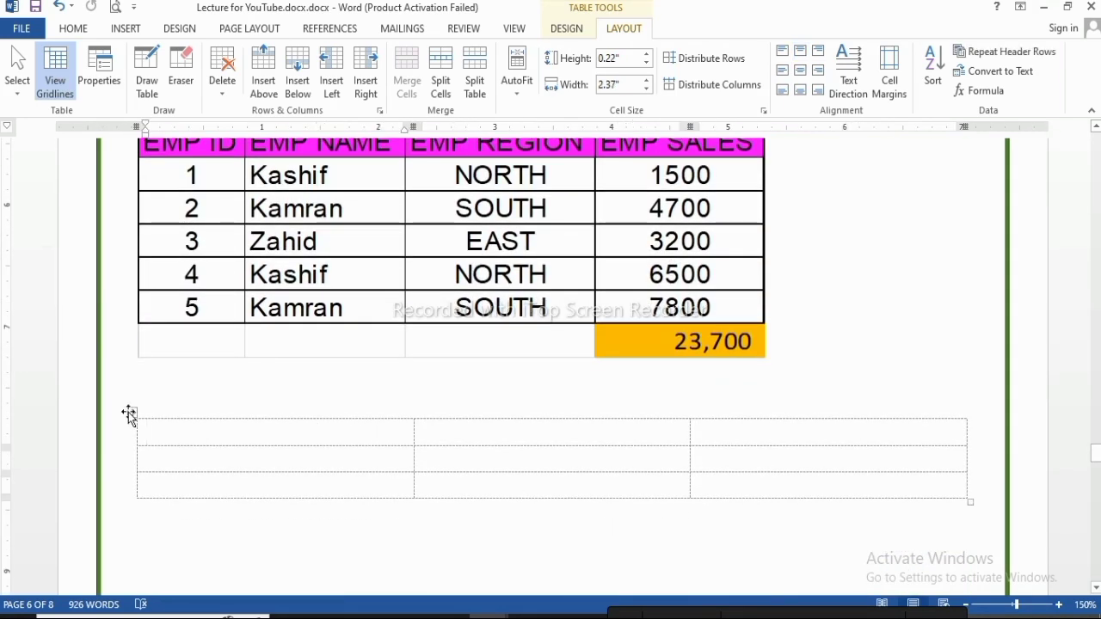
click(132, 413)
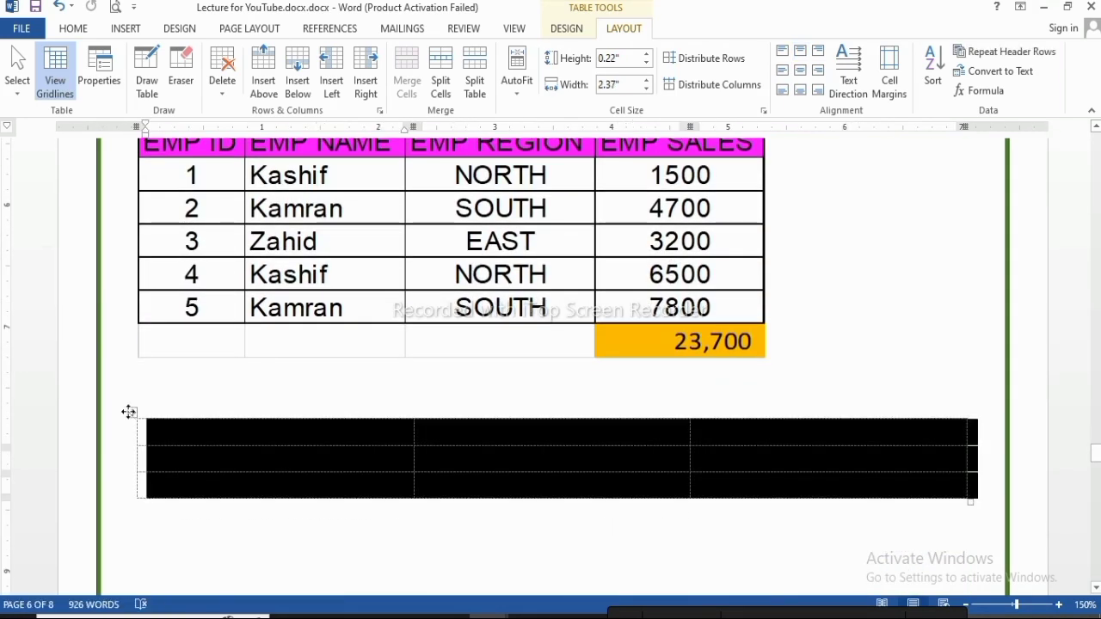
click(566, 28)
click(789, 93)
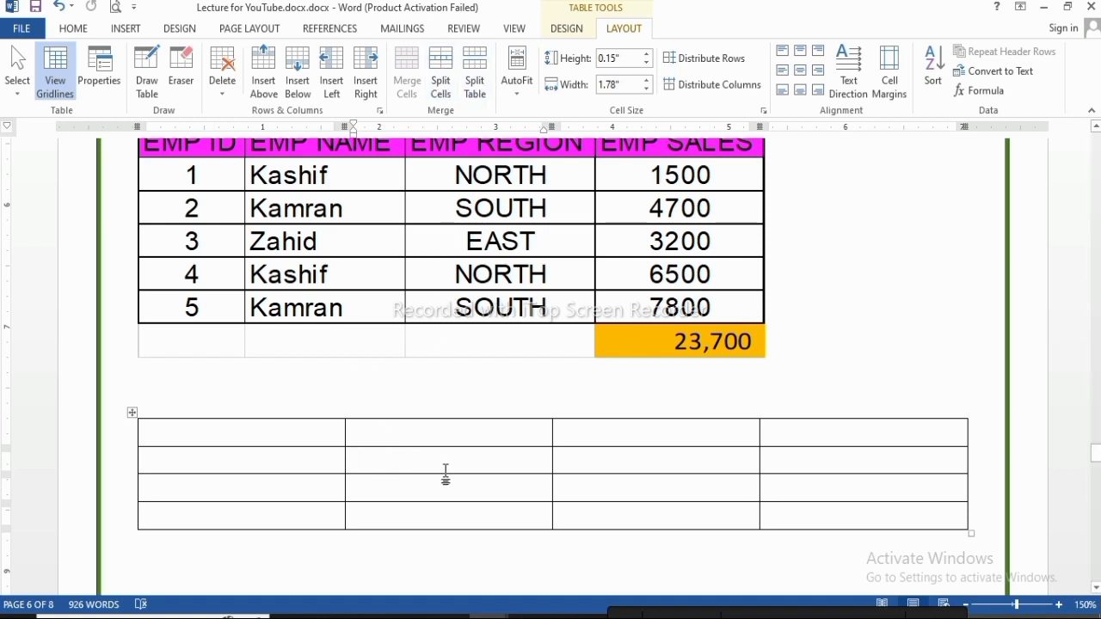
- Split the second cell in the second row of the blank four-by-four table into 3 columns and 2 rows
click(440, 63)
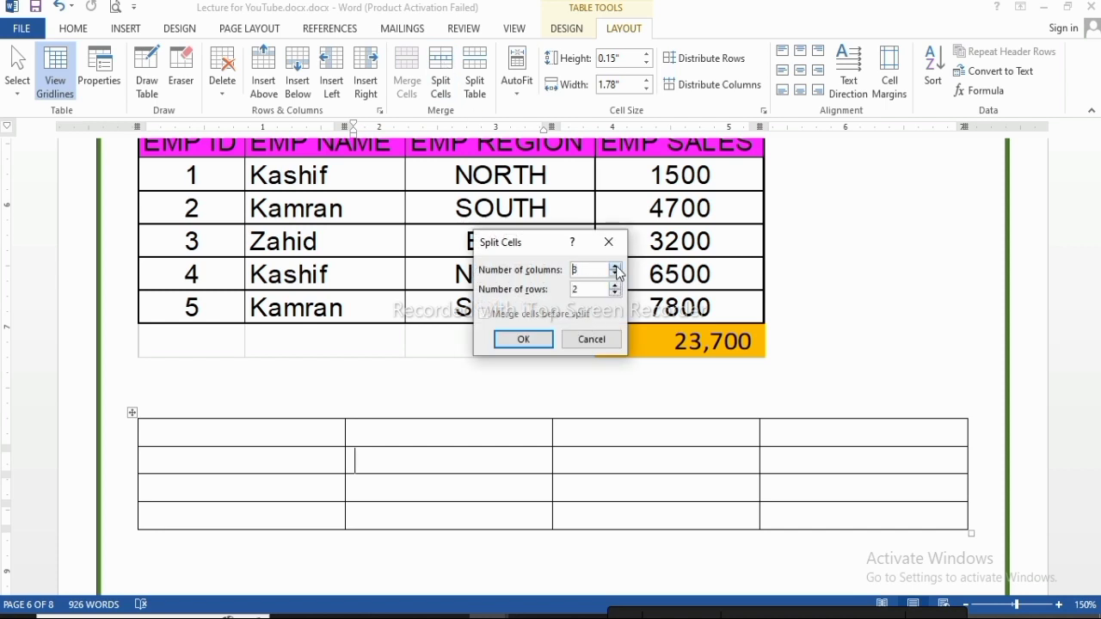
click(522, 340)
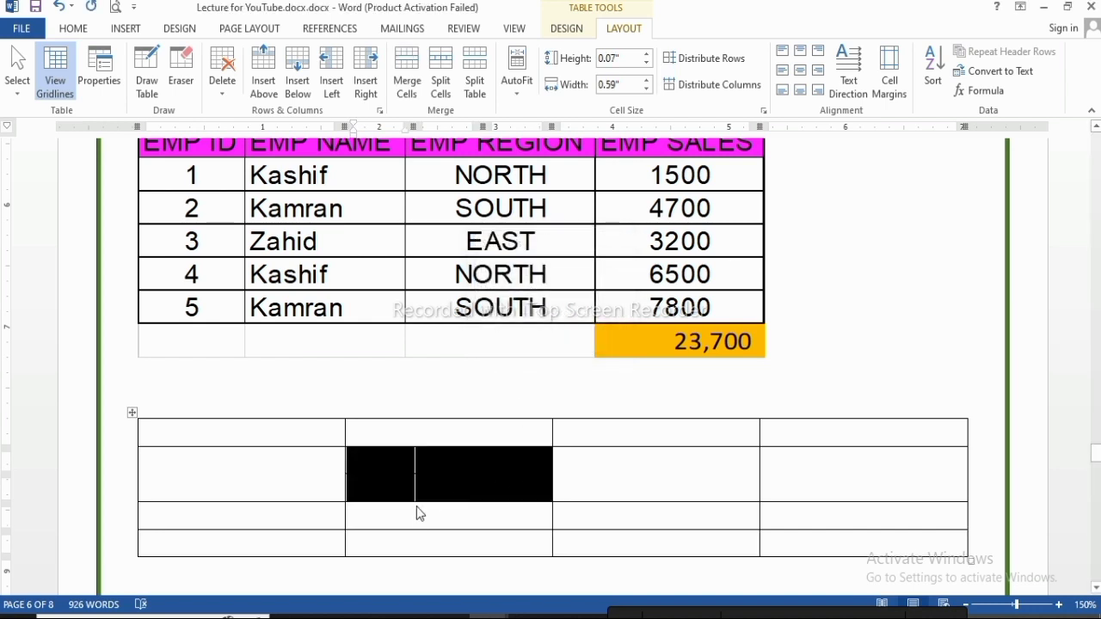
click(443, 519)
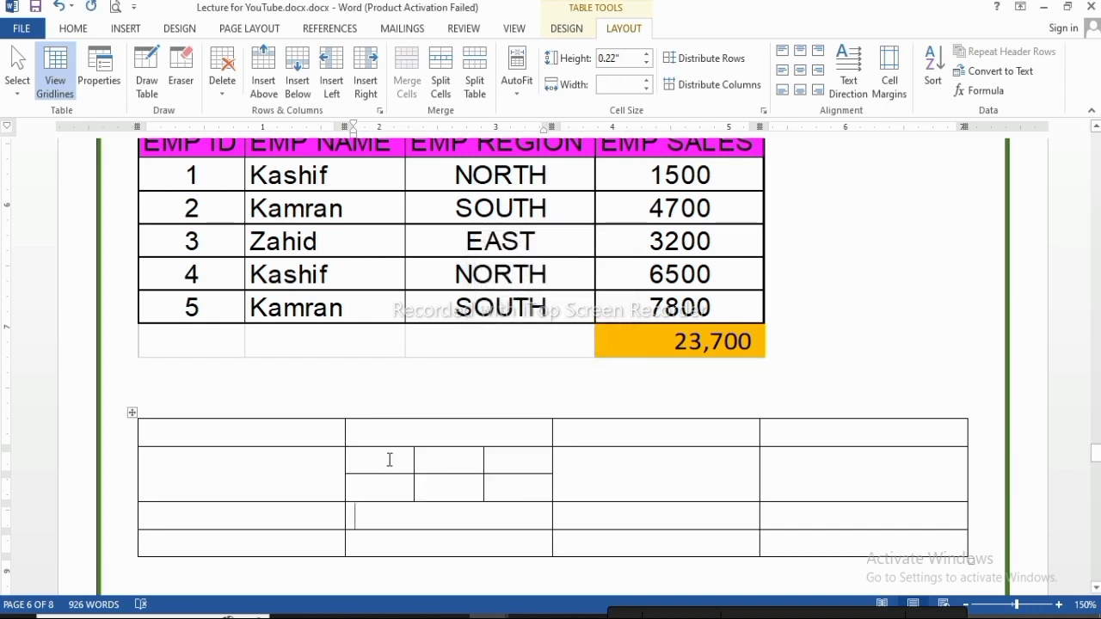
click(357, 462)
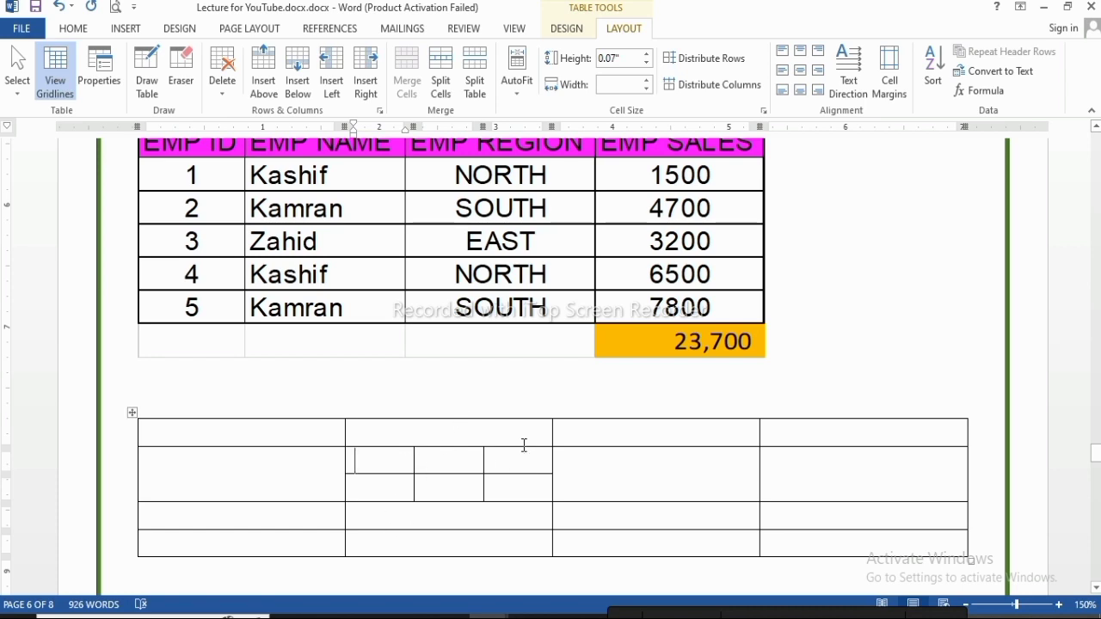
click(654, 475)
- Split the student marks table above the fourth student's row, and rejoin the two parts by removing the blank line between them
scroll(439, 474, up, 6)
scroll(439, 472, up, 3)
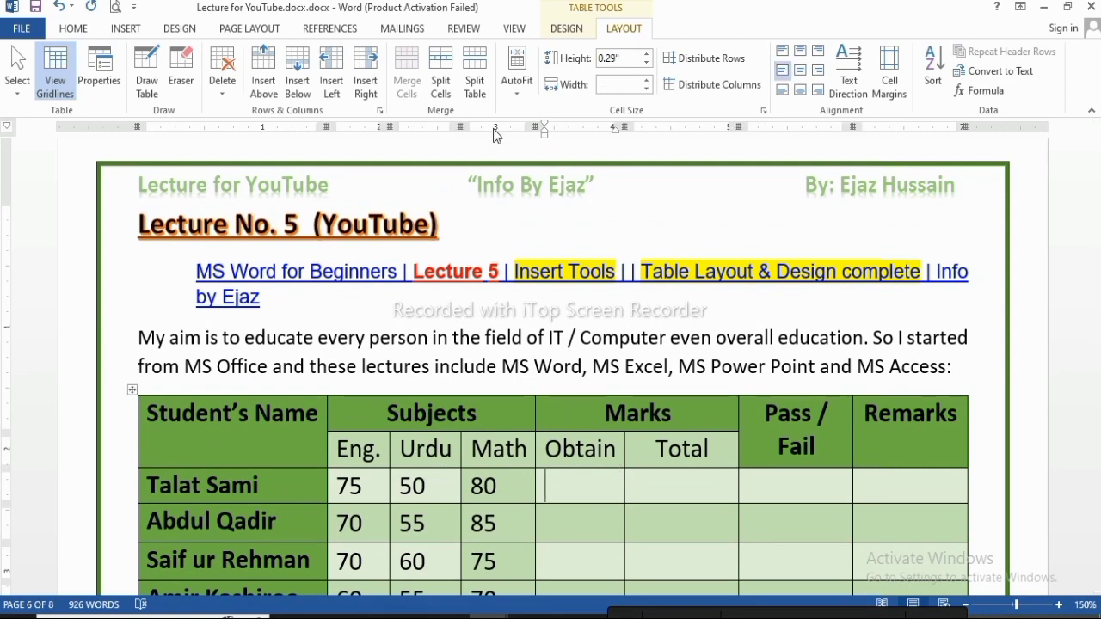
scroll(516, 449, down, 5)
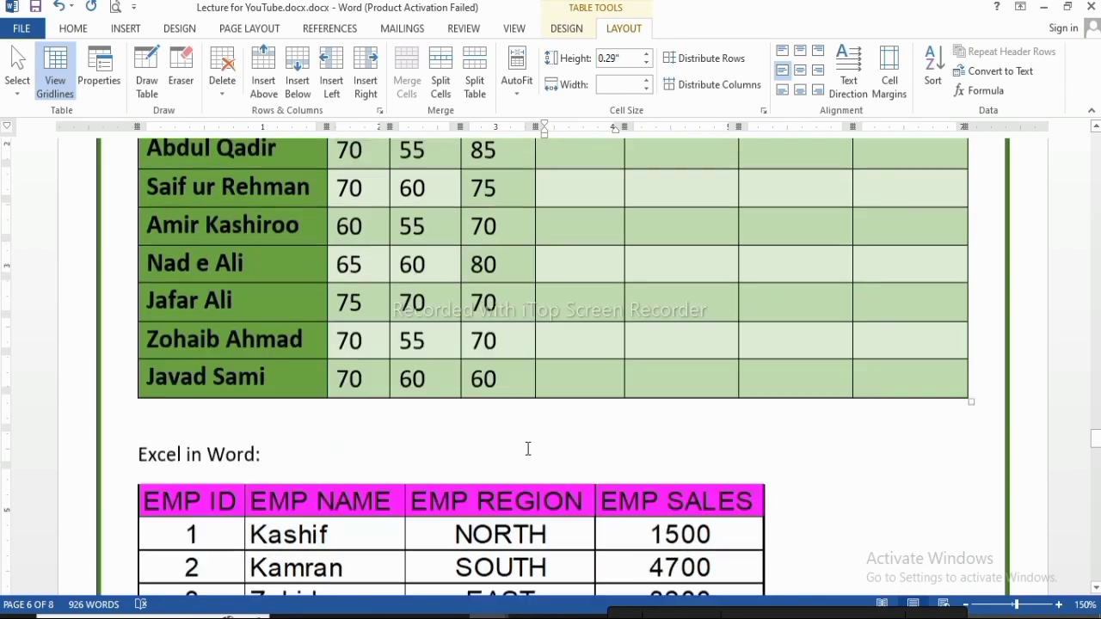
scroll(528, 448, up, 3)
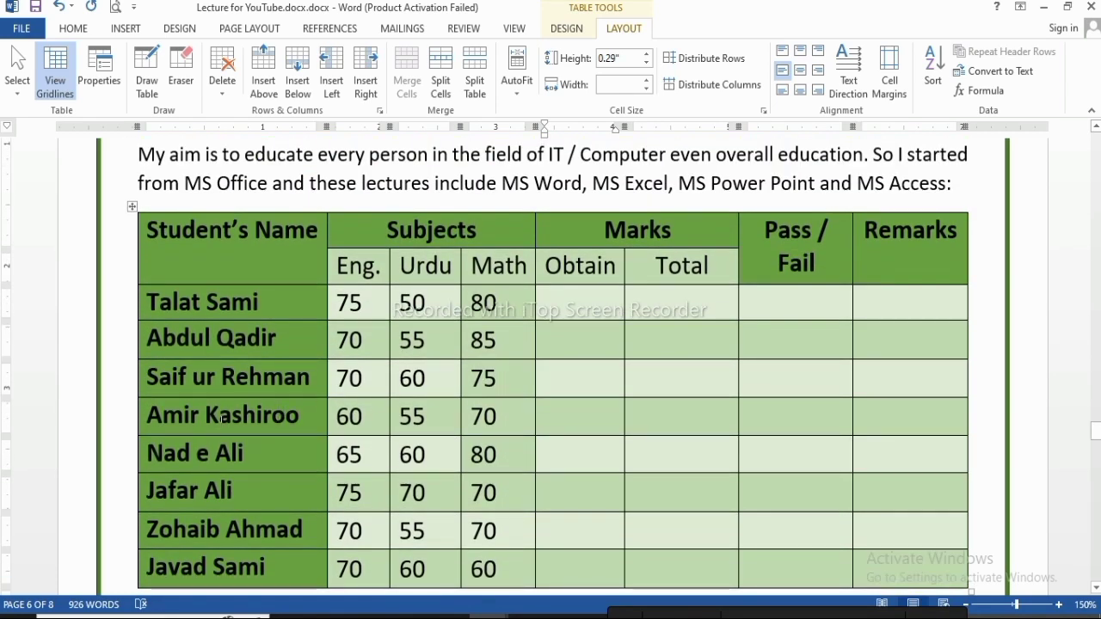
click(151, 415)
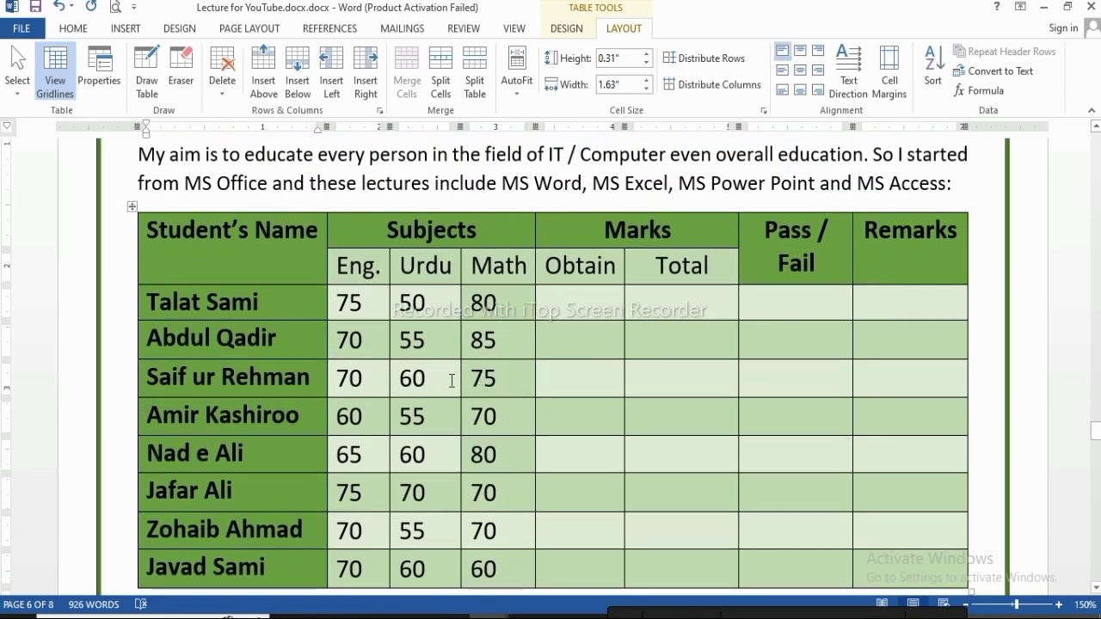
click(477, 83)
scroll(265, 419, down, 1)
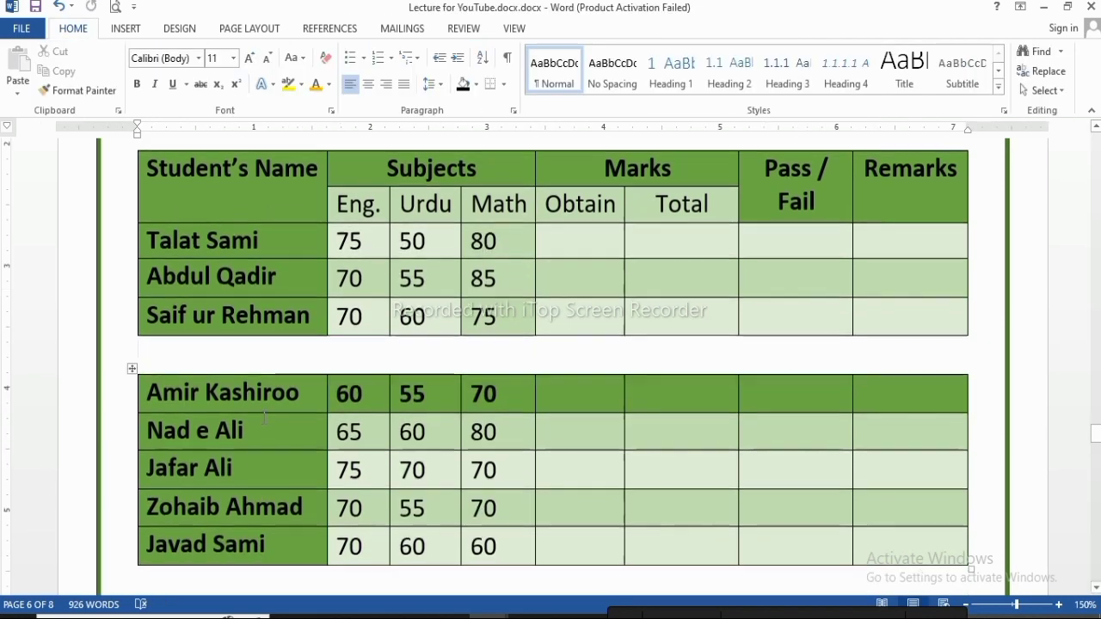
scroll(265, 419, down, 1)
scroll(497, 373, up, 1)
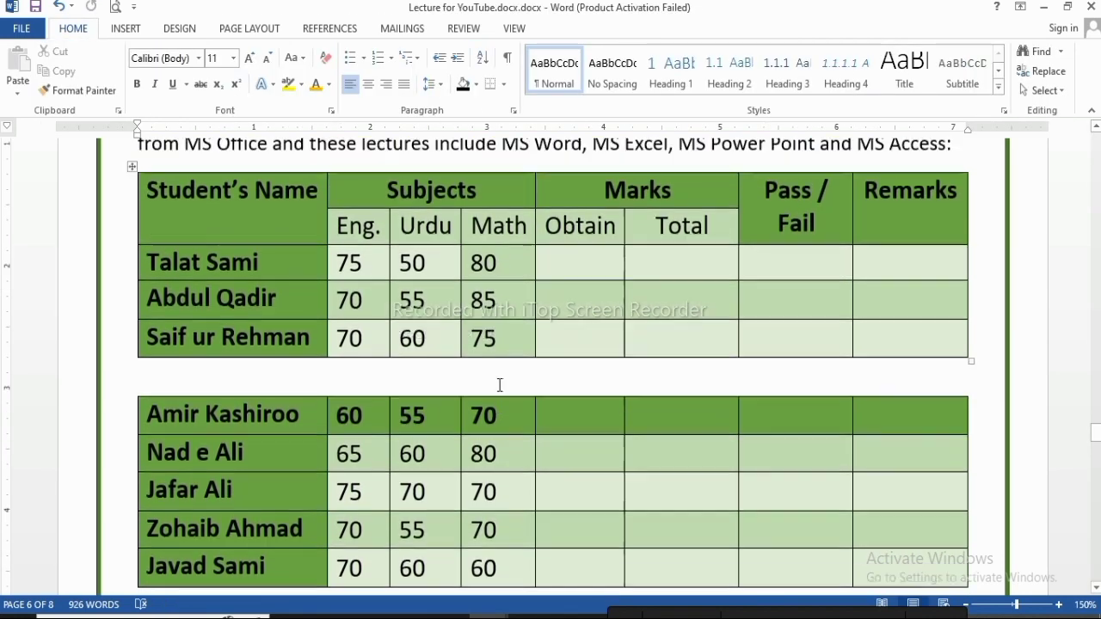
scroll(499, 384, up, 1)
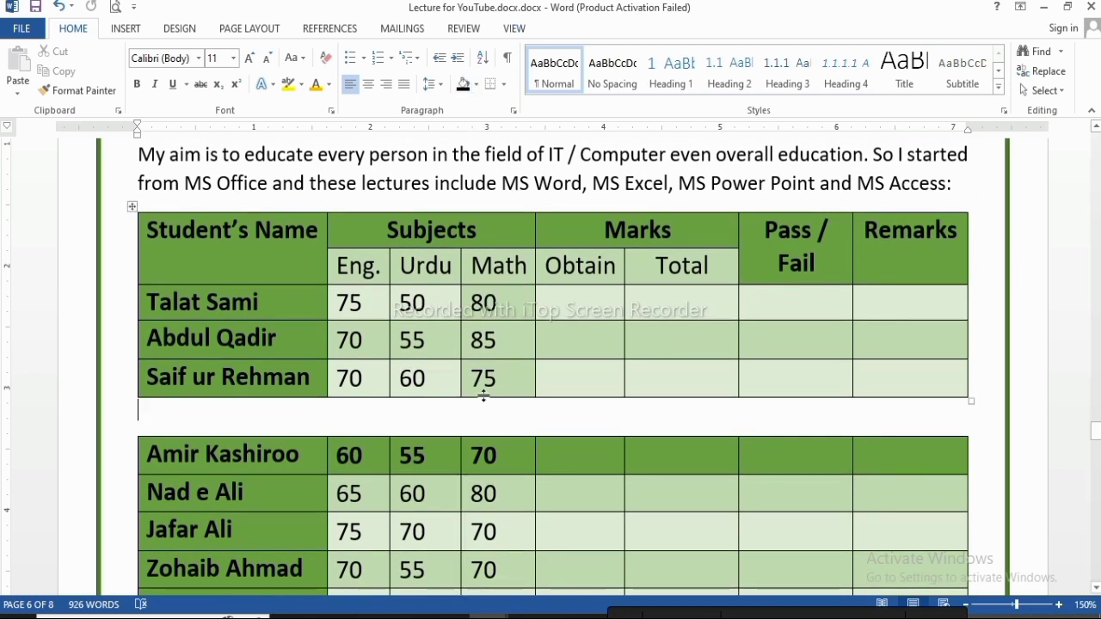
key(Delete)
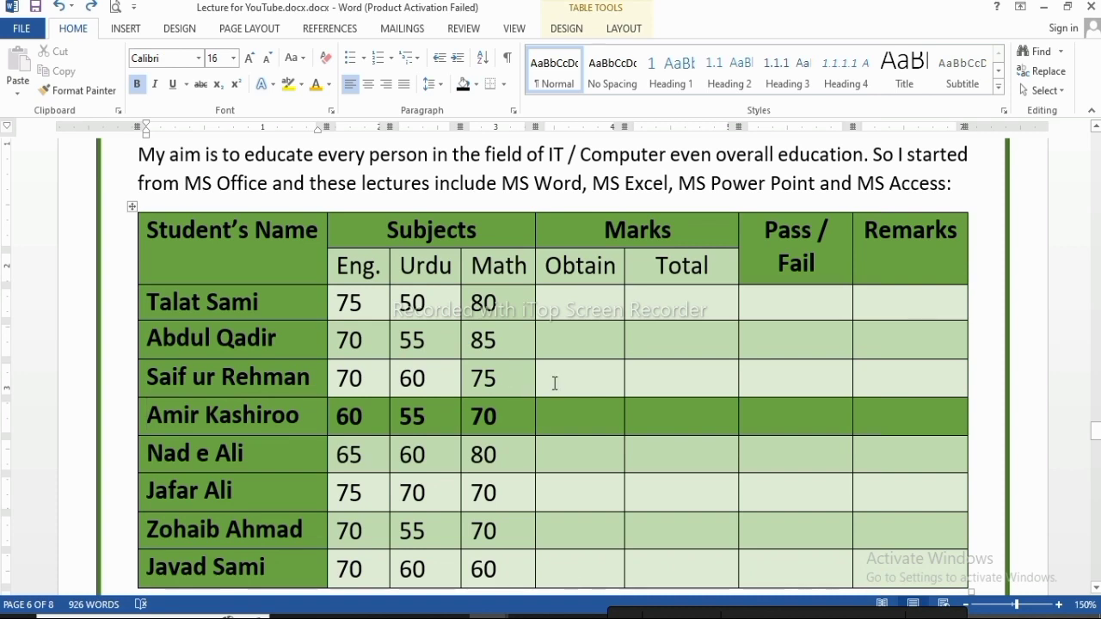
- AutoFit the student marks table's column widths to their contents
scroll(545, 387, up, 2)
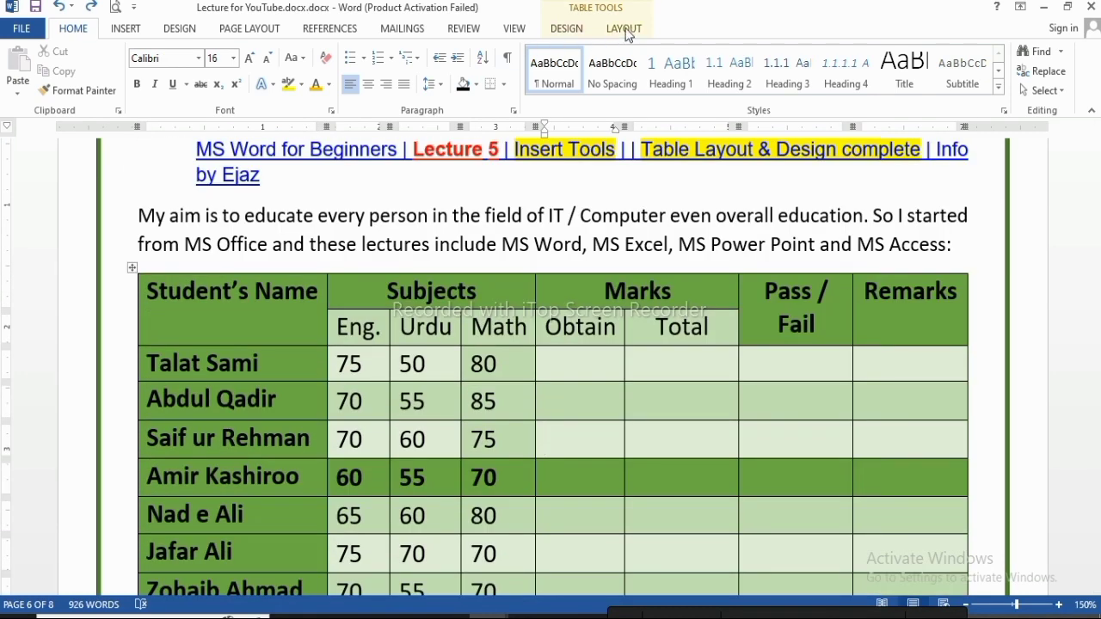
click(627, 31)
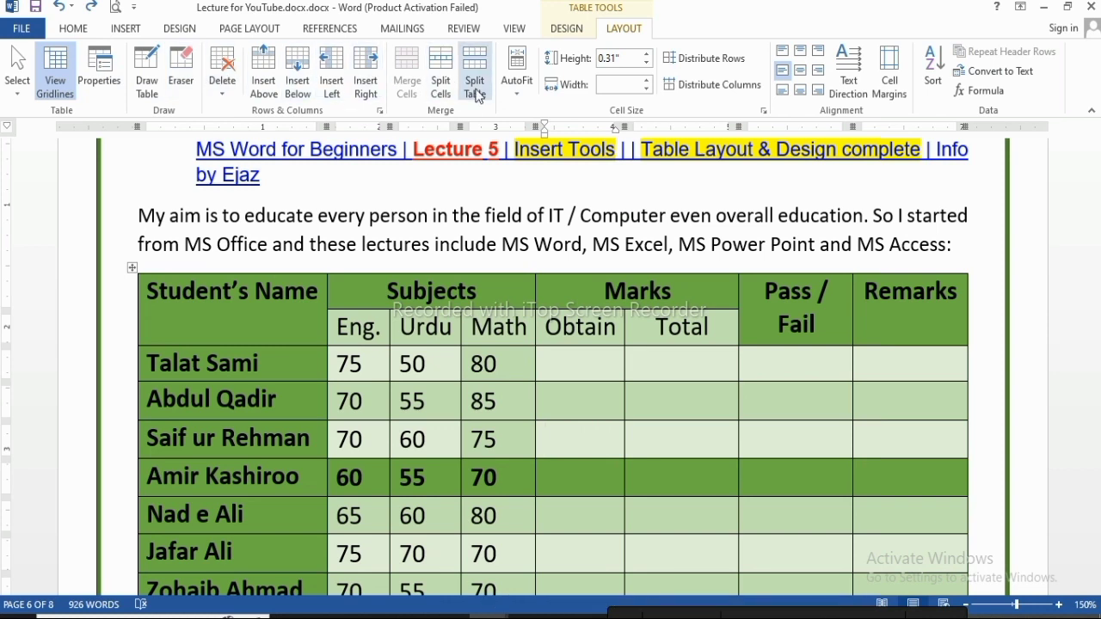
click(517, 95)
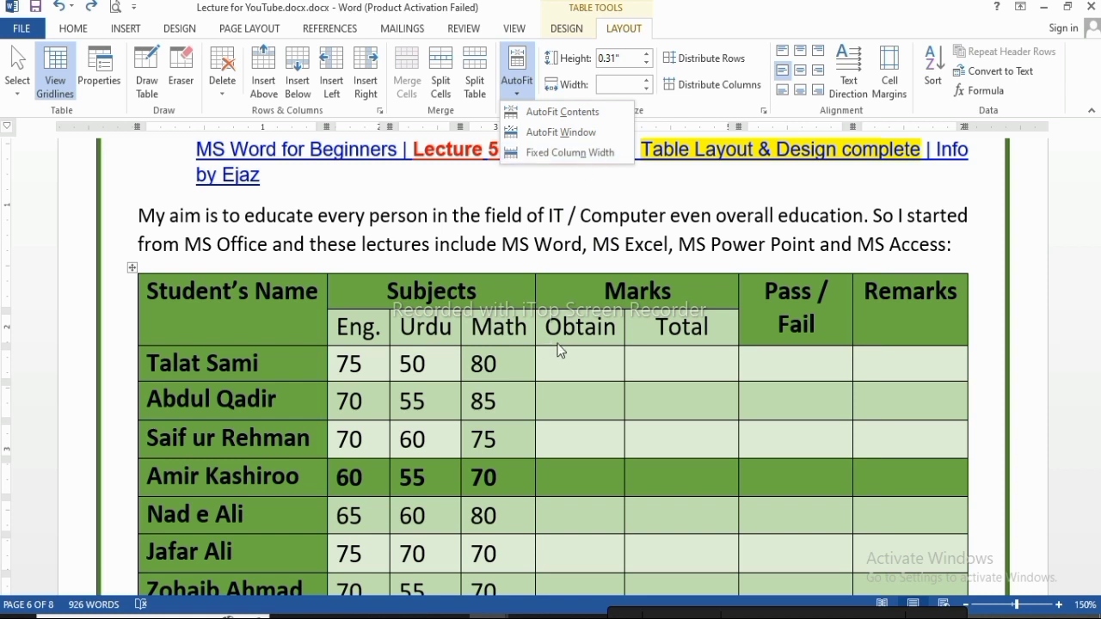
click(569, 112)
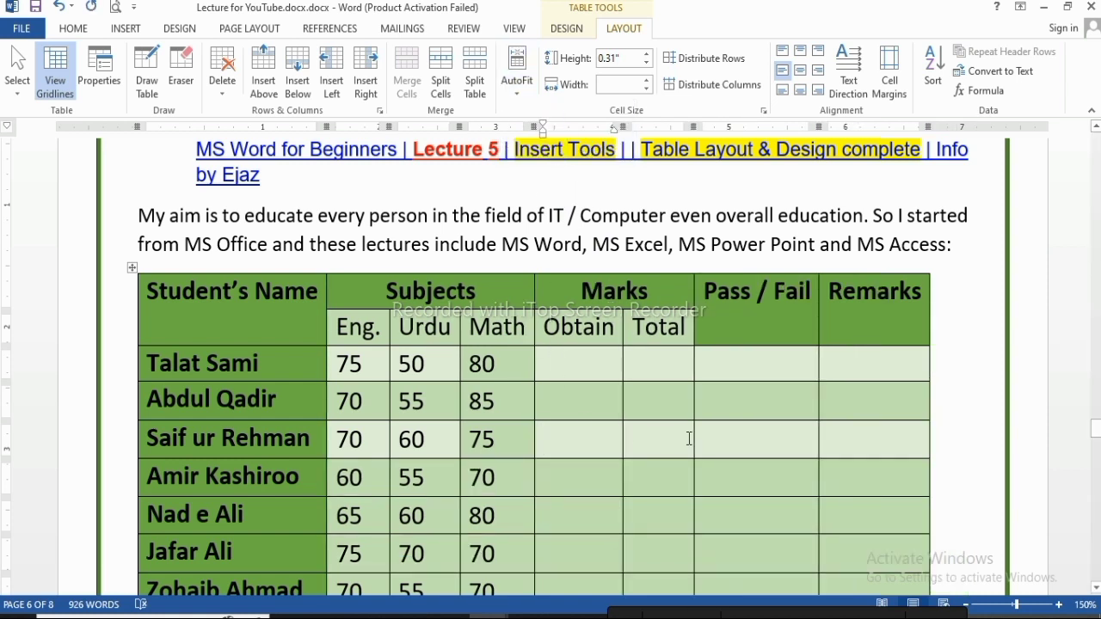
click(749, 364)
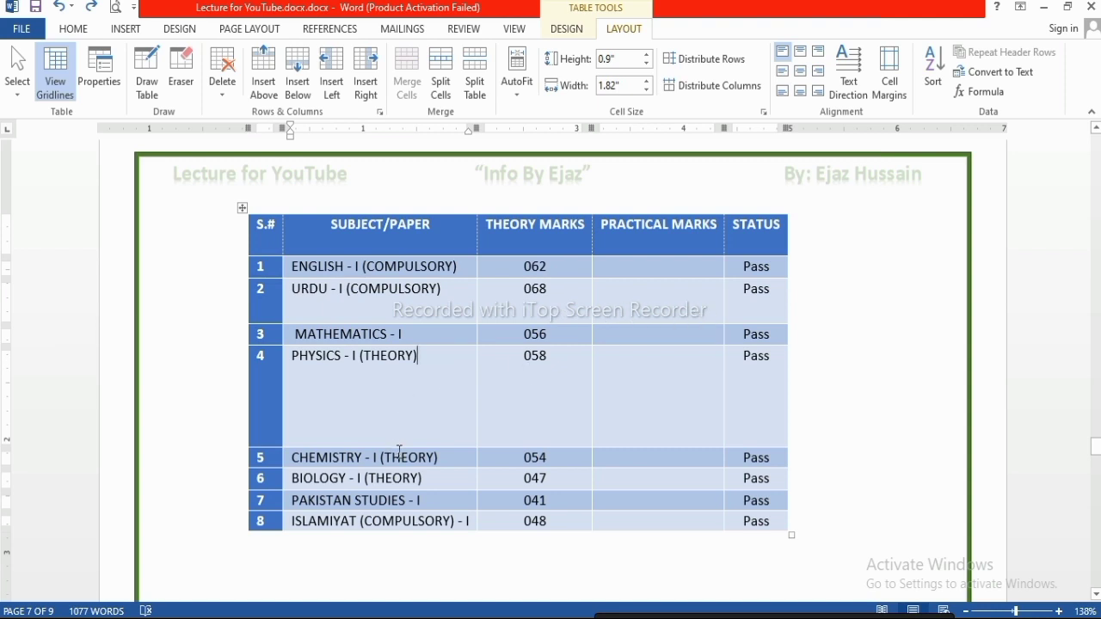
- Enlarge the Physics row of the page 7 subject table to about 1.08" high, and distribute all the table's rows evenly
drag(399, 447, 388, 480)
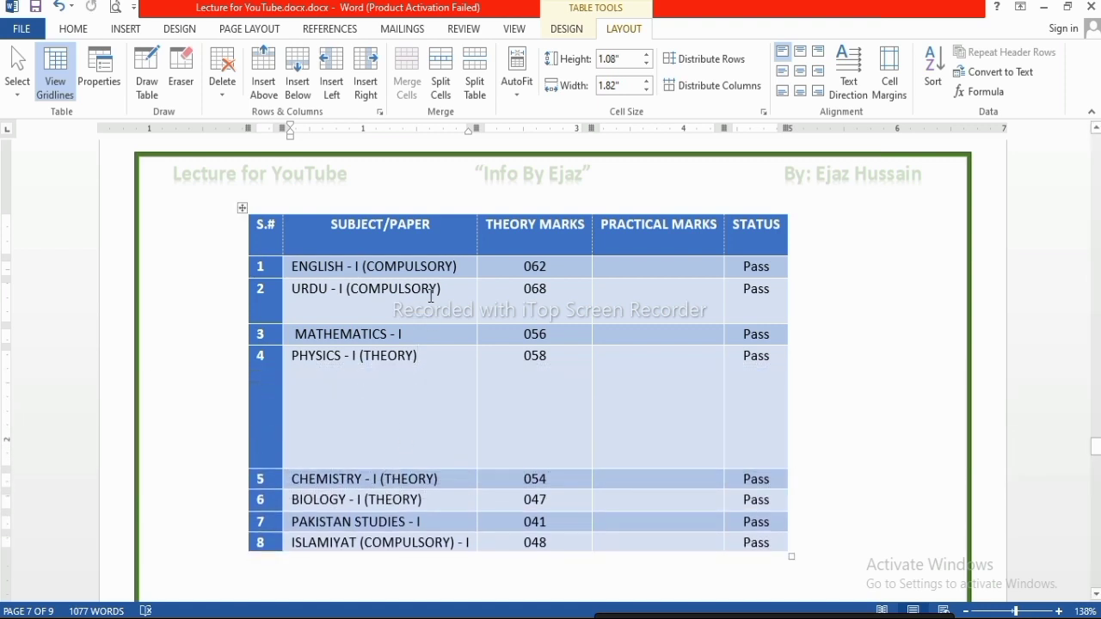
click(242, 209)
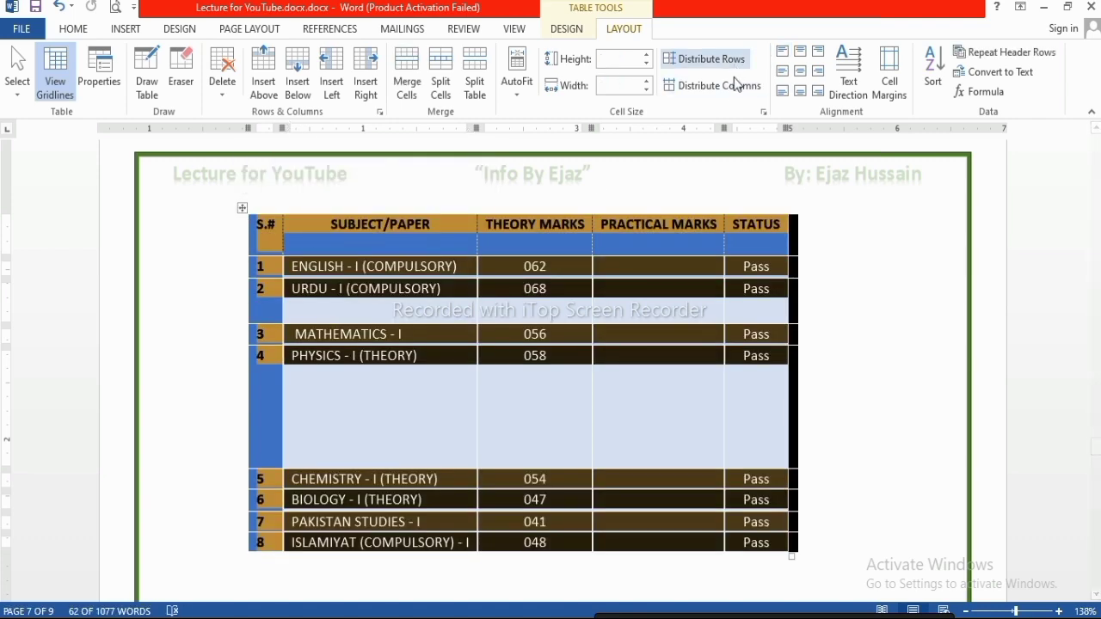
click(710, 60)
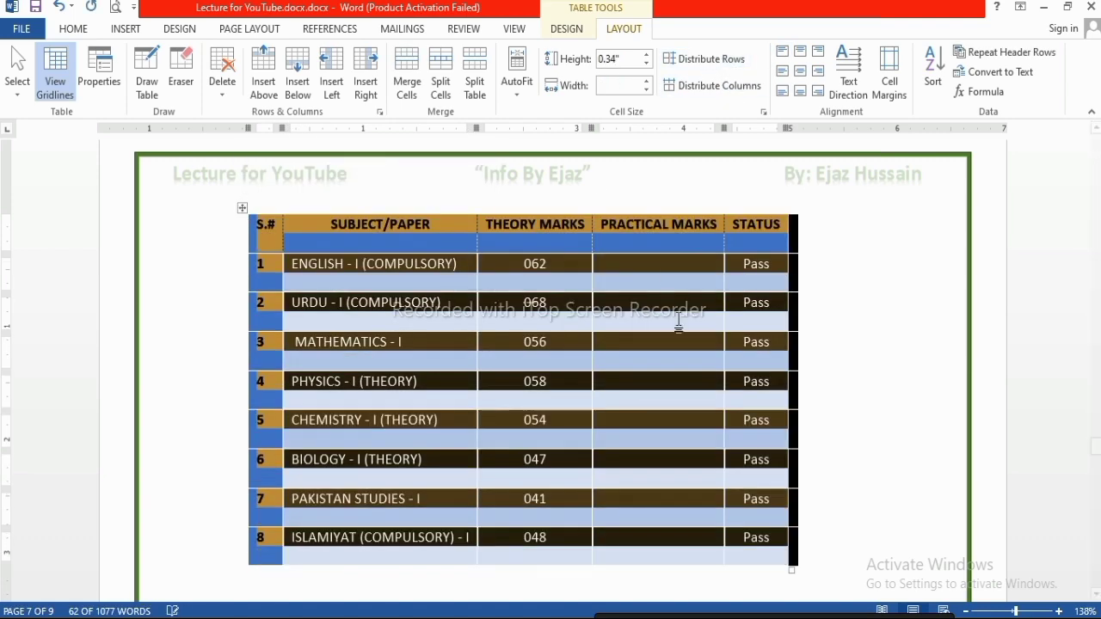
click(848, 295)
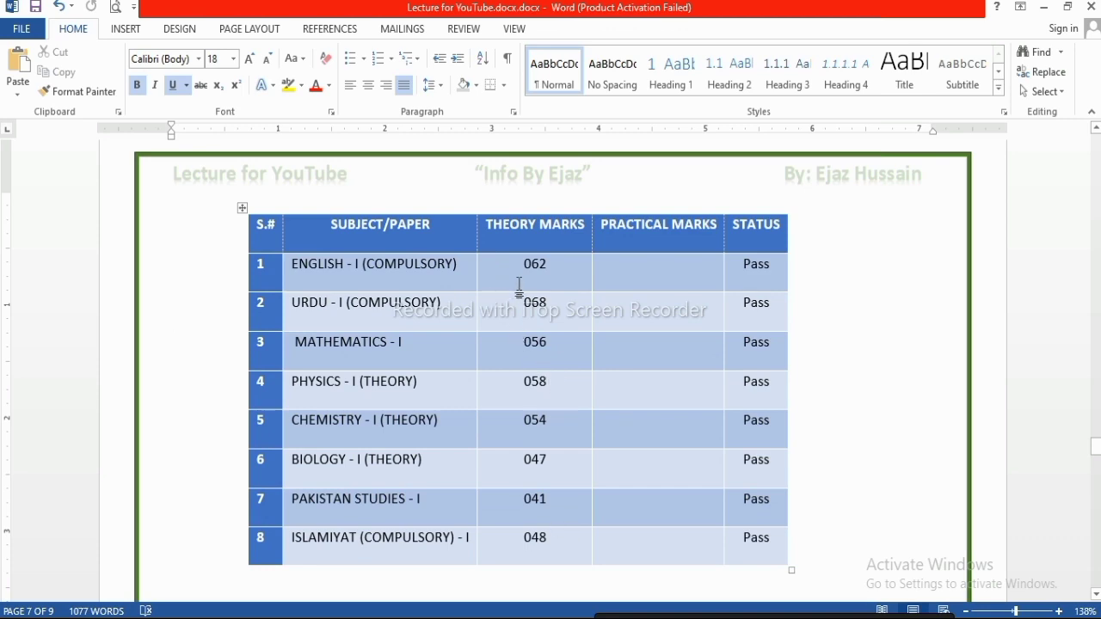
- Distribute all columns of the subject table to equal widths and check the result down to the last row
click(243, 207)
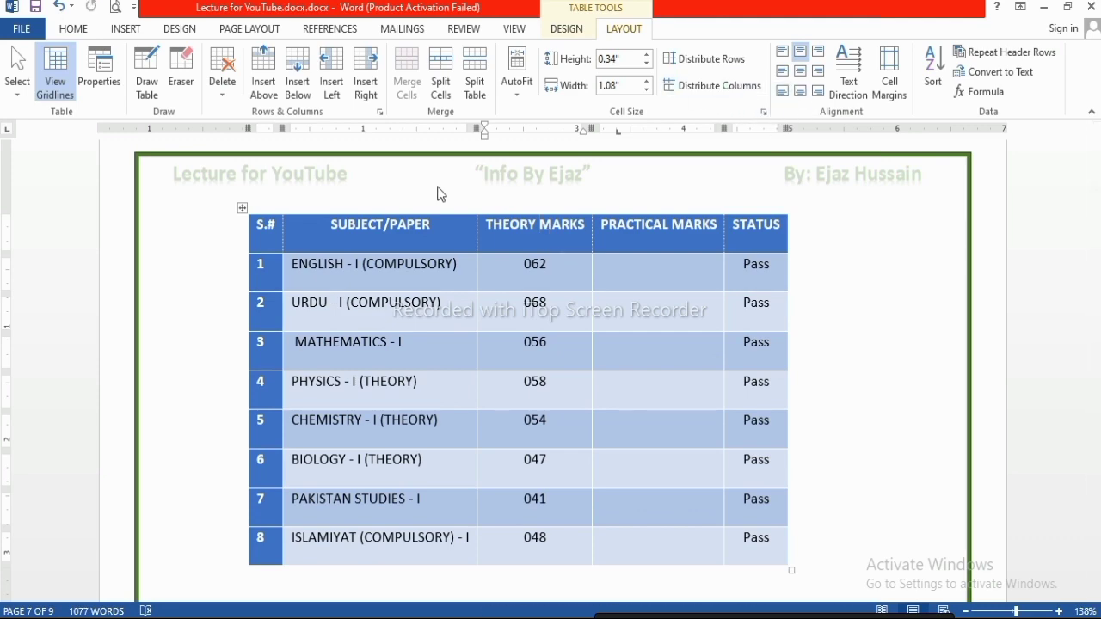
click(241, 208)
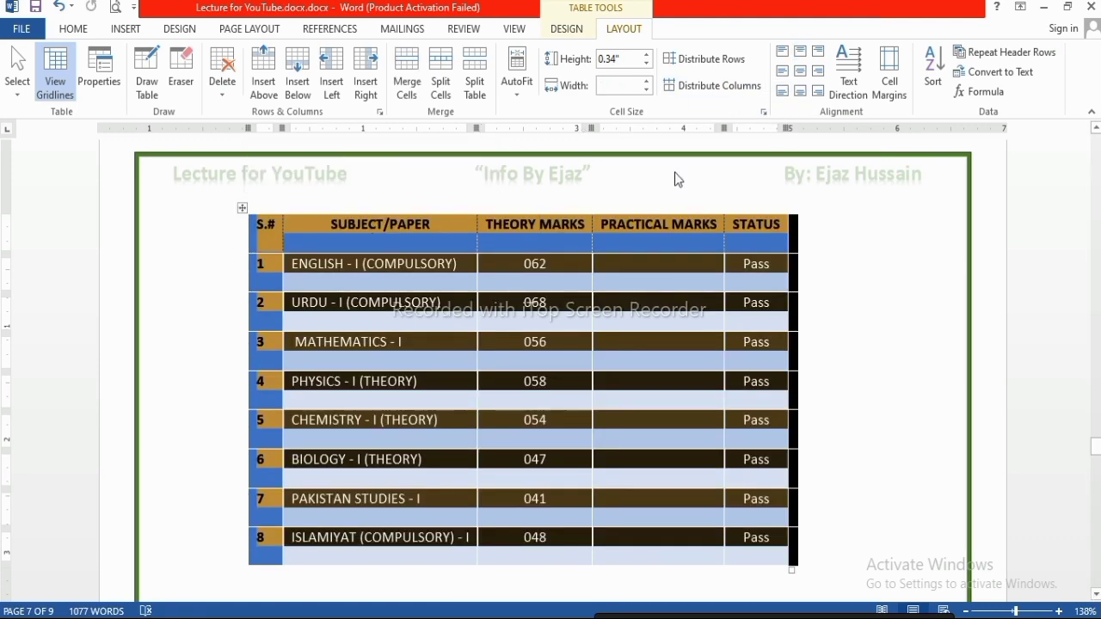
click(714, 85)
click(638, 296)
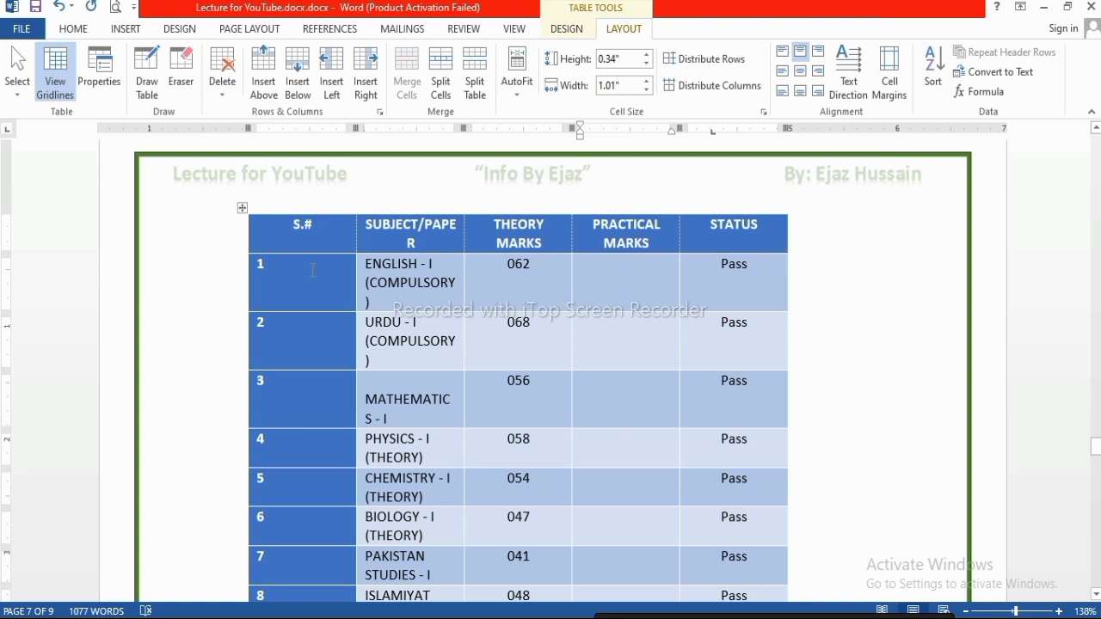
scroll(516, 404, down, 3)
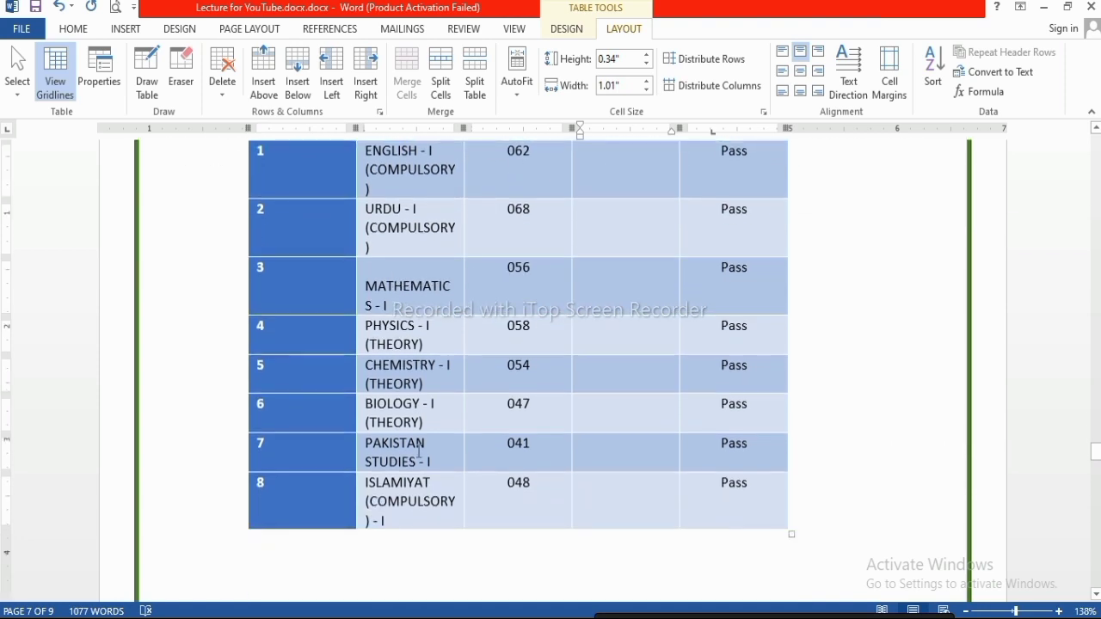
scroll(420, 446, up, 1)
scroll(495, 348, up, 1)
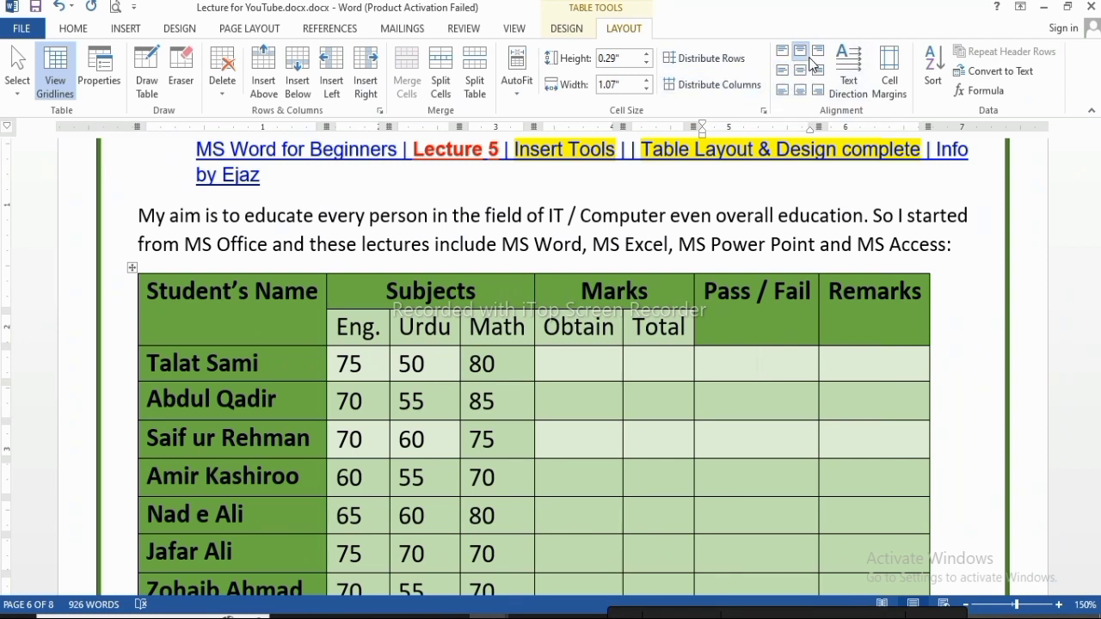
- Centre the Student's Name and Pass / Fail headings horizontally and vertically in their merged cells
click(227, 317)
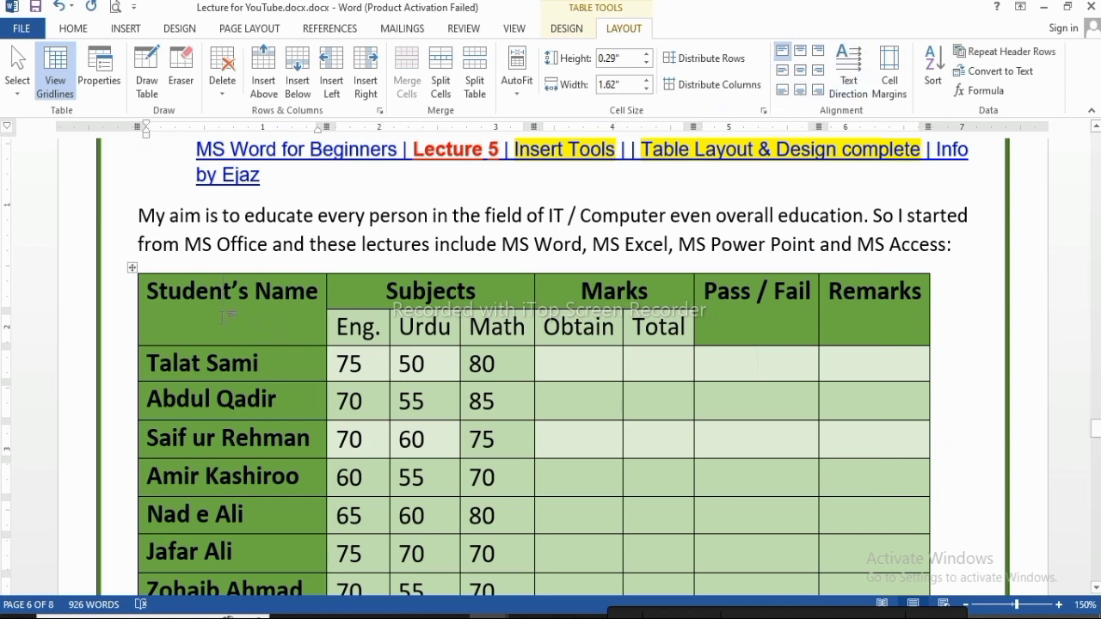
click(801, 70)
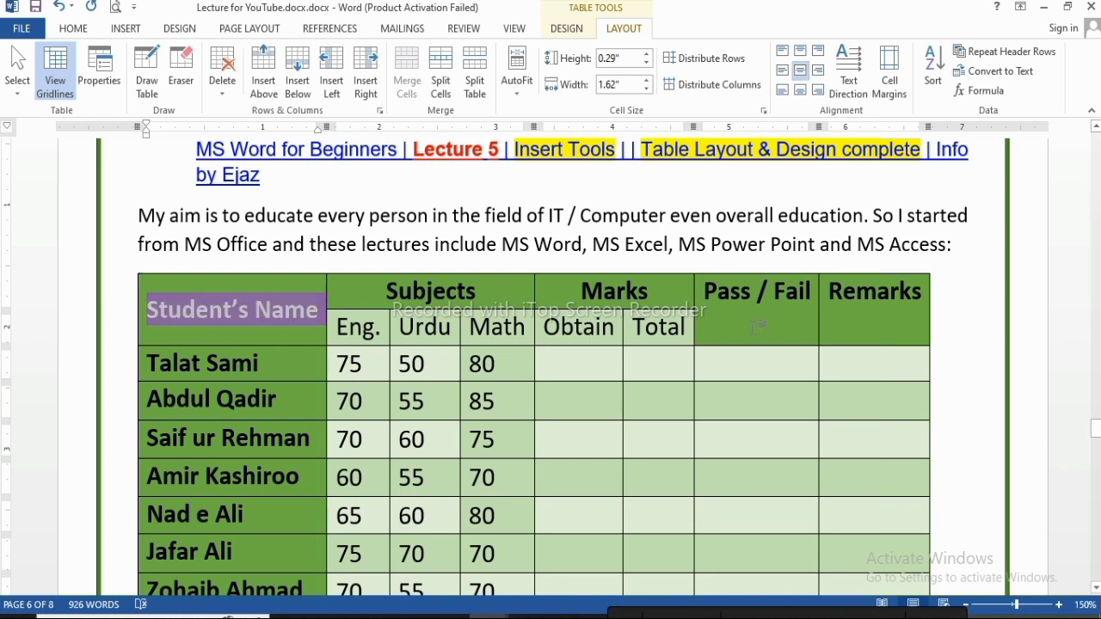
click(713, 324)
click(801, 71)
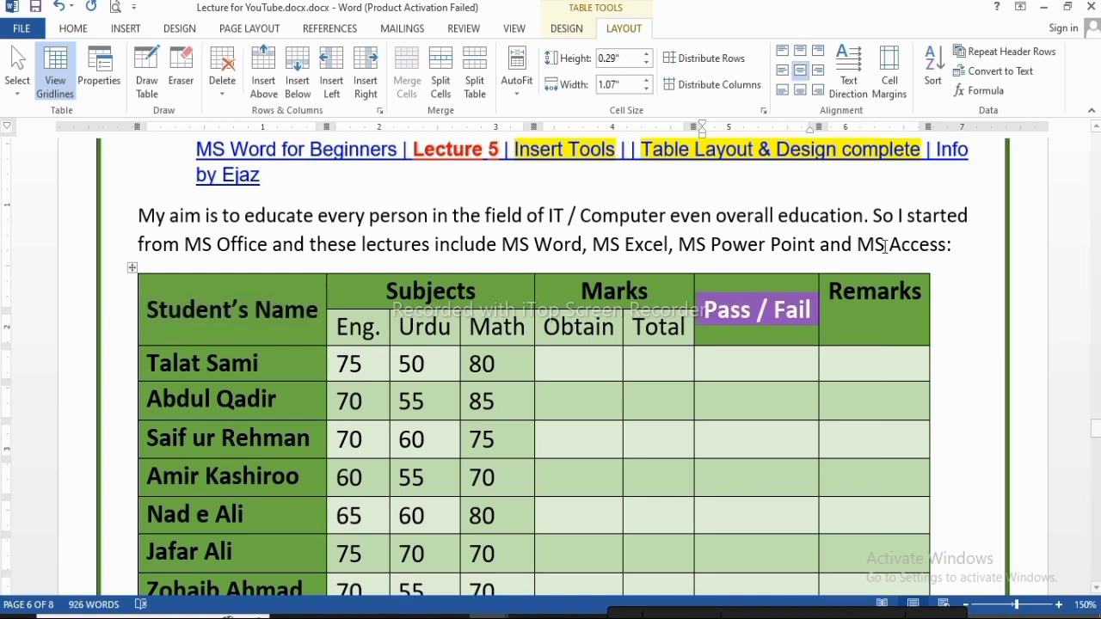
- Centre the Remarks heading in its merged cell, and shade the subheadings from Eng. to Total in the header's dark green
click(871, 331)
click(801, 71)
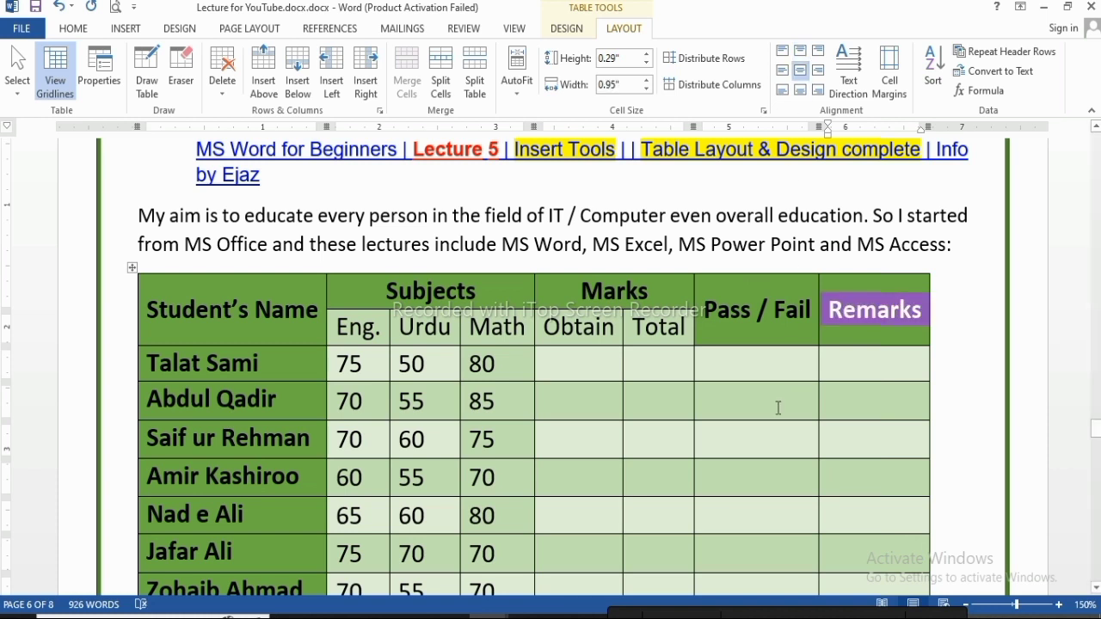
click(593, 361)
click(567, 29)
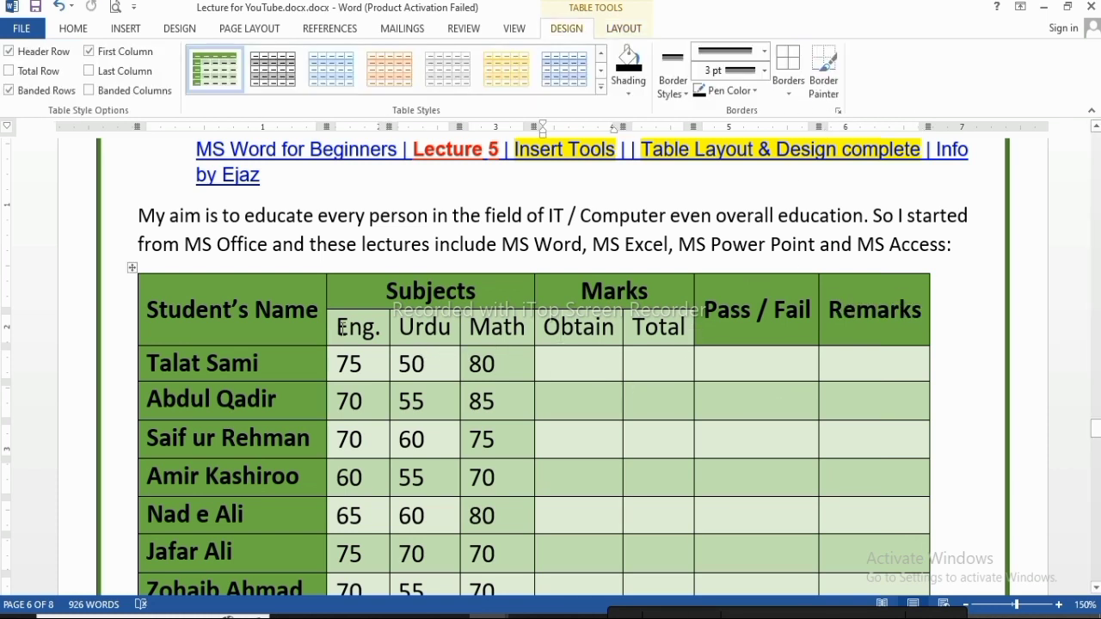
drag(341, 327, 634, 327)
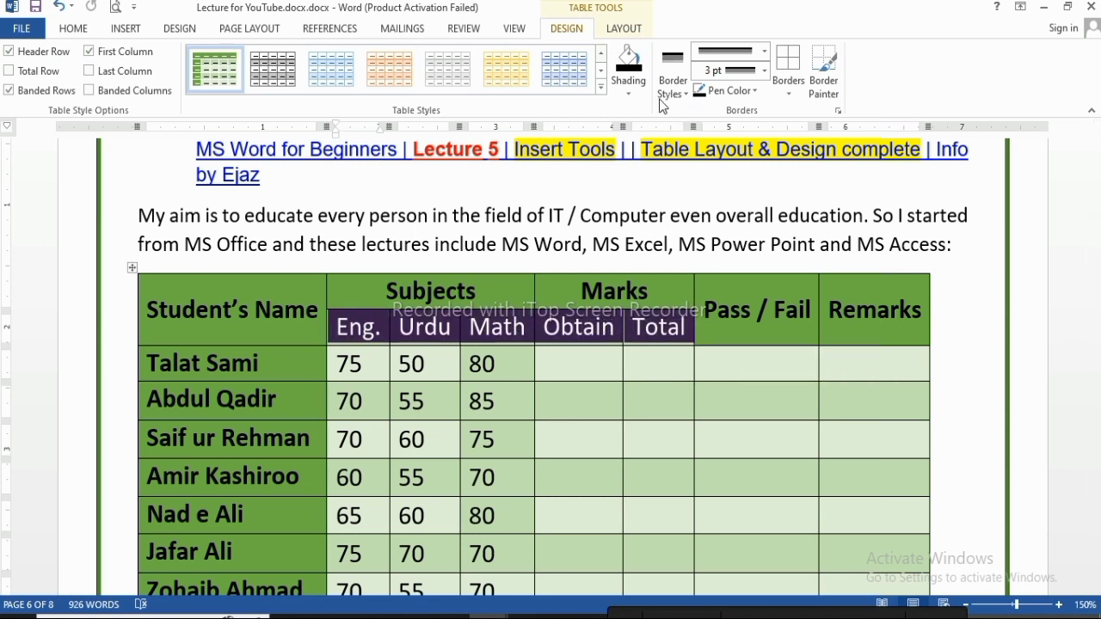
click(629, 86)
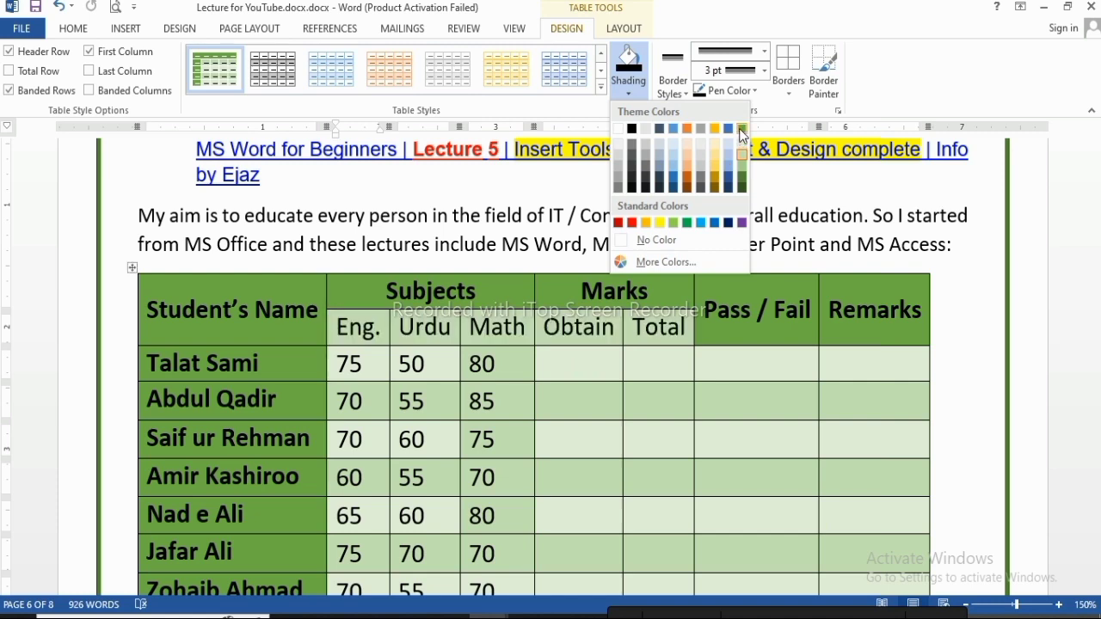
click(727, 166)
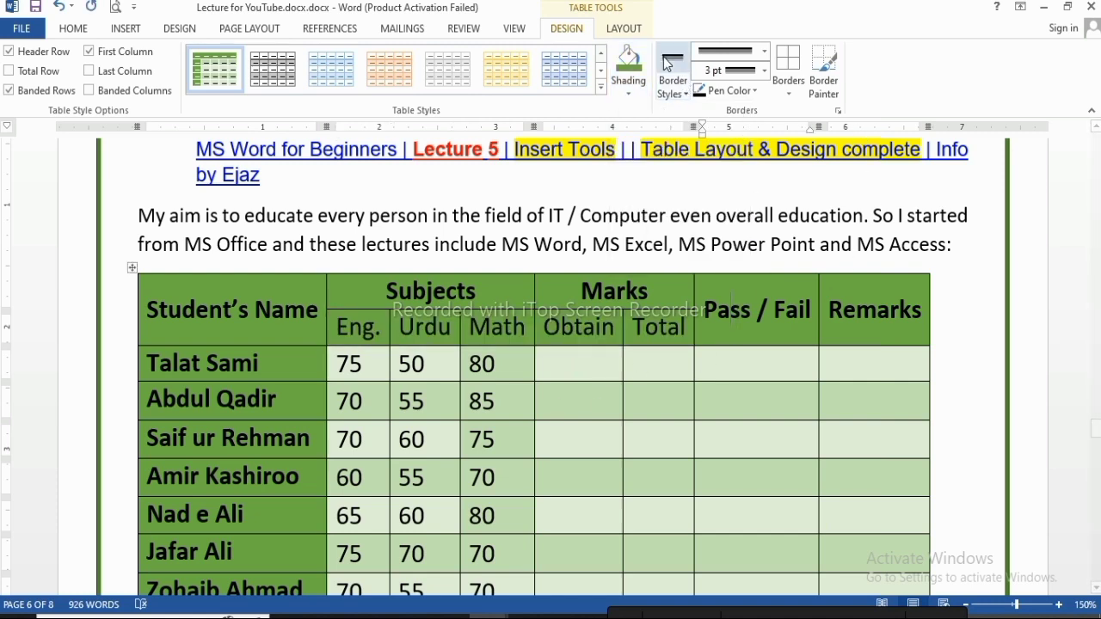
- Merge all eight empty student cells below the Remarks heading into one tall cell
click(634, 26)
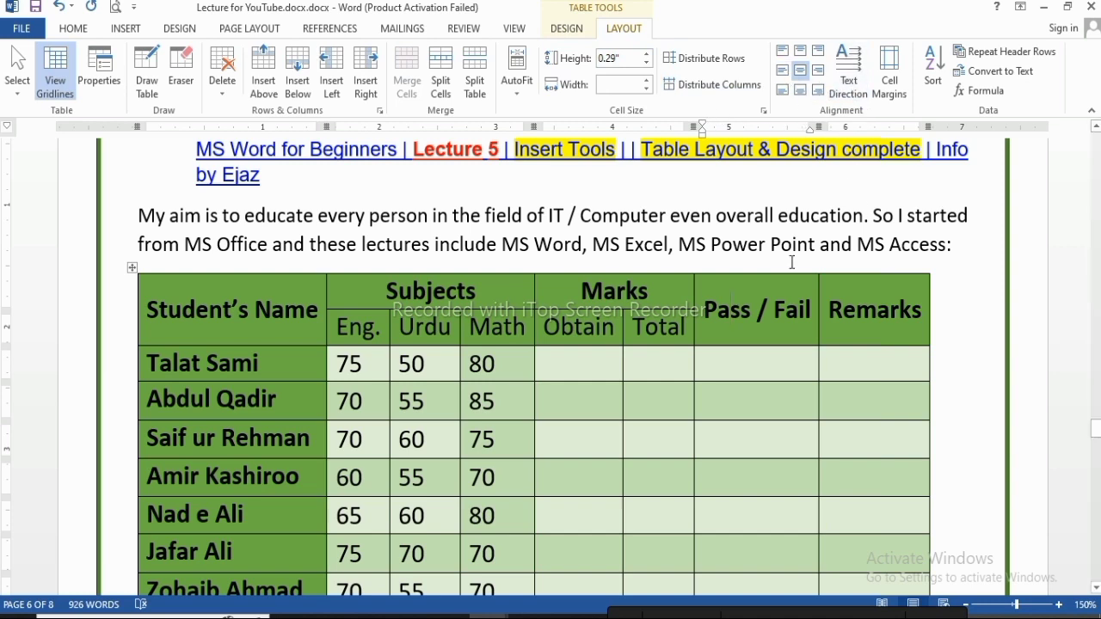
scroll(654, 393, down, 3)
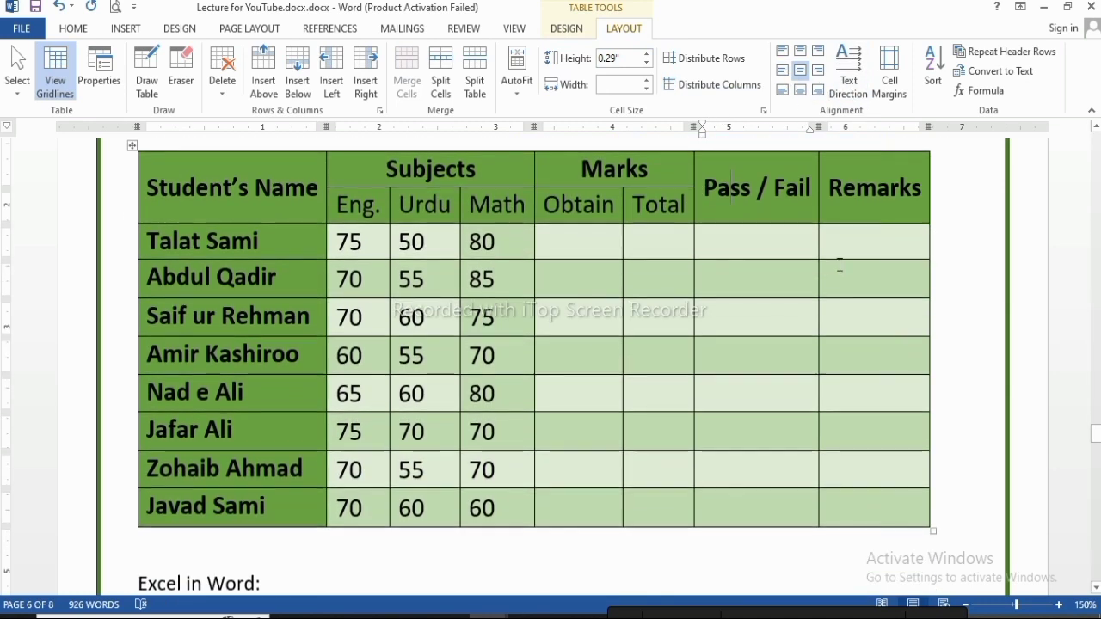
scroll(783, 334, up, 2)
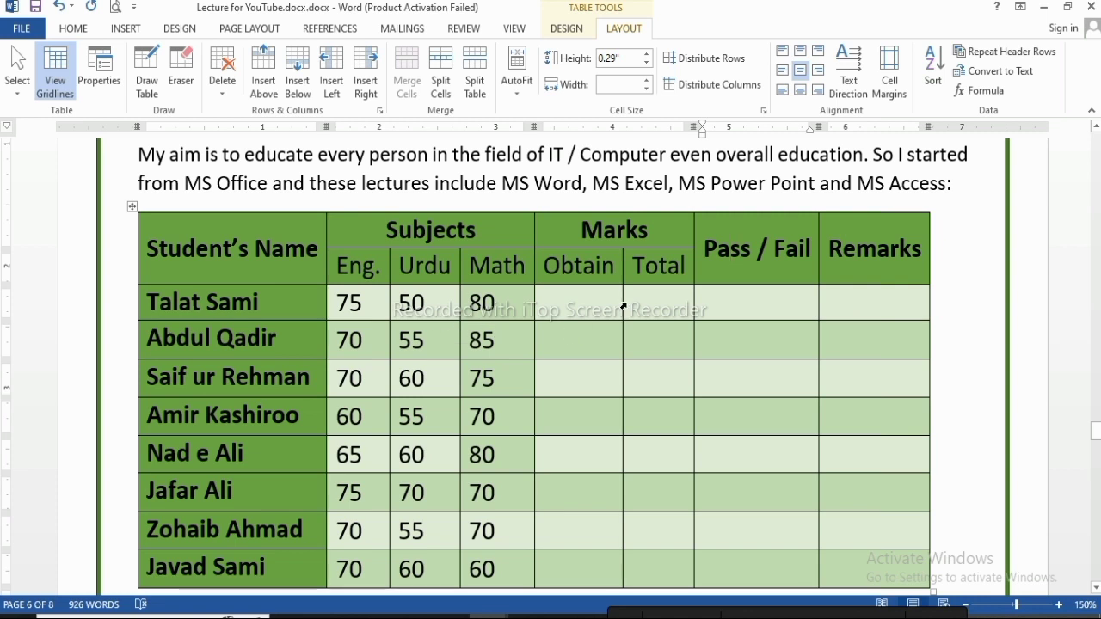
click(859, 300)
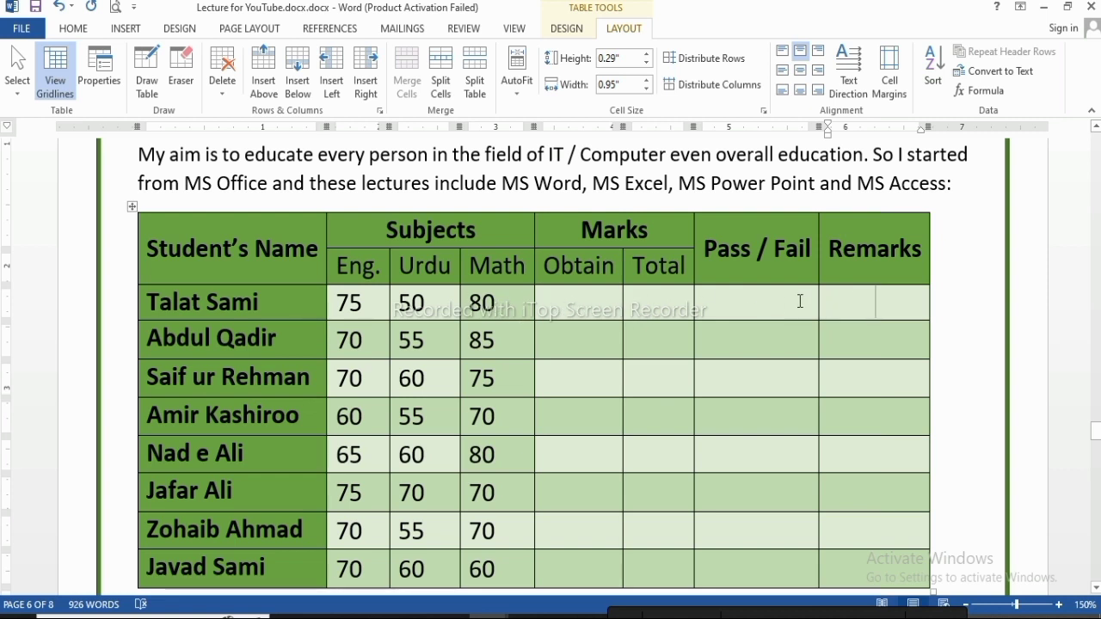
drag(853, 302, 870, 563)
scroll(852, 430, down, 1)
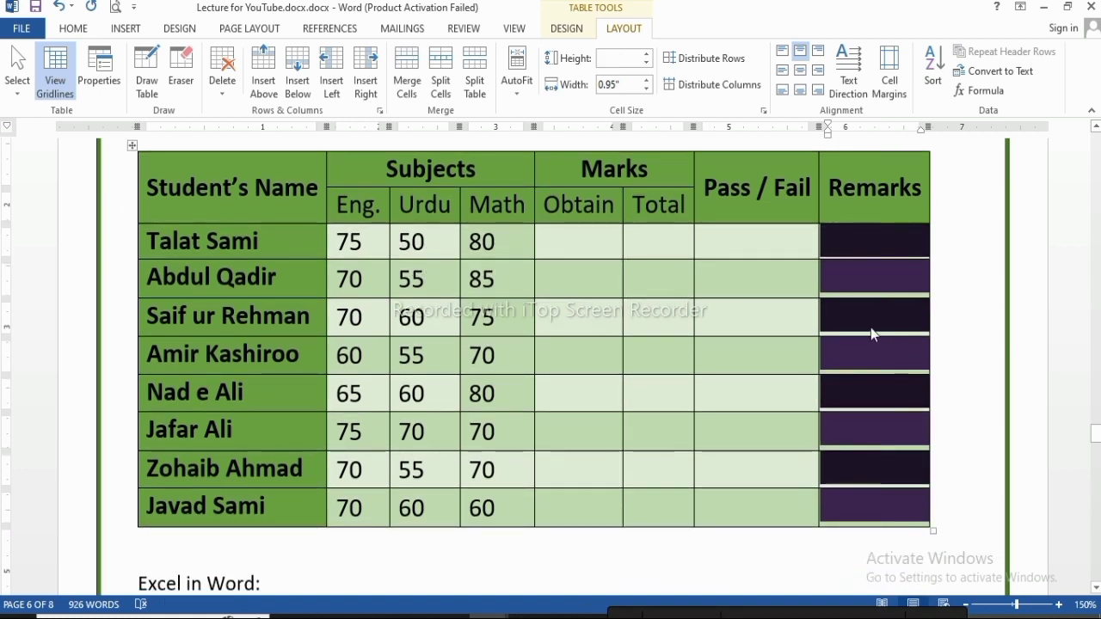
scroll(779, 401, up, 1)
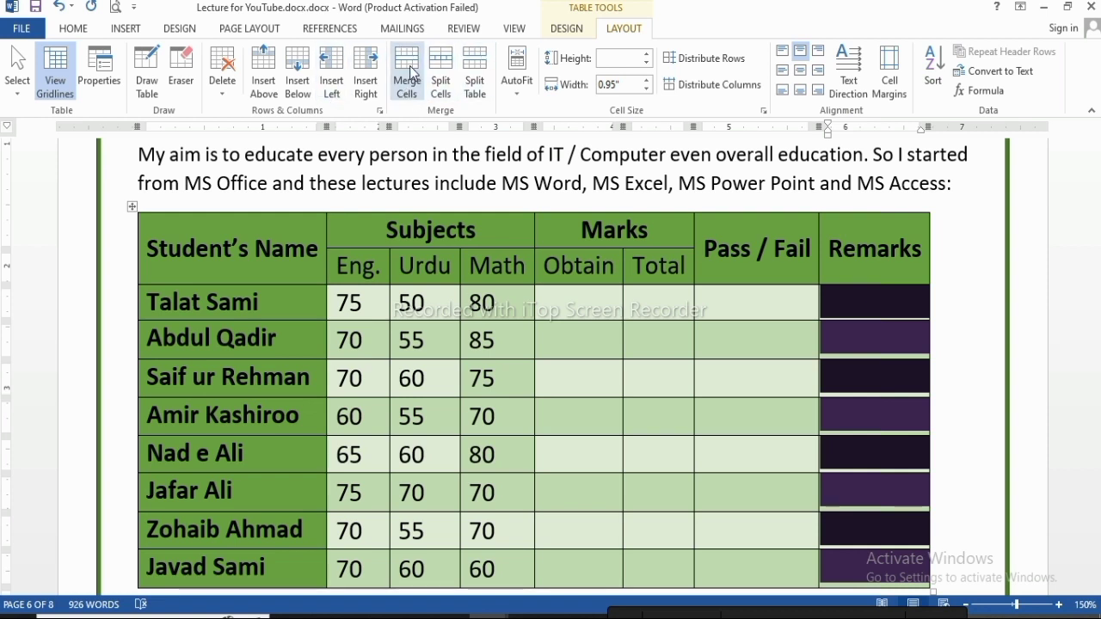
click(410, 66)
- Enter "No supply" in the merged Remarks cell and centre it horizontally and vertically
click(880, 322)
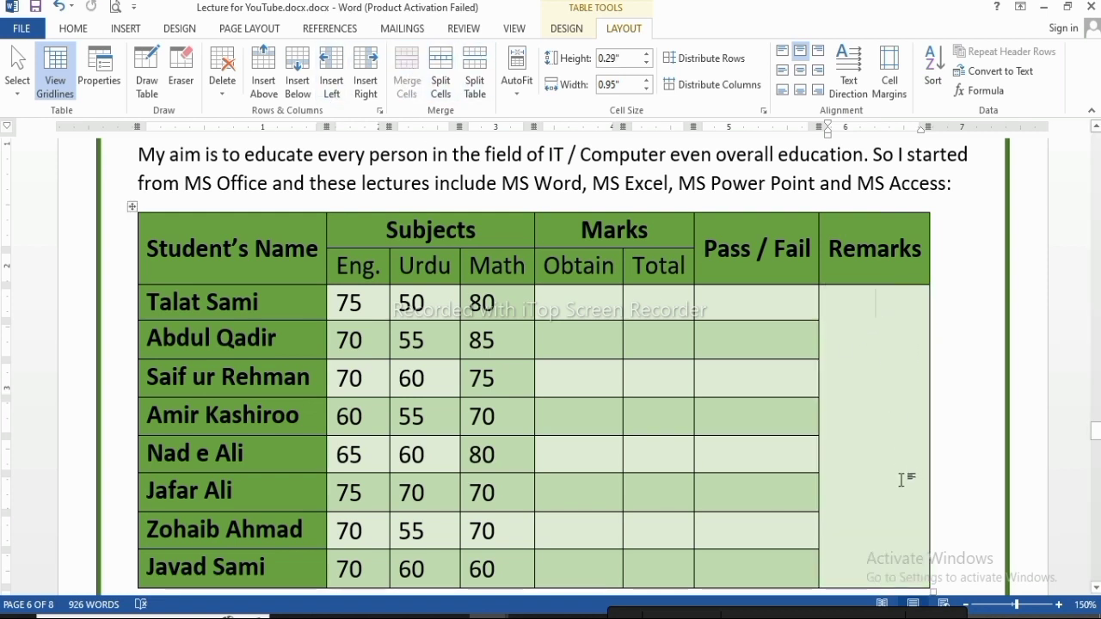
text(no)
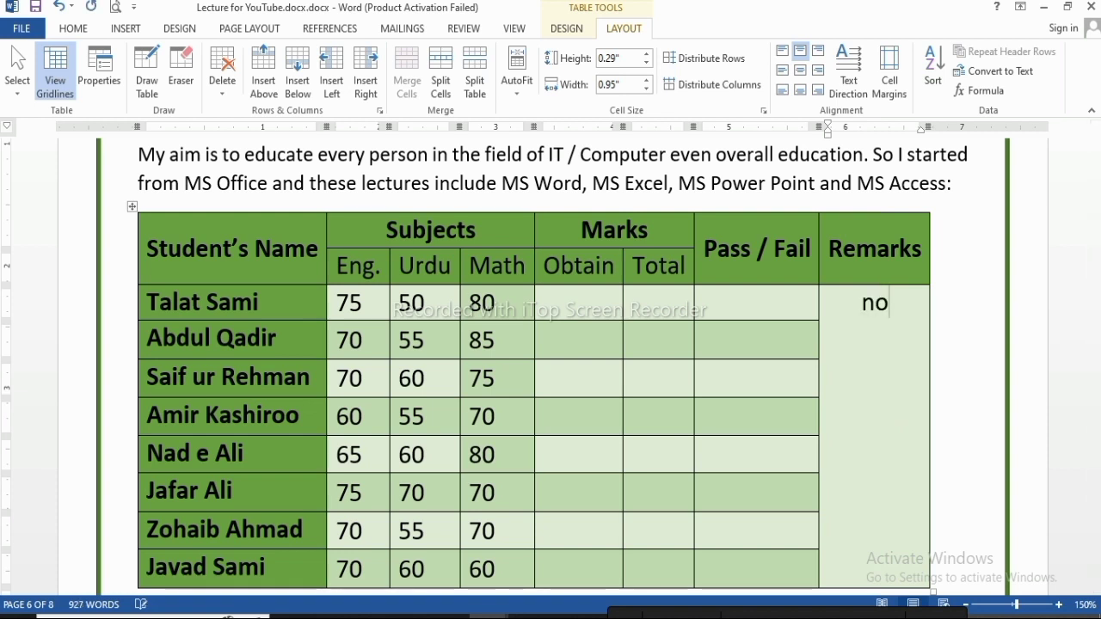
text( supply)
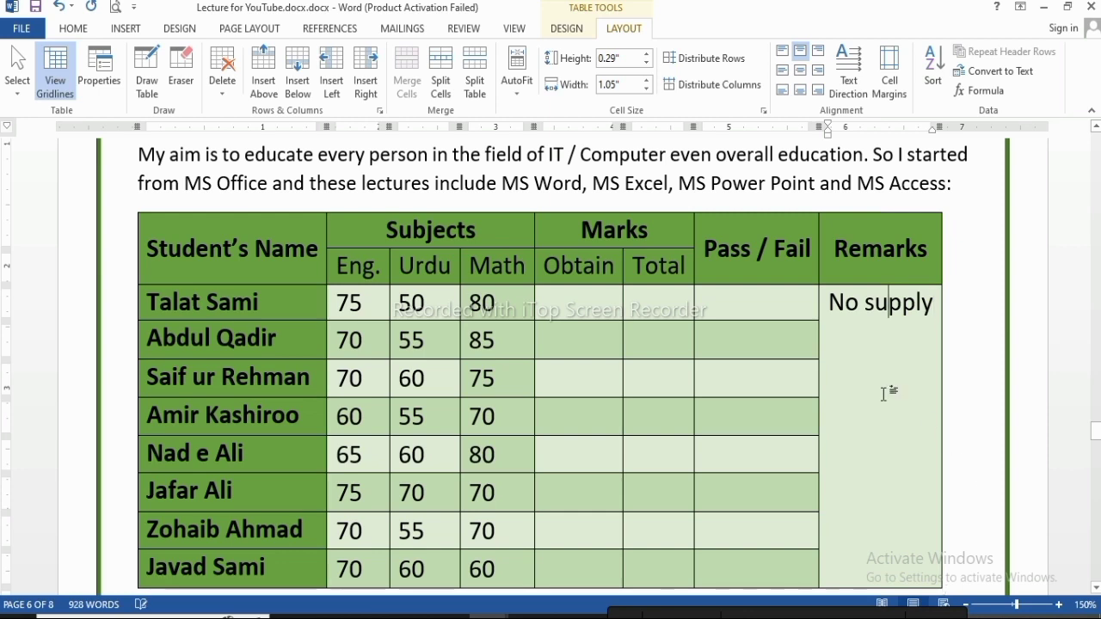
scroll(863, 350, down, 1)
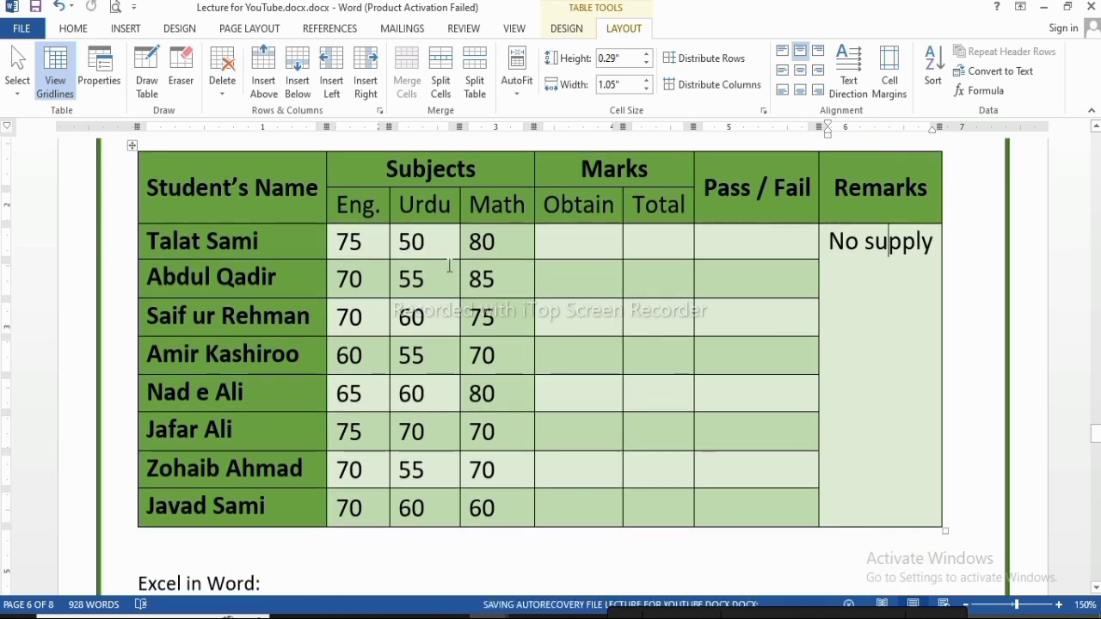
click(800, 70)
click(886, 455)
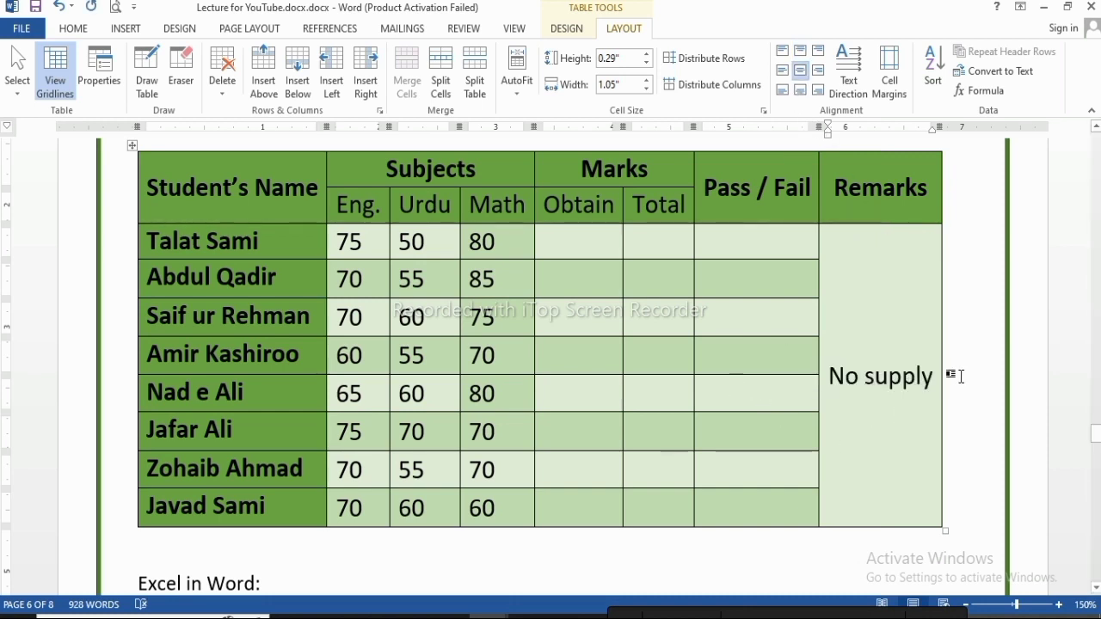
- Rotate the "No supply" text to read vertically downward and enlarge its font to nearly fill the merged cell's height
click(858, 370)
click(851, 81)
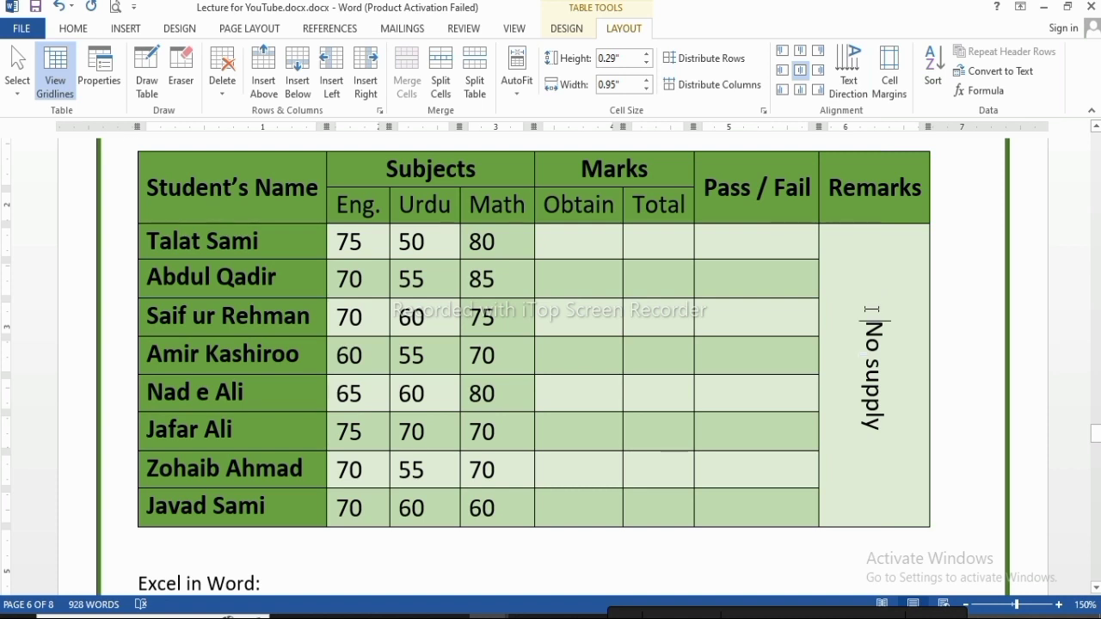
drag(872, 322, 866, 449)
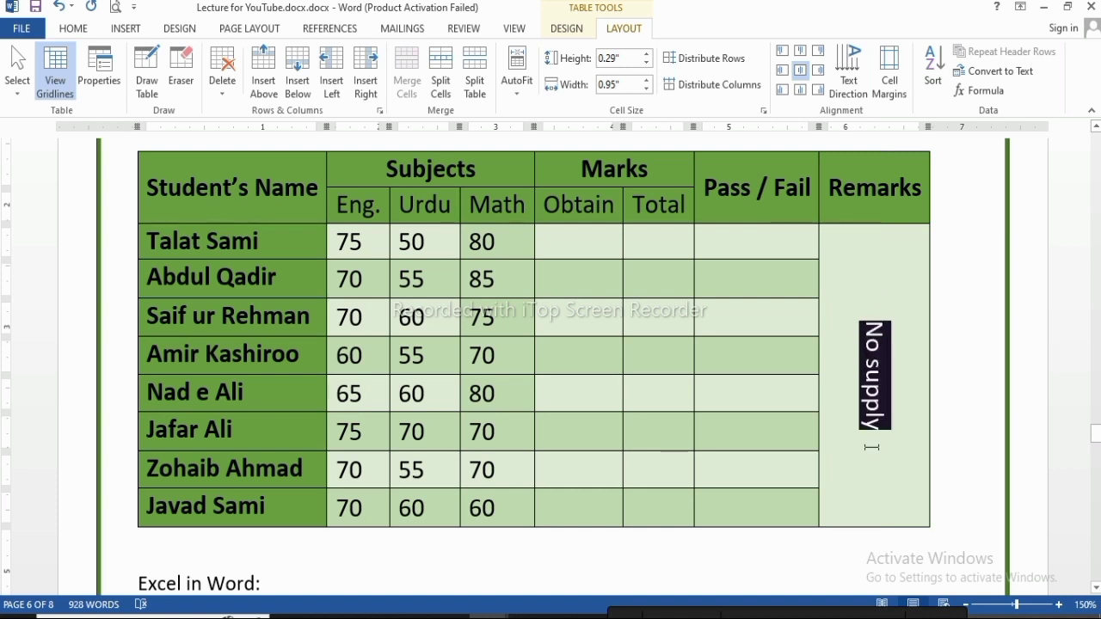
click(79, 31)
click(252, 60)
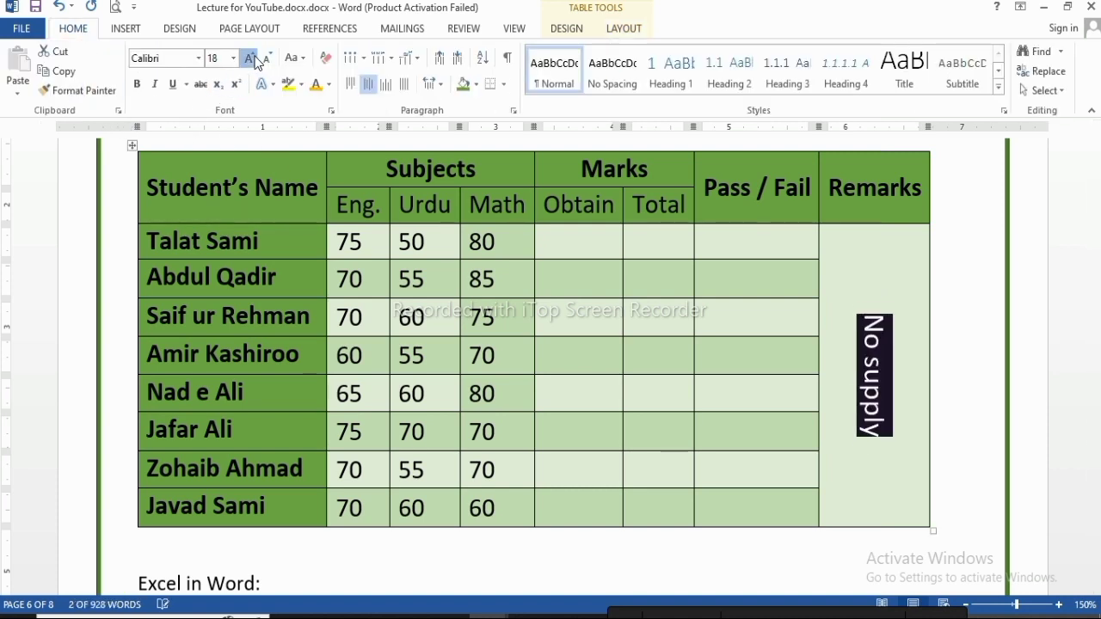
click(252, 60)
click(252, 60)
click(252, 60)
click(252, 60)
click(252, 61)
click(252, 60)
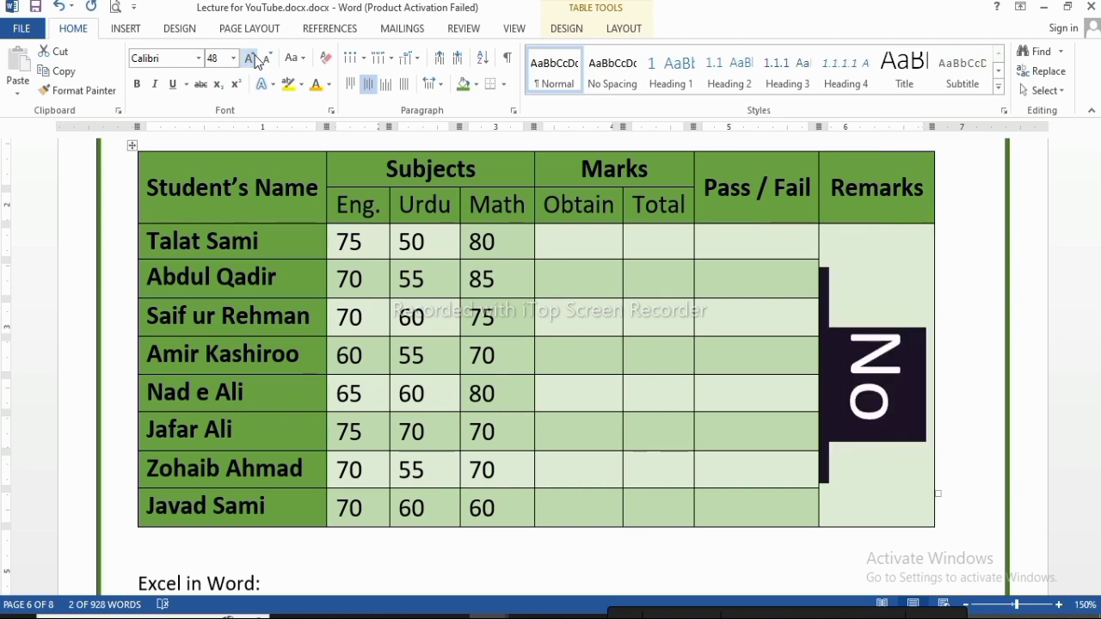
- Fill the Pass / Fail column with "Pass" for all eight students
click(766, 327)
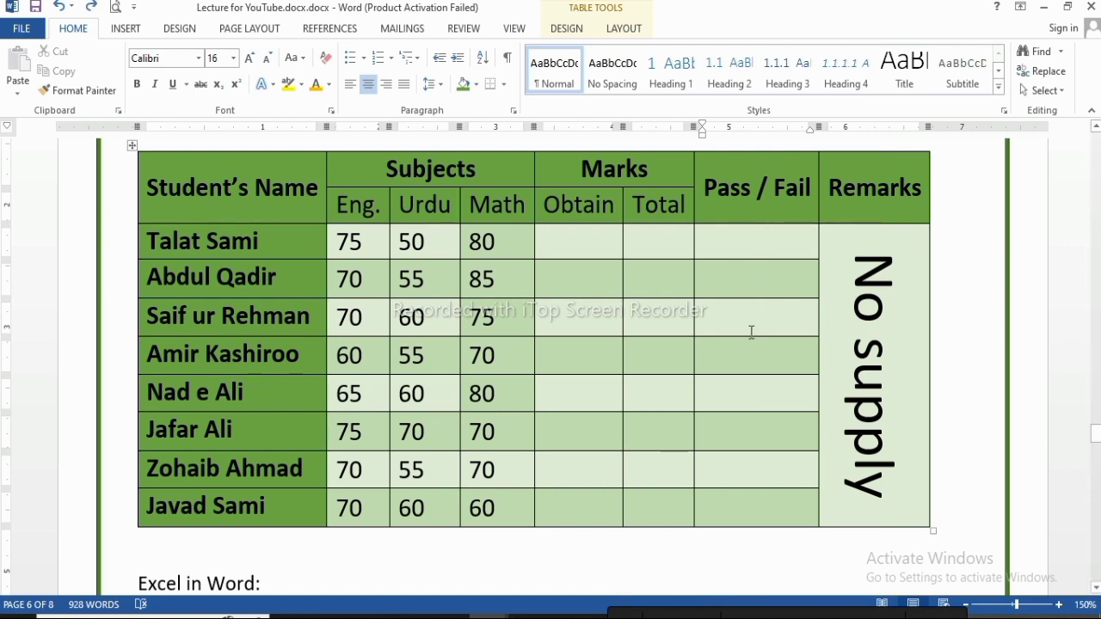
text(Pass)
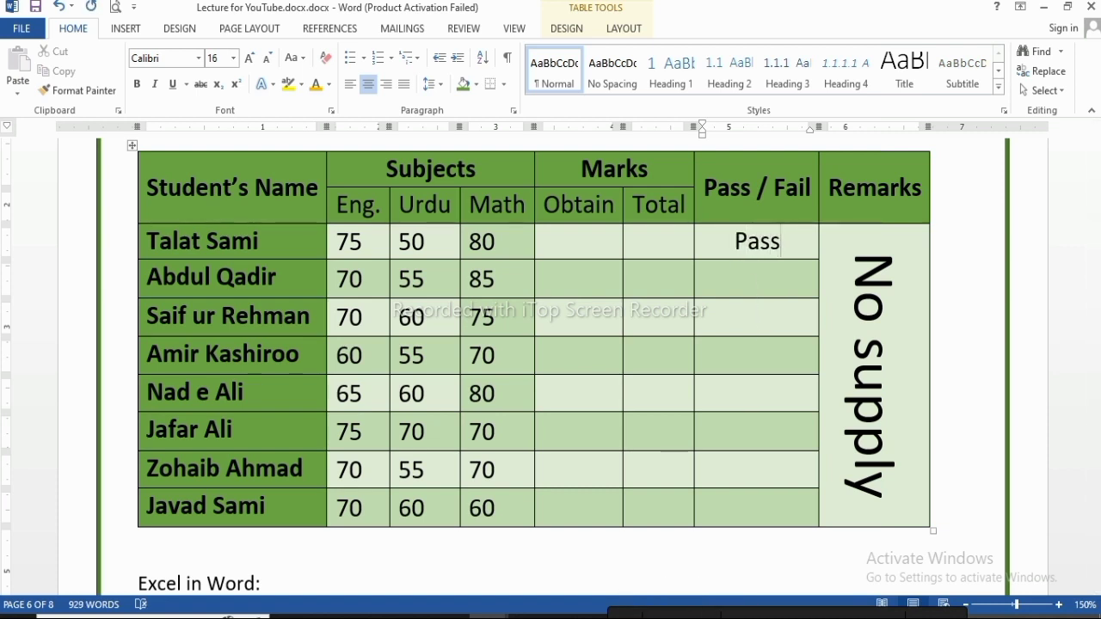
key(Down)
text(Pass)
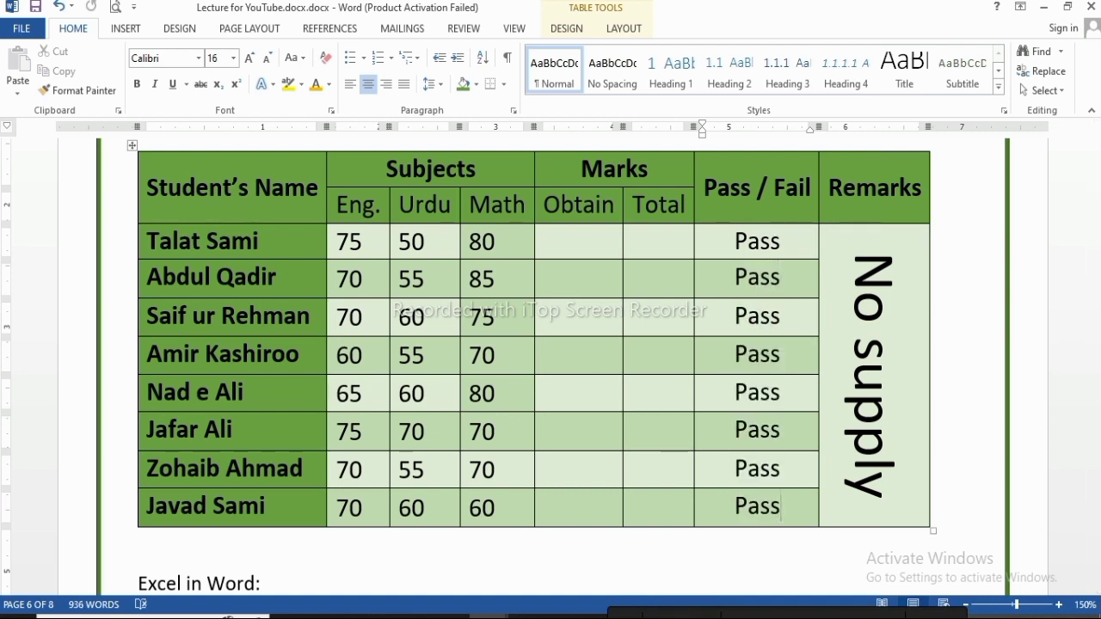
- Enter 300 in the Total marks column for all eight students
click(658, 247)
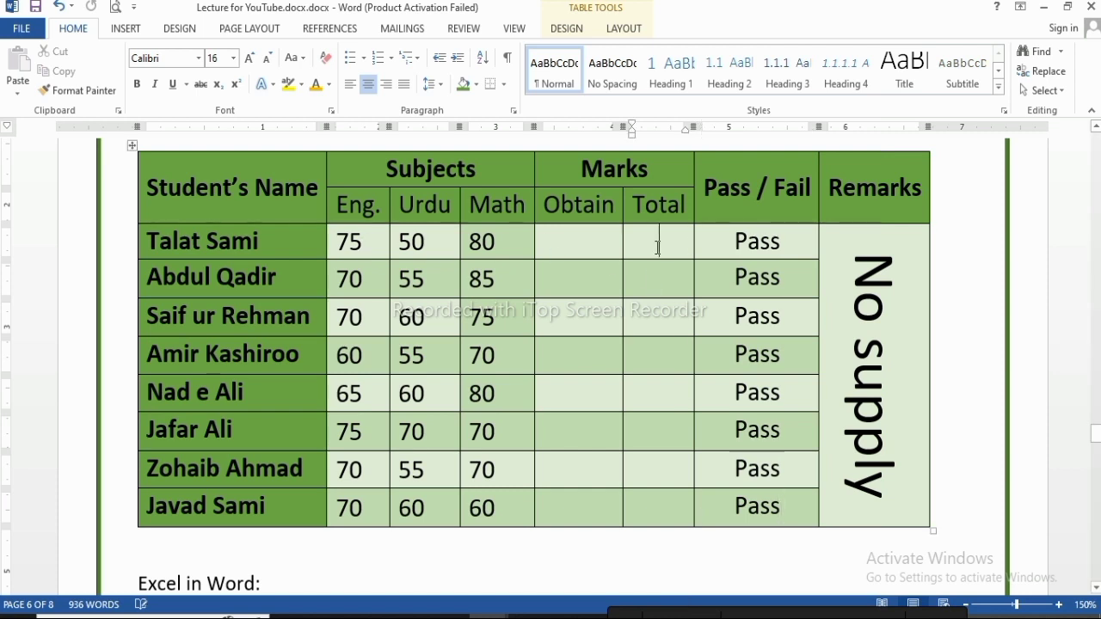
text(300)
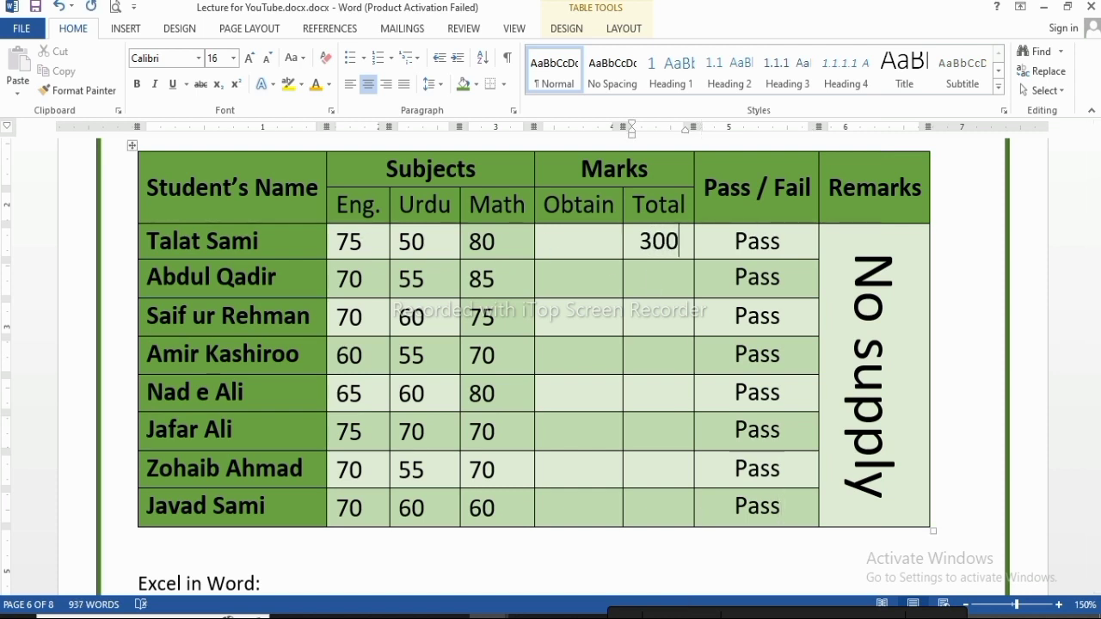
text(300)
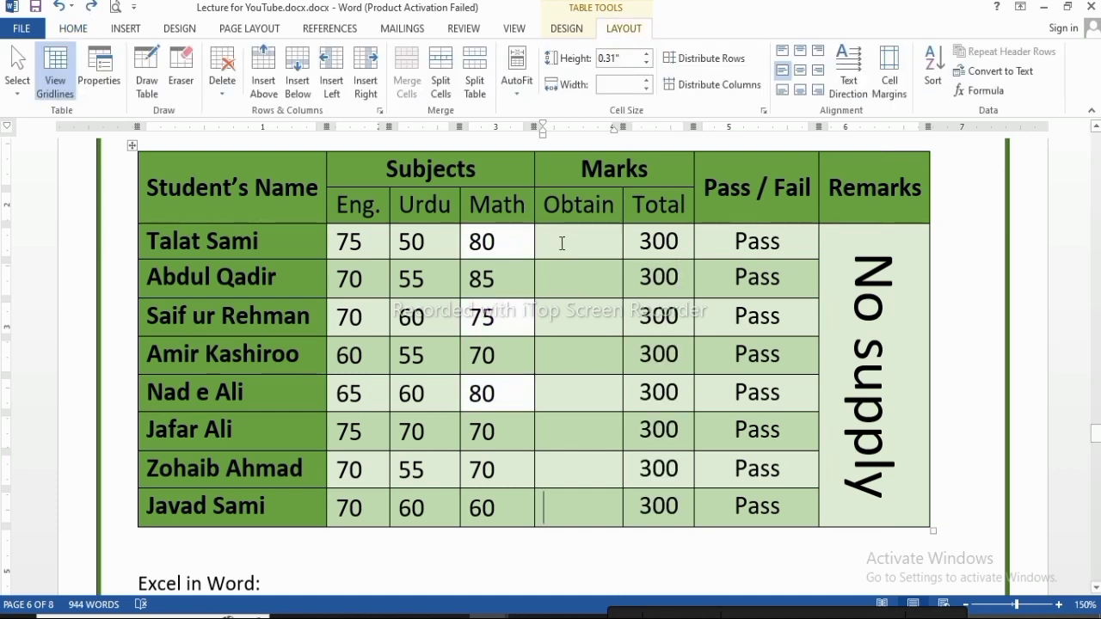
- Insert the formula =SUM(LEFT) in the first student's Obtain cell, reviewing the available number formats, bookmarks and functions before confirming
click(564, 242)
click(971, 93)
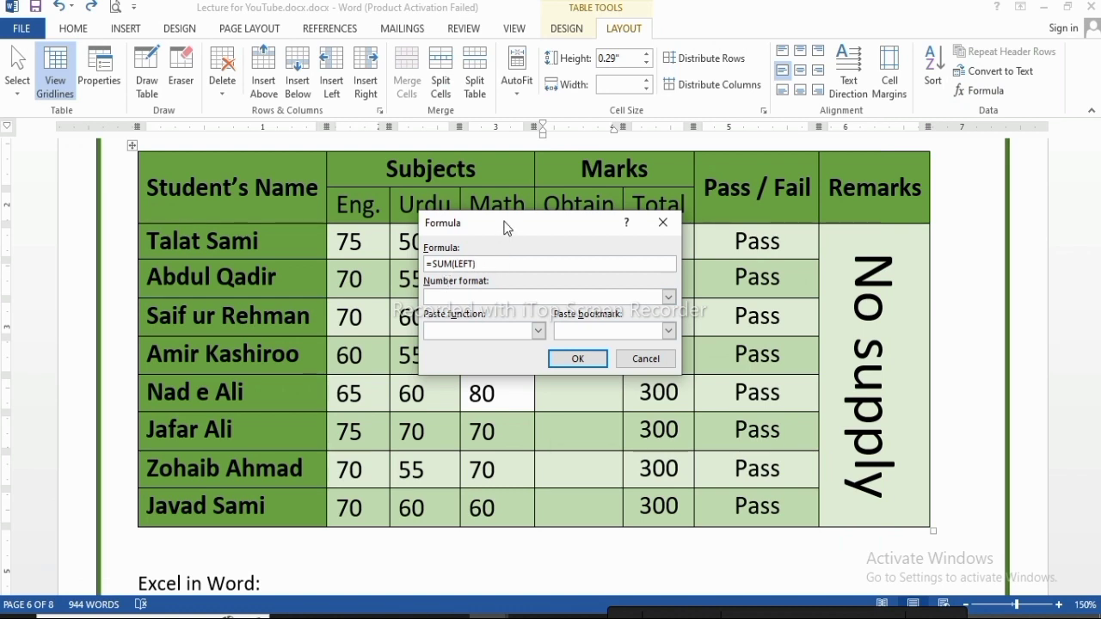
drag(506, 230, 593, 290)
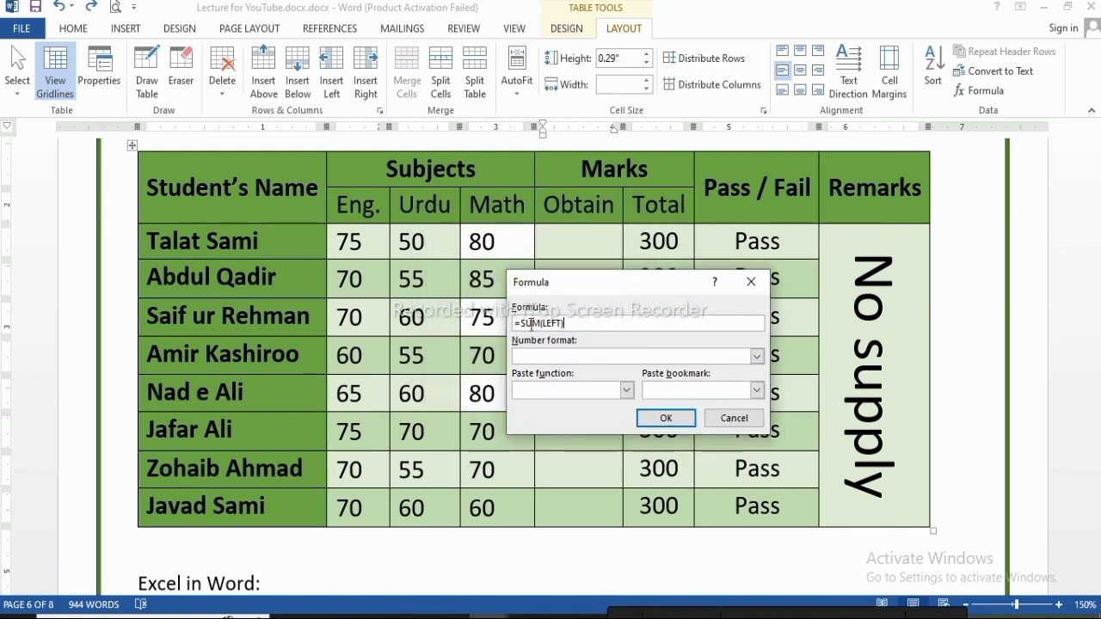
click(757, 357)
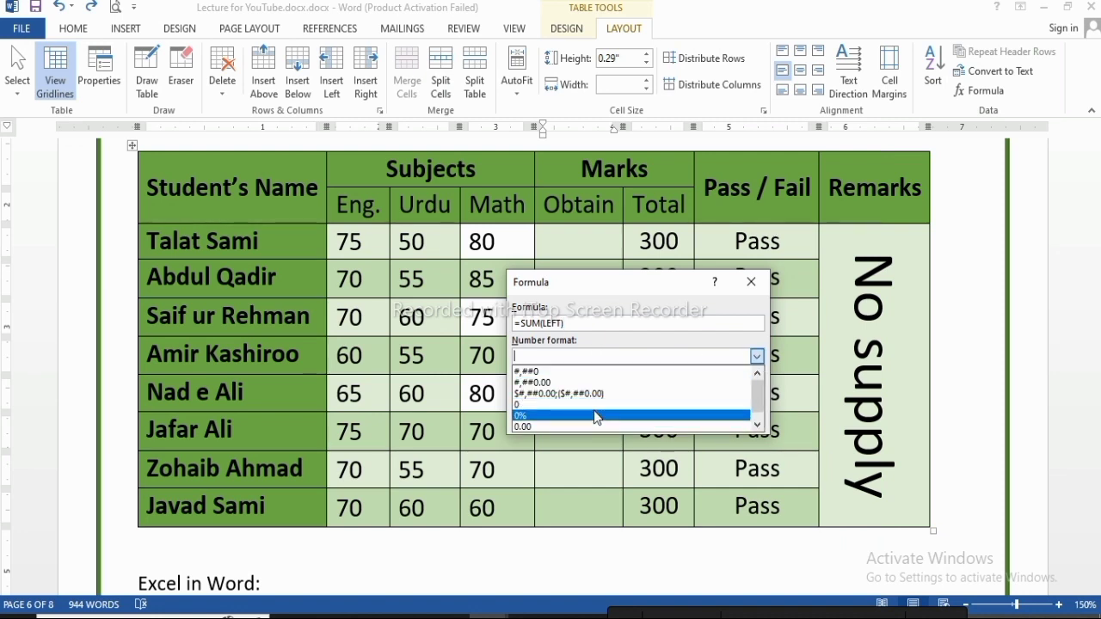
click(757, 357)
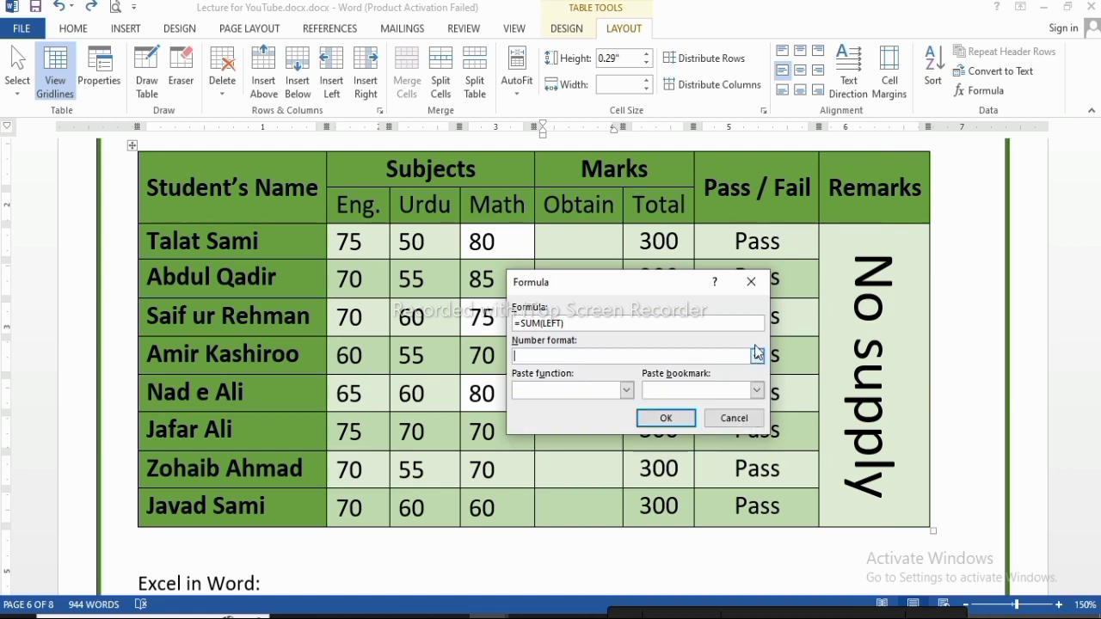
click(757, 391)
click(757, 392)
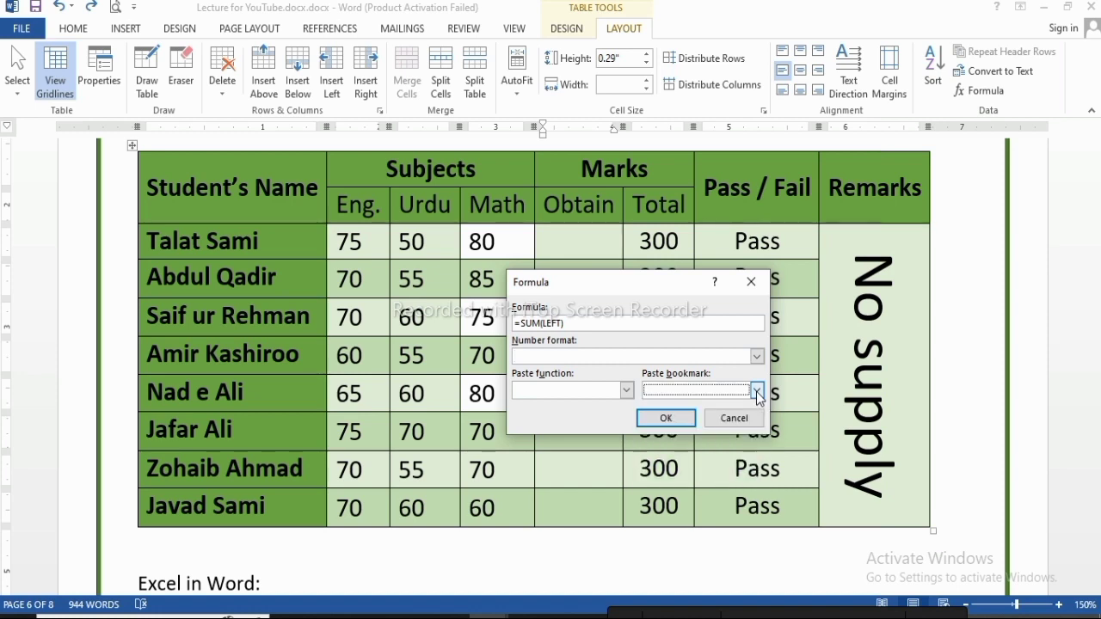
click(627, 391)
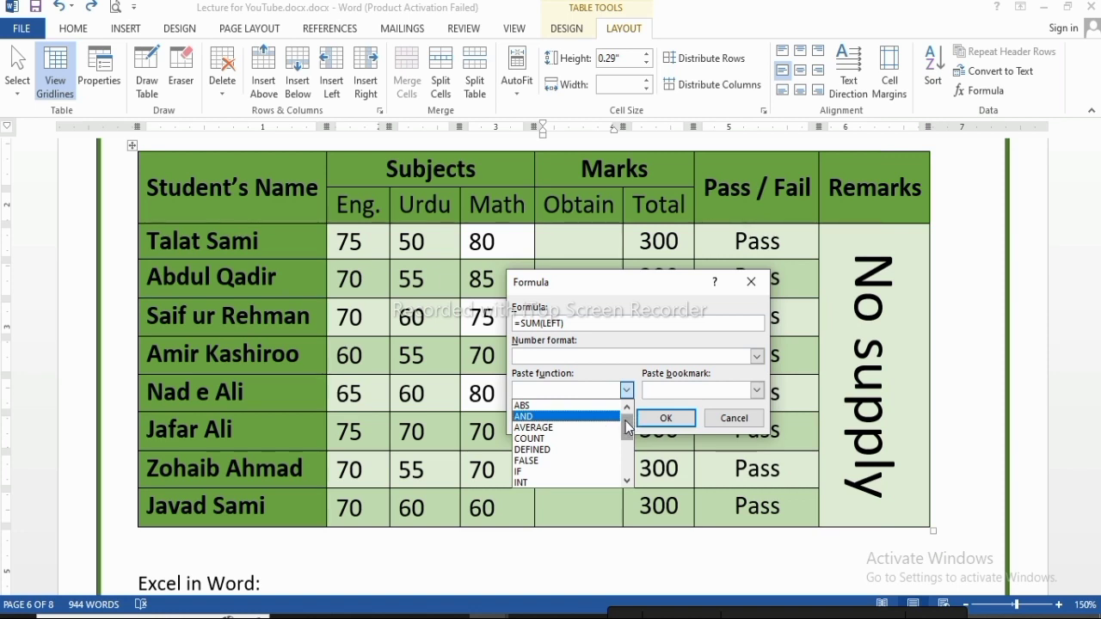
mouse_move(627, 428)
mouse_down()
mouse_move(631, 464)
mouse_move(629, 425)
mouse_up()
click(678, 421)
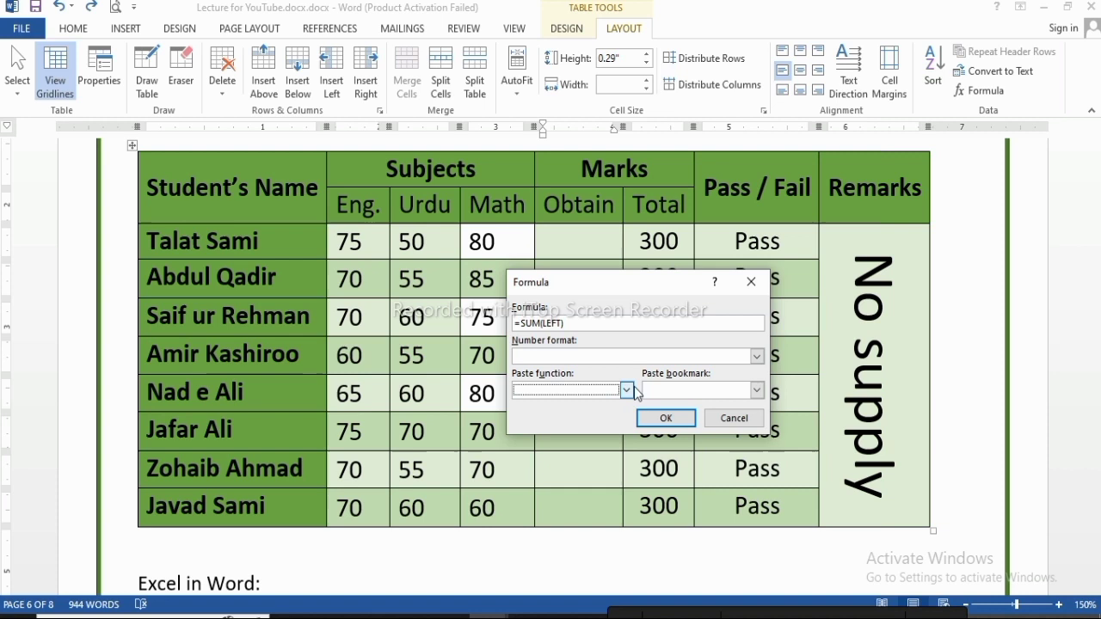
click(664, 420)
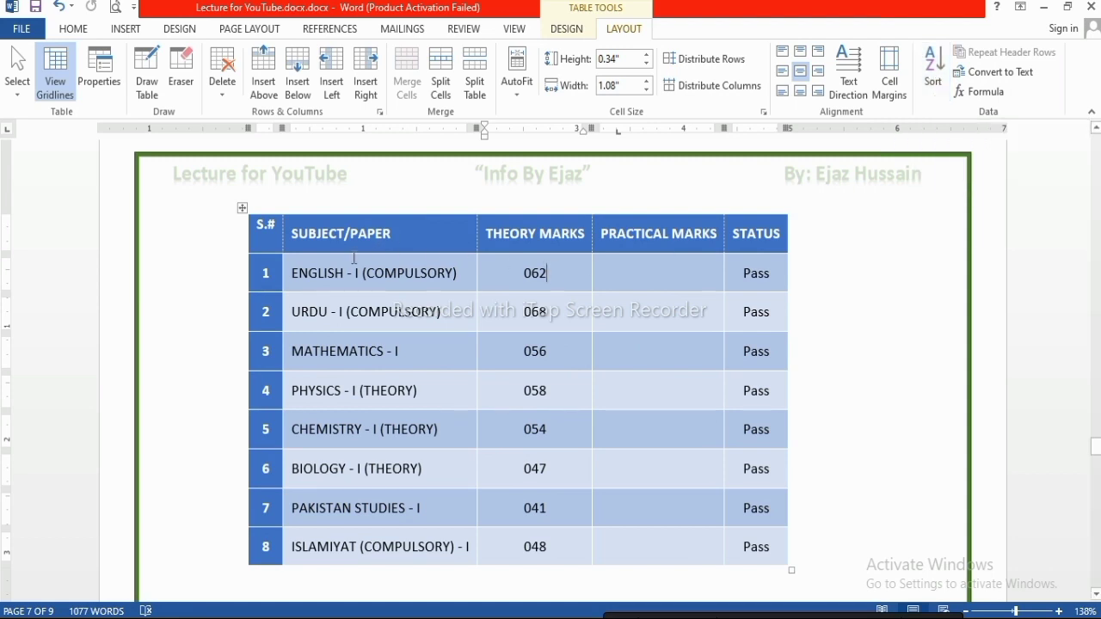
- Sort the eight subject rows of the blue table by Column 1 as numbers in ascending order, with no header row
click(351, 272)
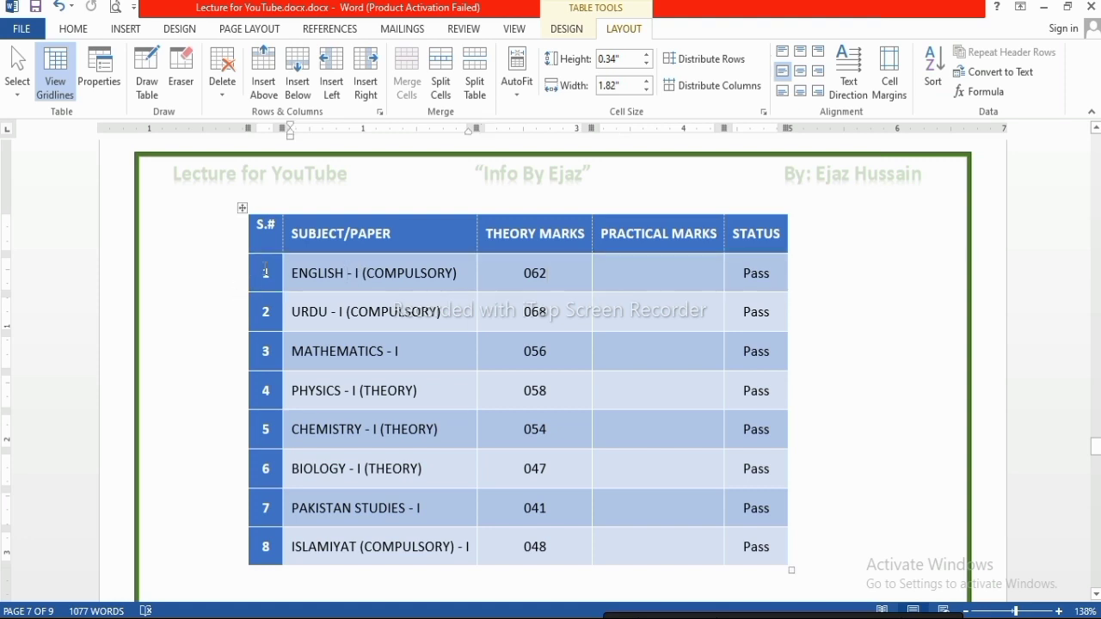
drag(266, 272, 265, 548)
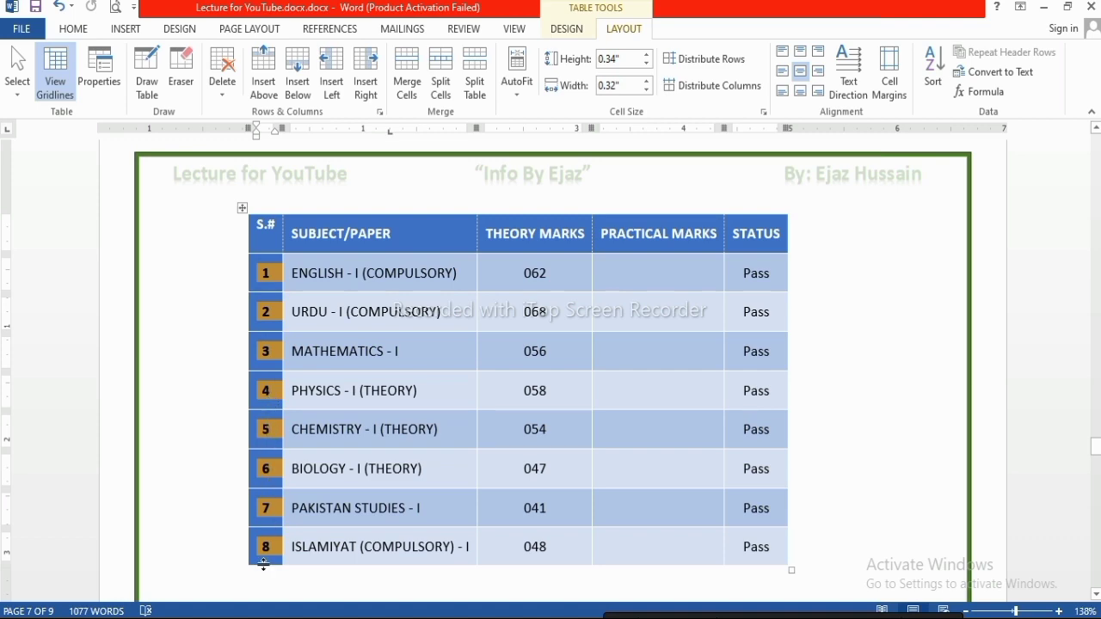
click(929, 82)
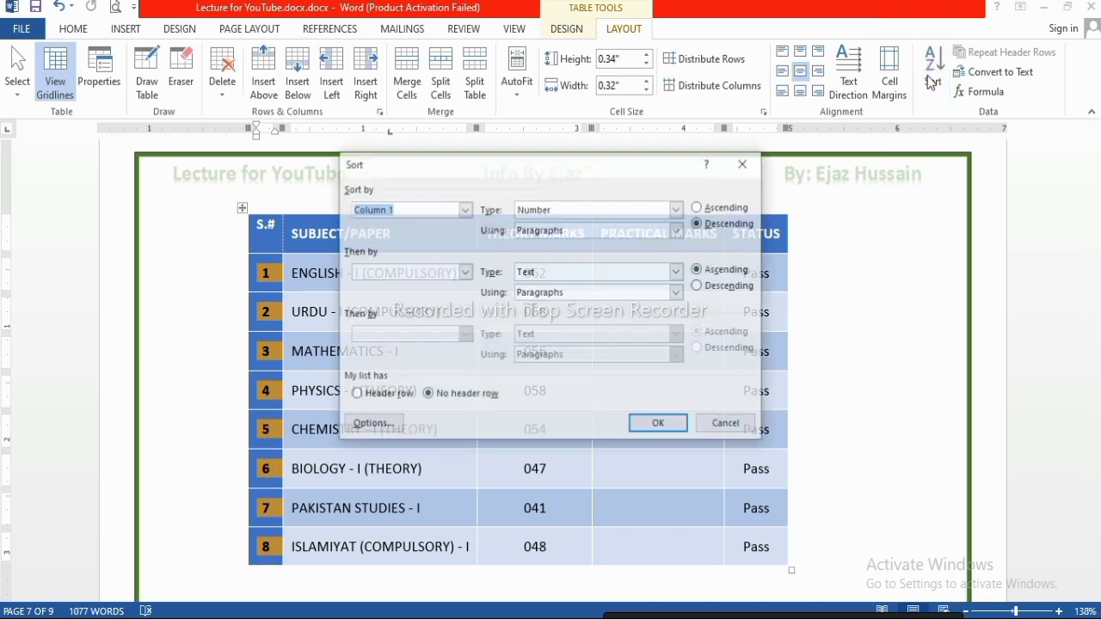
drag(608, 161, 780, 130)
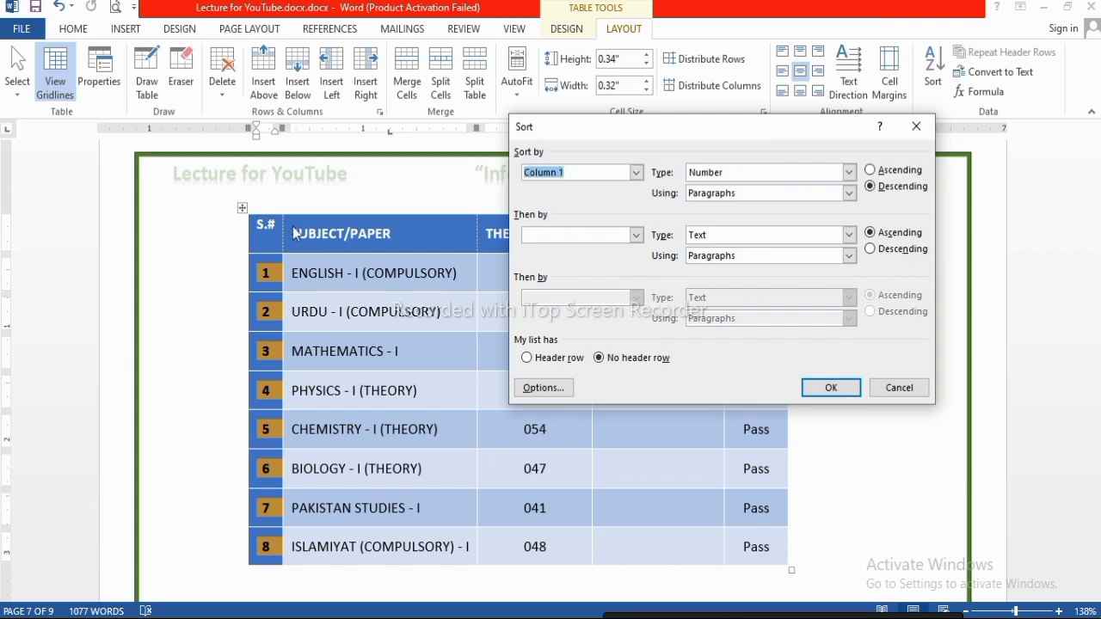
click(637, 174)
click(638, 175)
click(873, 171)
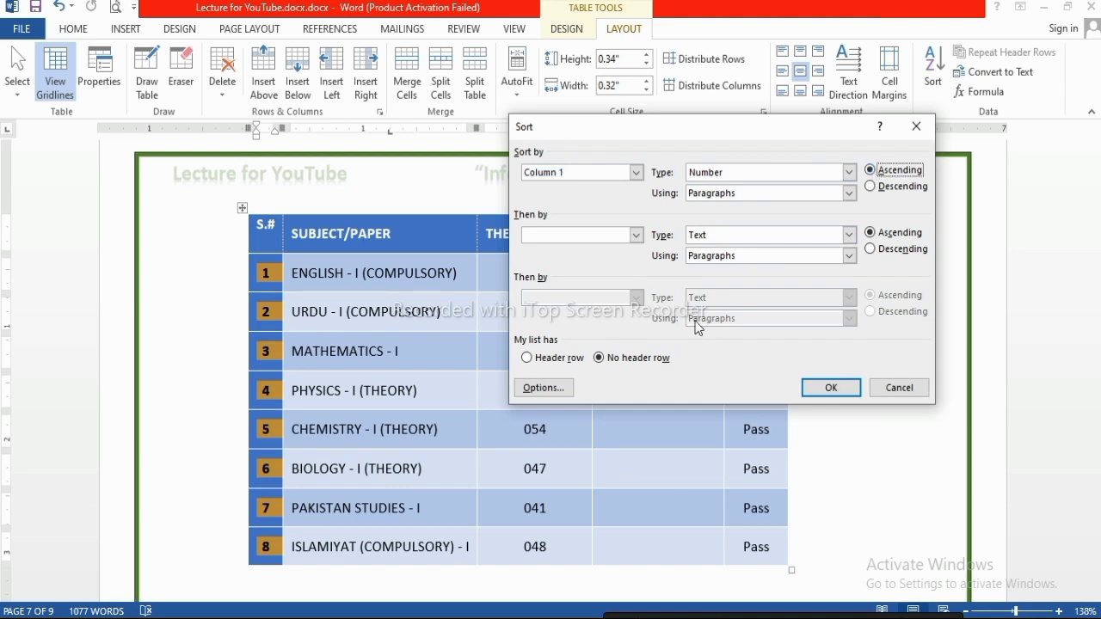
click(859, 395)
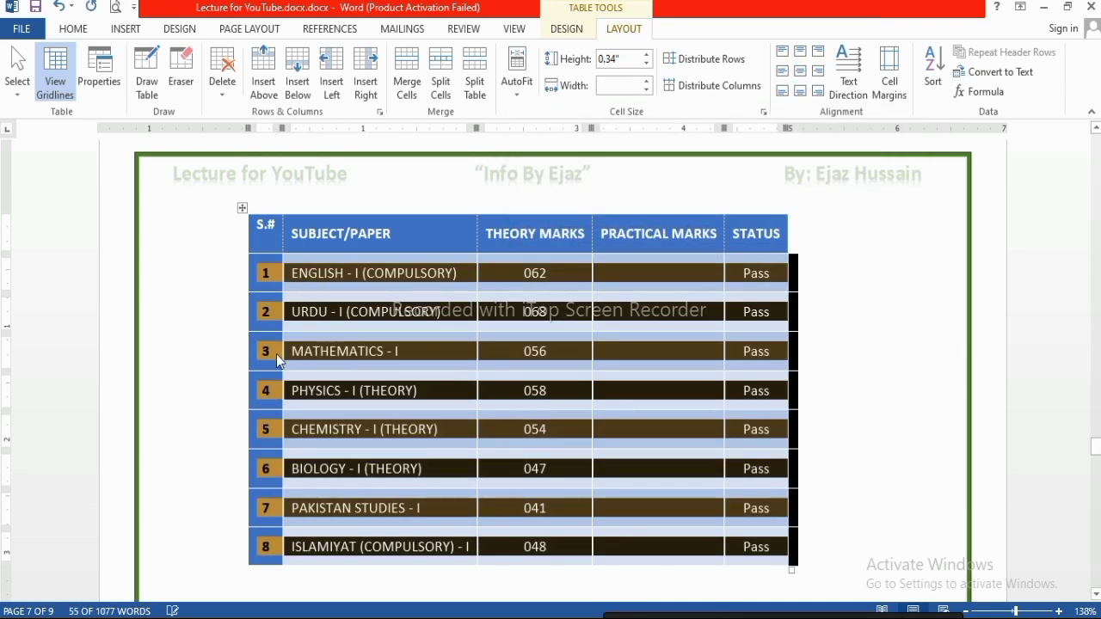
- Sort the same eight subject rows by Column 1 as numbers in descending order
click(934, 85)
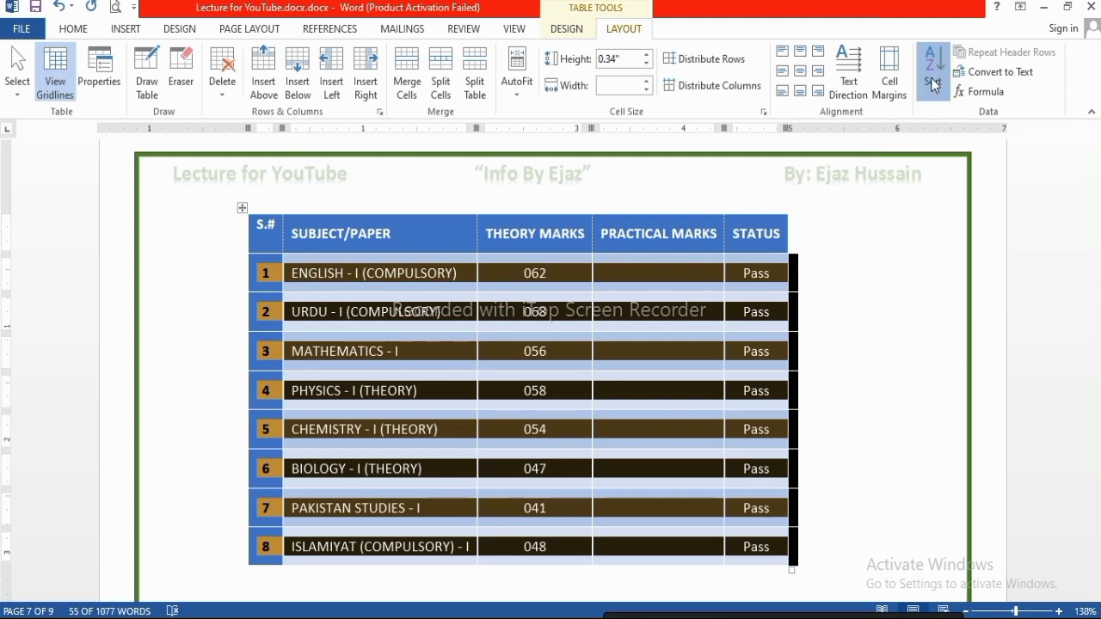
click(873, 186)
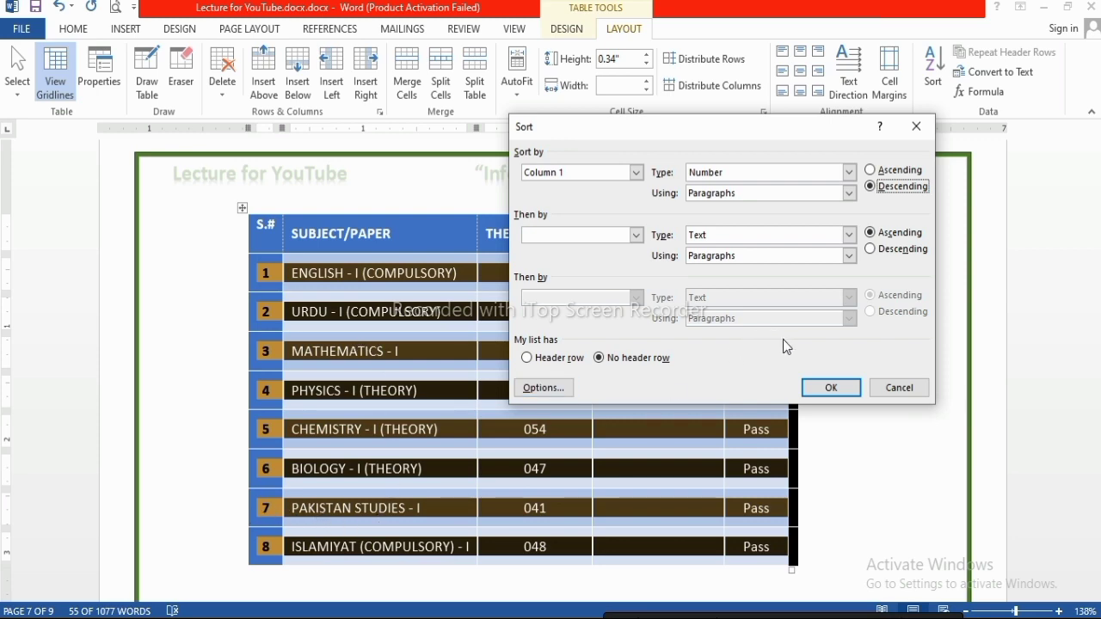
click(845, 394)
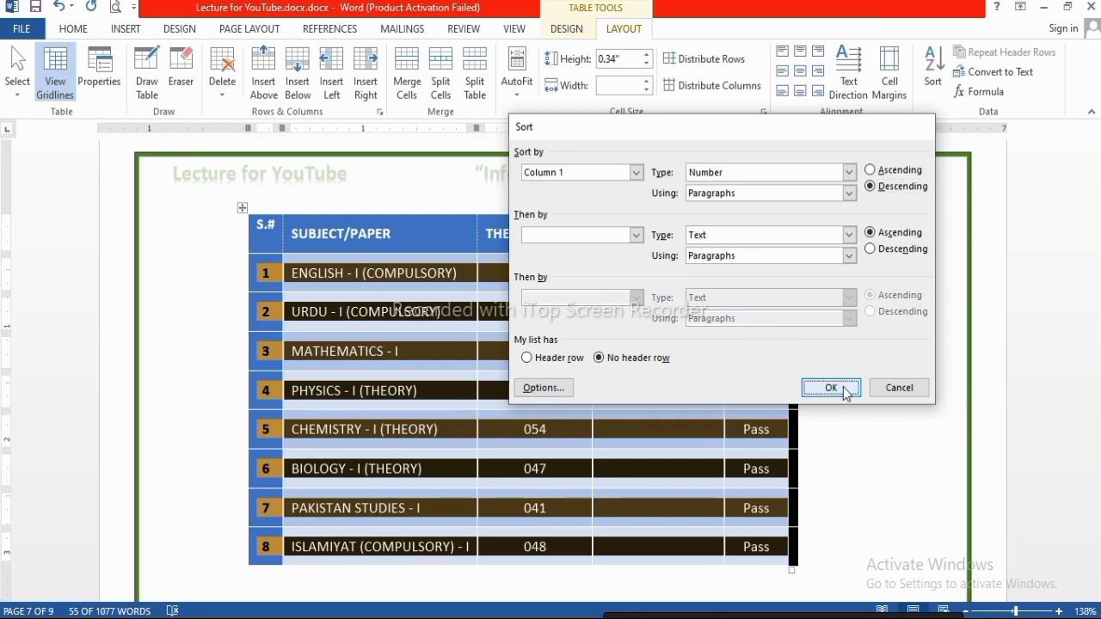
click(385, 391)
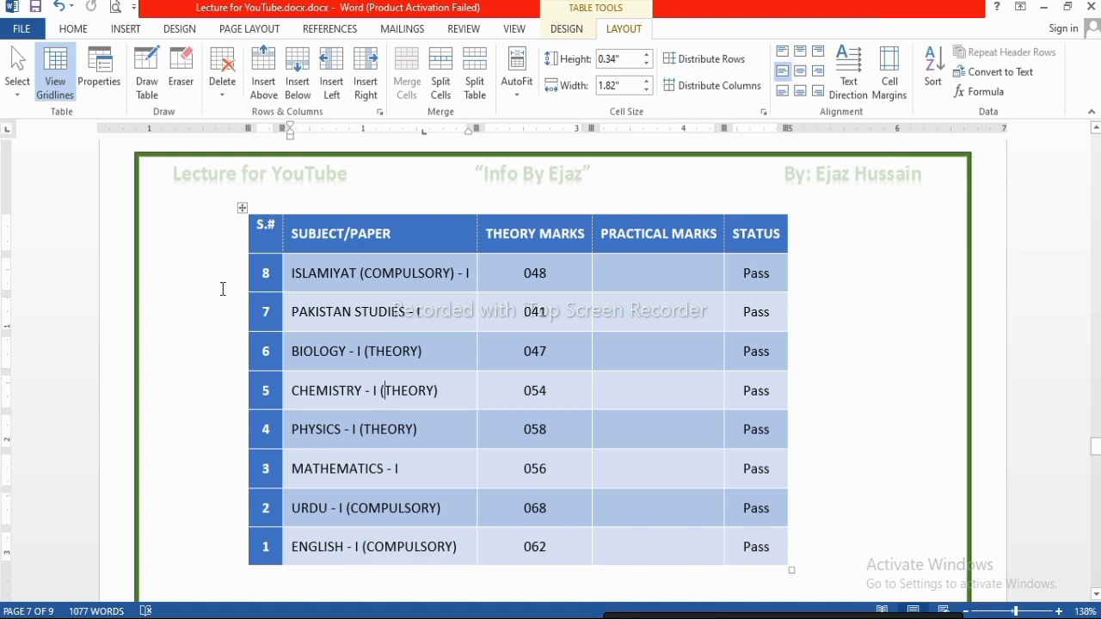
click(534, 275)
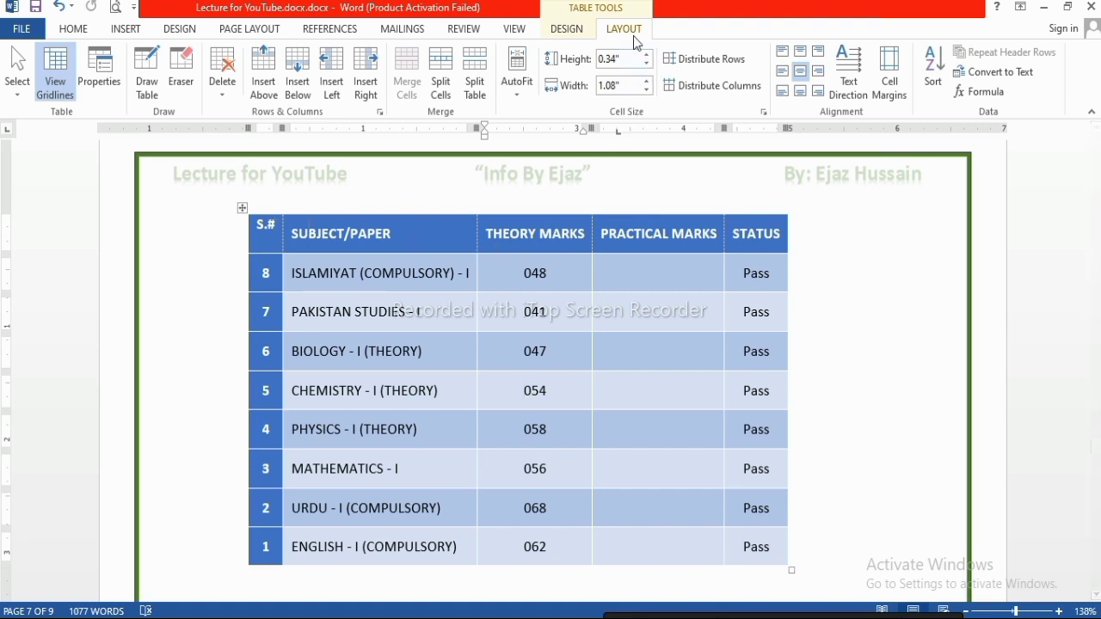
click(567, 29)
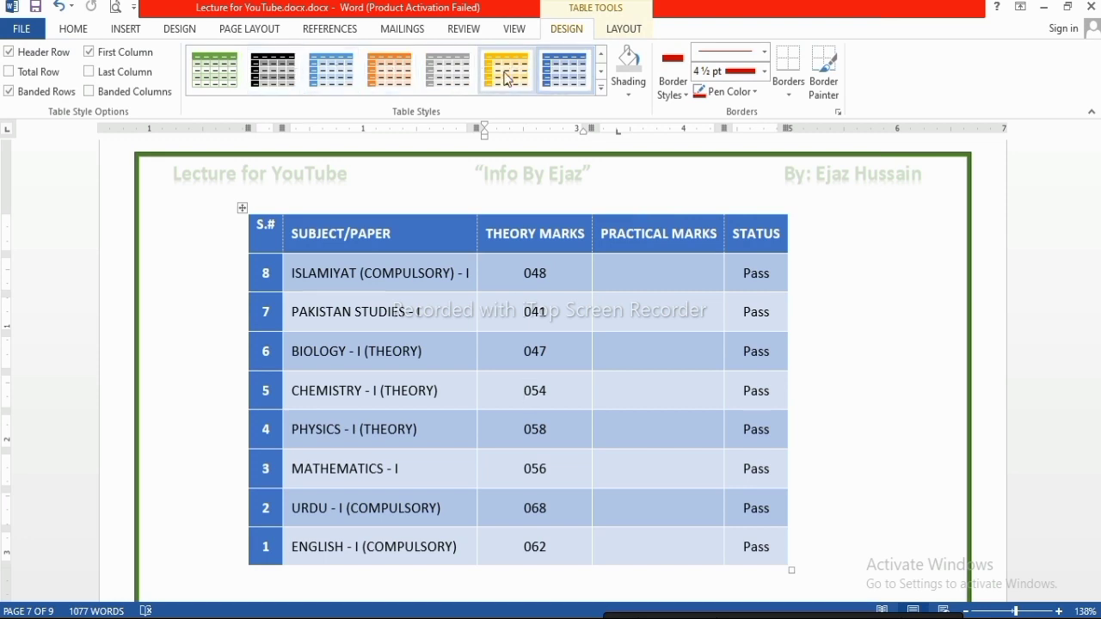
click(626, 29)
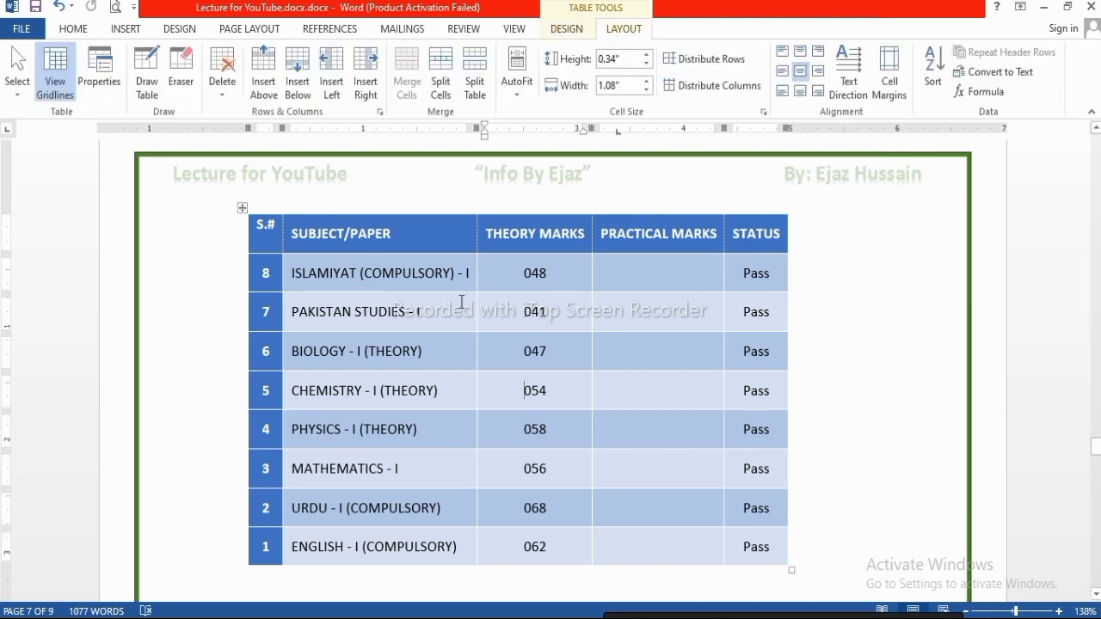
scroll(417, 316, up, 2)
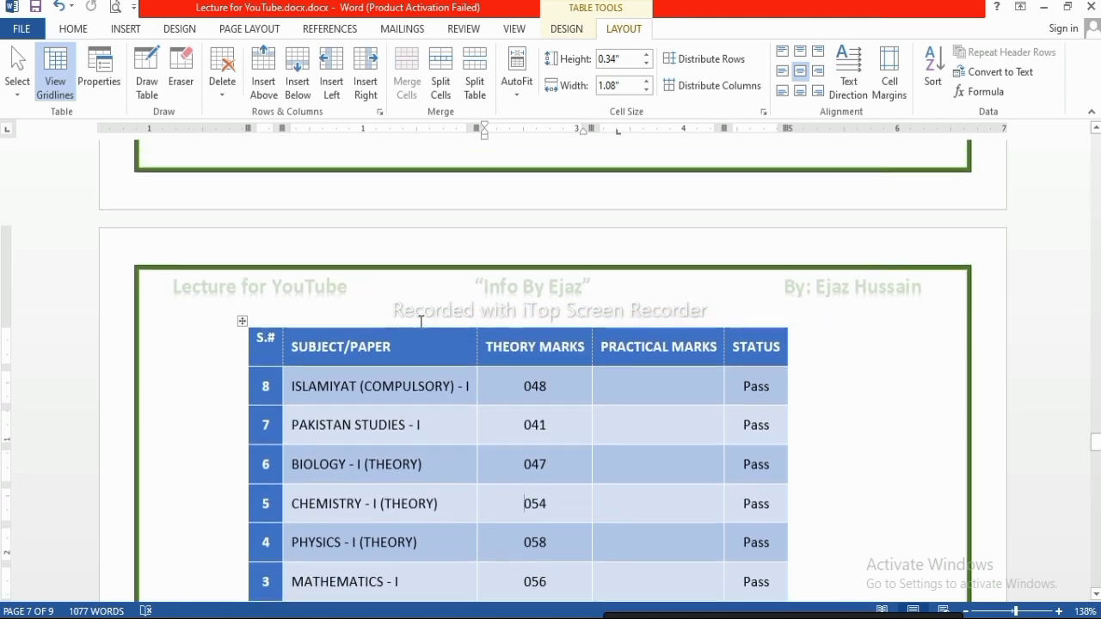
scroll(412, 358, down, 2)
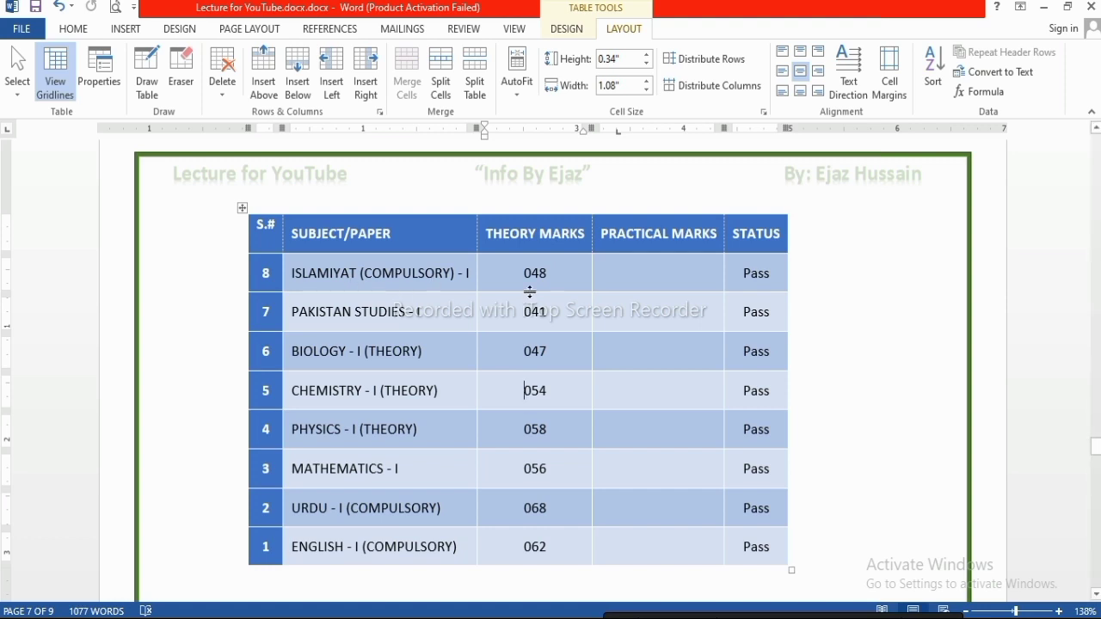
click(562, 273)
scroll(619, 406, down, 2)
scroll(617, 411, up, 2)
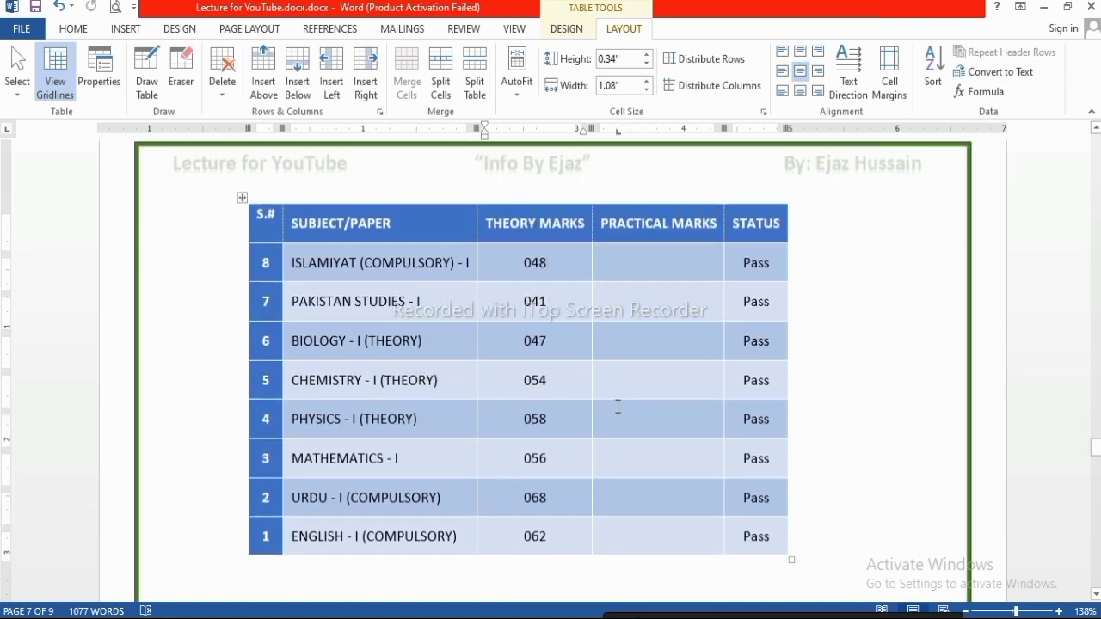
click(556, 312)
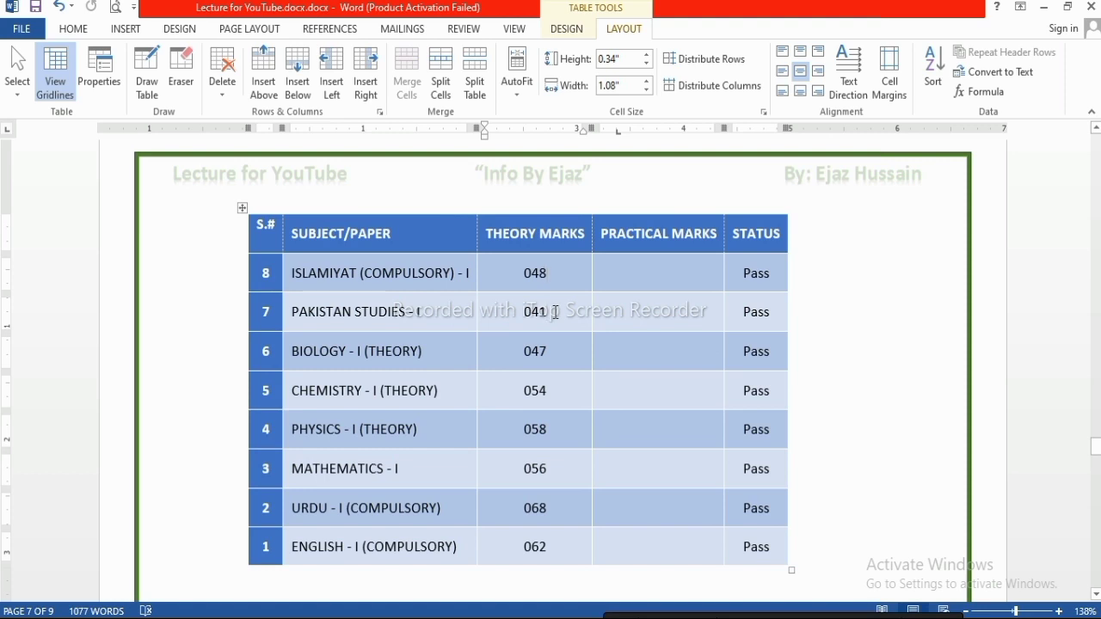
click(402, 305)
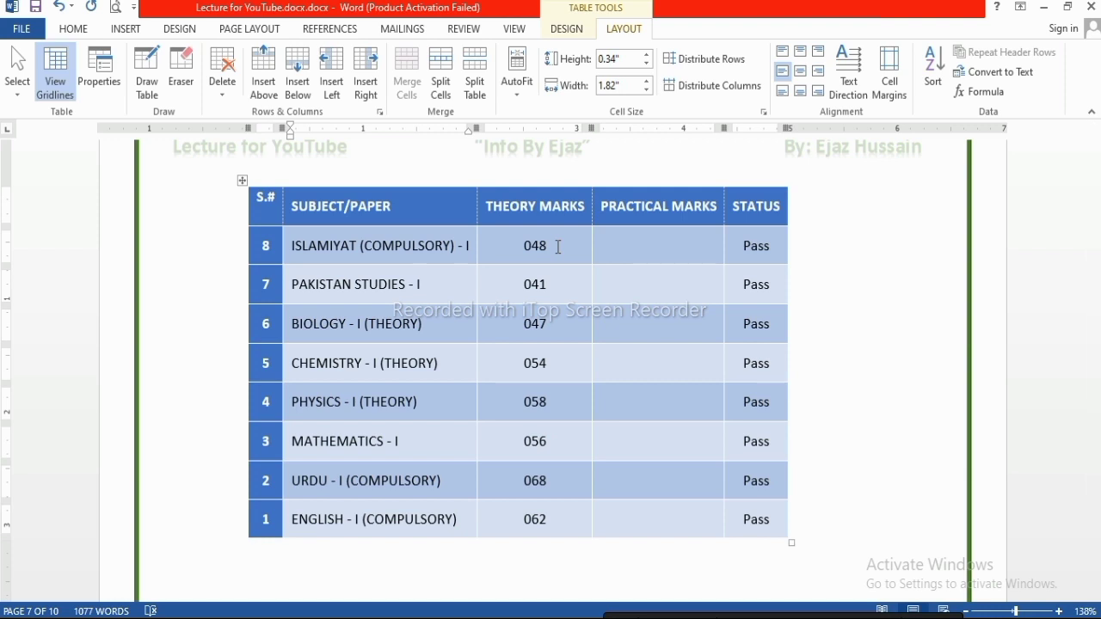
click(624, 363)
scroll(627, 465, up, 1)
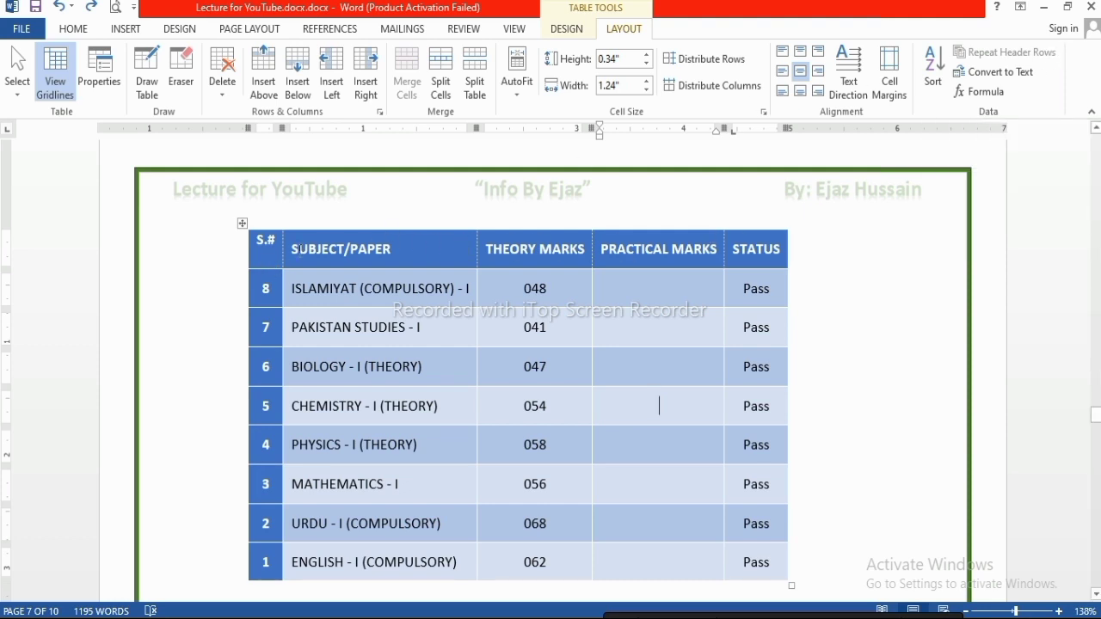
- Select the blue table's header row and look through the yellow-headed marks table below it down to its last row
drag(253, 258, 757, 258)
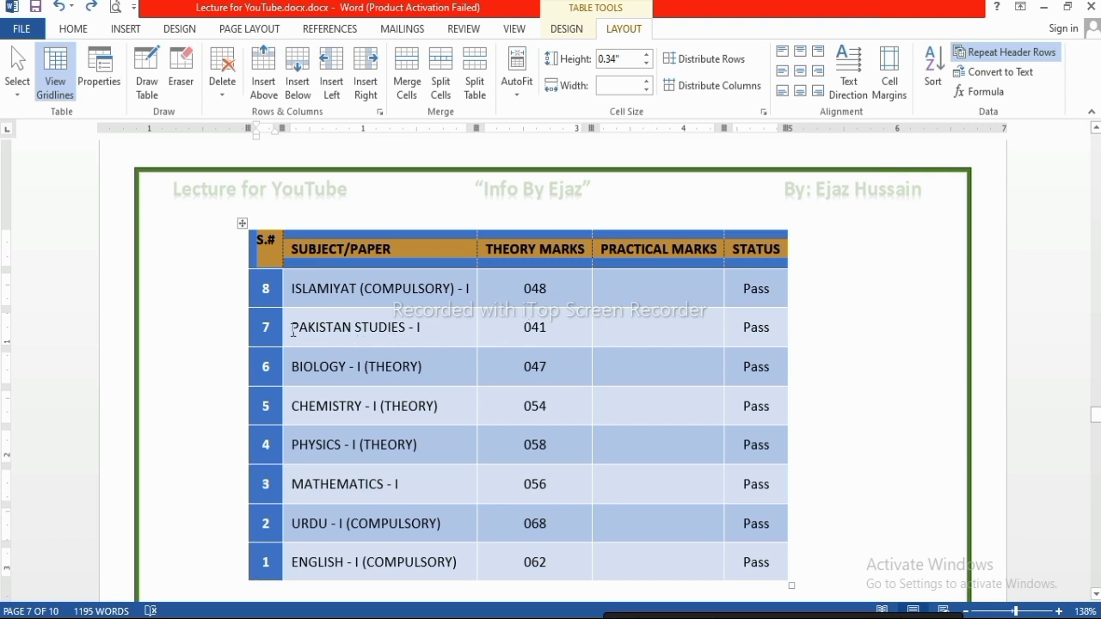
scroll(331, 312, down, 8)
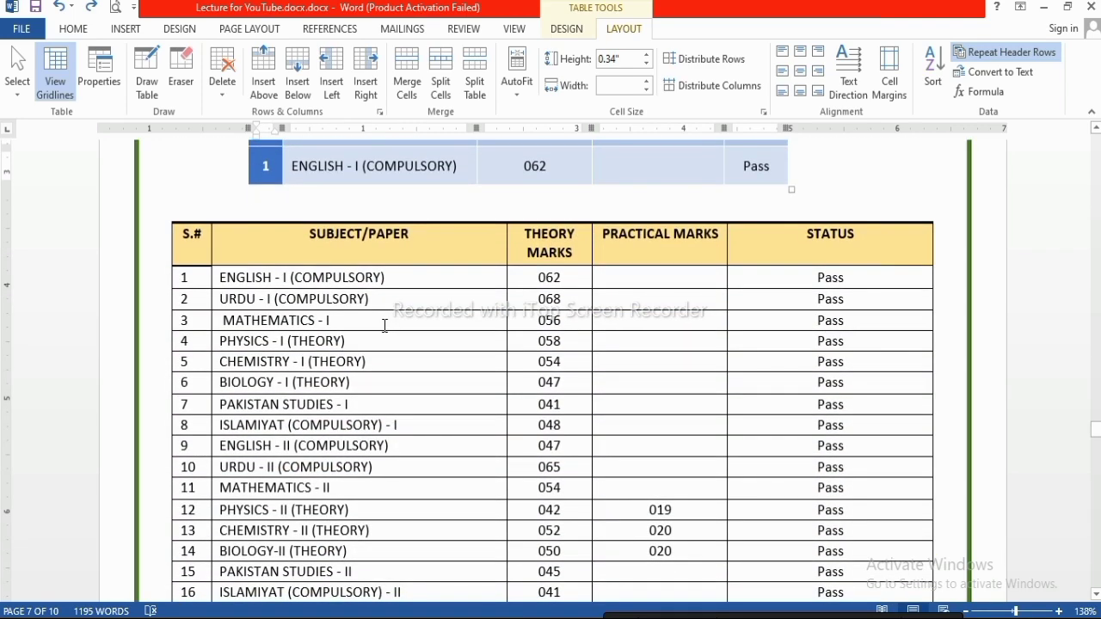
scroll(384, 324, down, 5)
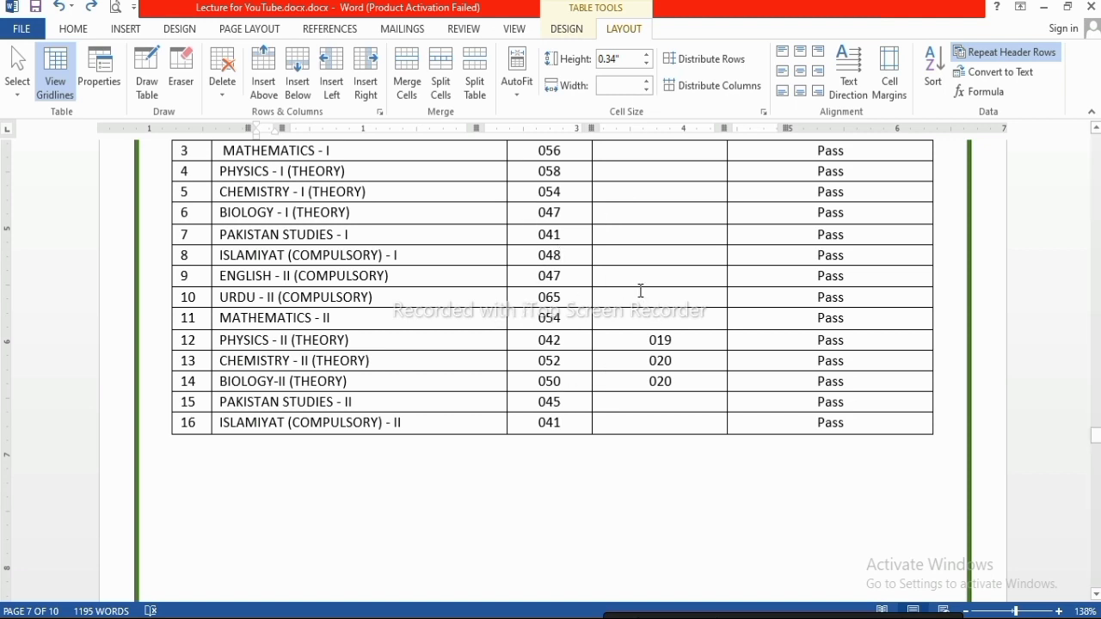
scroll(543, 452, up, 8)
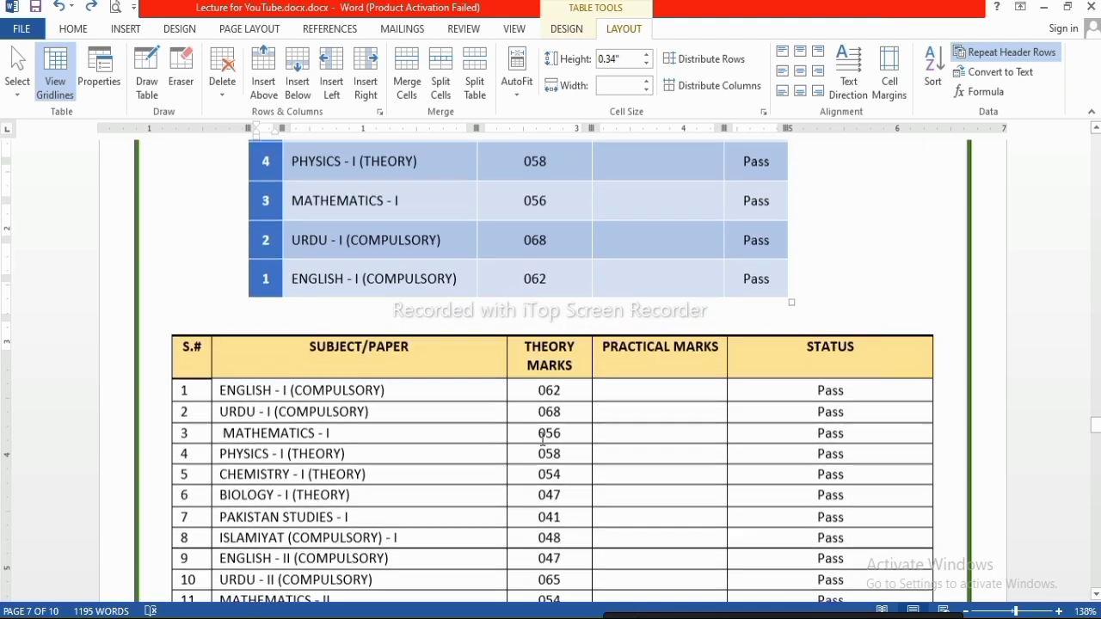
scroll(543, 507, down, 1)
scroll(542, 507, down, 8)
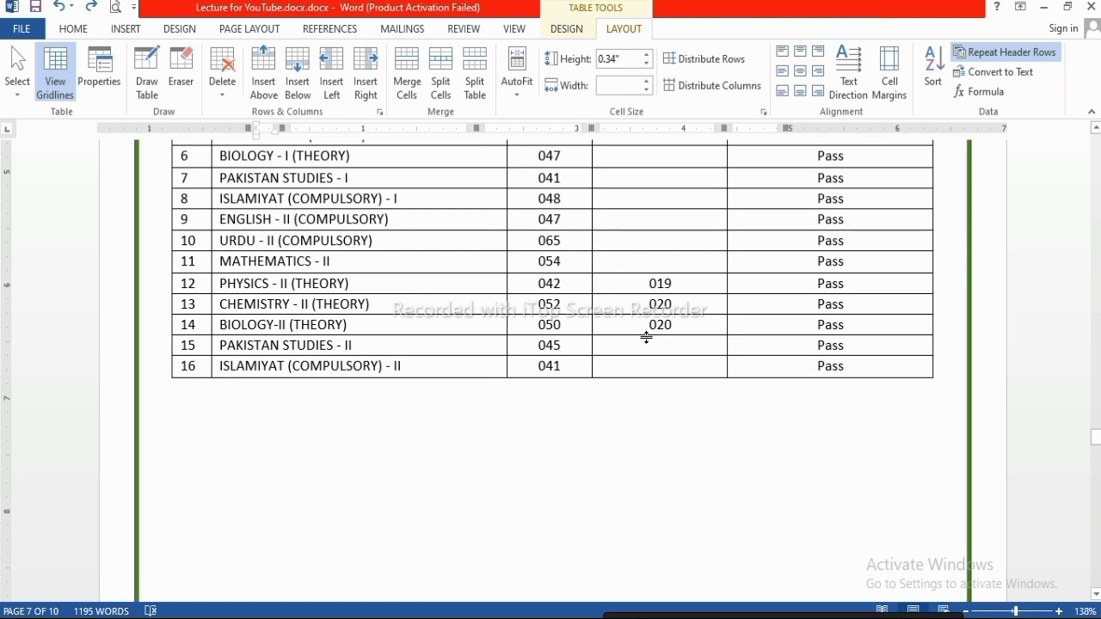
scroll(647, 338, up, 6)
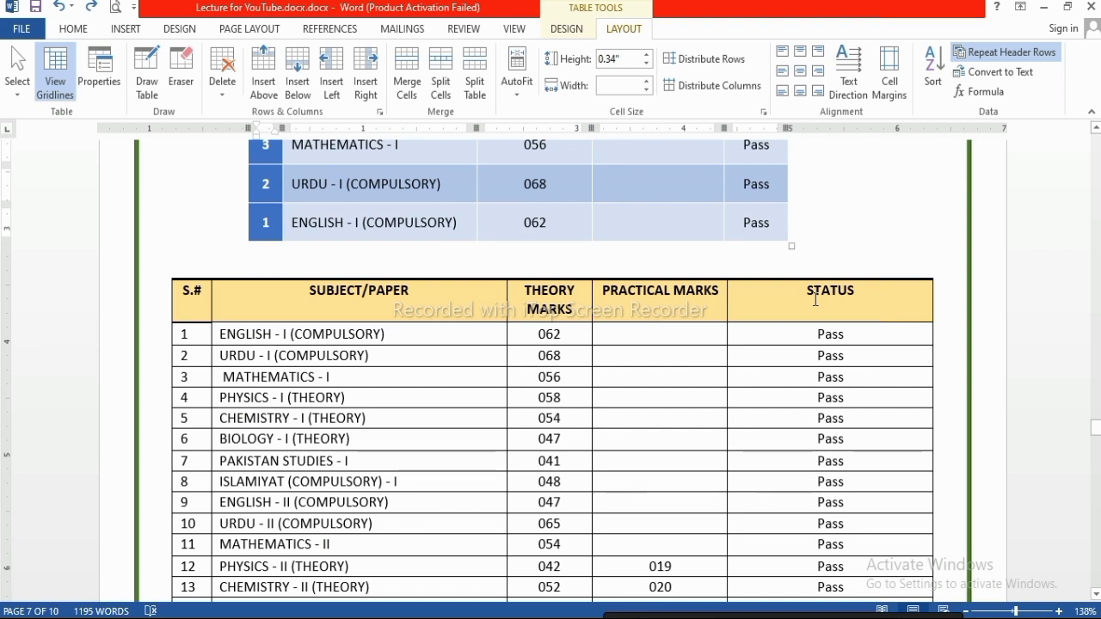
- Turn on Repeat Header Rows for the yellow header row of the second marks table, toggling the option to demonstrate it
click(342, 335)
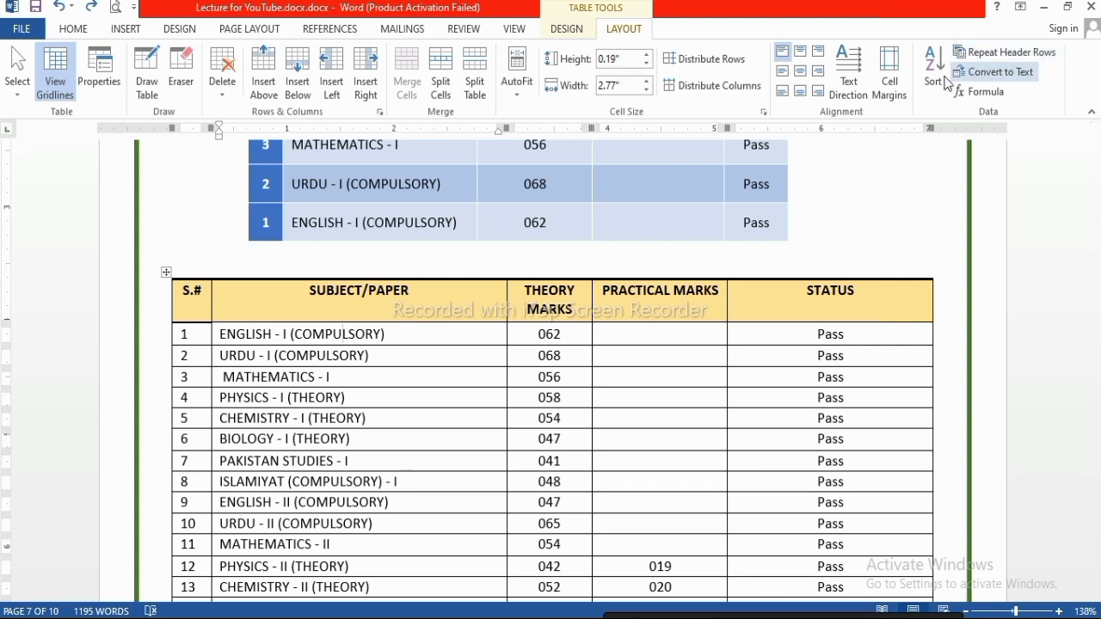
click(397, 361)
click(361, 377)
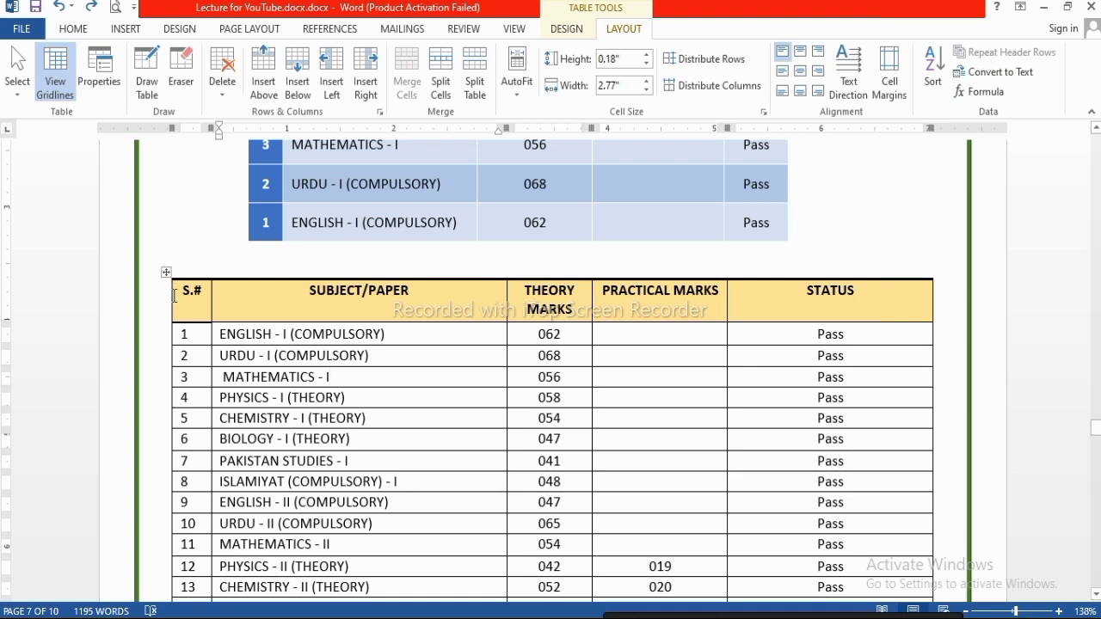
drag(174, 296, 909, 295)
click(973, 51)
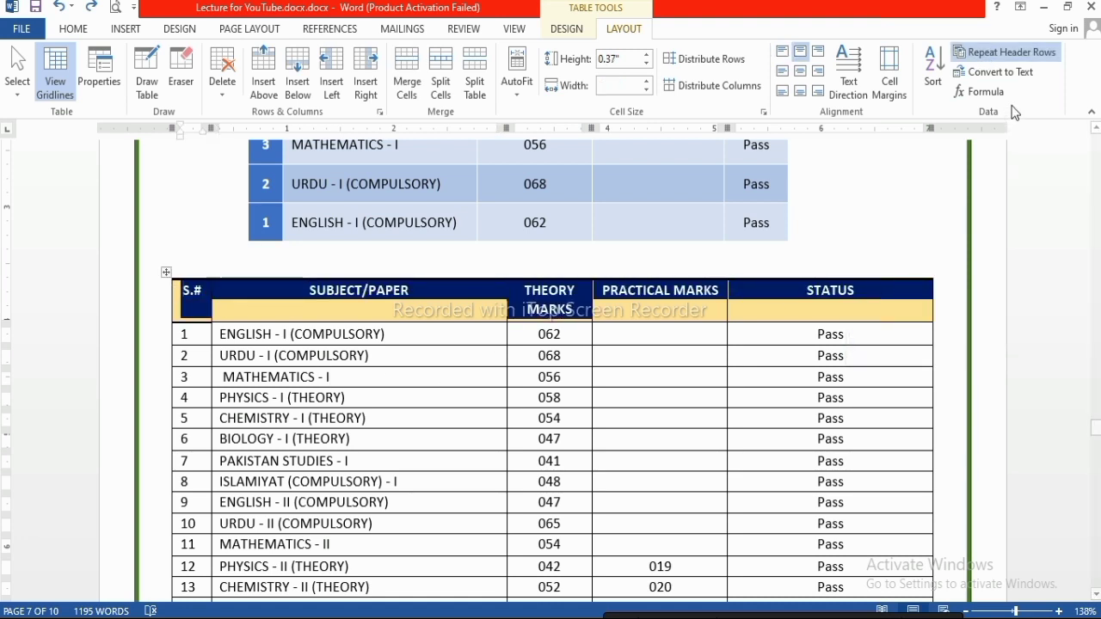
click(990, 52)
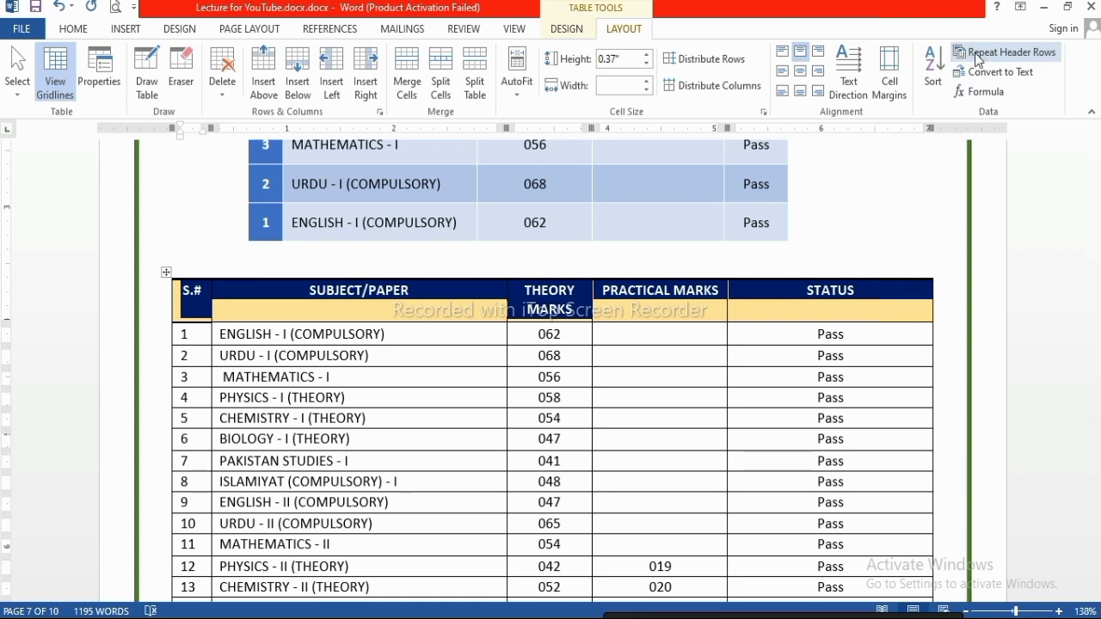
click(996, 53)
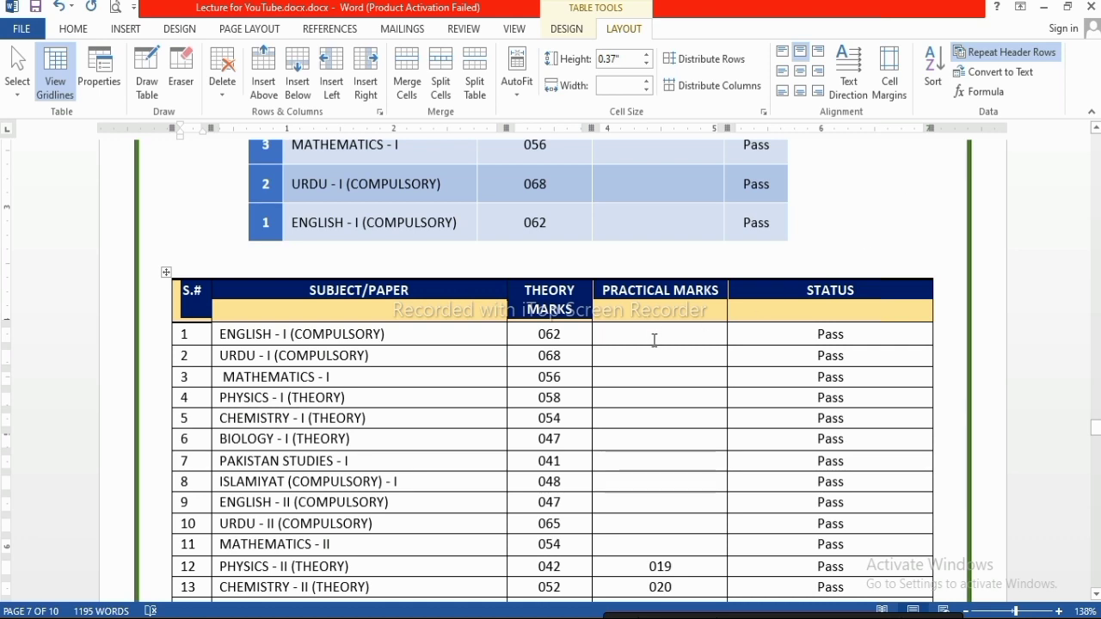
- Add three empty rows below row 16 of the yellow-headed marks table
scroll(607, 381, down, 5)
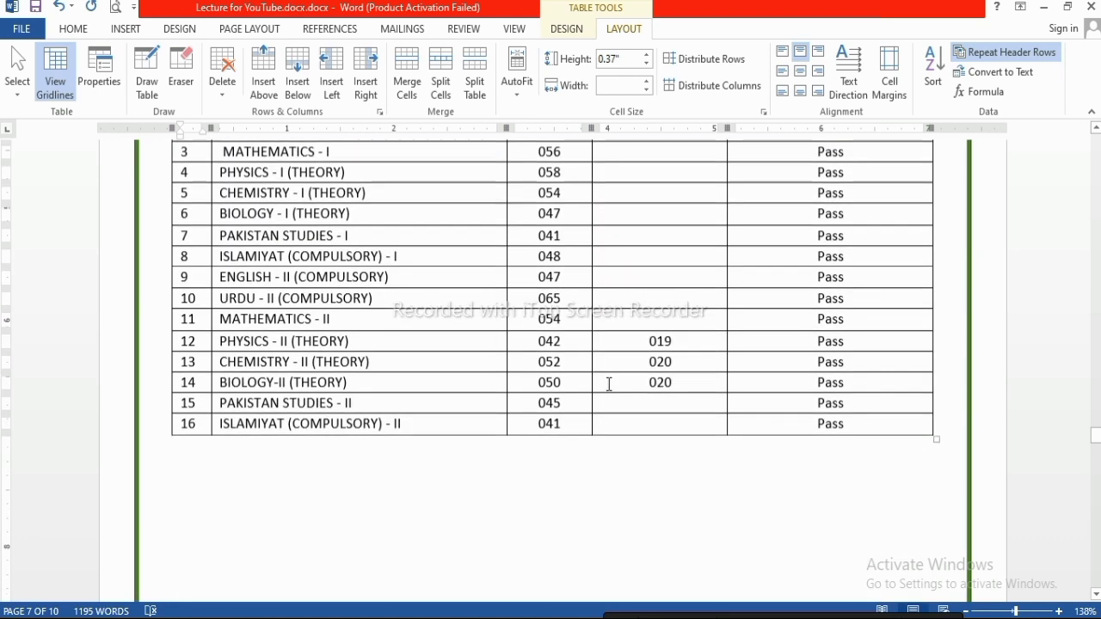
click(653, 422)
key(Tab)
key(Tab)
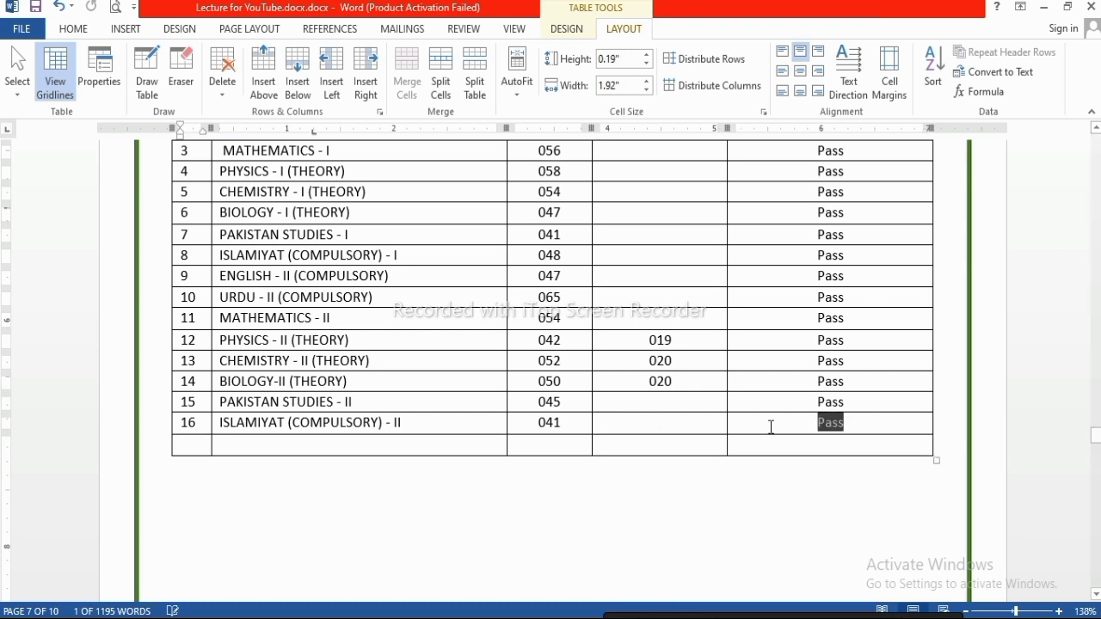
key(Tab)
key(Tab)
key(Tab)
key(Tab)
key(Tab)
key(Tab)
key(Tab)
key(Tab)
key(Tab)
key(Tab)
key(Tab)
key(Tab)
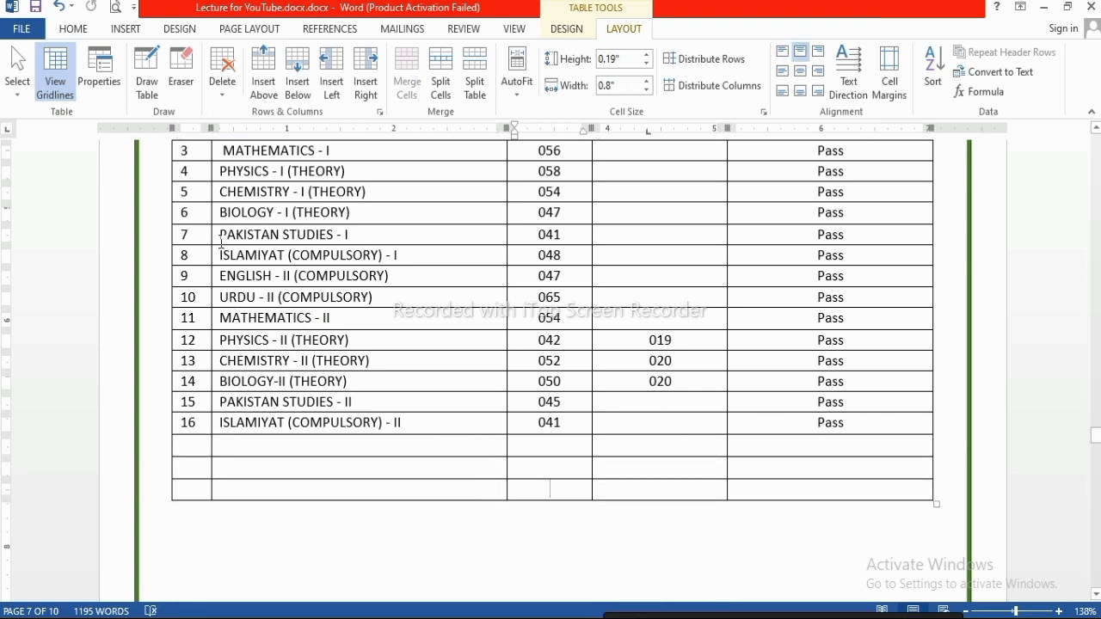
- Copy the subject, marks and status cells of rows 7 to 16 and paste them starting at the first empty row's Subject/Paper cell
drag(222, 234, 856, 422)
key(ctrl+c)
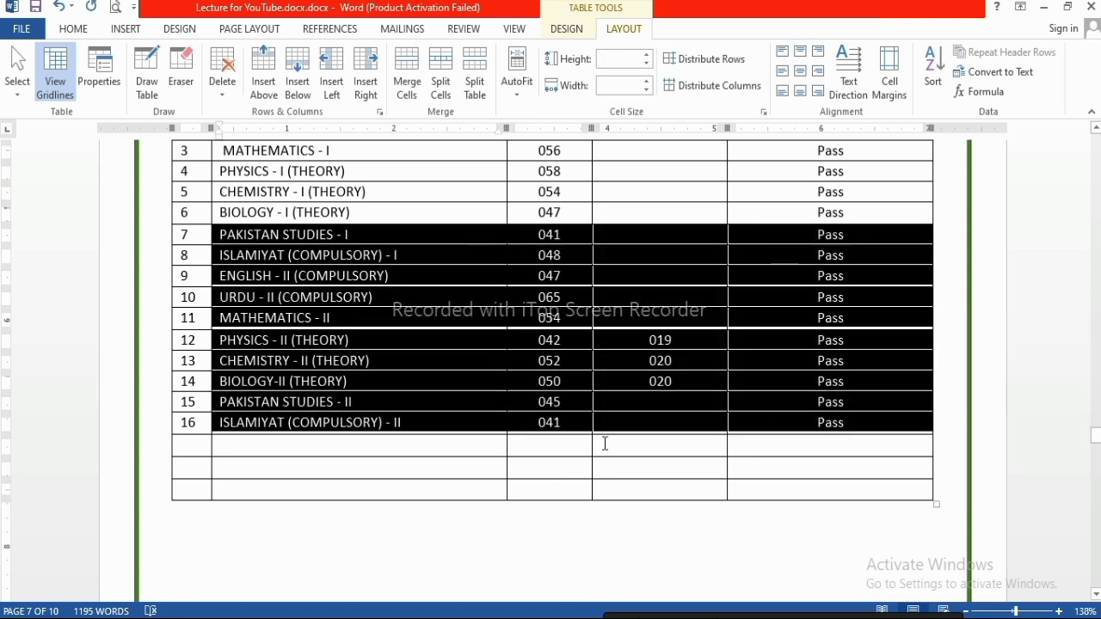
click(261, 446)
key(ctrl+v)
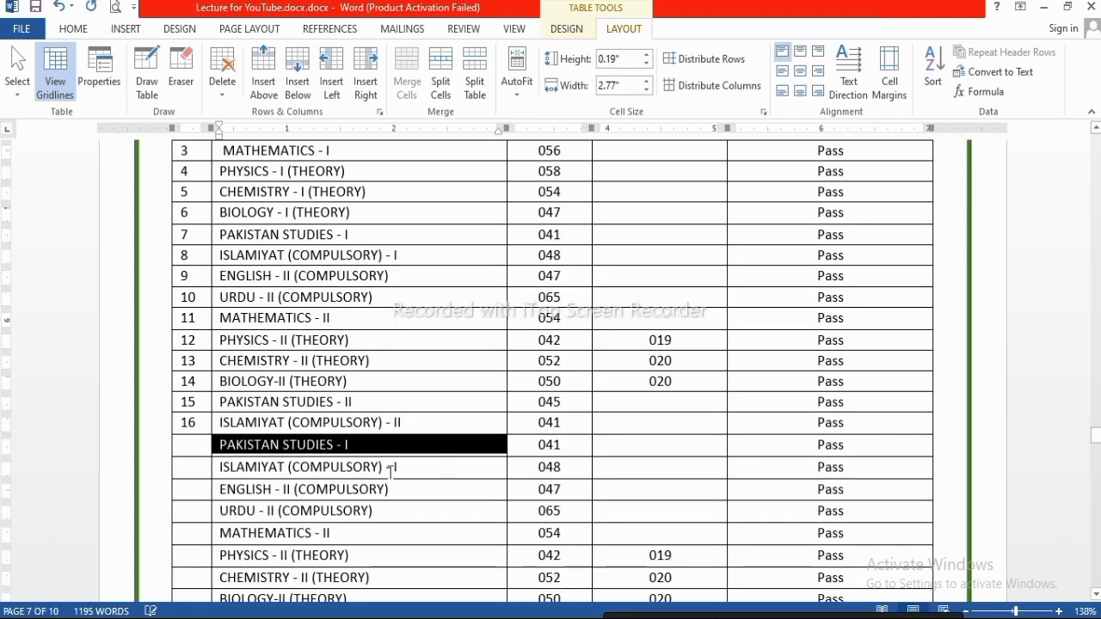
- Add a row below the yellow-headed table's last row and paste the copied cells starting at its Subject/Paper cell
scroll(395, 473, down, 3)
scroll(536, 480, down, 4)
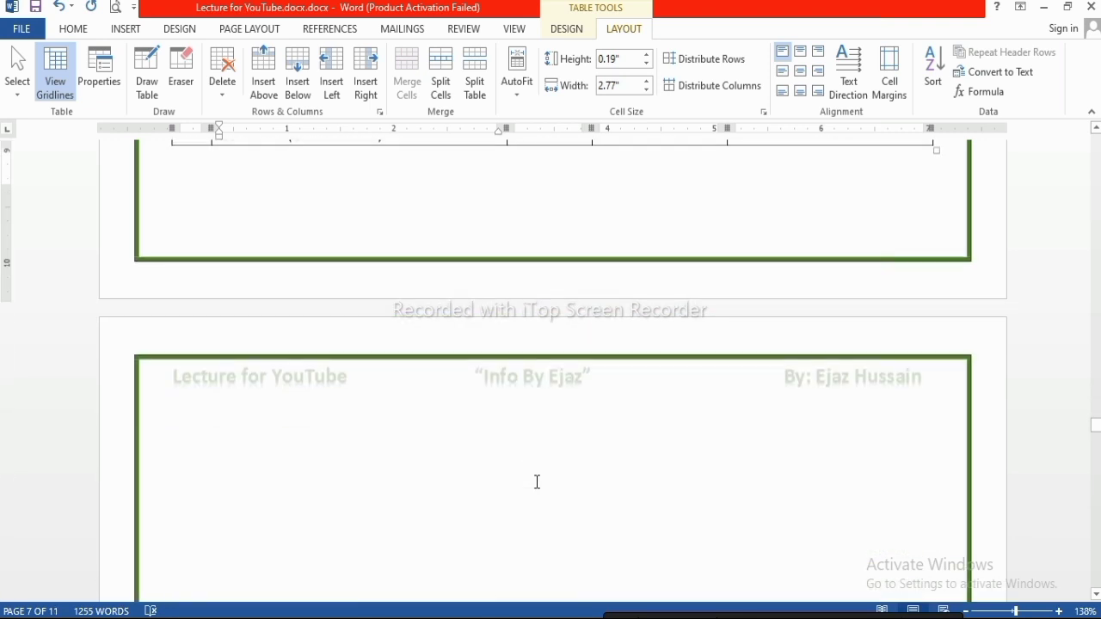
scroll(418, 423, up, 3)
click(866, 362)
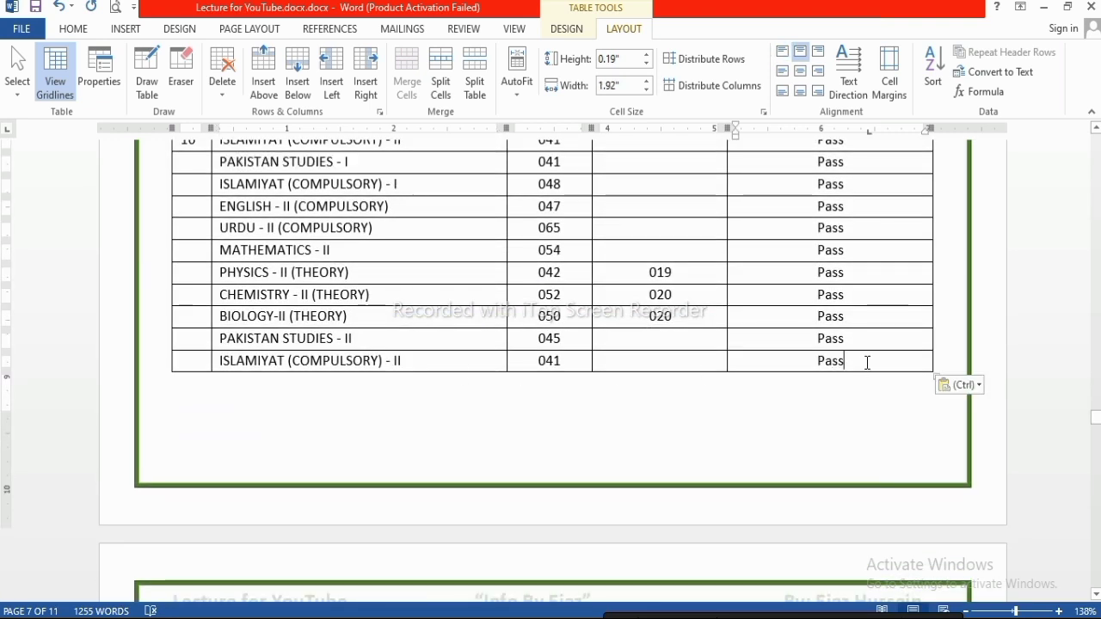
key(Tab)
key(Tab)
key(Tab)
scroll(622, 497, down, 1)
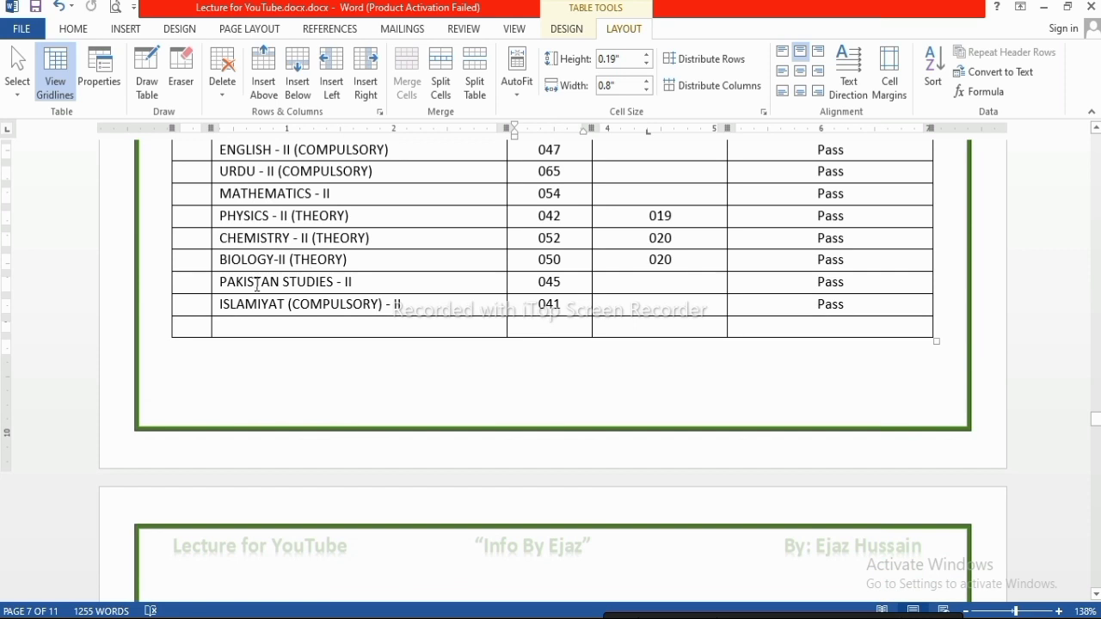
click(231, 325)
scroll(230, 354, down, 3)
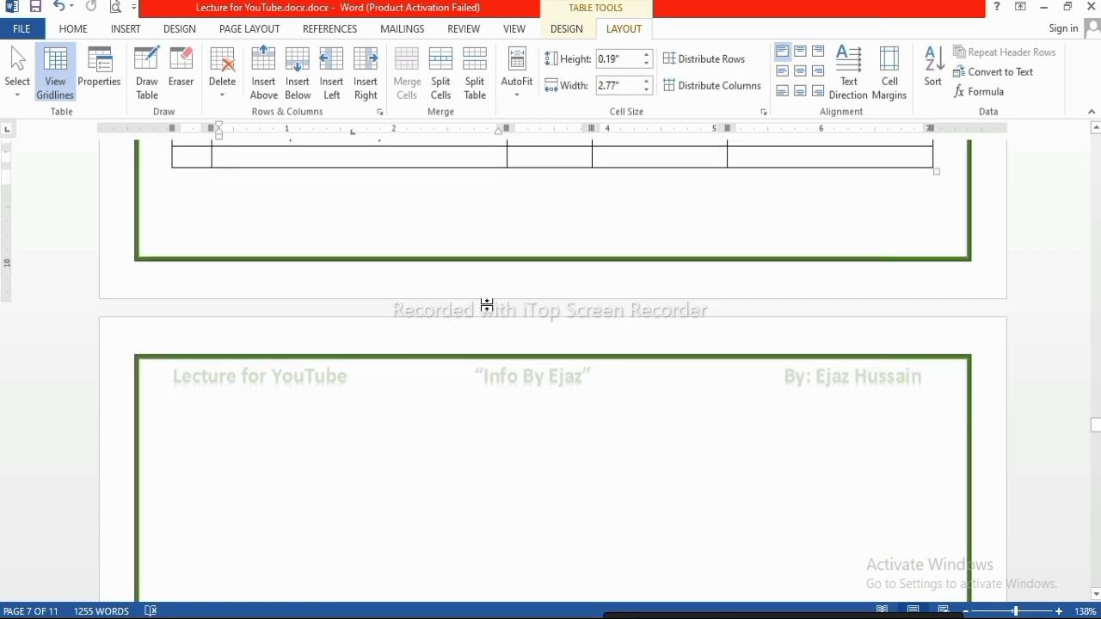
key(ctrl+z)
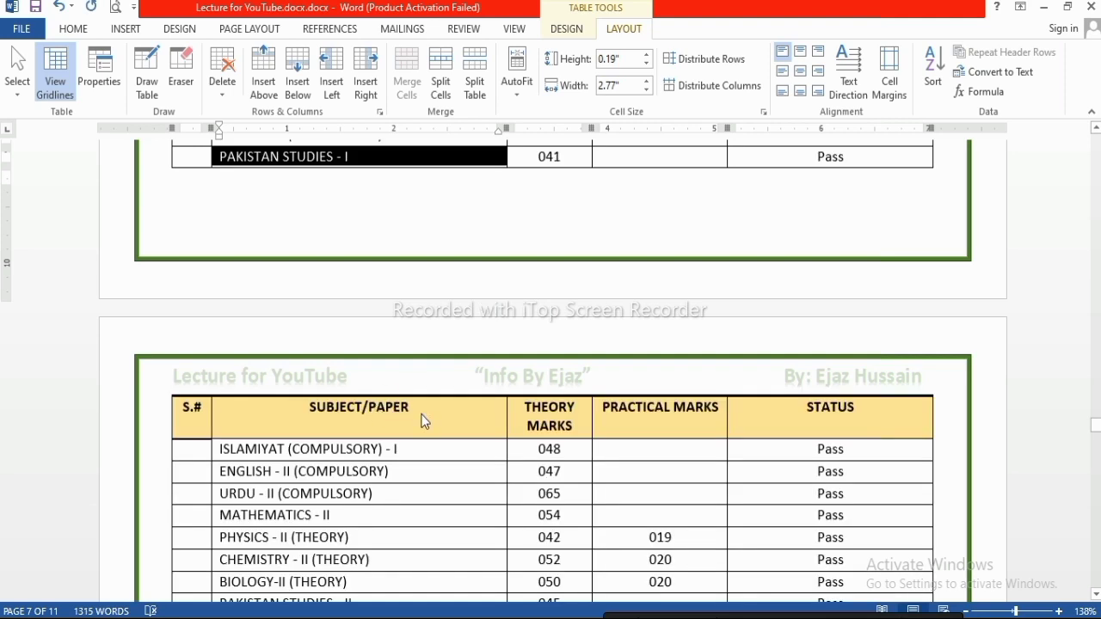
- Compare the yellow header row at the marks table's start with the header row on its following page
click(452, 456)
scroll(453, 460, down, 2)
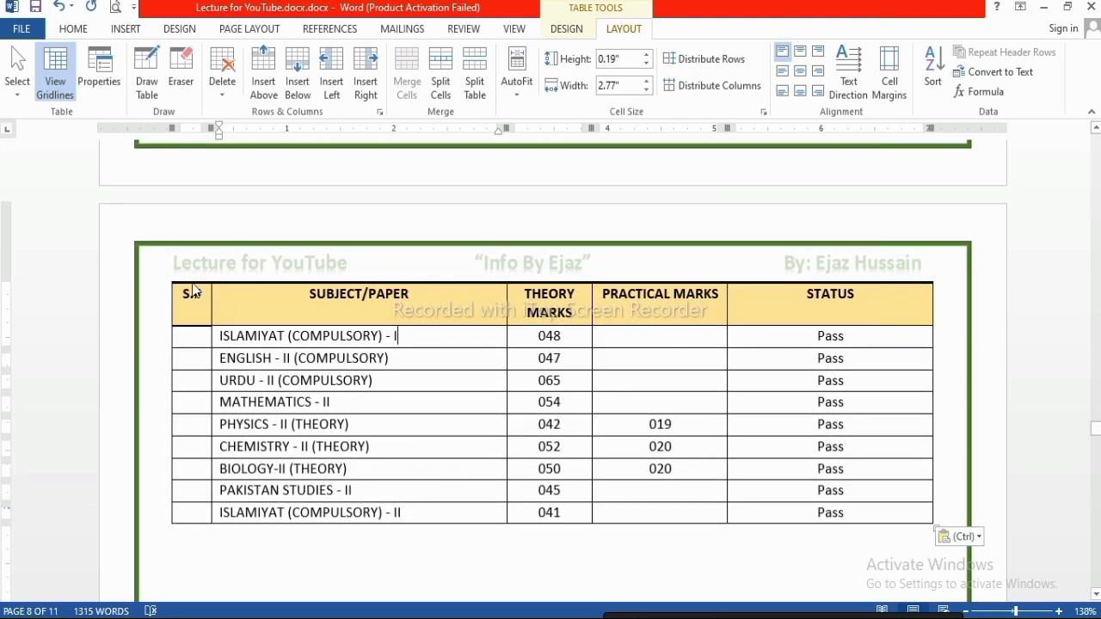
scroll(837, 311, up, 10)
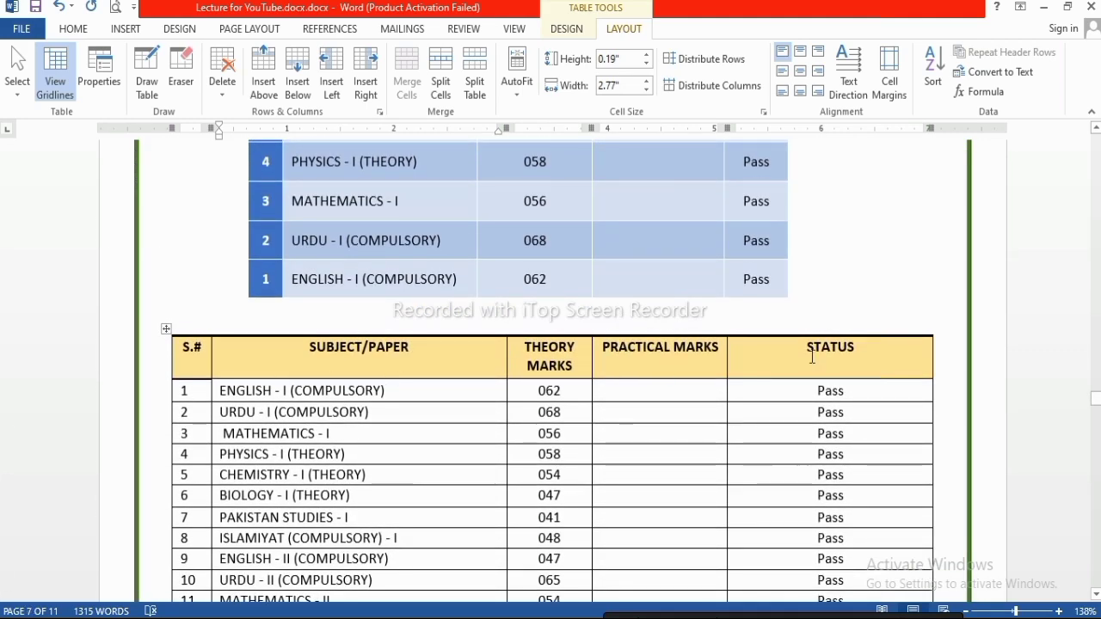
scroll(689, 388, down, 10)
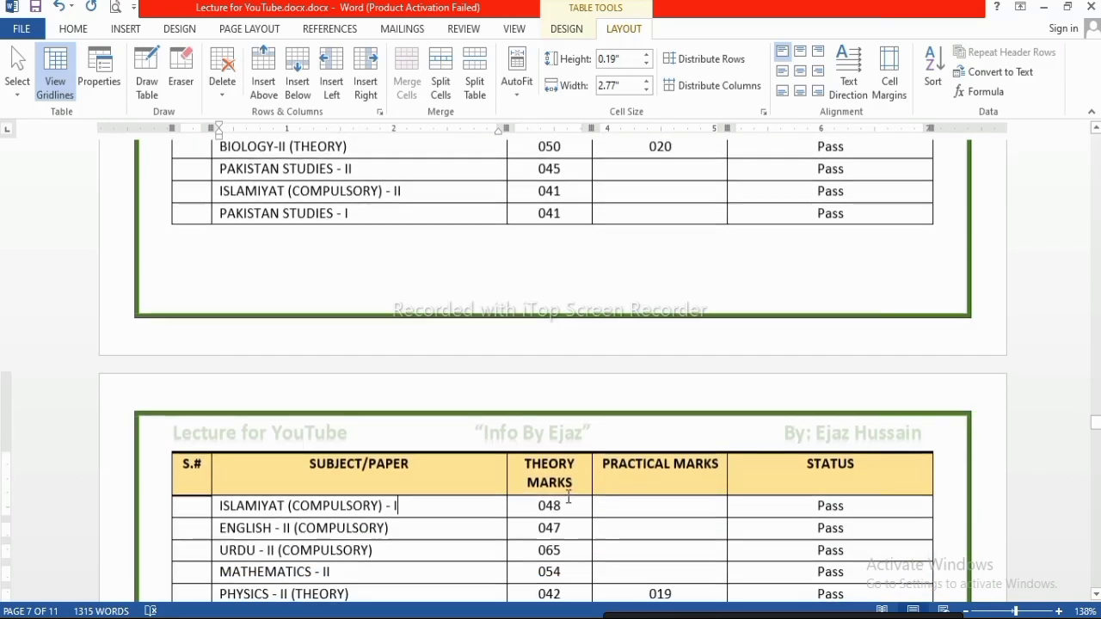
click(569, 340)
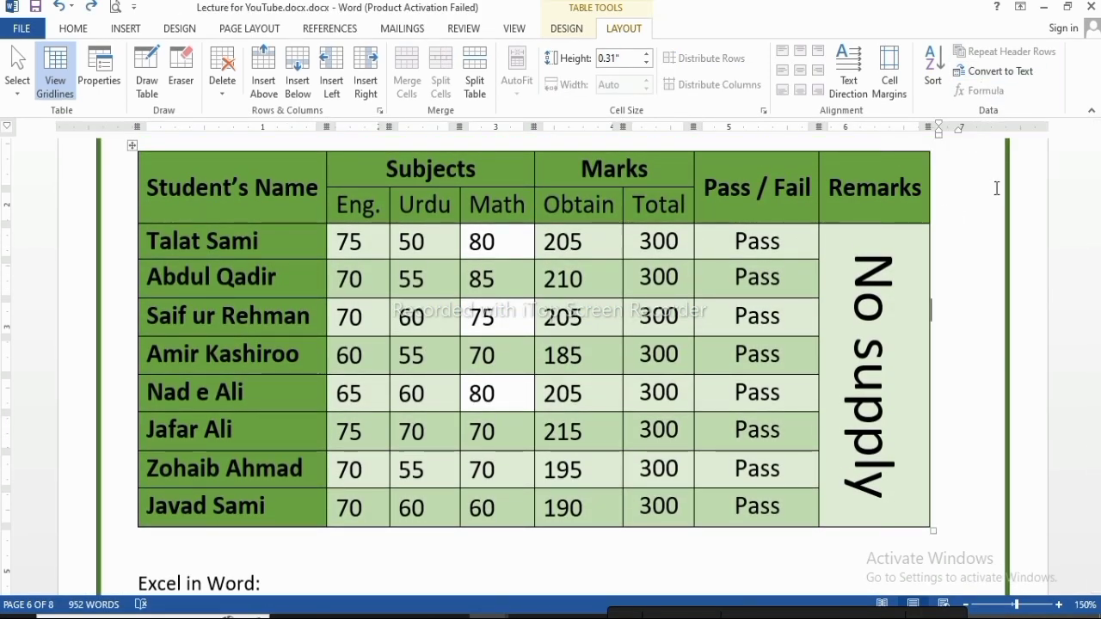
- Convert the entire green student results table to text, separating the values with the Other character "-"
scroll(449, 311, up, 1)
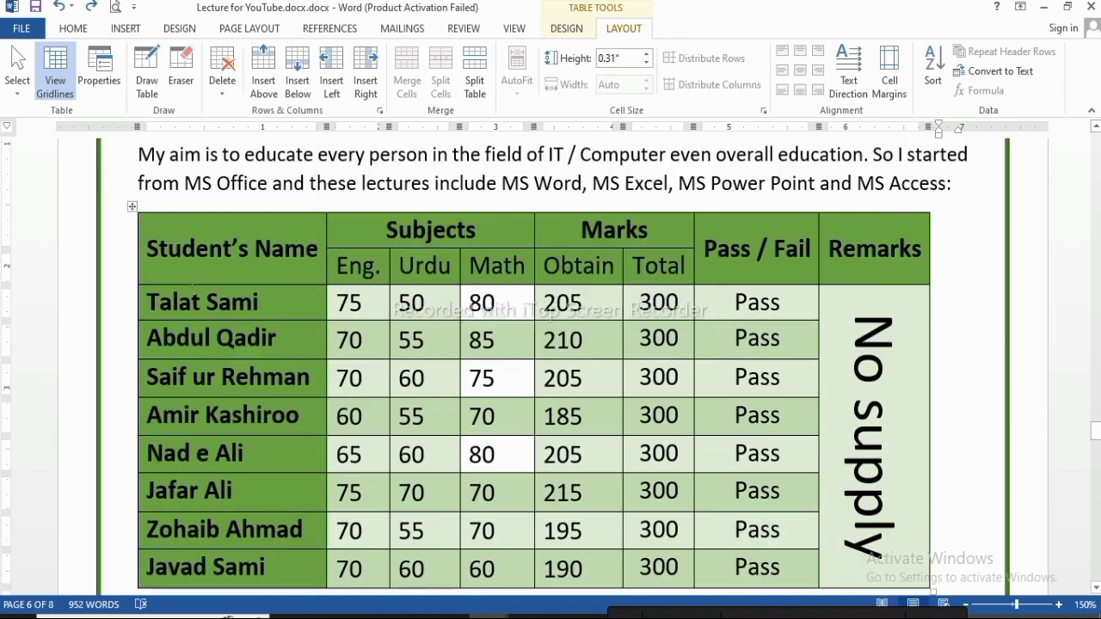
click(132, 206)
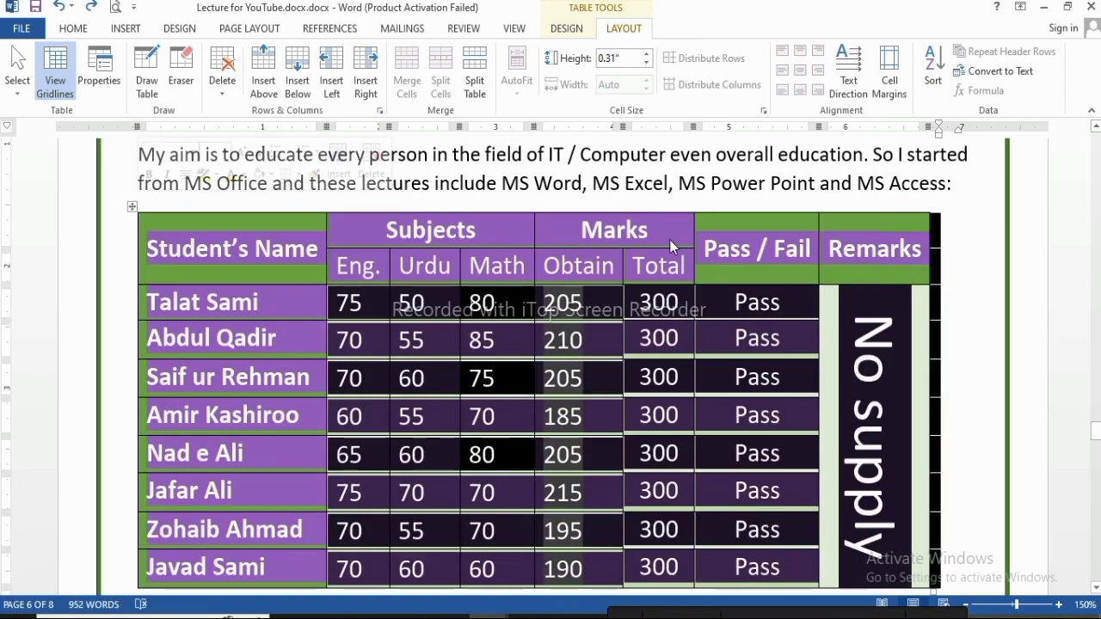
click(989, 74)
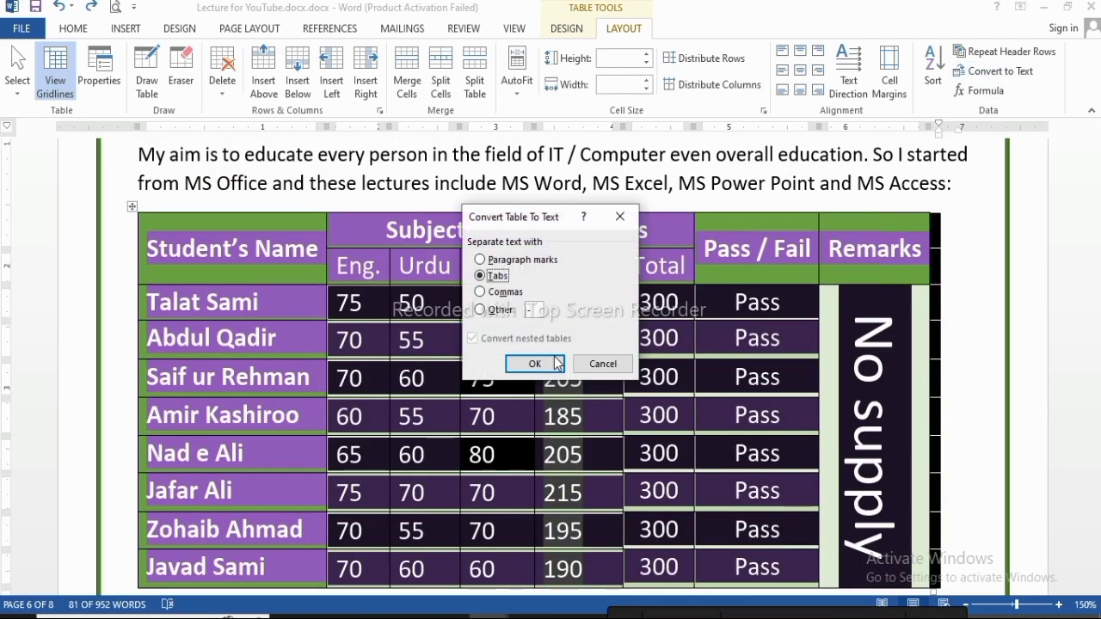
click(479, 311)
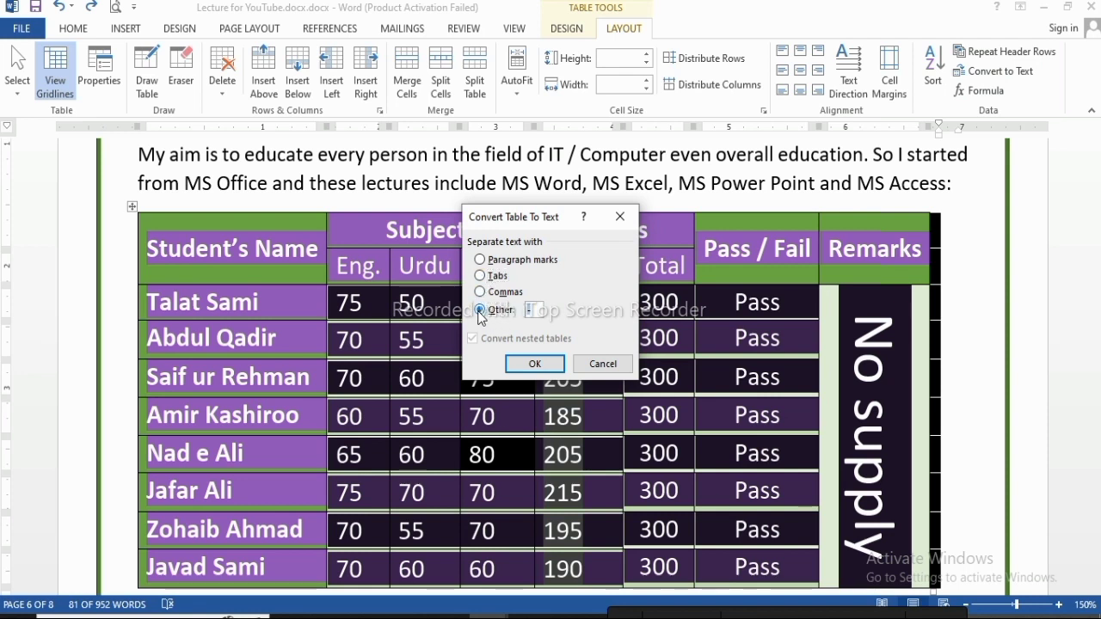
click(533, 364)
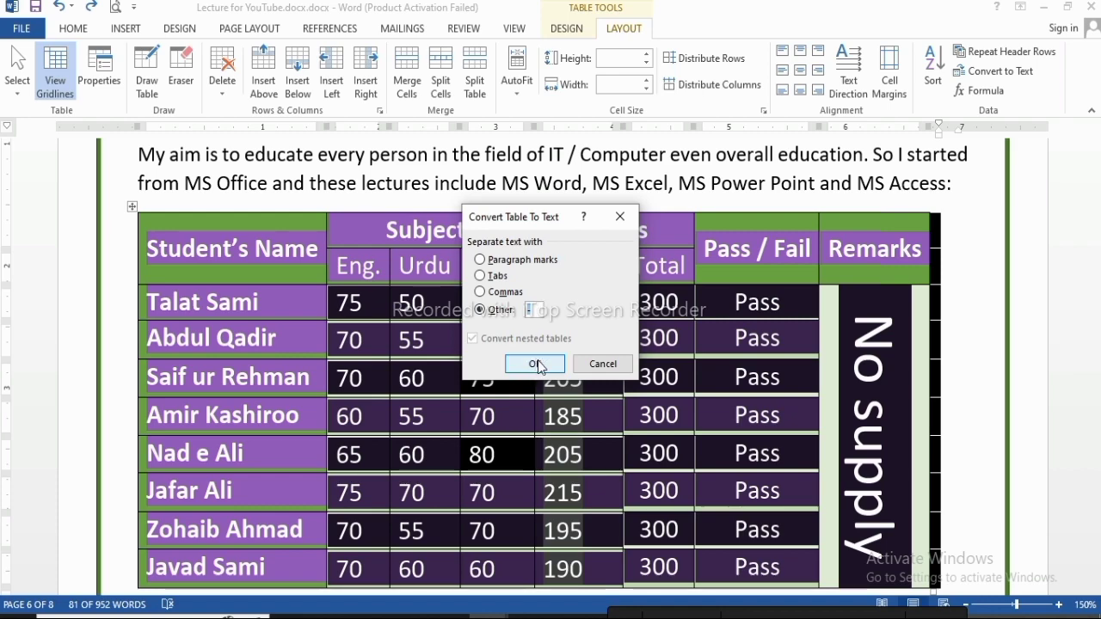
click(905, 378)
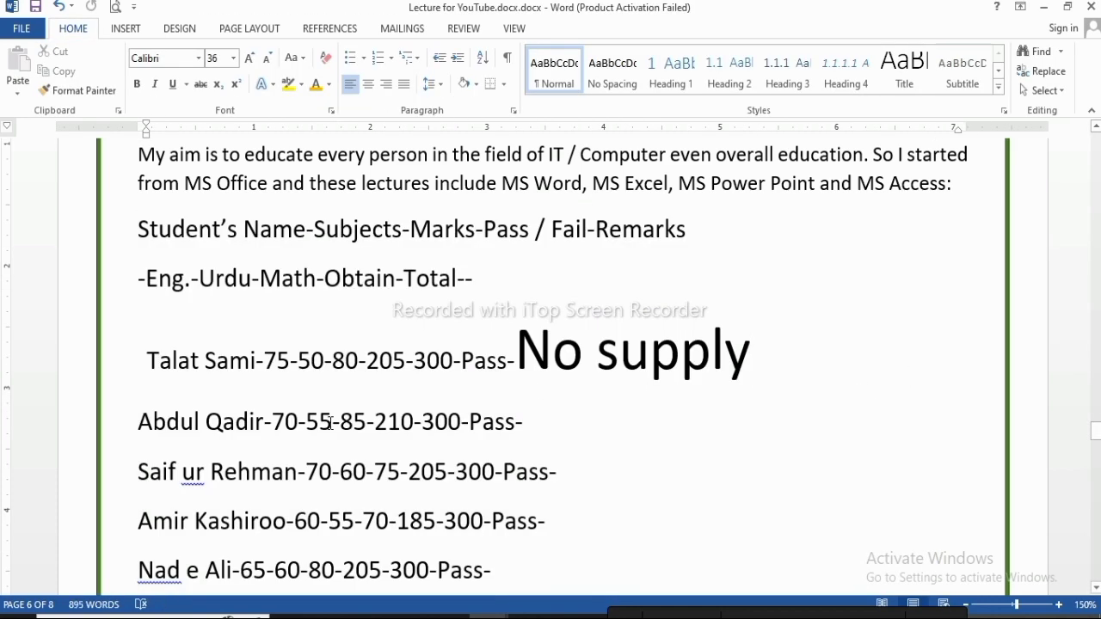
- Look through the hyphen-separated student lines and undo the table-to-text conversion
scroll(250, 405, up, 3)
scroll(247, 408, down, 5)
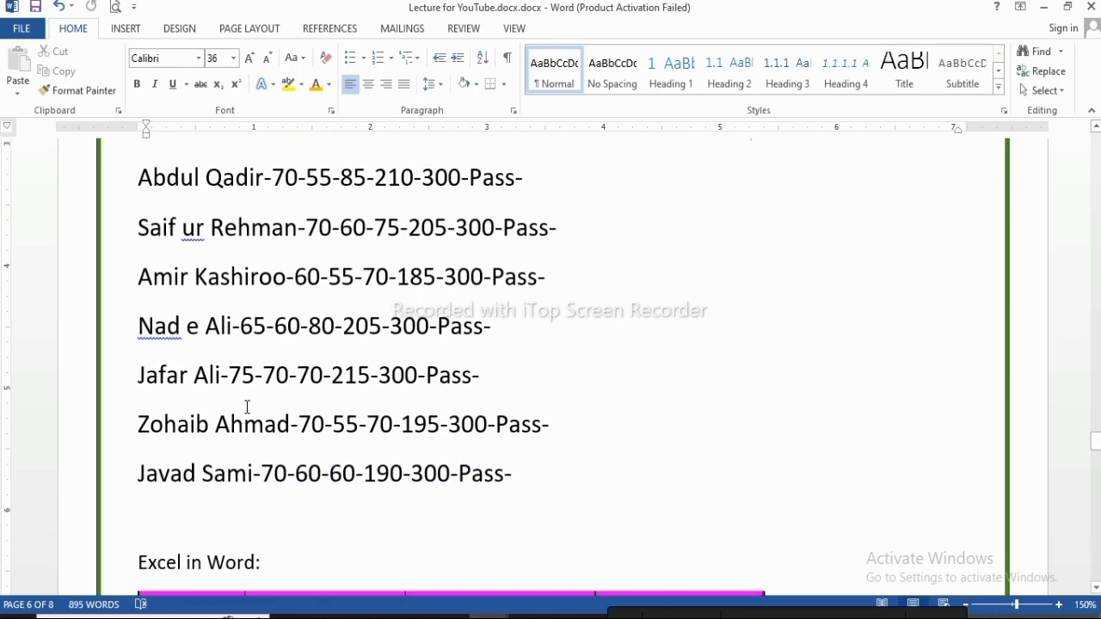
scroll(247, 407, down, 1)
scroll(322, 404, up, 2)
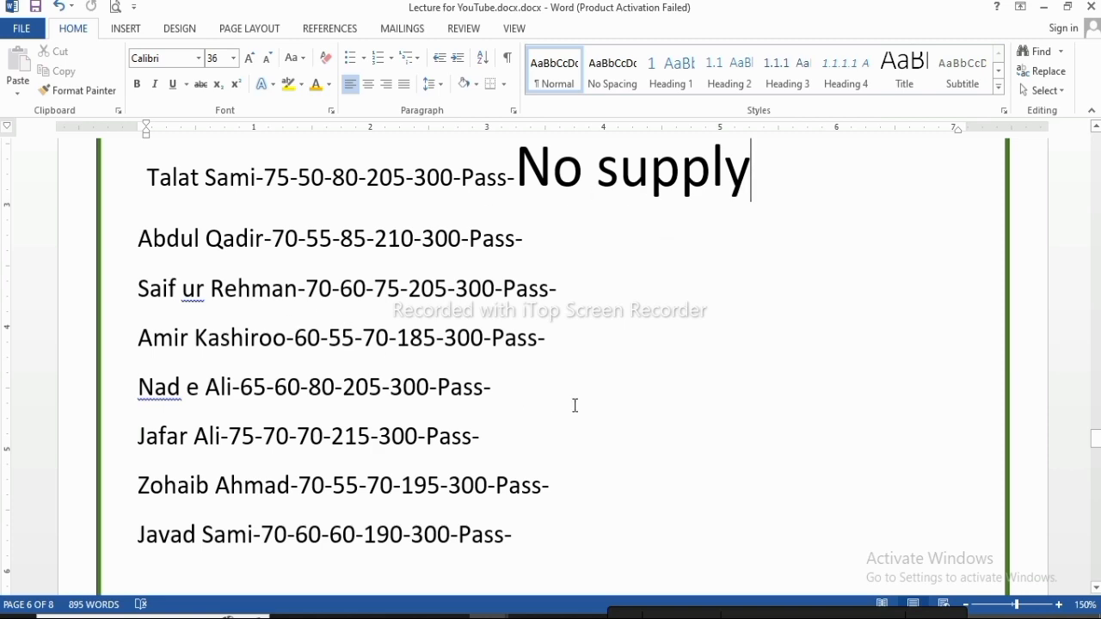
key(ctrl+z)
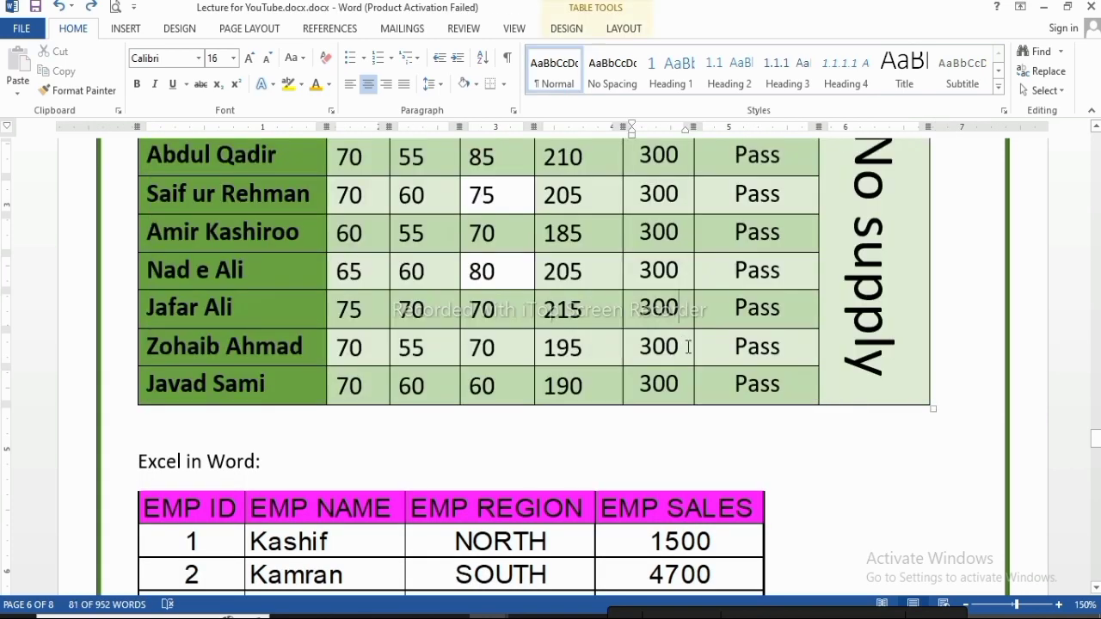
- View the cell margin and spacing options of the green student results table, and close them without changes
scroll(688, 348, up, 3)
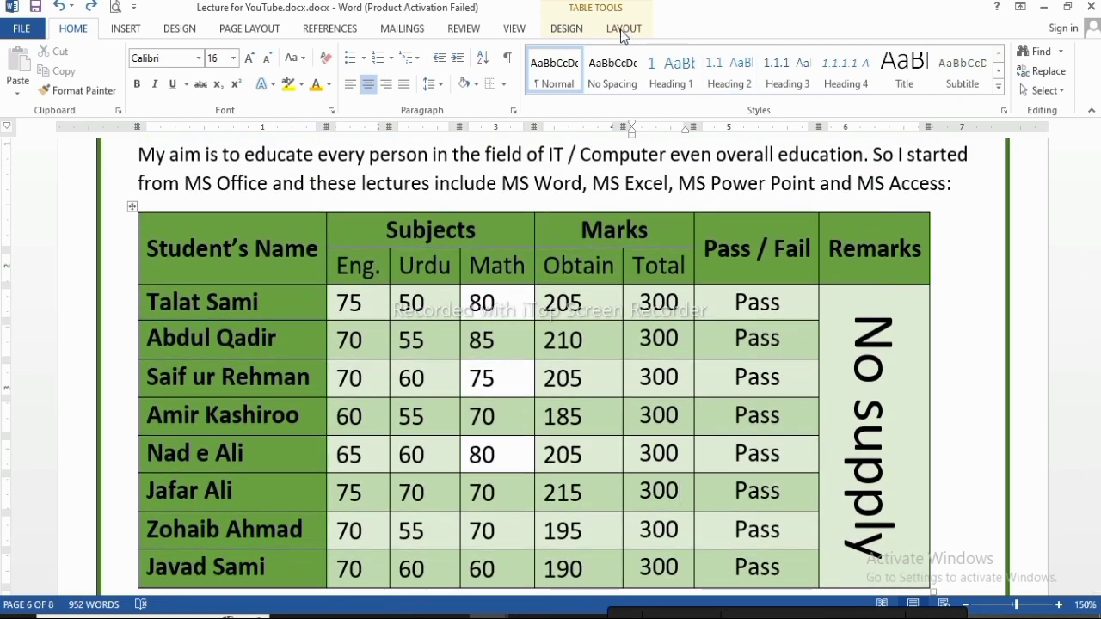
click(624, 32)
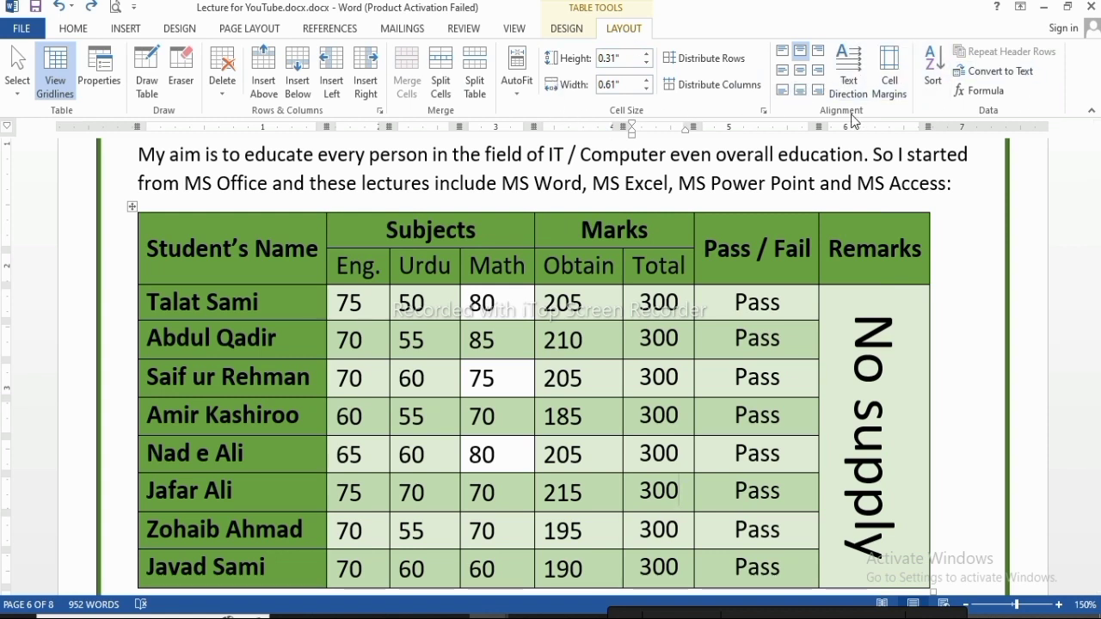
click(893, 73)
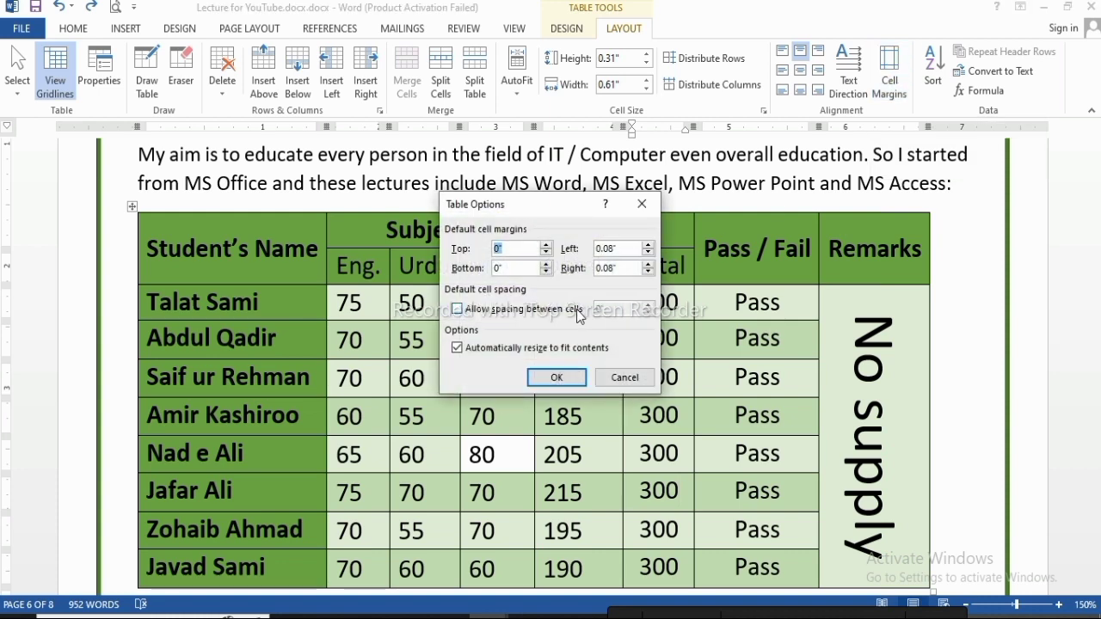
click(642, 203)
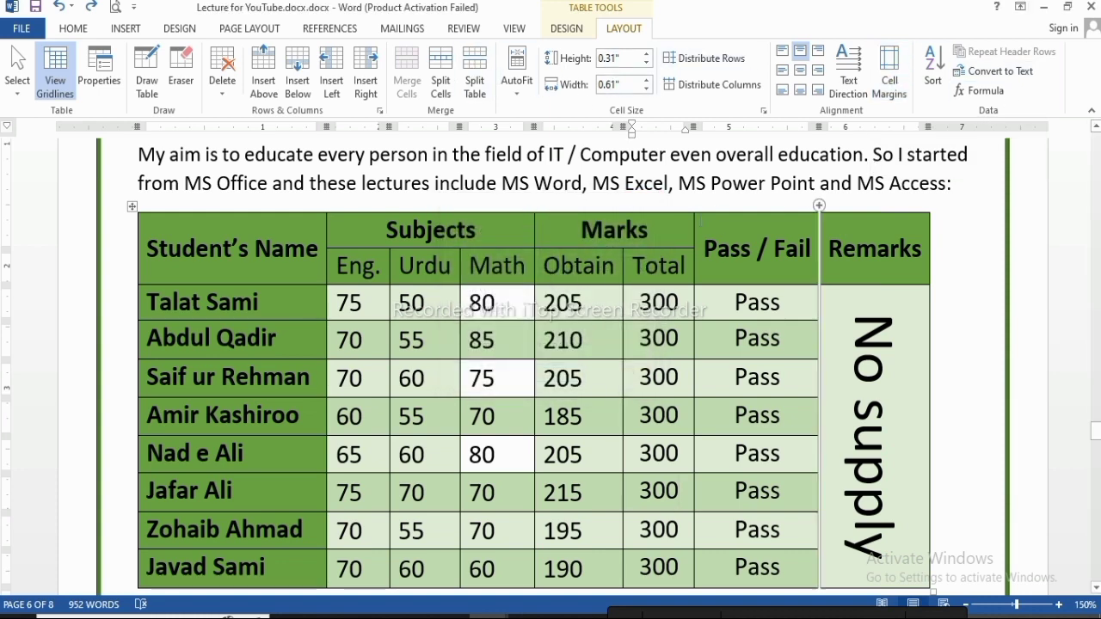
- Apply All Borders with the current 3 pt line to the whole green results table and check it down to its last row
scroll(339, 355, down, 1)
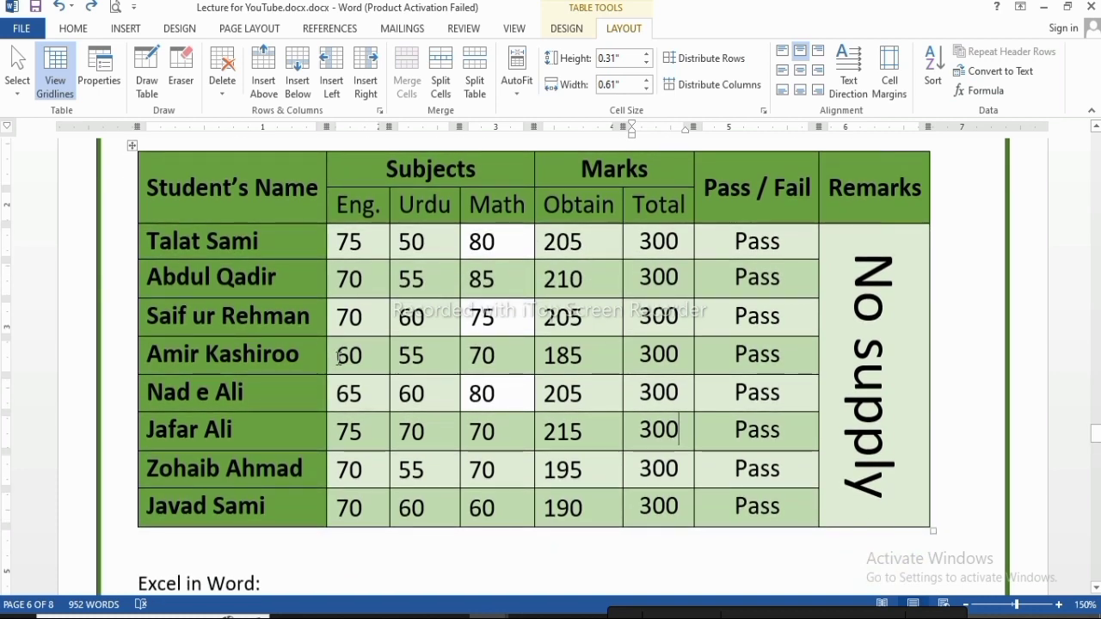
scroll(199, 225, up, 1)
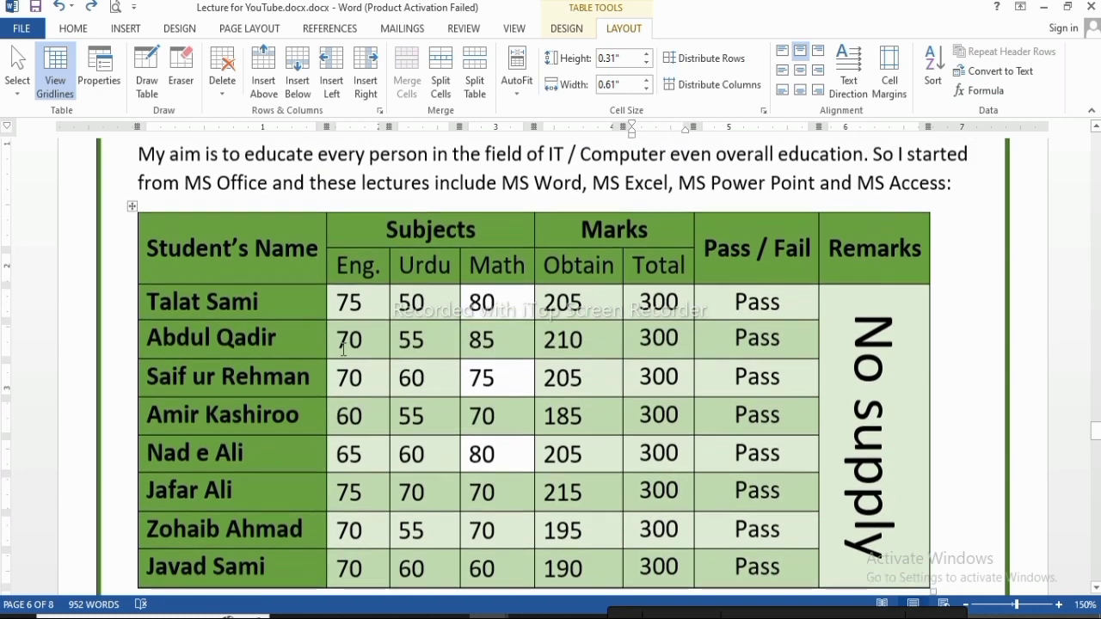
click(130, 206)
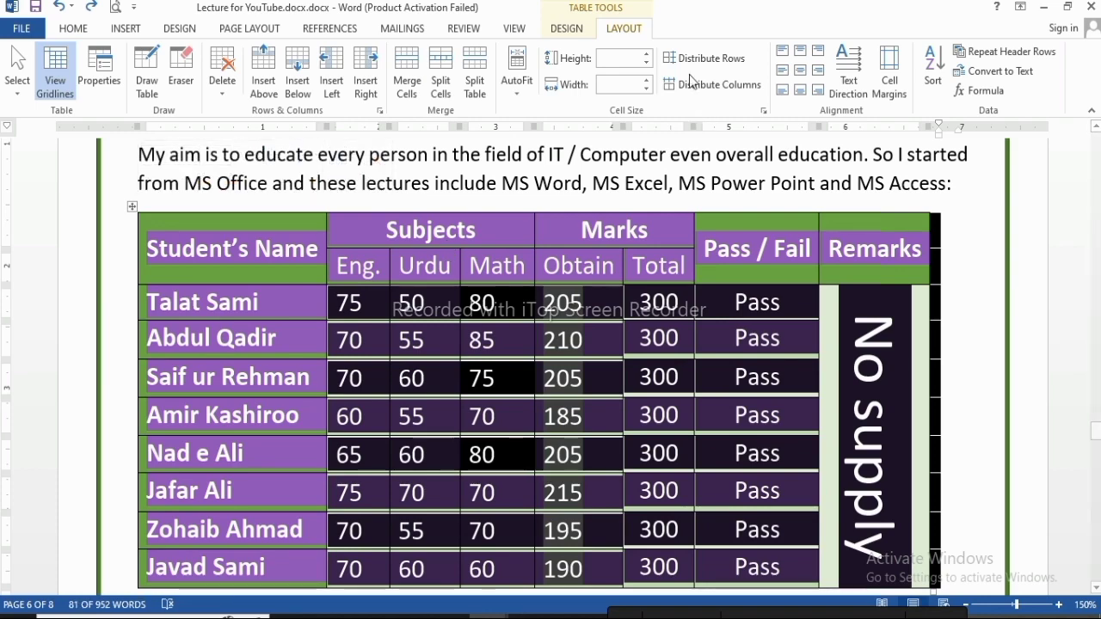
click(566, 28)
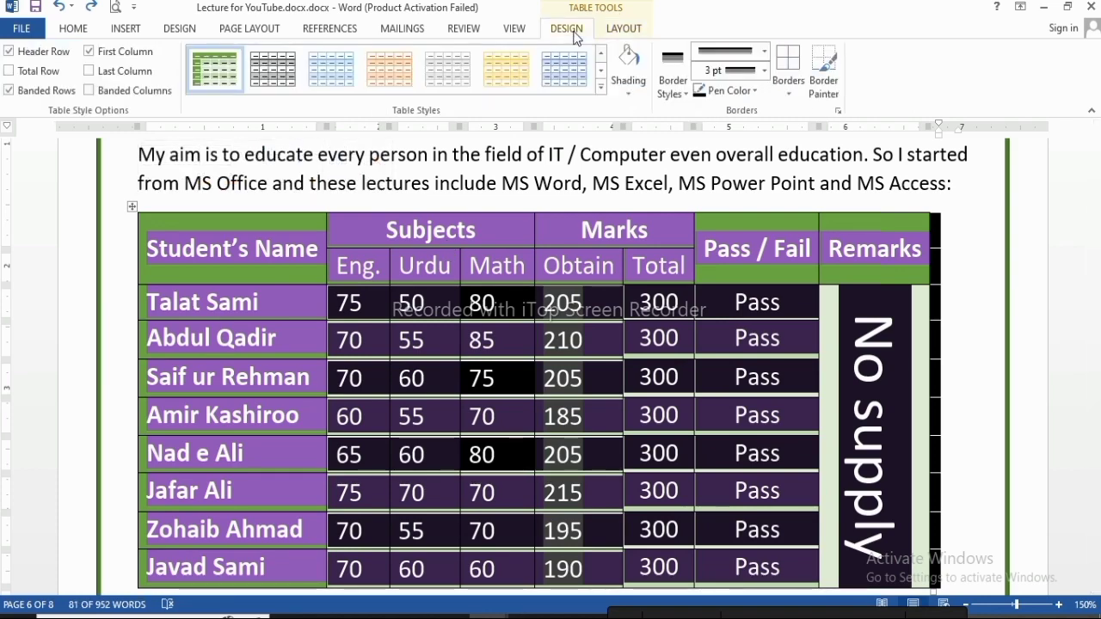
click(788, 94)
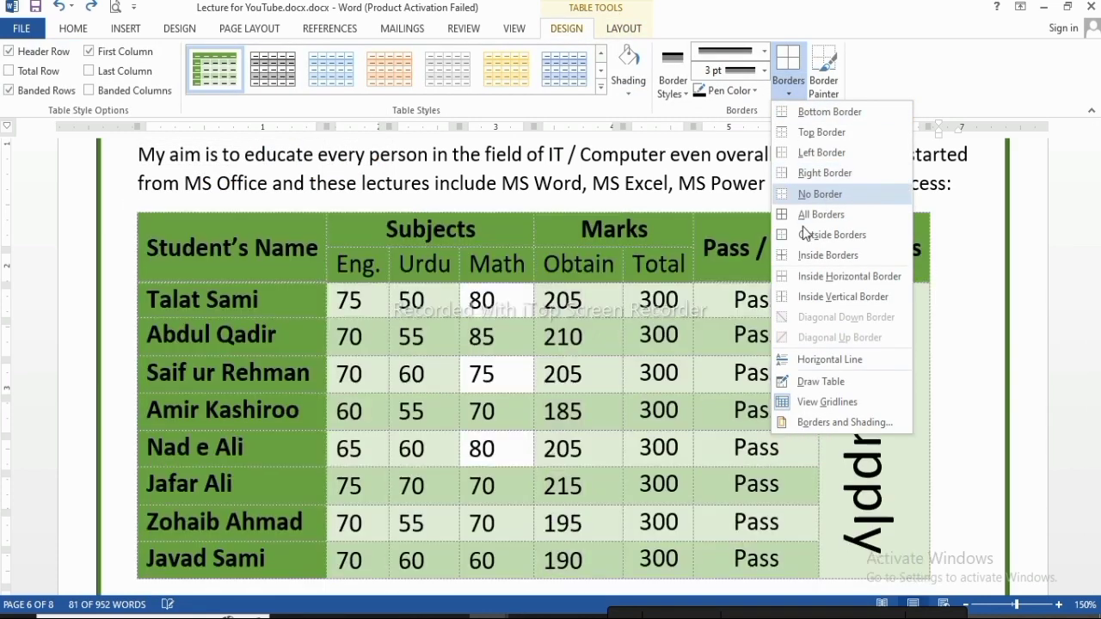
click(812, 216)
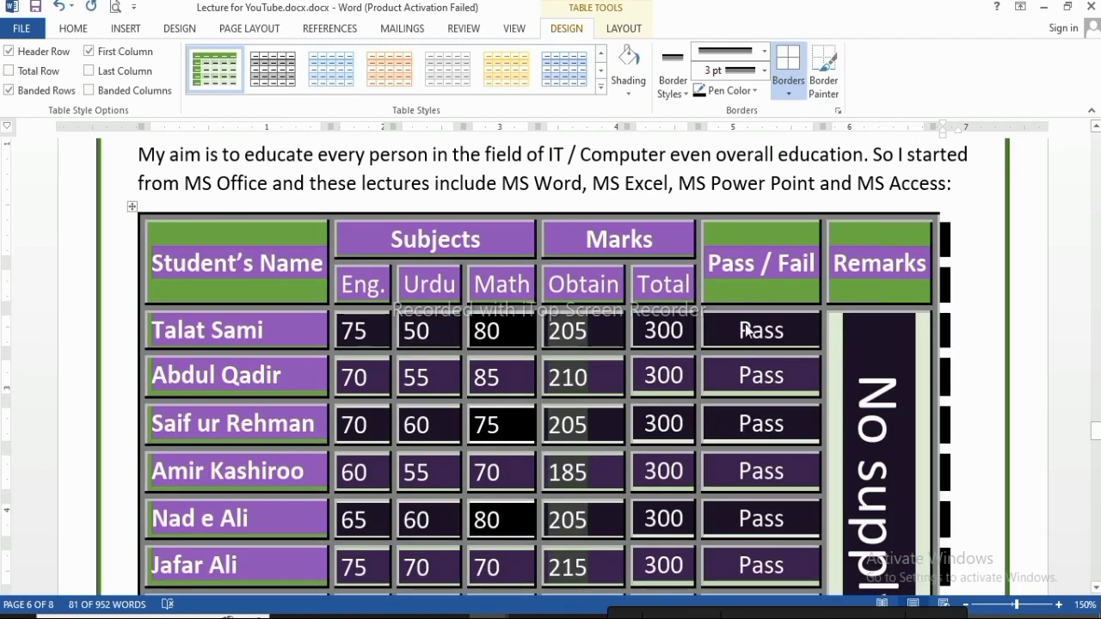
click(750, 330)
scroll(405, 376, down, 3)
scroll(405, 376, down, 3)
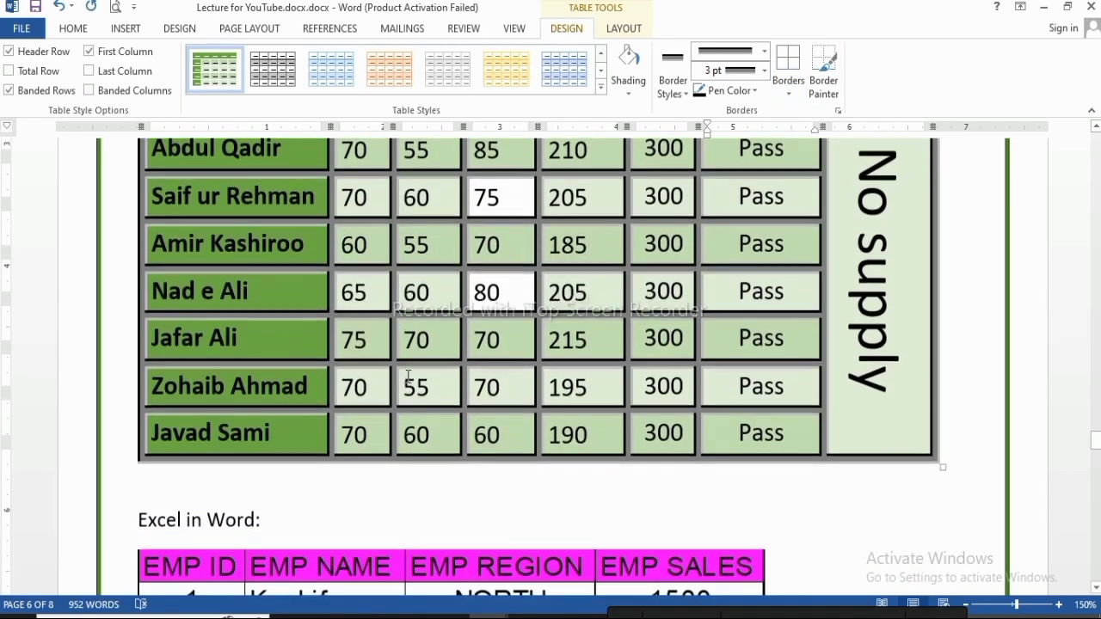
scroll(407, 376, up, 6)
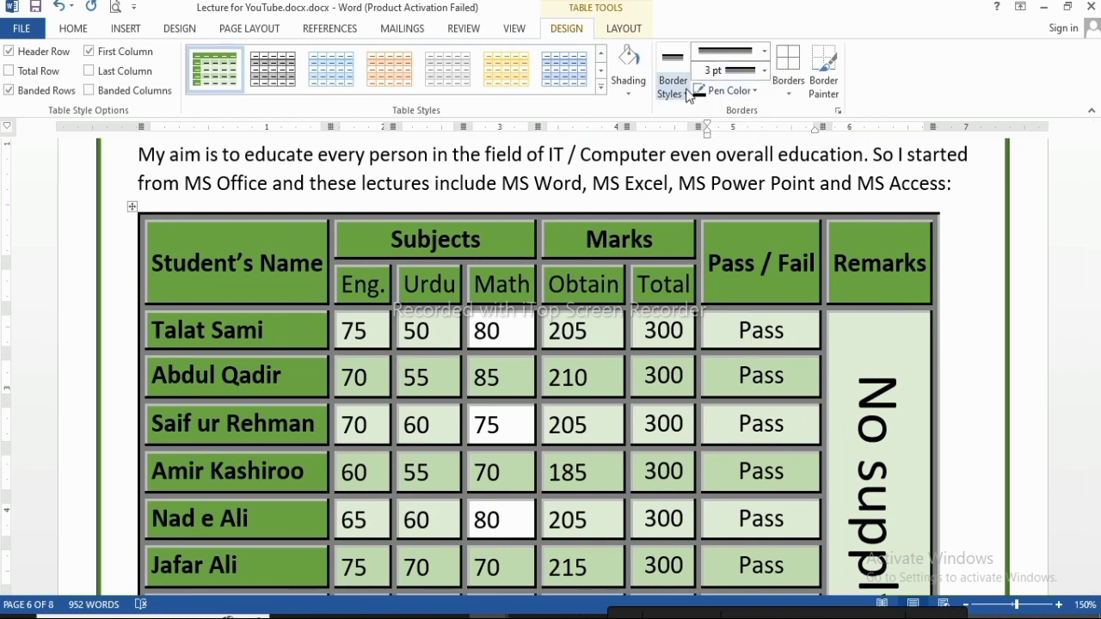
- Set the border pen colour to orange and apply All Borders to the whole green results table
click(756, 90)
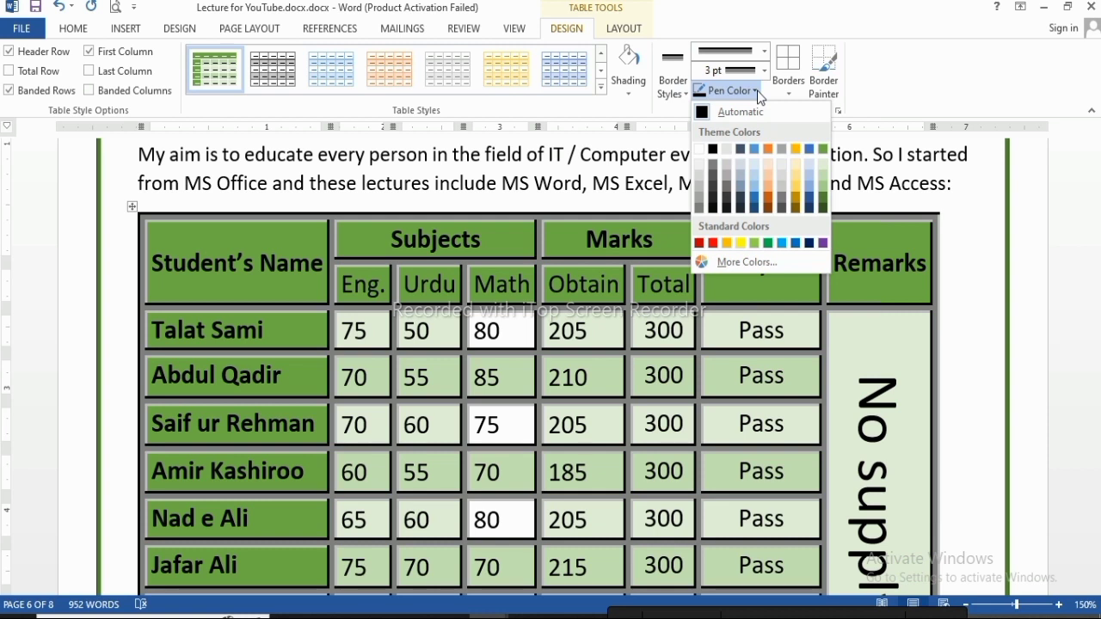
click(771, 149)
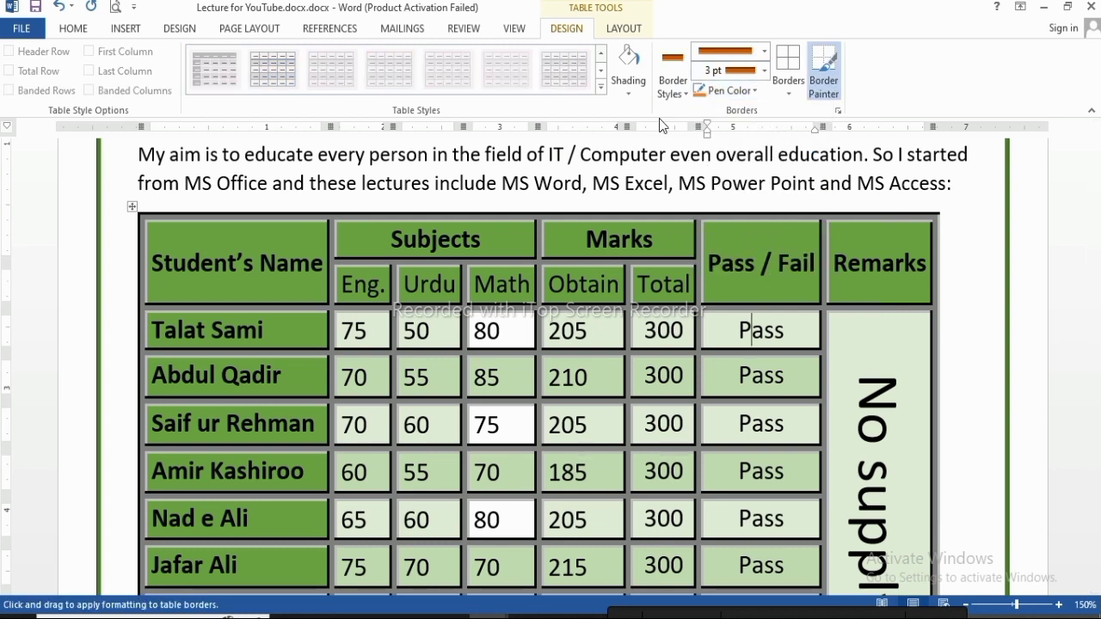
key(Escape)
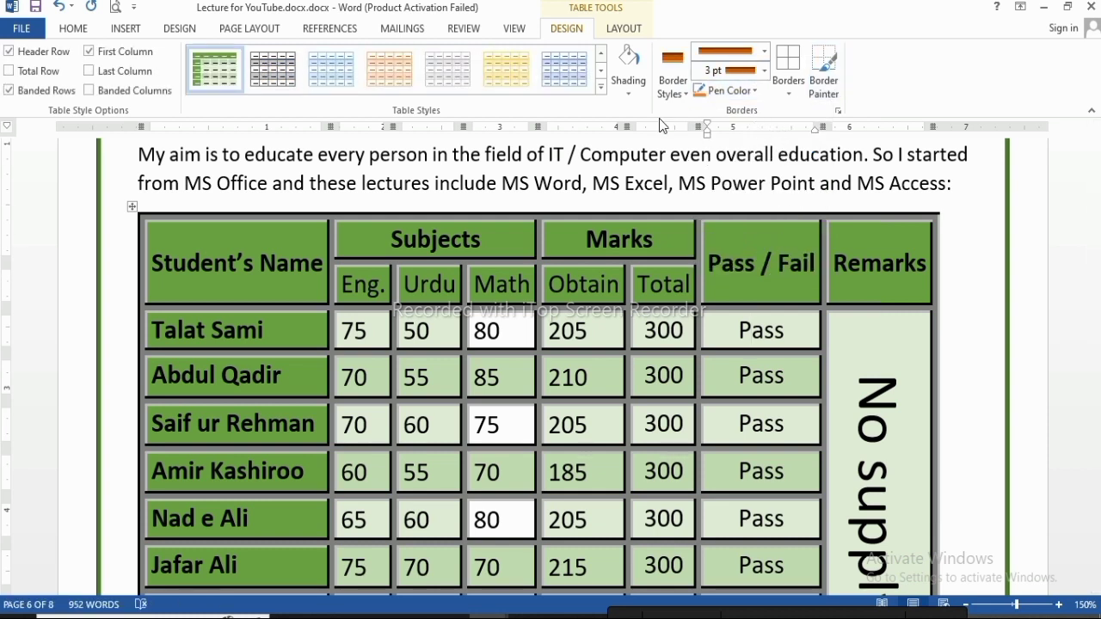
click(132, 207)
click(790, 92)
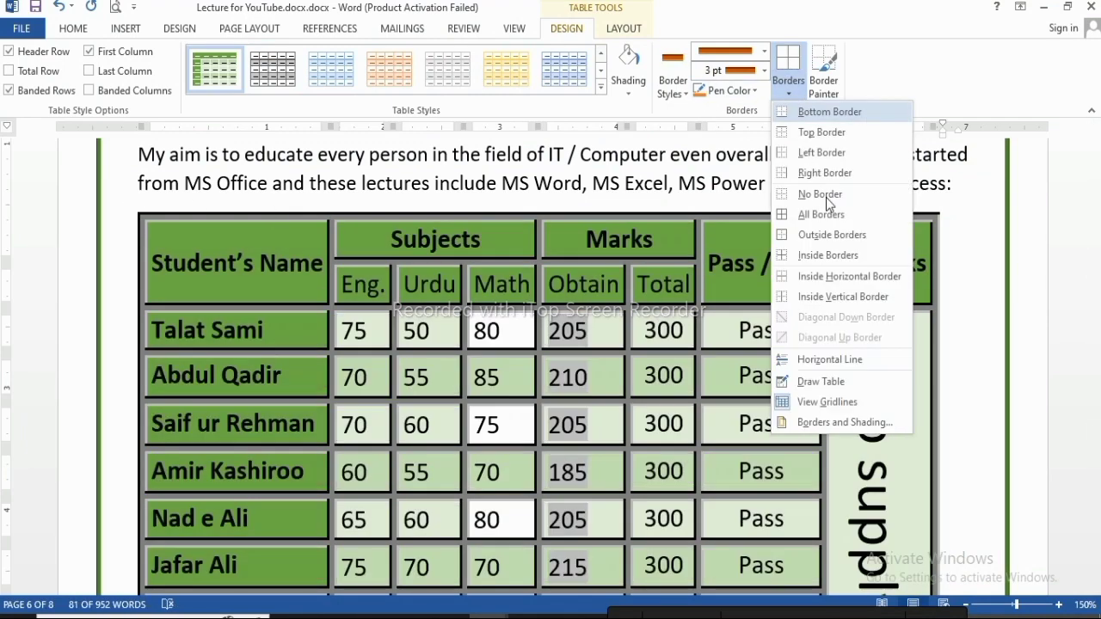
click(824, 214)
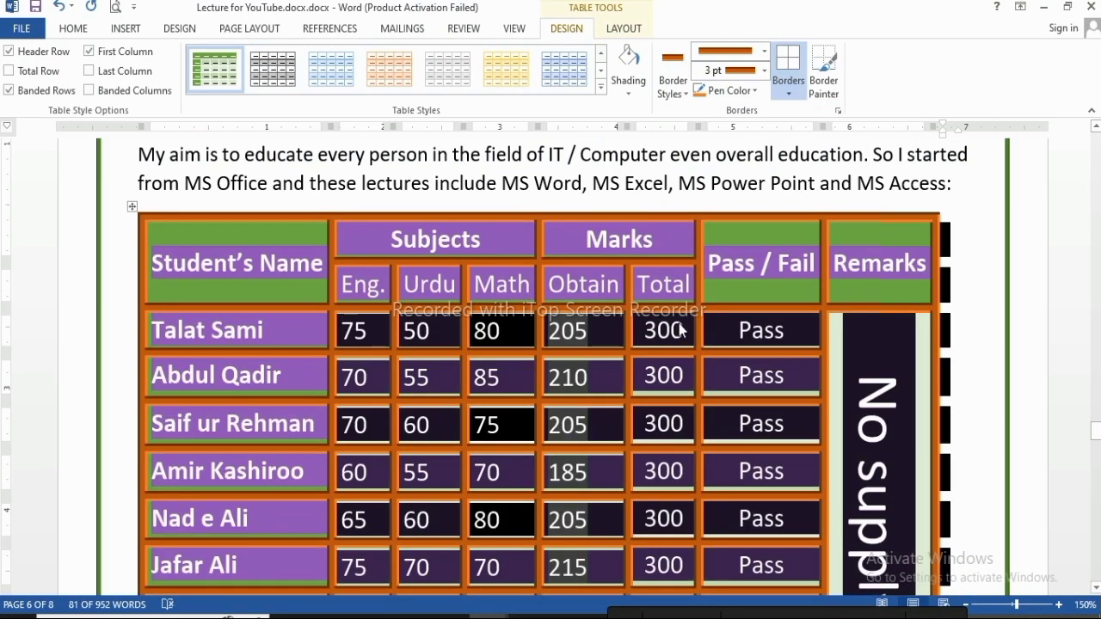
- Deselect the green results table and examine its orange borders, along with the Excel and blank tables below it
click(410, 518)
scroll(410, 458, down, 1)
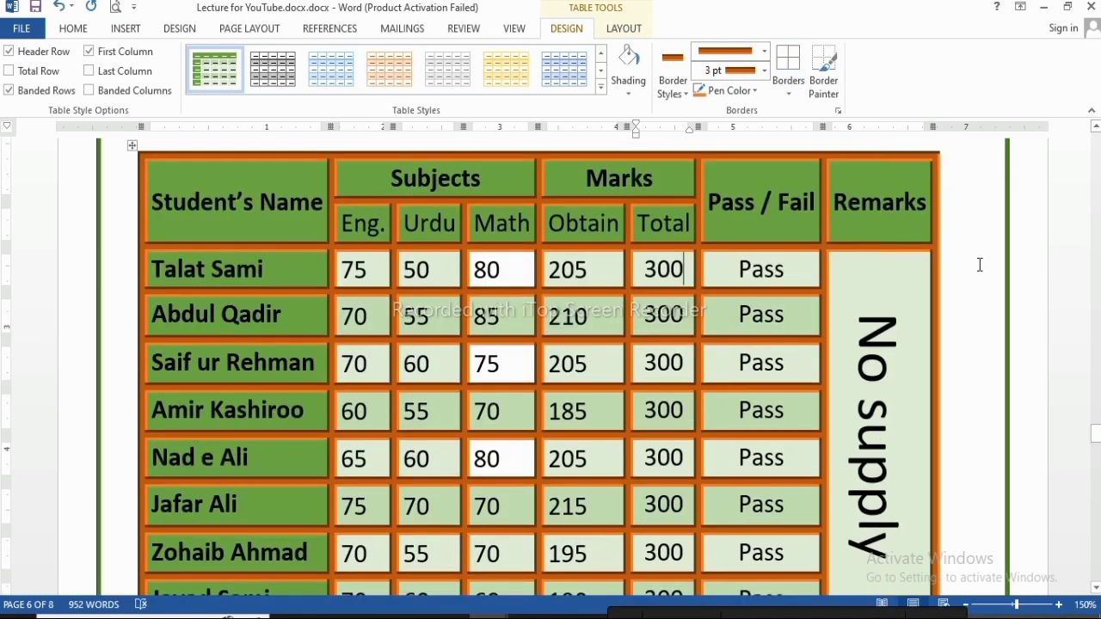
scroll(986, 259, down, 6)
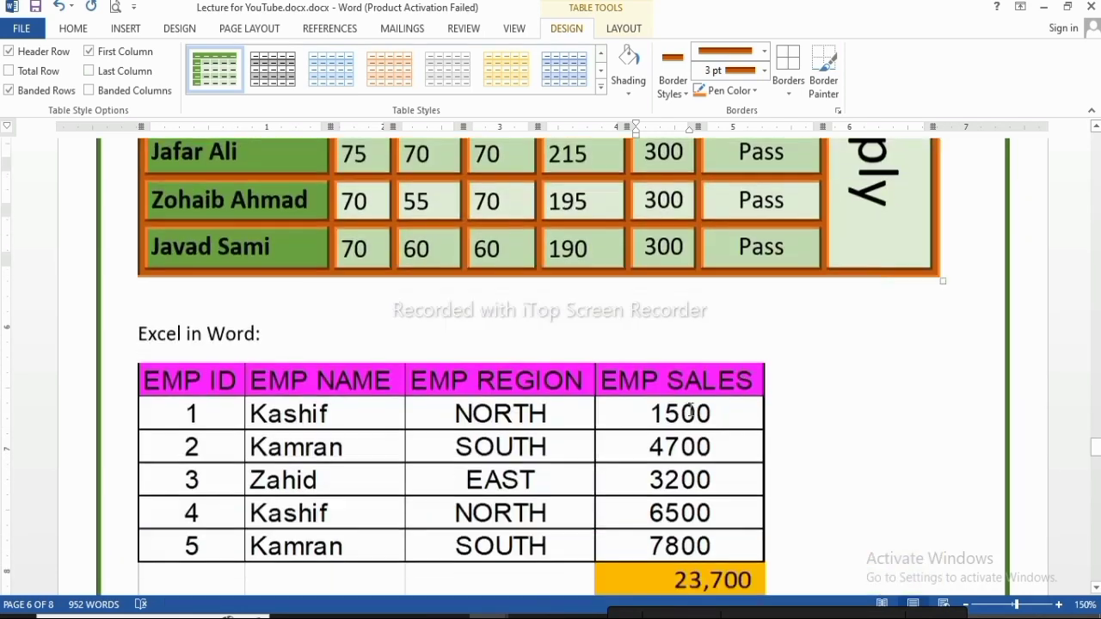
scroll(690, 410, down, 6)
scroll(281, 370, up, 2)
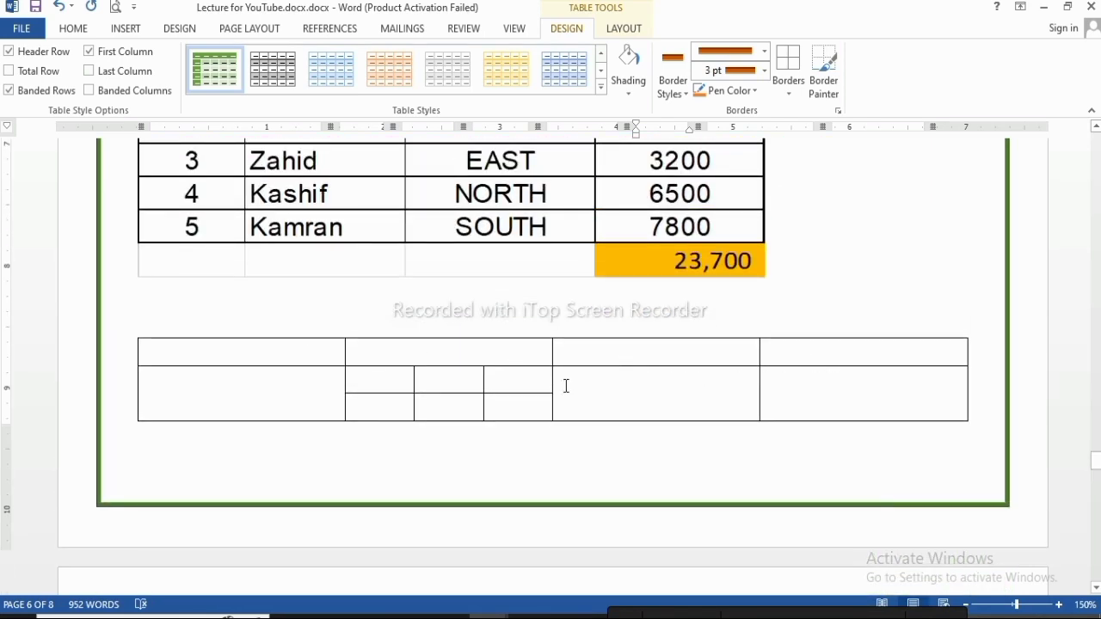
scroll(814, 354, up, 6)
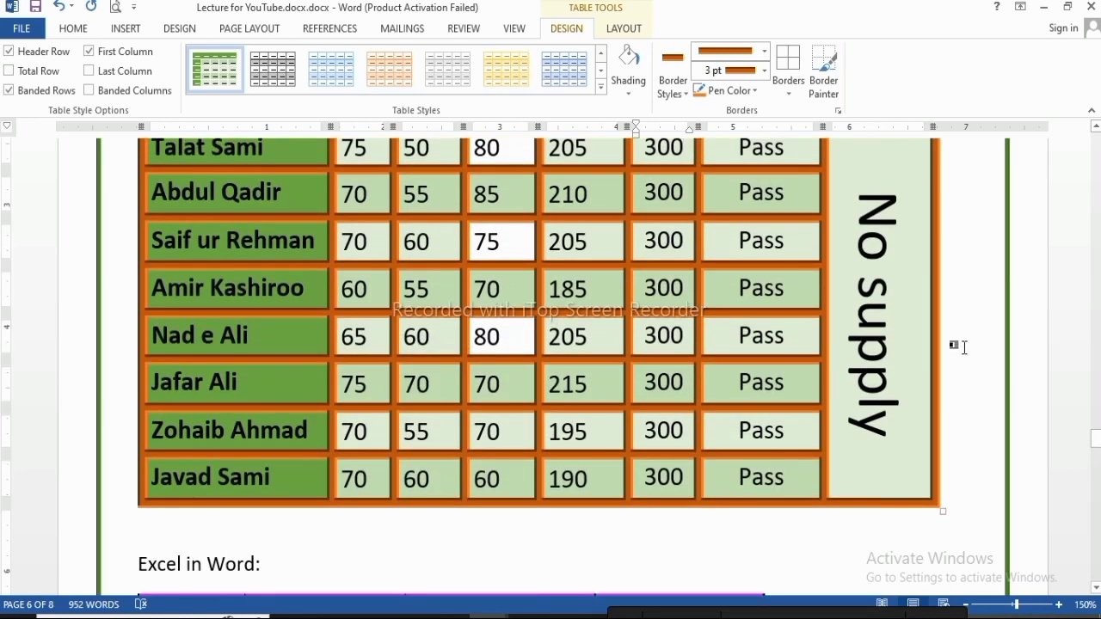
scroll(979, 316, up, 3)
scroll(979, 316, up, 1)
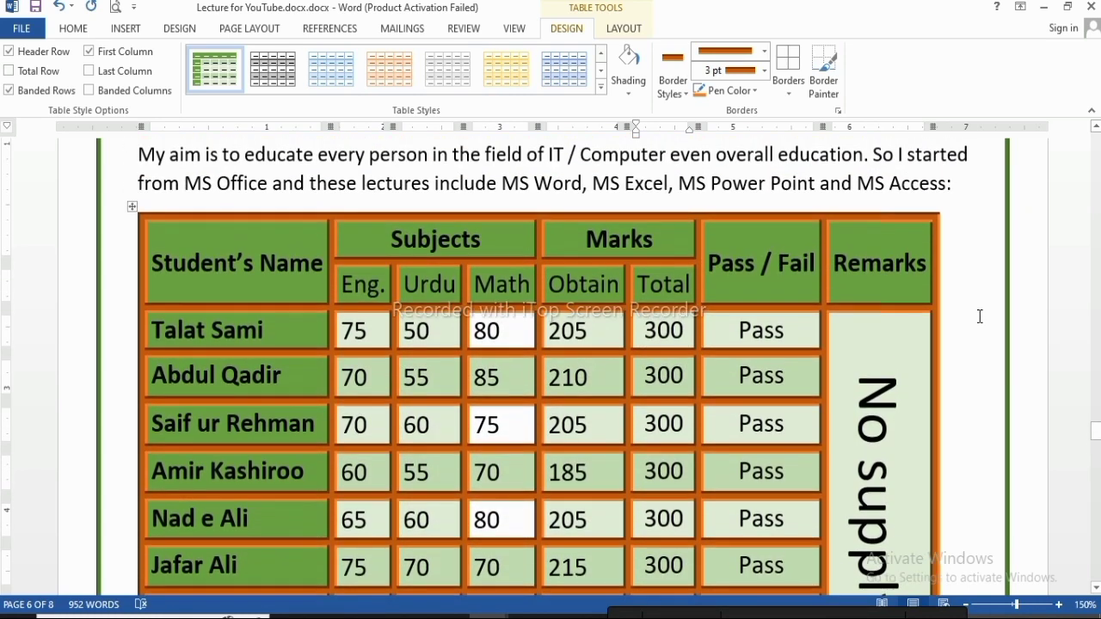
scroll(980, 318, down, 1)
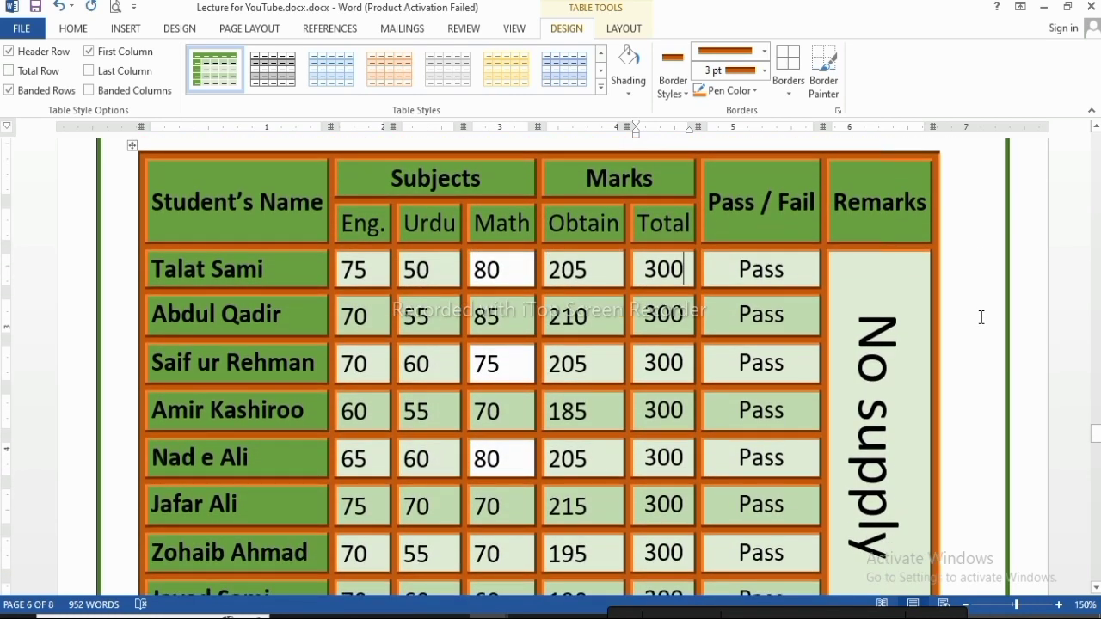
scroll(981, 317, down, 1)
scroll(981, 318, up, 2)
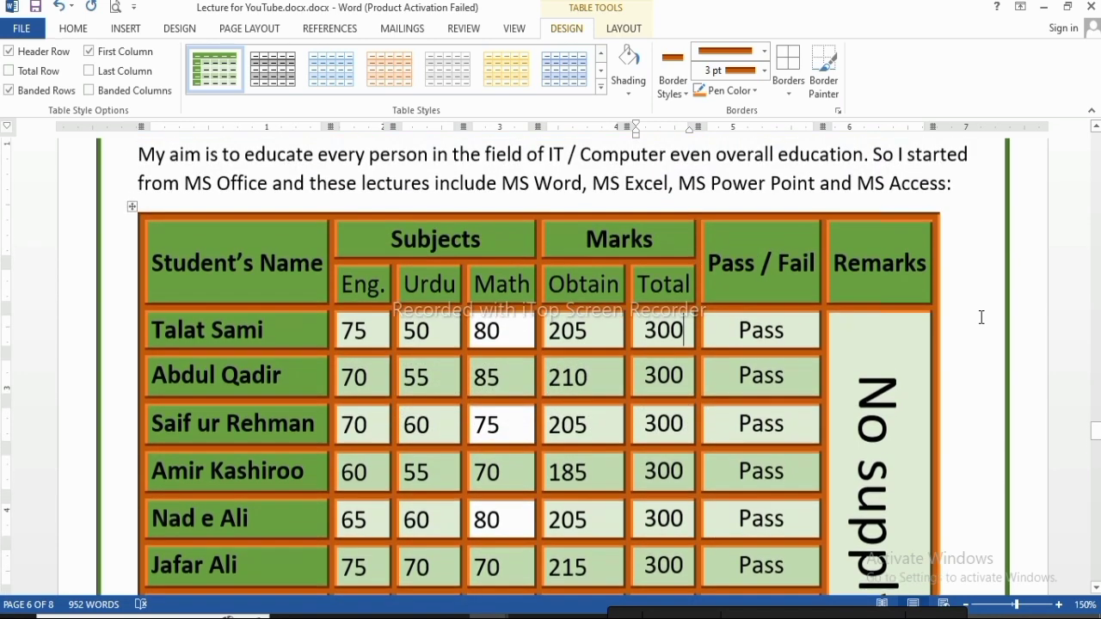
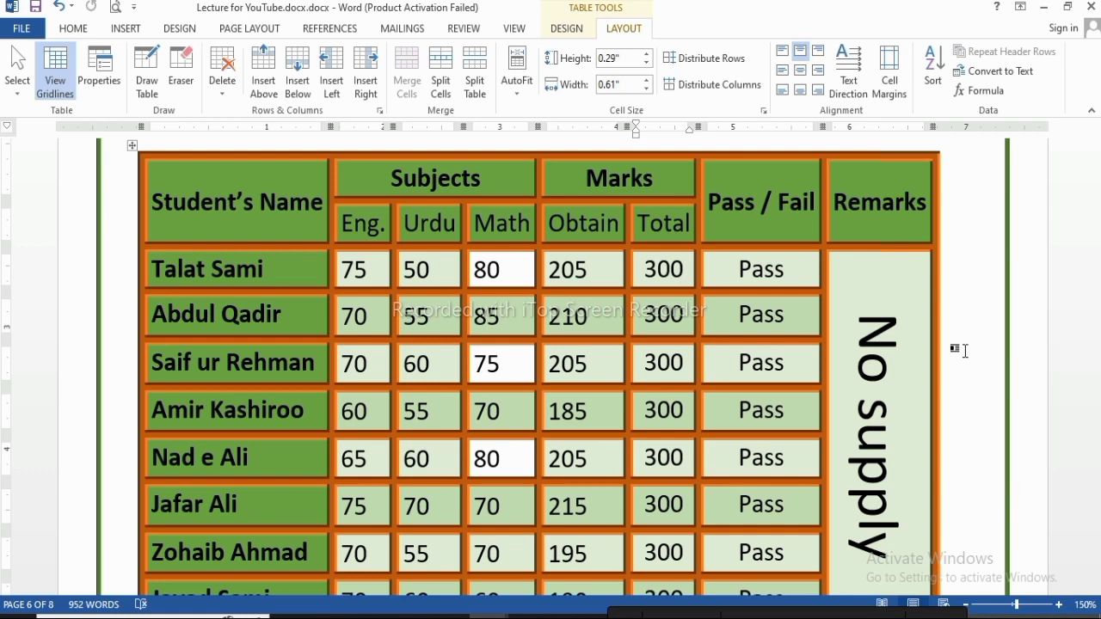
- Compare the Lecture No. 4 student table with the formatted results table in Lecture No. 5
scroll(570, 426, up, 5)
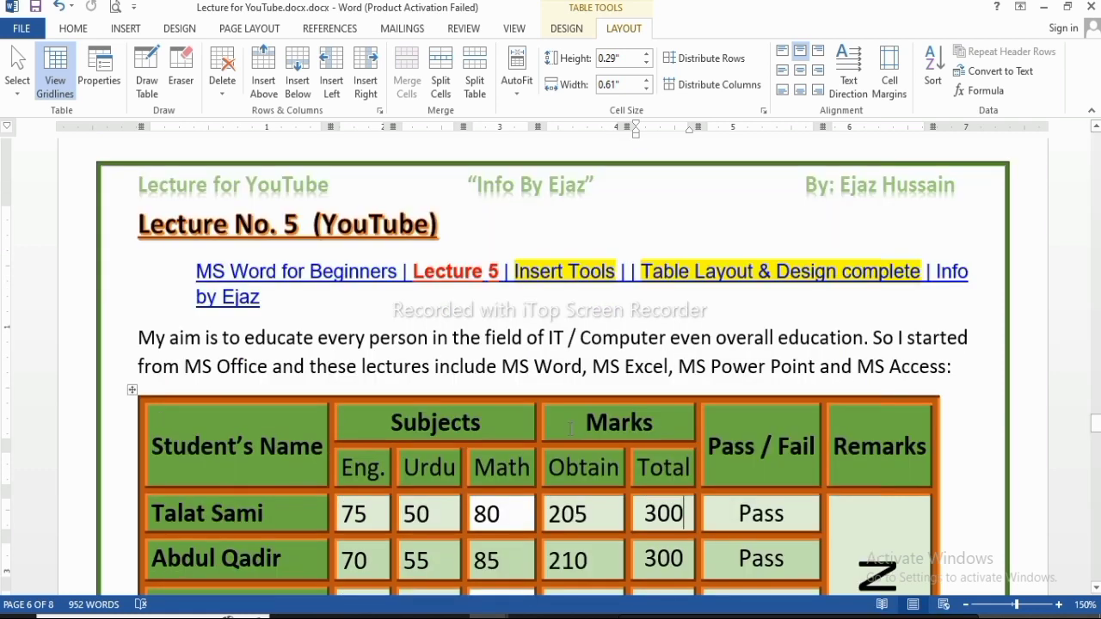
scroll(569, 427, up, 5)
scroll(570, 413, down, 13)
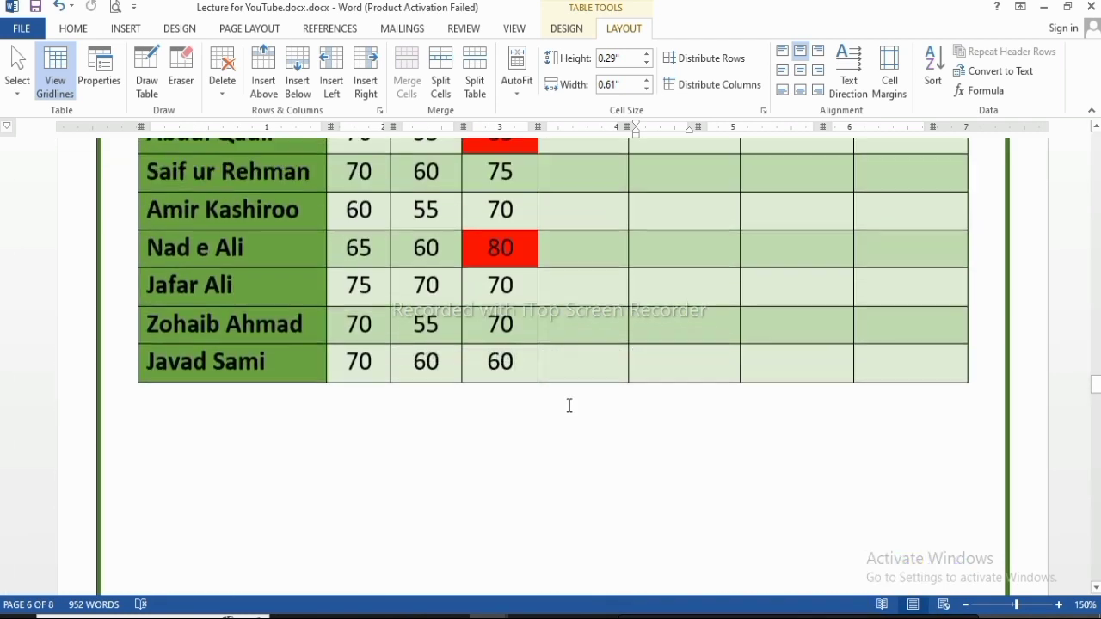
scroll(568, 391, up, 7)
scroll(414, 360, down, 2)
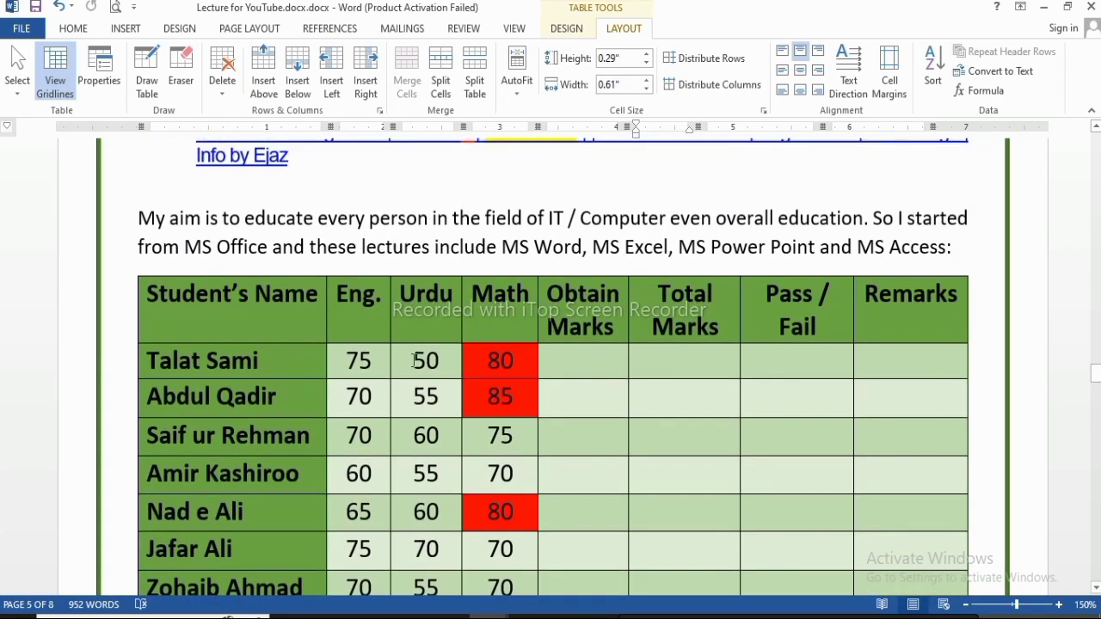
scroll(567, 411, down, 12)
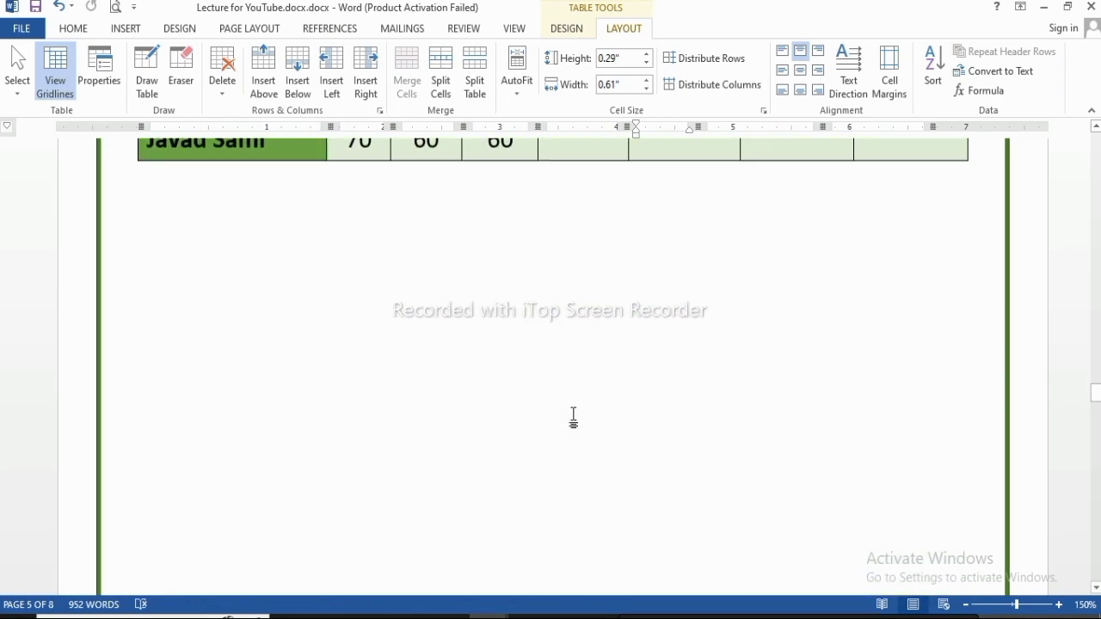
scroll(577, 415, down, 3)
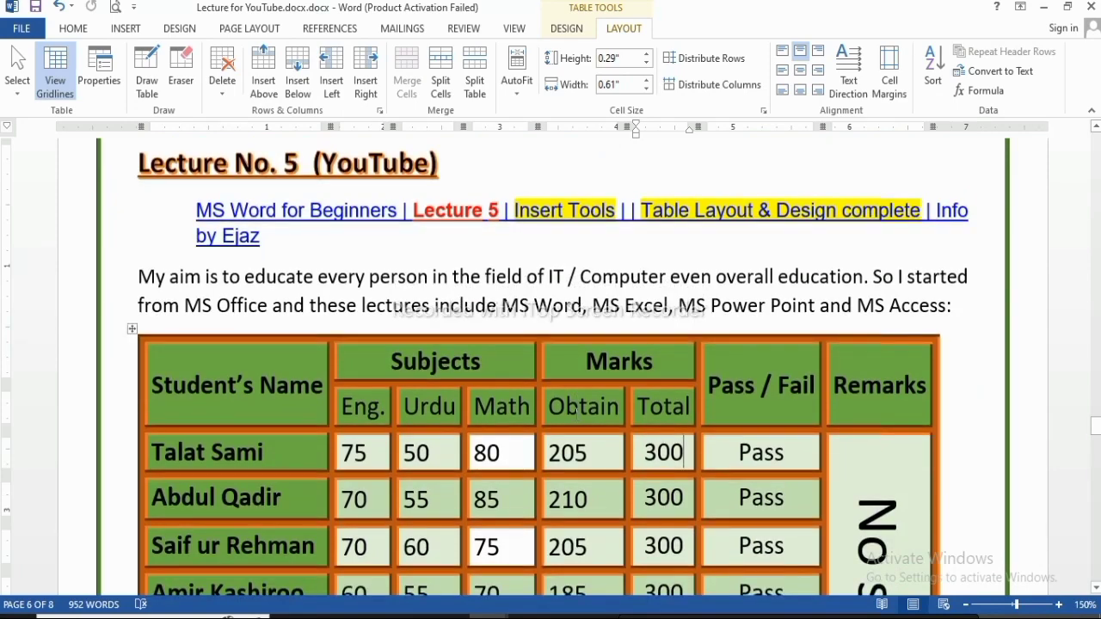
scroll(577, 412, down, 4)
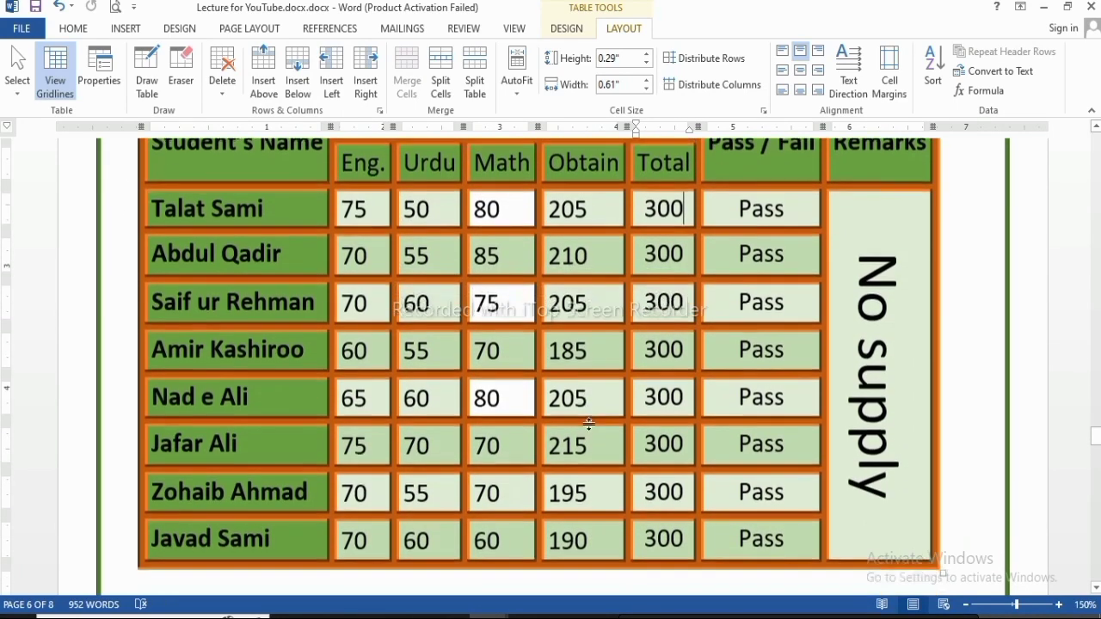
scroll(578, 434, up, 4)
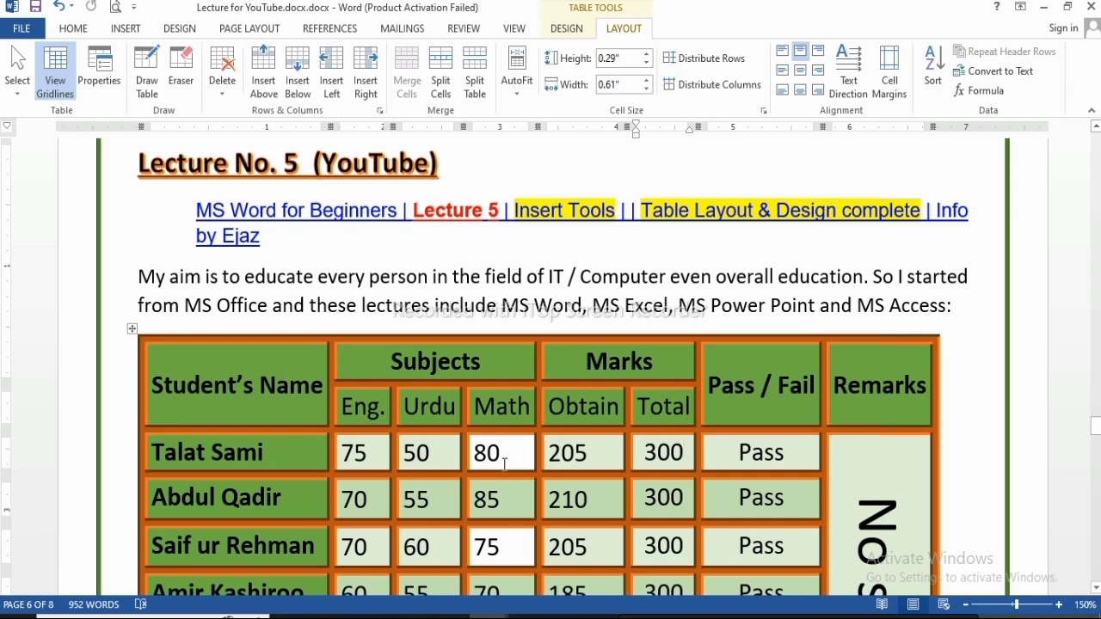
- Review the lecture document backwards from Lecture No. 5 through Lectures No. 4 and 3 to the Lecture No. 2 heading
scroll(508, 450, up, 2)
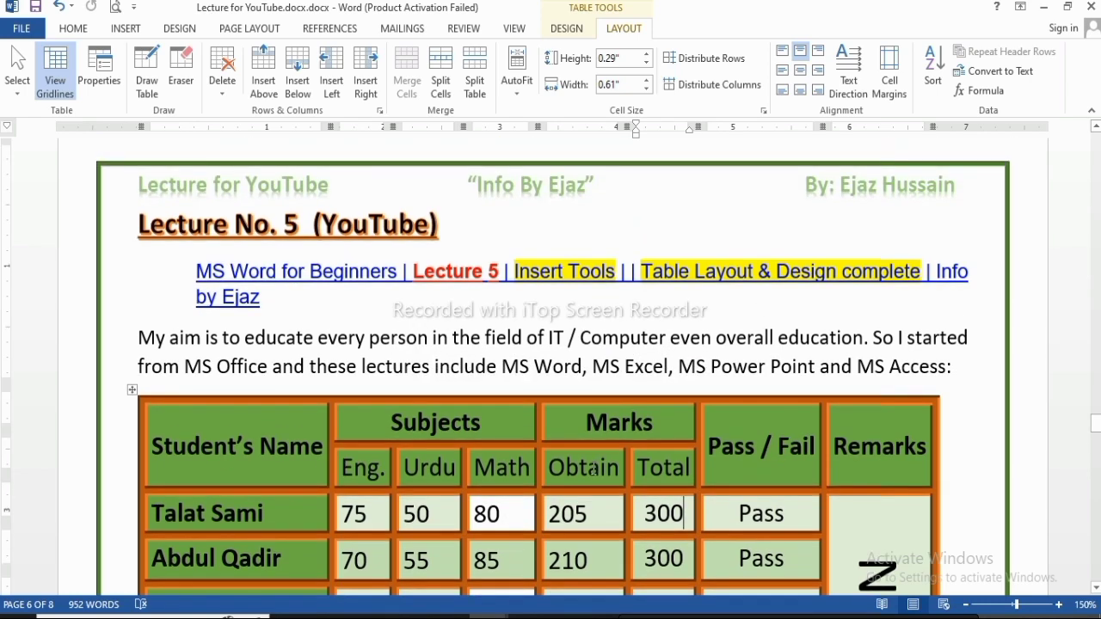
scroll(594, 467, down, 4)
scroll(594, 467, up, 12)
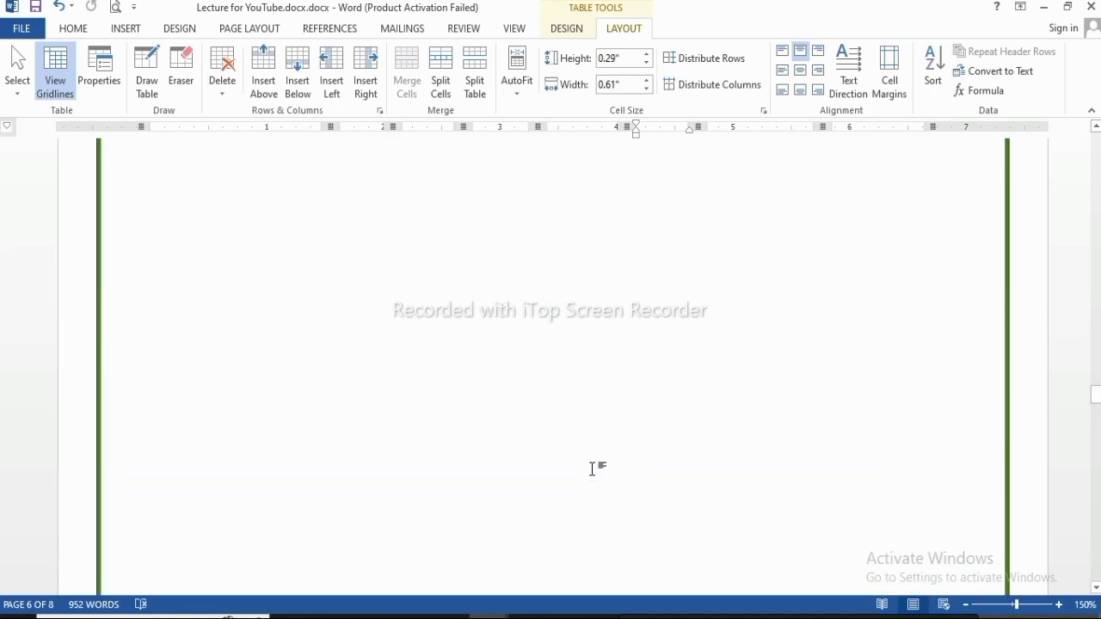
scroll(592, 467, up, 4)
scroll(593, 467, down, 2)
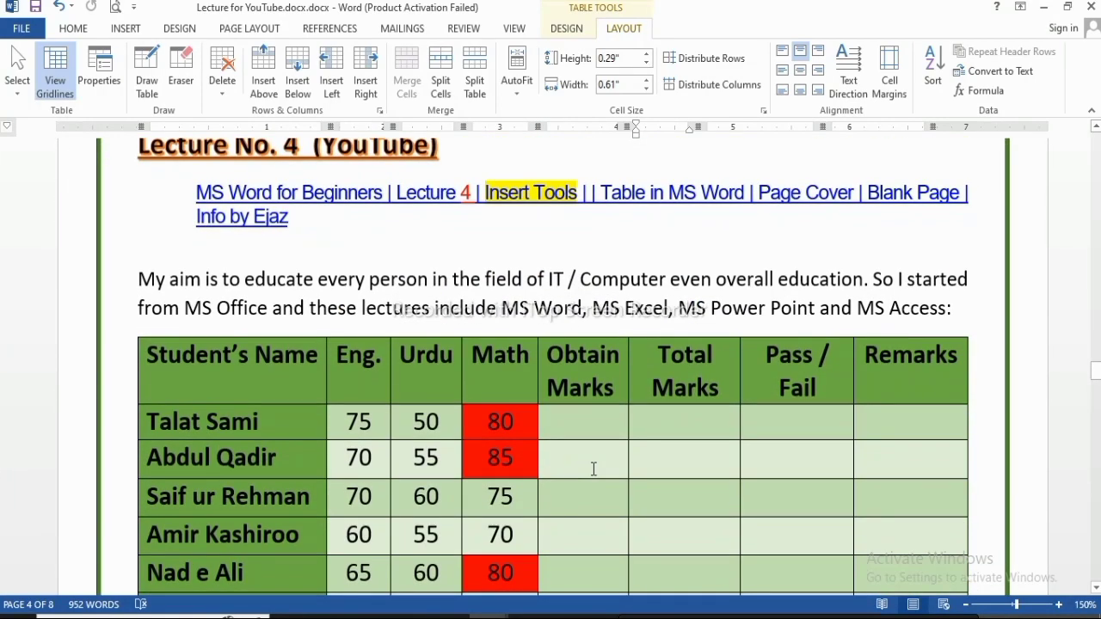
scroll(649, 457, up, 10)
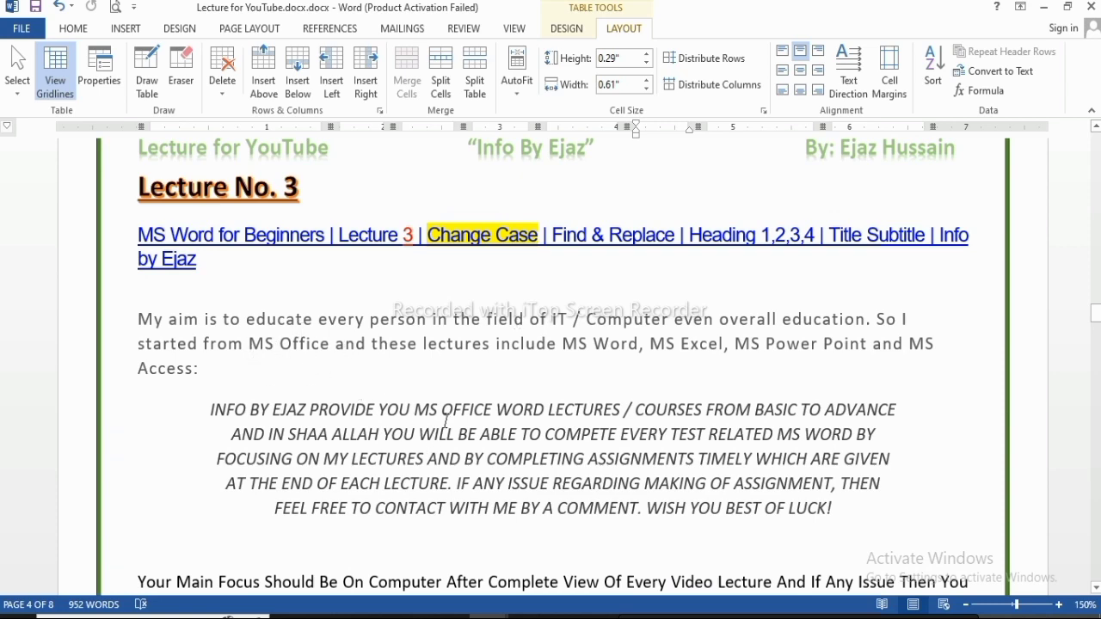
scroll(438, 443, down, 3)
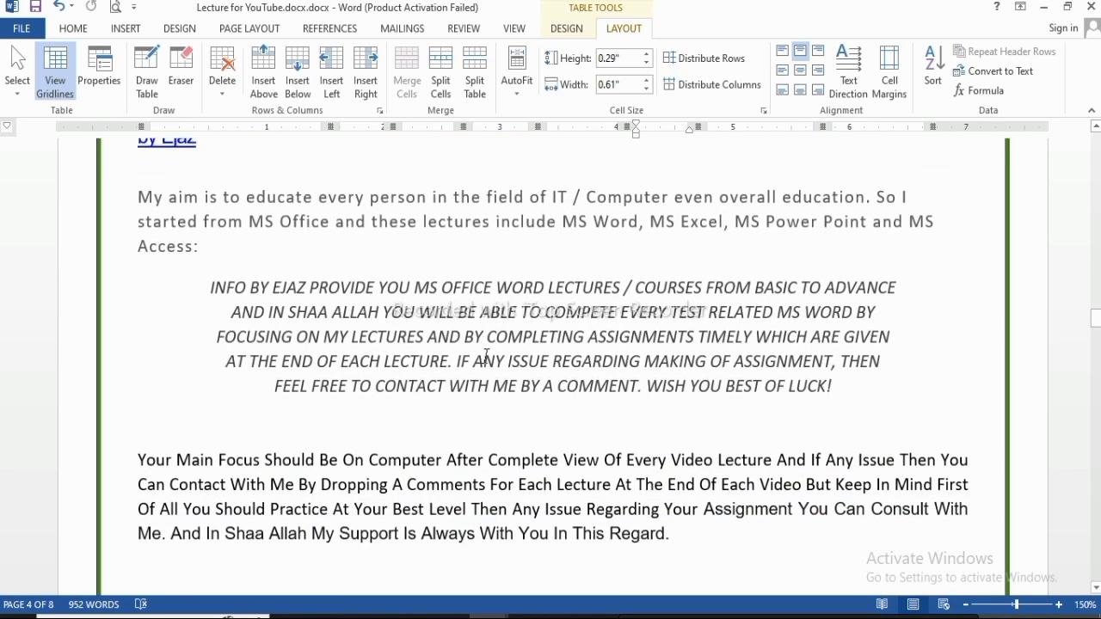
scroll(559, 372, up, 15)
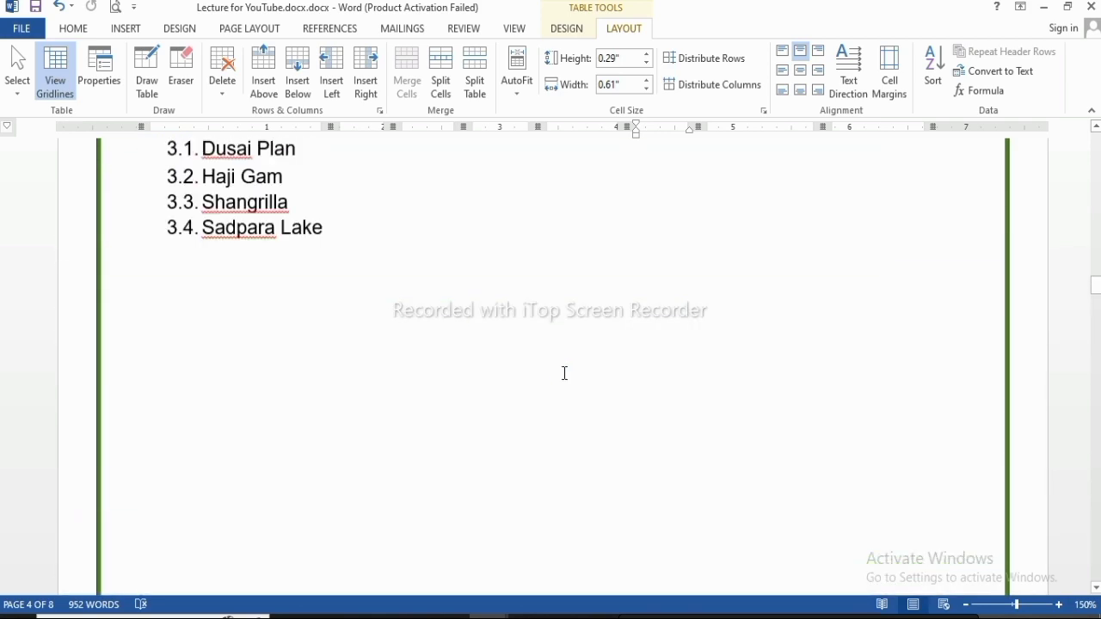
scroll(564, 374, up, 10)
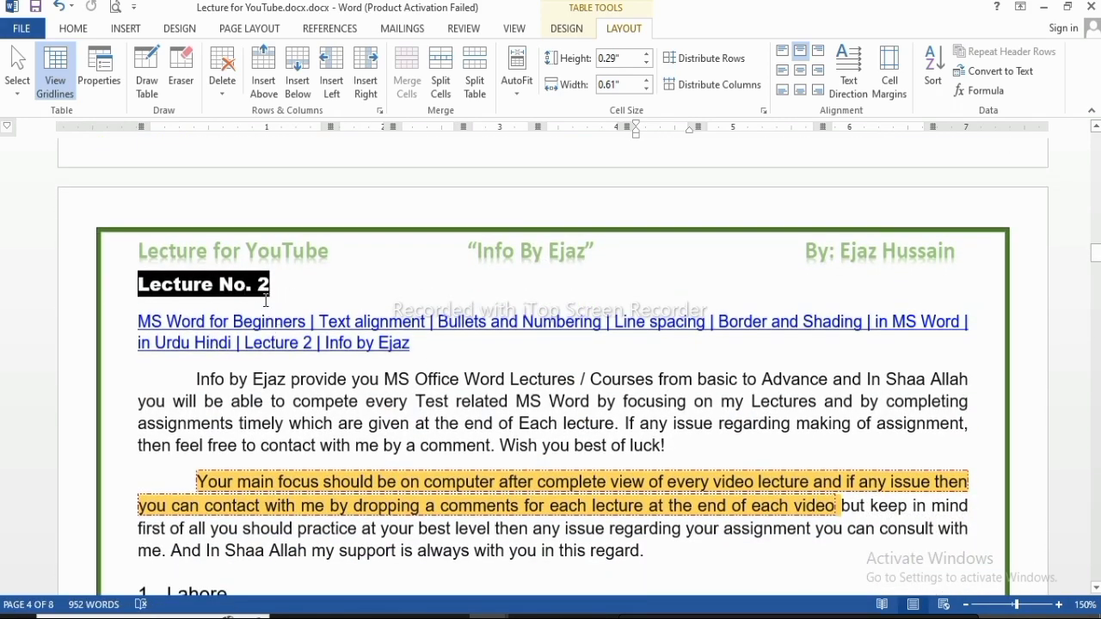
- Review the Lecture No.1 page and the document's cover page, up to the Lectures for YouTube title
scroll(645, 416, up, 15)
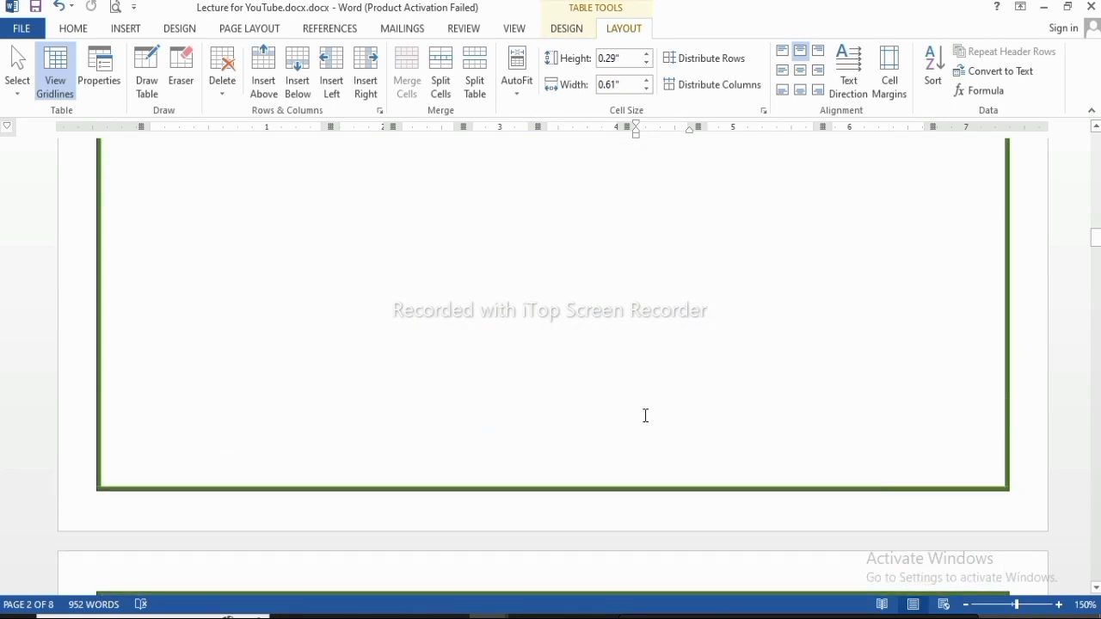
scroll(646, 416, up, 10)
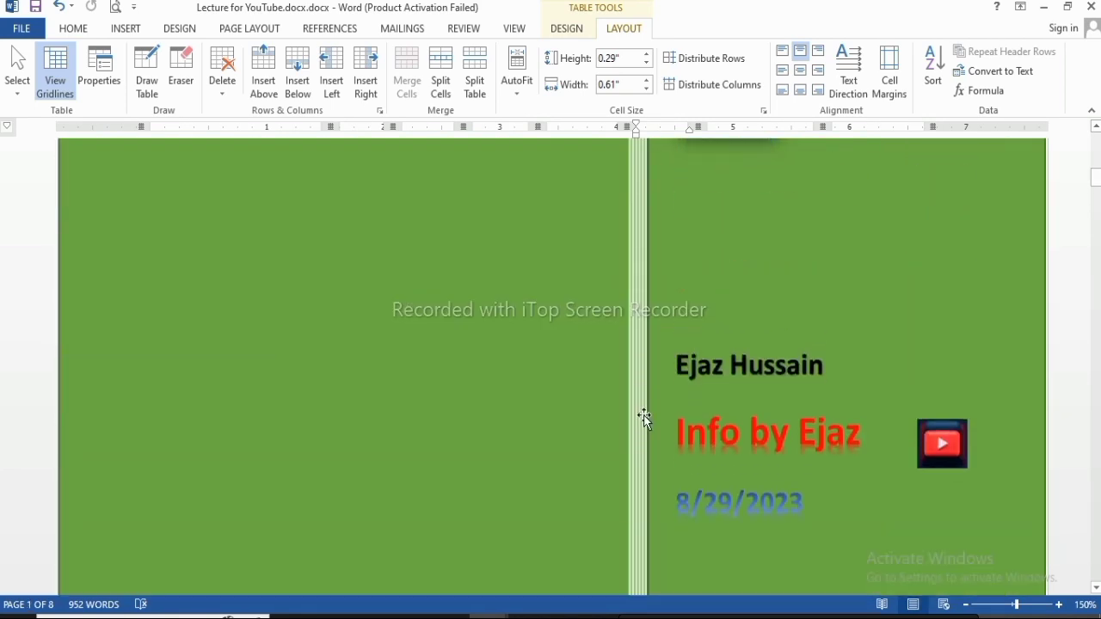
scroll(646, 416, down, 5)
scroll(646, 416, up, 2)
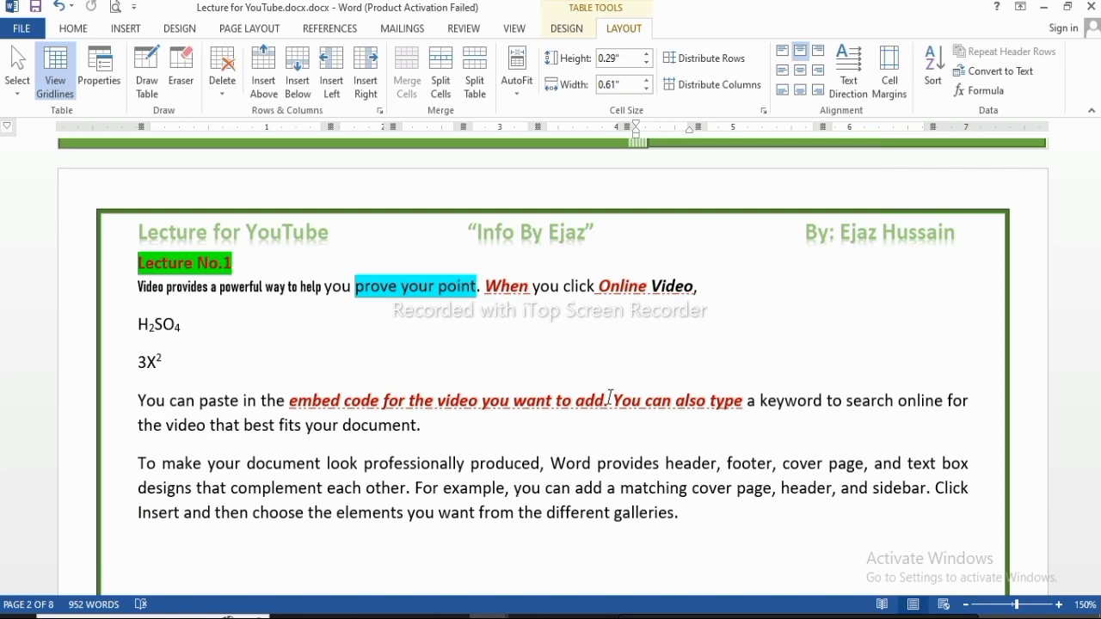
scroll(633, 417, up, 15)
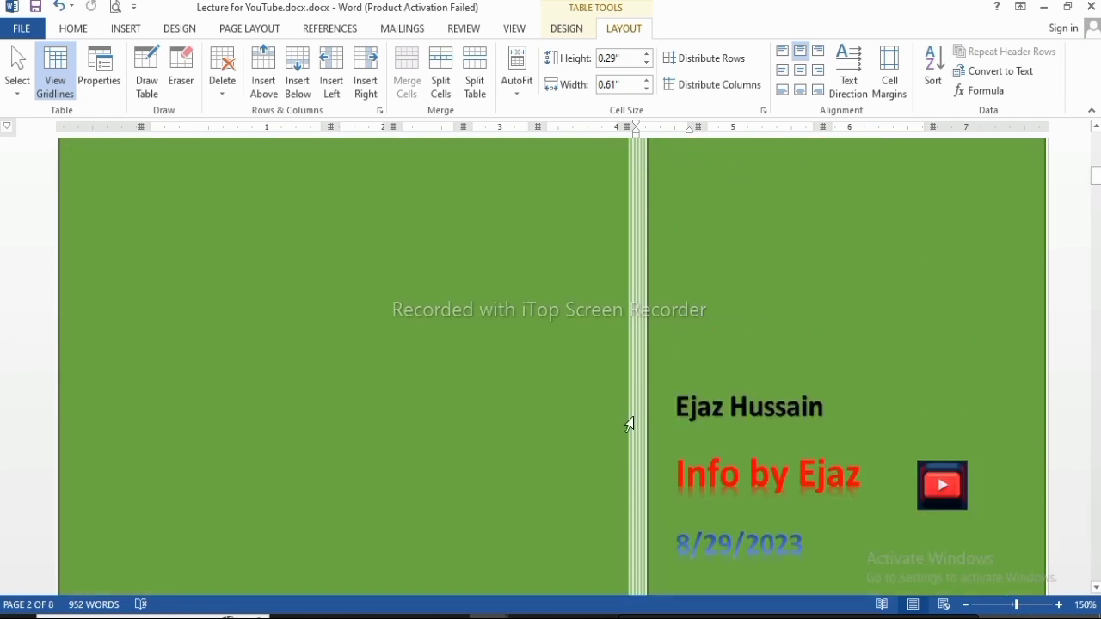
scroll(633, 418, up, 12)
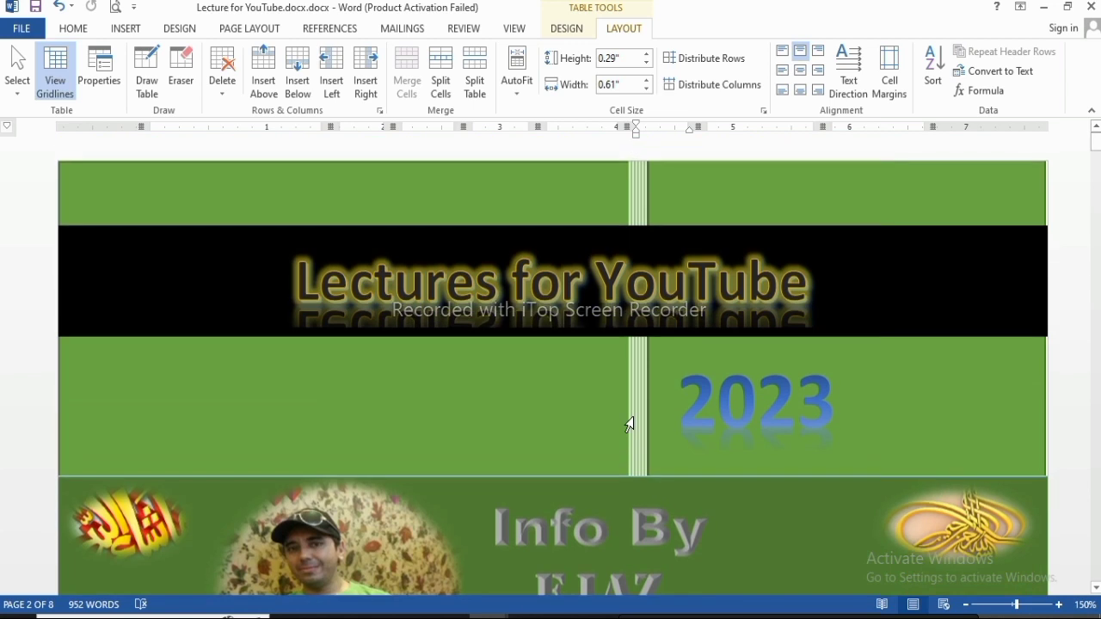
scroll(632, 422, down, 2)
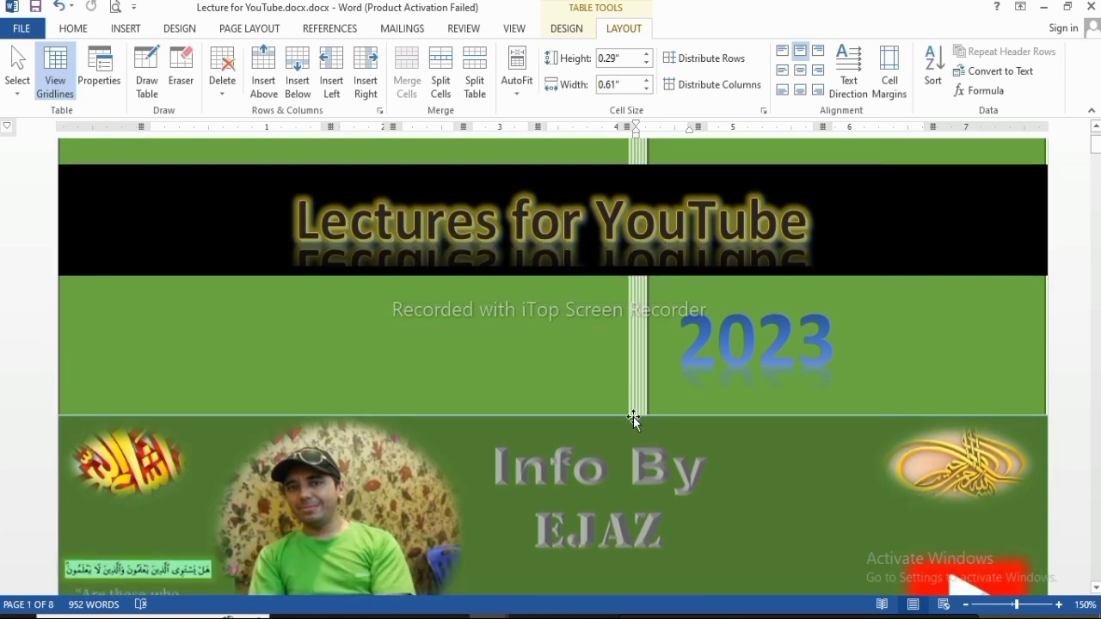
scroll(633, 417, down, 2)
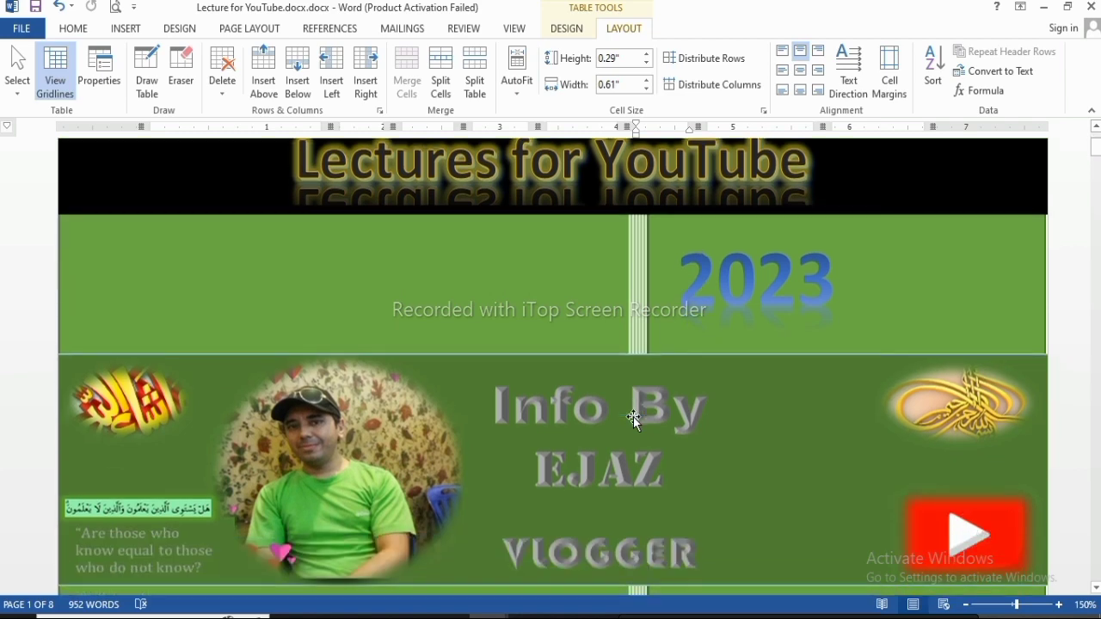